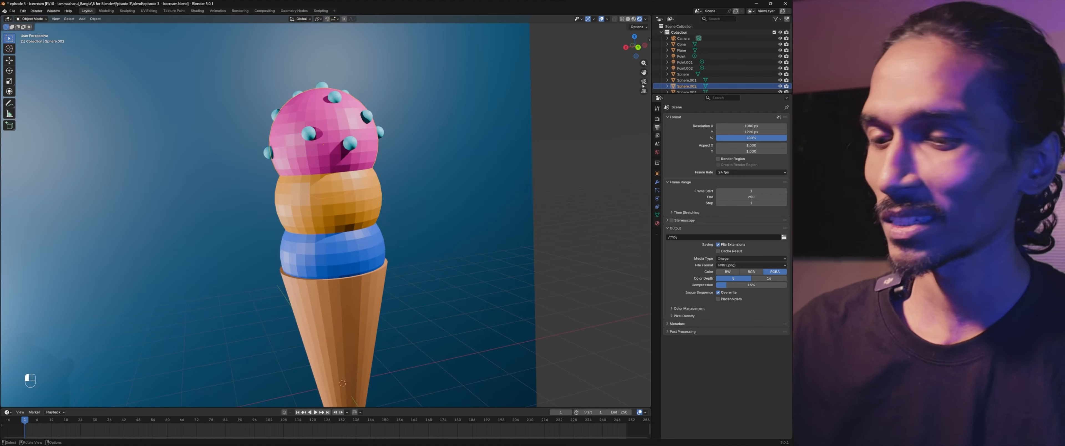
Step: Apply smooth shading to the pink ice-cream scoop
scroll(456, 162, down, 2)
middle_drag(485, 170, 382, 228)
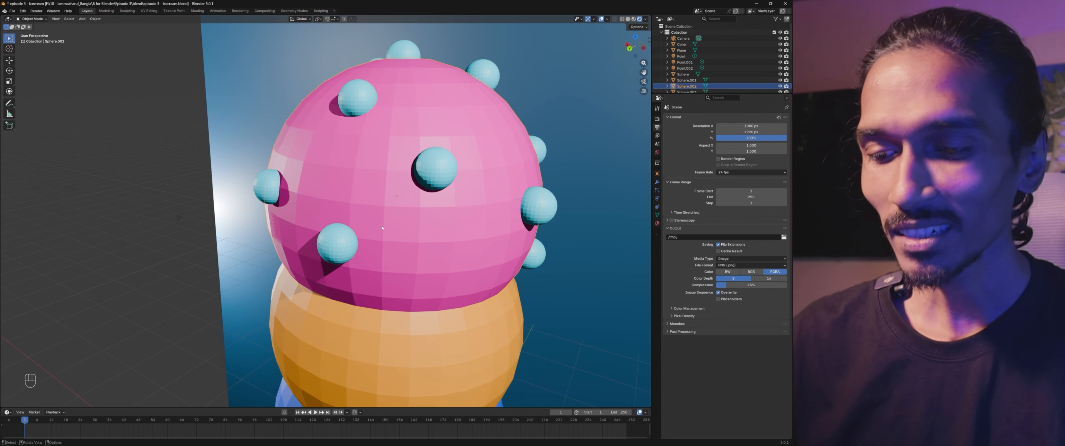
right_click(338, 128)
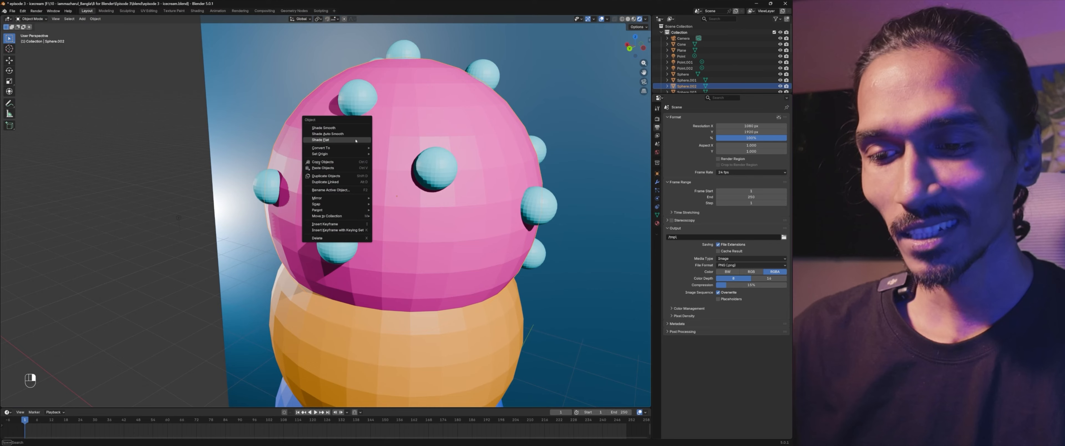
click(338, 128)
Step: Apply smooth shading to the orange scoop in the middle of the ice cream
scroll(396, 178, down, 3)
middle_drag(417, 178, 348, 273)
click(337, 287)
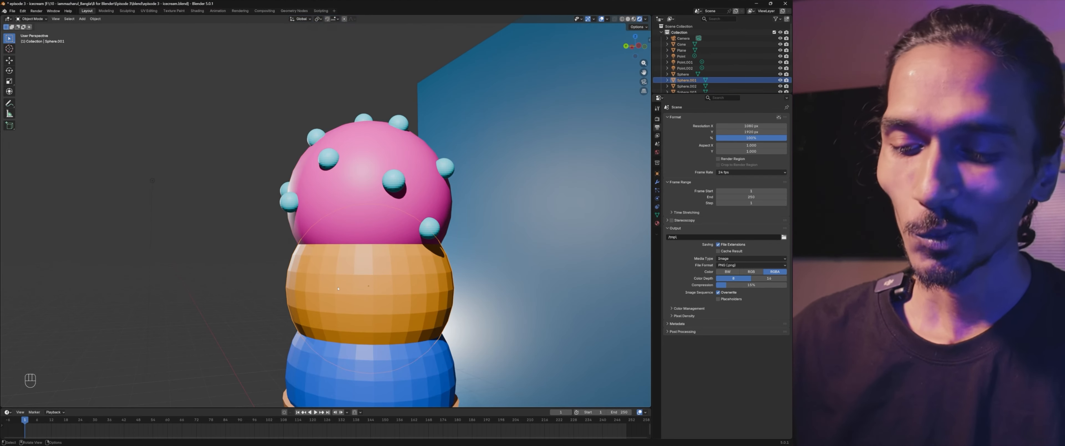
right_click(337, 287)
click(337, 287)
shift+middle_drag(338, 287, 446, 267)
scroll(444, 267, down, 1)
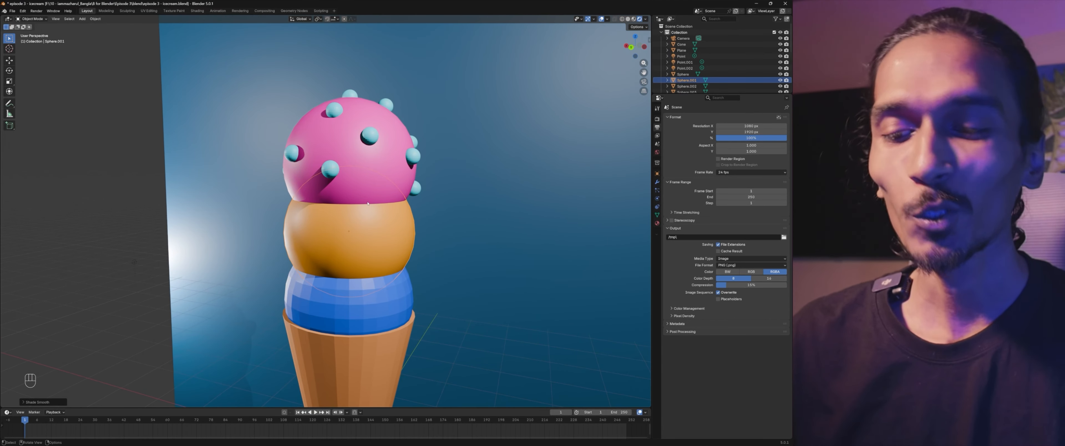
scroll(376, 174, up, 2)
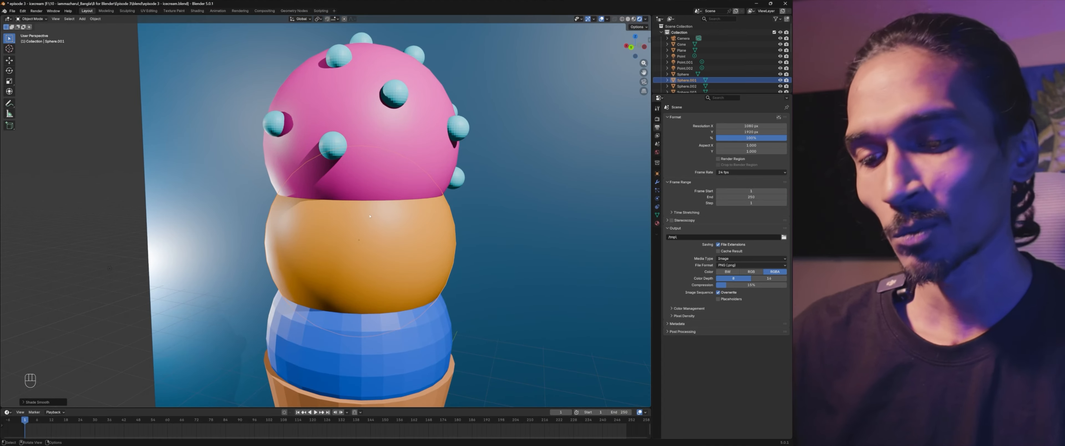
shift+middle_drag(409, 208, 332, 208)
middle_drag(389, 253, 434, 246)
scroll(430, 250, down, 2)
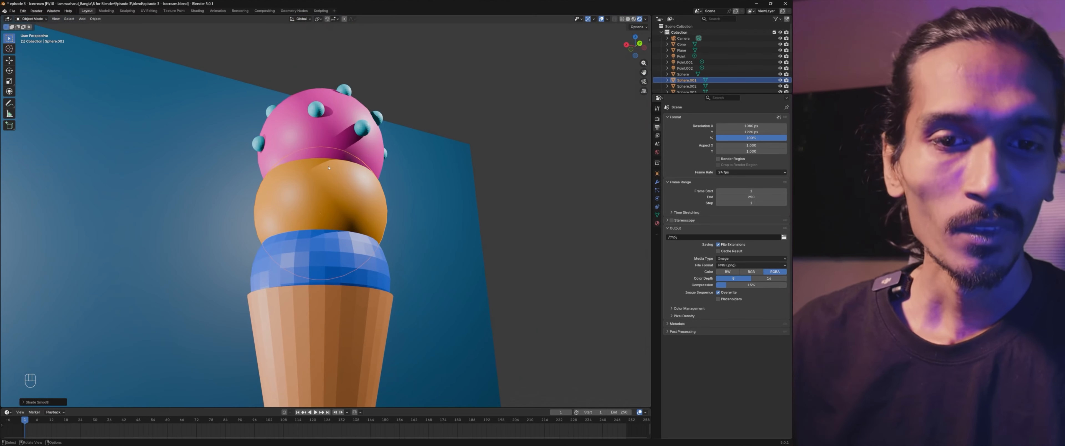
Step: Start a new General file, saving the changes to the ice-cream scene
click(12, 10)
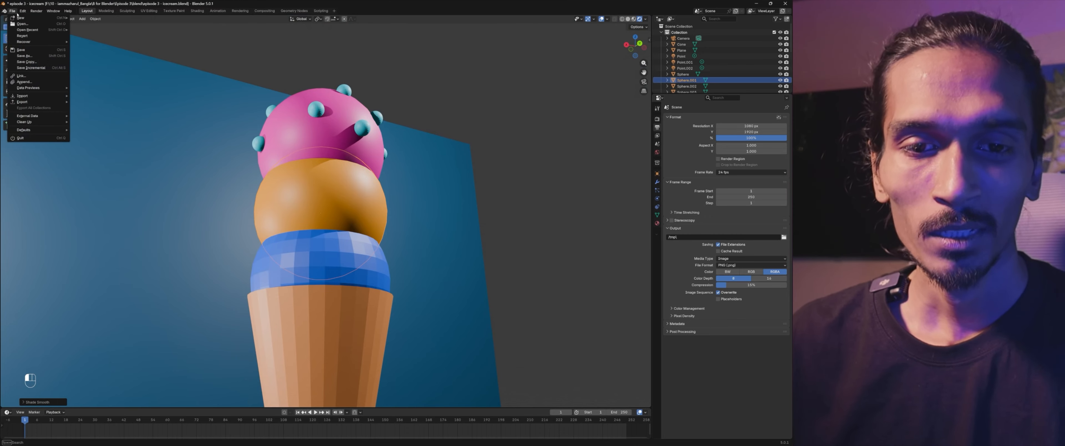
mouse_move(26, 18)
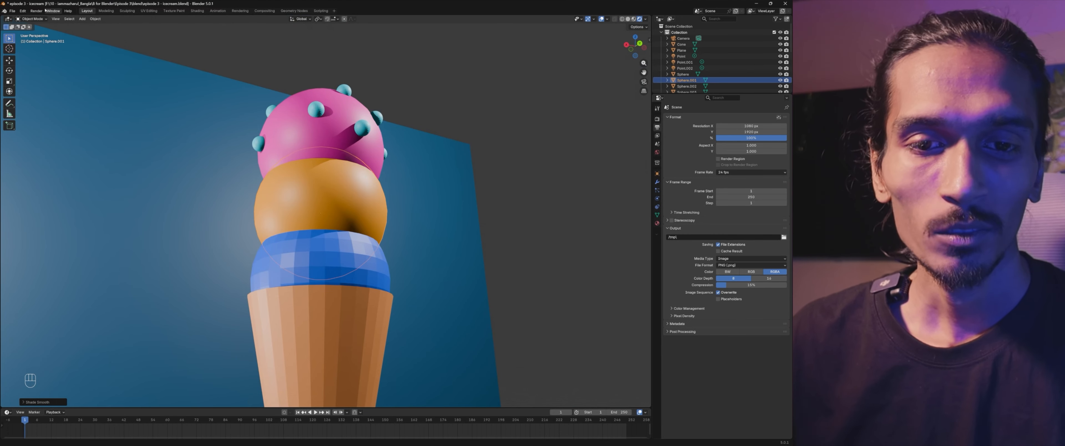
click(13, 11)
mouse_move(20, 19)
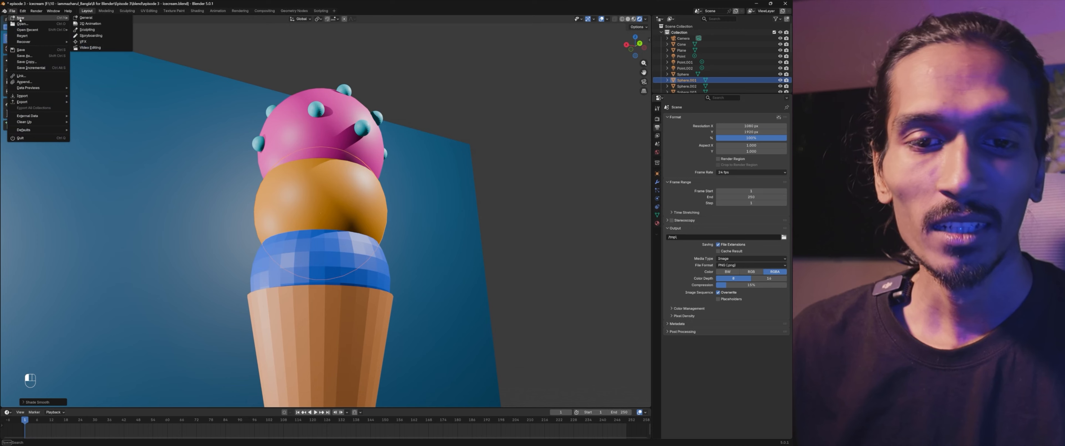
click(99, 18)
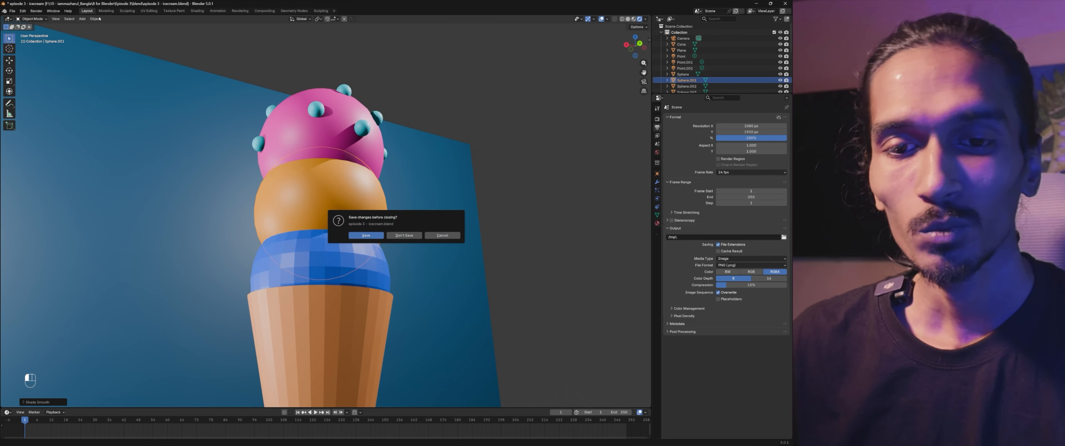
click(374, 235)
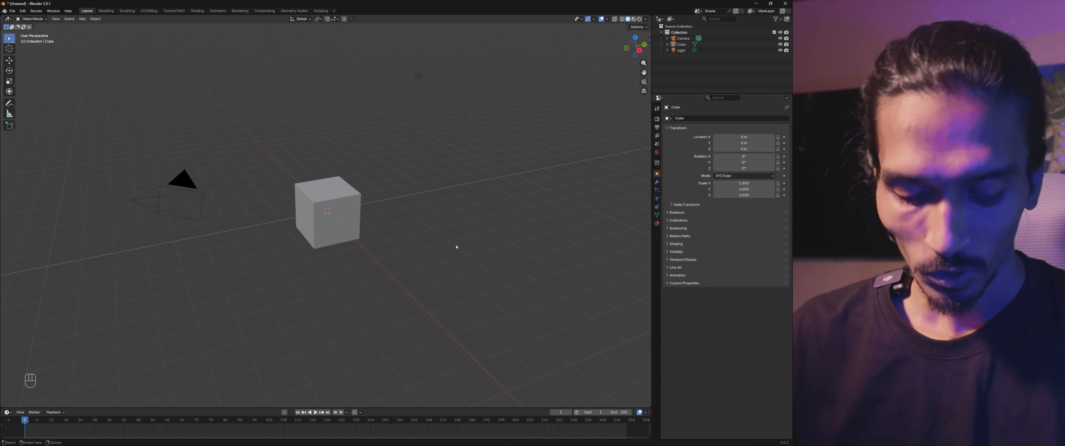
Step: Delete all the default objects and add a mesh plane to the empty scene
key(a)
key(Delete)
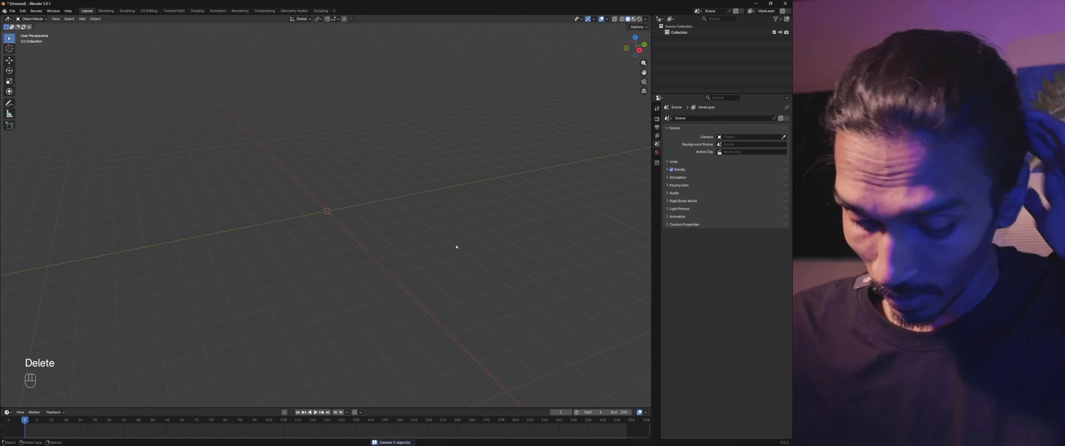
key(shift+a)
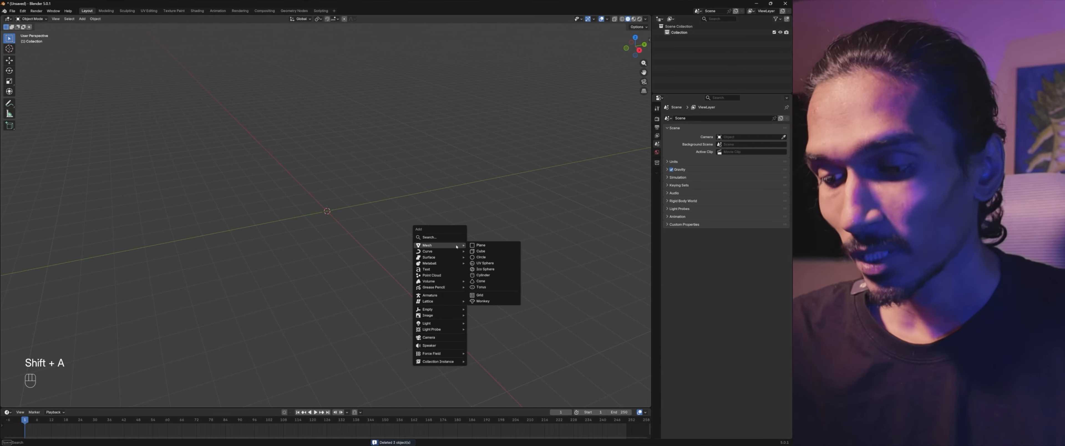
click(485, 247)
click(409, 225)
middle_drag(393, 231, 345, 248)
scroll(331, 228, up, 4)
scroll(310, 217, up, 3)
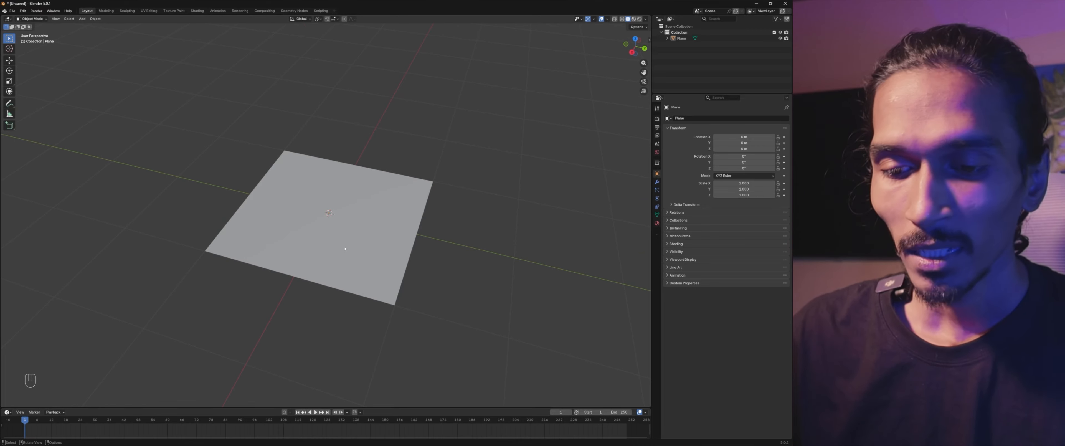
Step: Add a mesh cube and move it along the Y axis so it sits beside the plane
scroll(367, 270, down, 4)
key(shift+a)
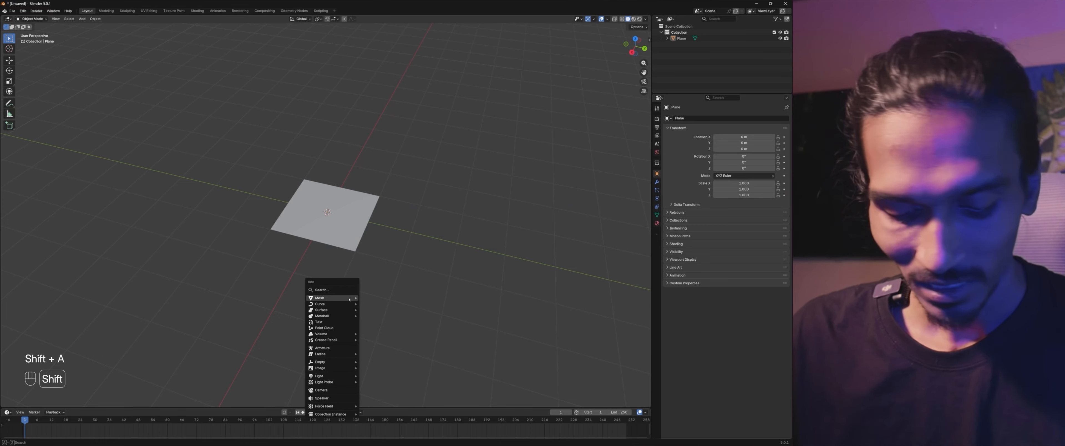
mouse_move(348, 298)
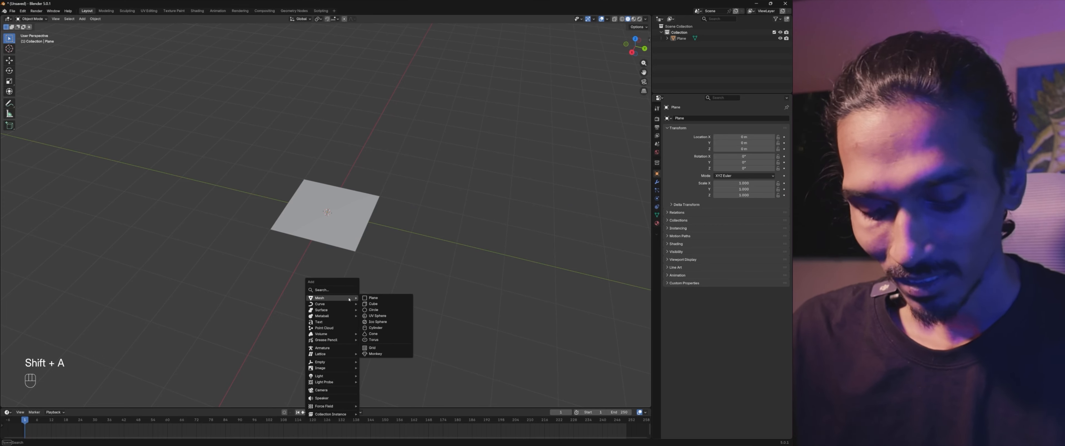
click(372, 305)
key(g)
key(y)
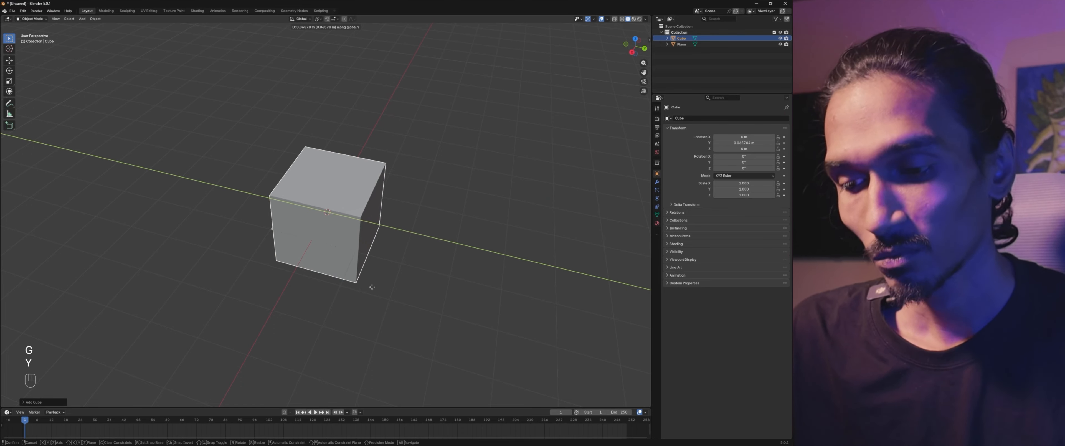
click(460, 315)
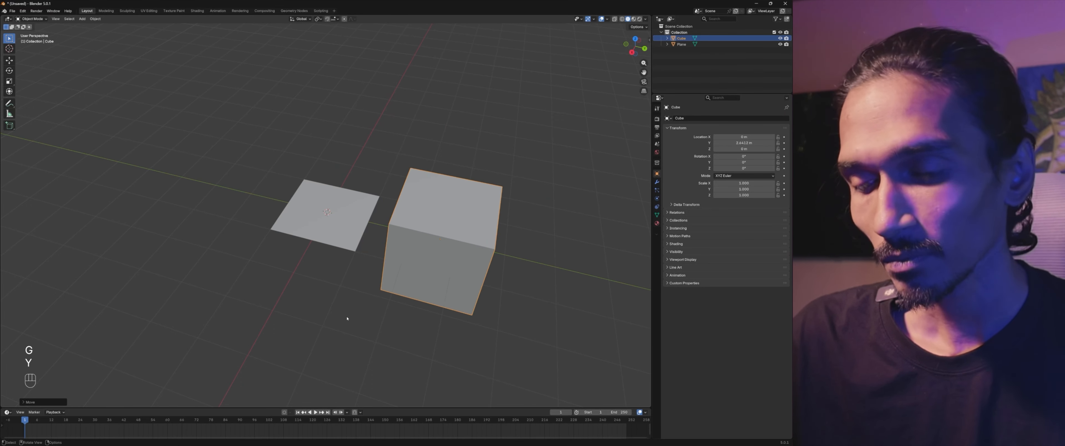
Step: Select the cube and stretch it along the X axis to a scale of about 1.7
middle_drag(347, 319, 375, 324)
shift+middle_drag(428, 282, 322, 276)
click(389, 305)
middle_drag(389, 306, 377, 272)
scroll(309, 155, up, 2)
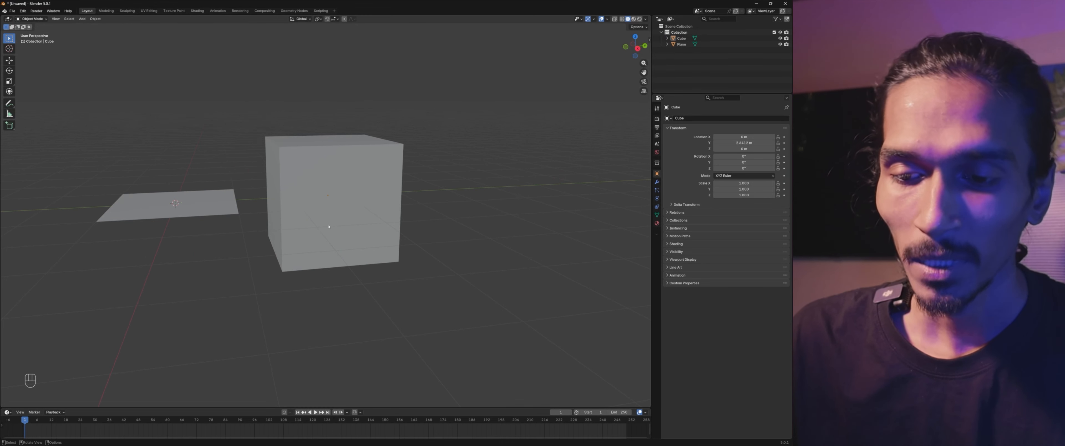
click(328, 230)
middle_drag(326, 239, 374, 258)
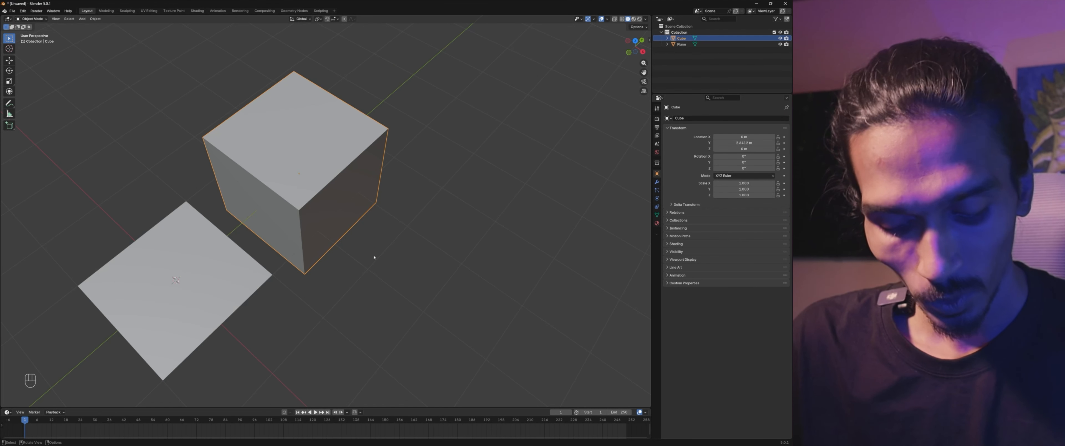
key(s)
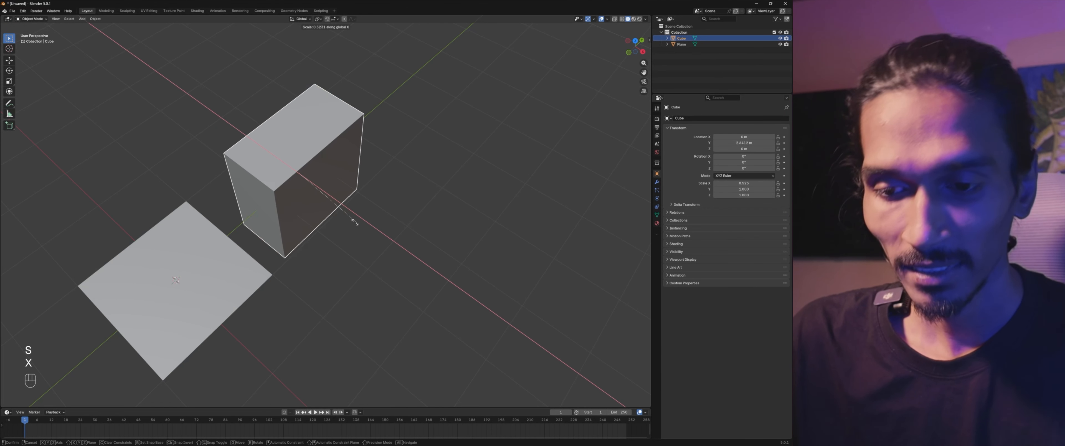
key(x)
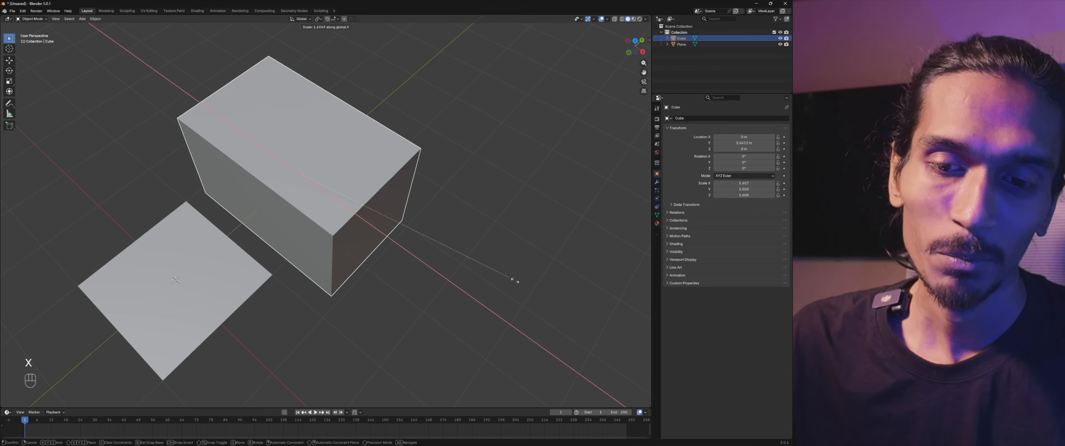
click(522, 299)
Step: Scale the stretched cube down along the Z axis into a lower rectangular block
middle_drag(522, 299, 476, 262)
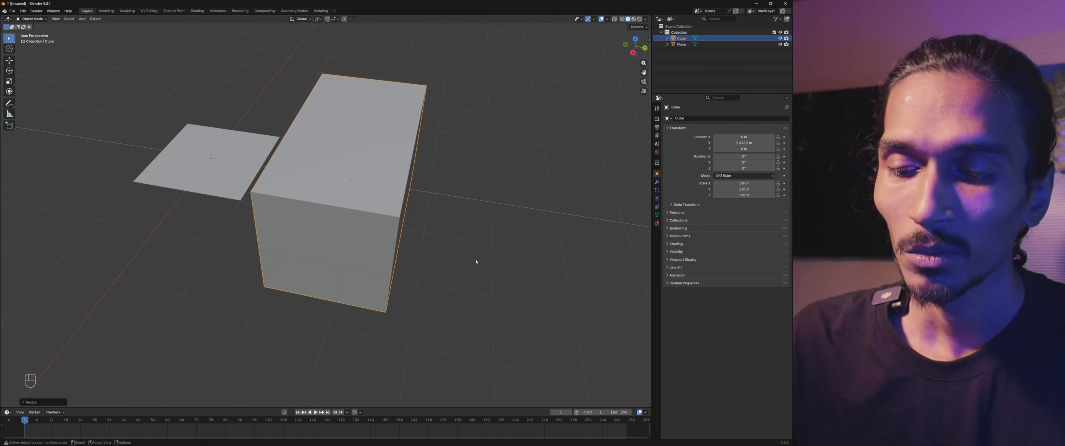
key(s)
key(z)
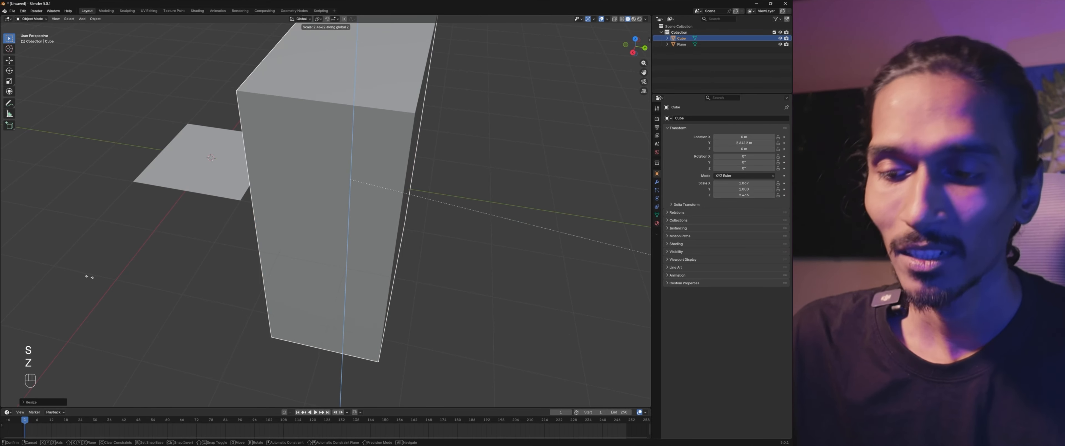
click(433, 230)
middle_drag(433, 230, 484, 222)
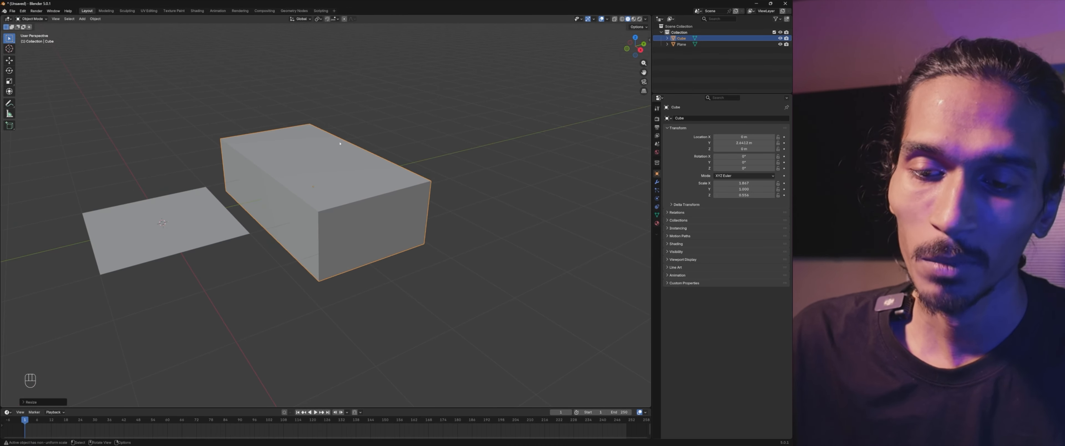
Step: Examine the block and the plane from several angles, selecting each in turn
click(405, 300)
middle_drag(404, 299, 462, 202)
click(431, 202)
shift+middle_drag(299, 228, 448, 262)
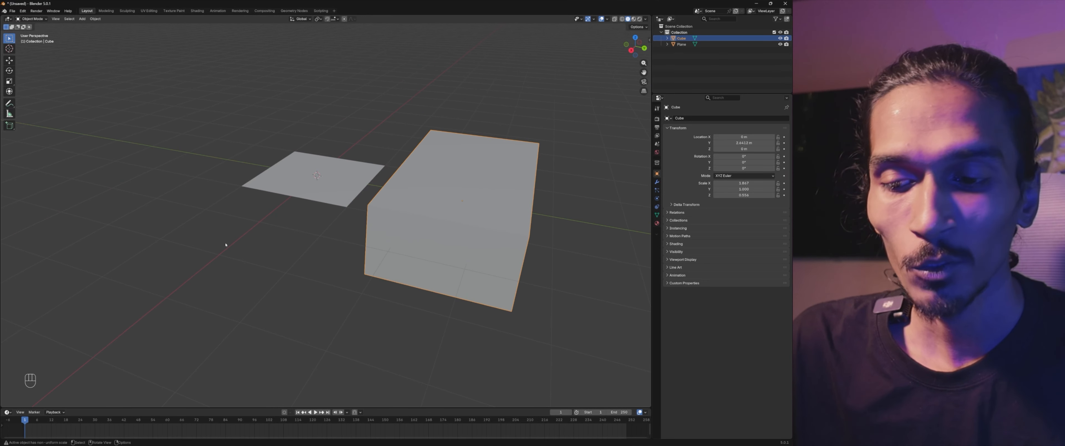
middle_drag(226, 243, 261, 259)
click(279, 198)
scroll(348, 190, up, 5)
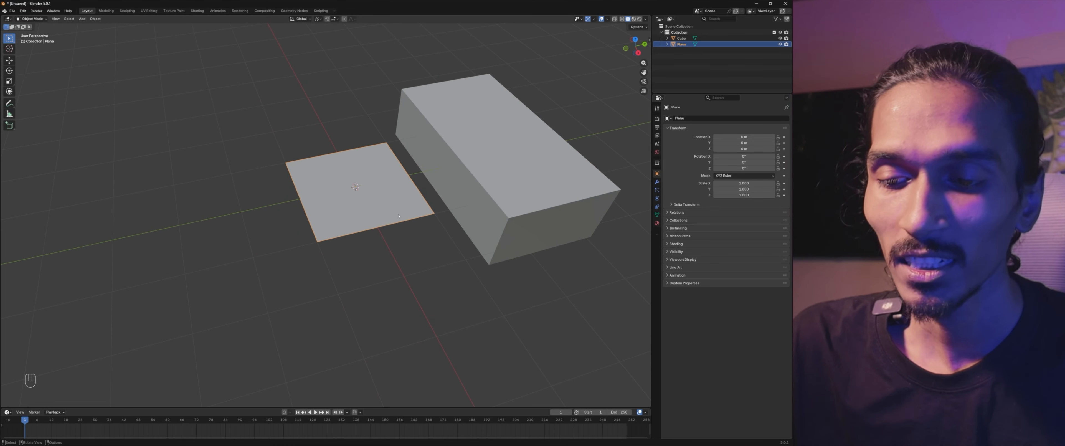
shift+middle_drag(462, 202, 378, 221)
middle_drag(398, 262, 394, 246)
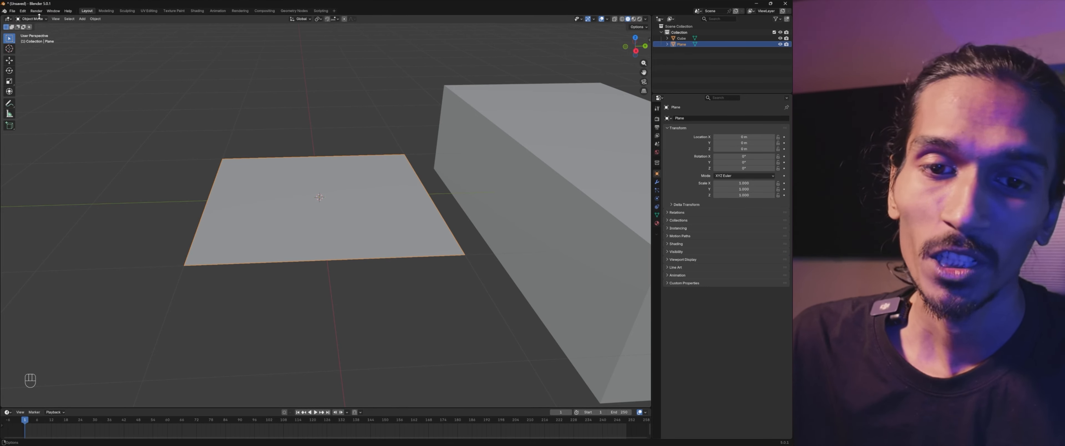
scroll(375, 225, down, 6)
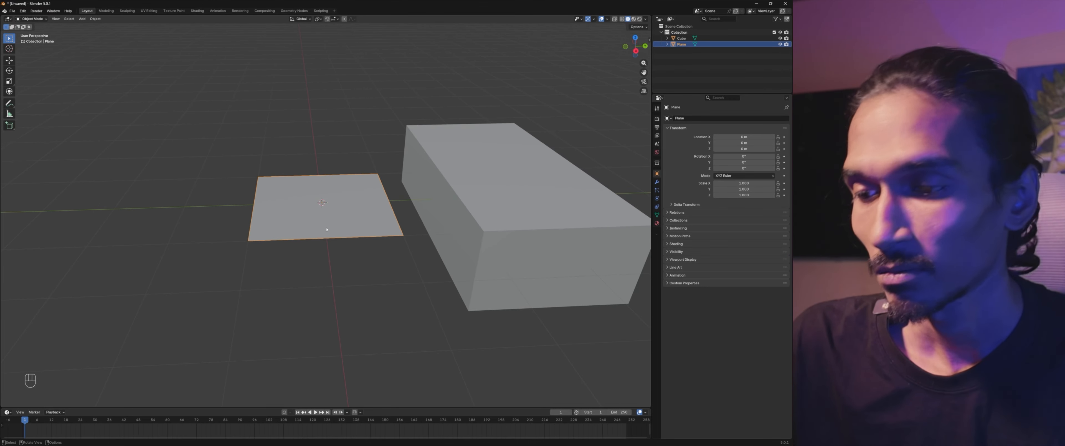
click(421, 226)
middle_drag(366, 227, 399, 247)
Step: Select the plane, switch it to Edit Mode and deselect all of its geometry
click(187, 194)
click(337, 222)
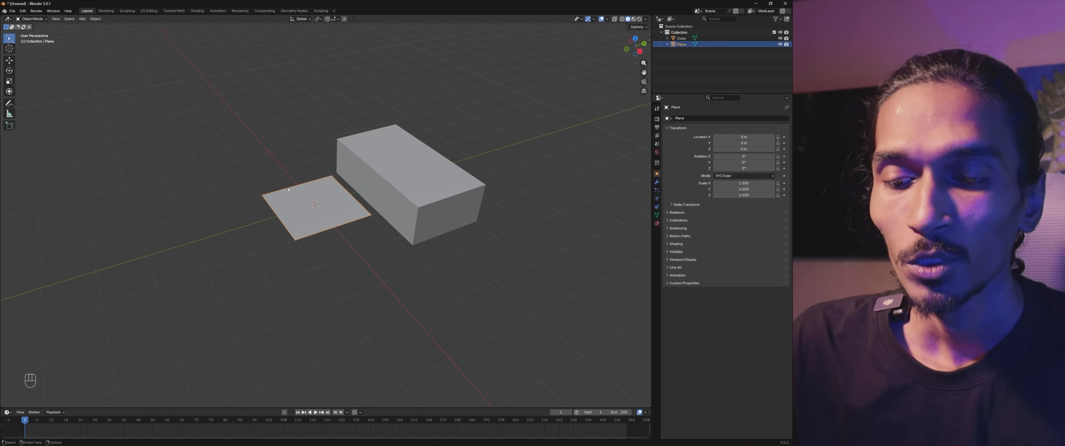
scroll(339, 230, up, 3)
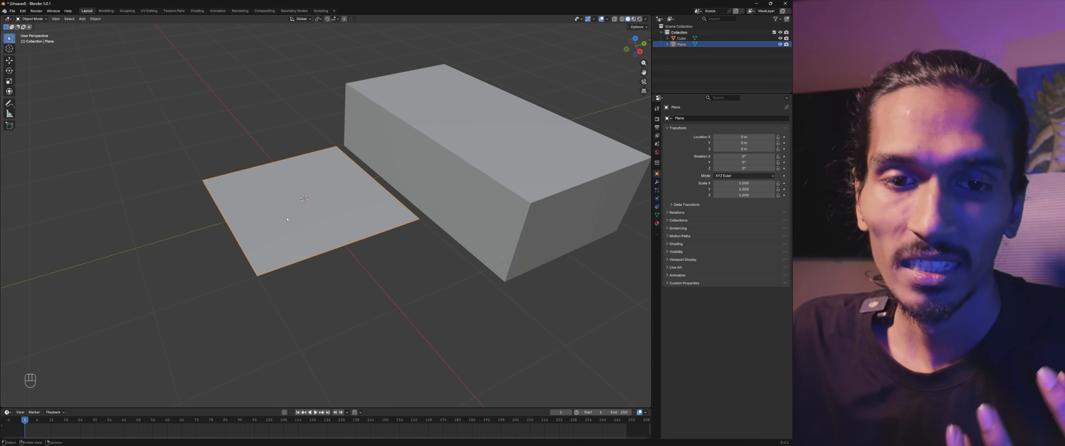
click(32, 19)
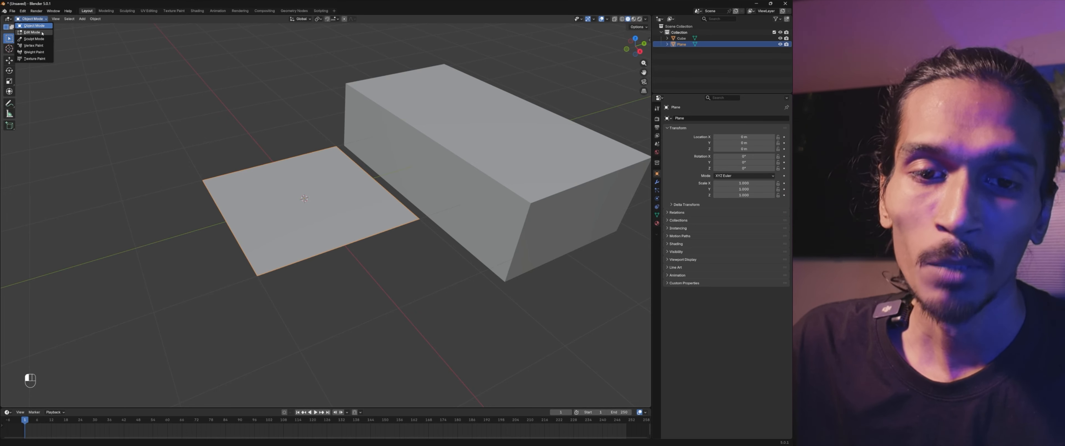
click(31, 32)
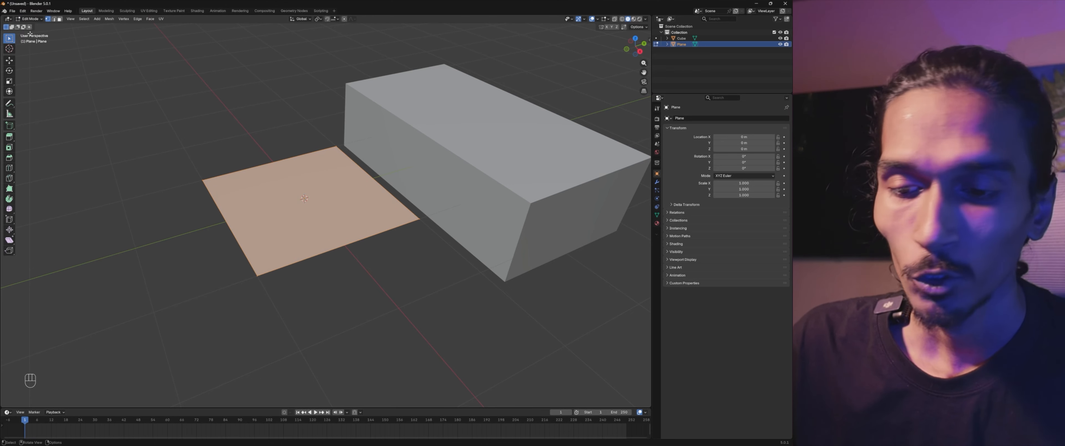
click(252, 146)
Step: Box-select the corner vertices of the plane one after another
shift+middle_drag(414, 140, 483, 124)
middle_drag(483, 125, 415, 243)
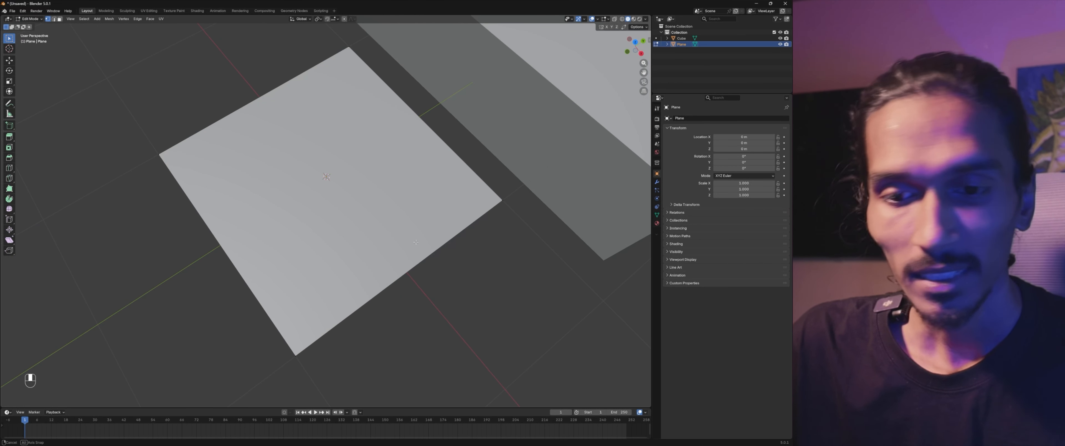
drag(135, 130, 186, 185)
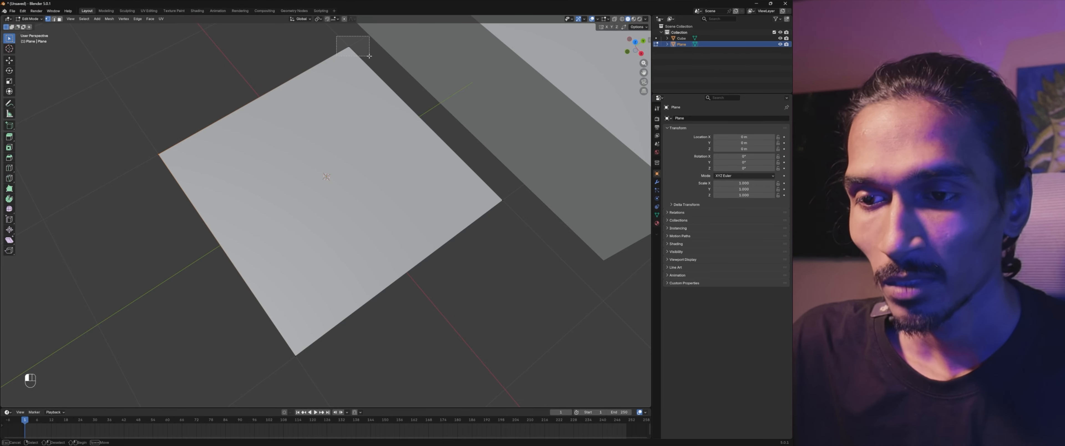
drag(369, 56, 369, 56)
drag(493, 175, 537, 235)
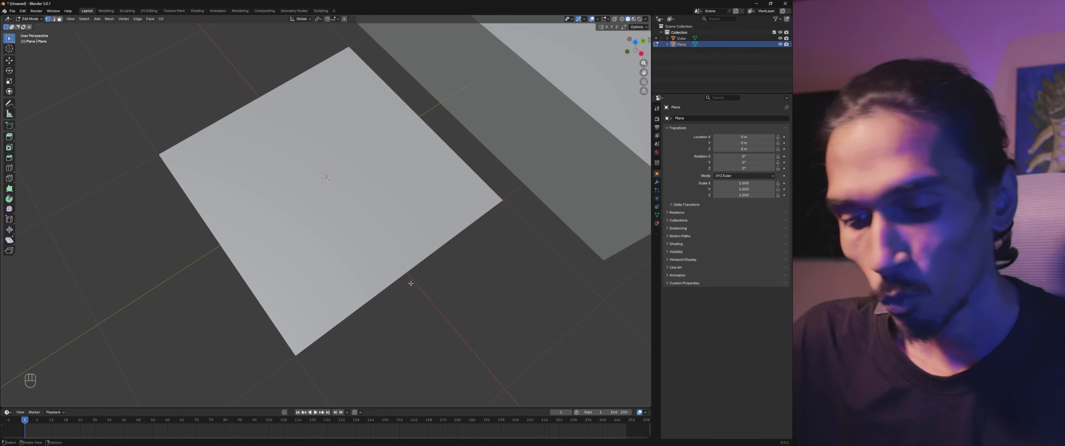
drag(276, 338, 309, 365)
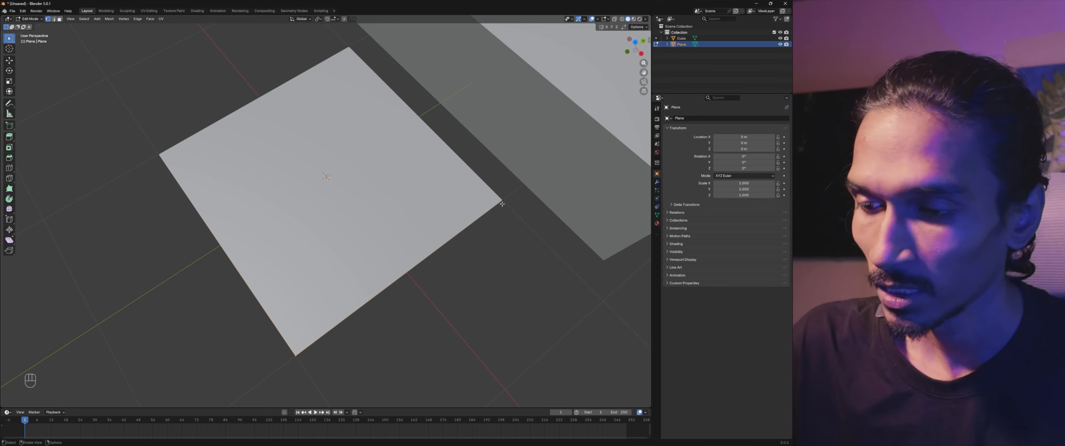
middle_drag(433, 290, 428, 264)
scroll(432, 270, down, 2)
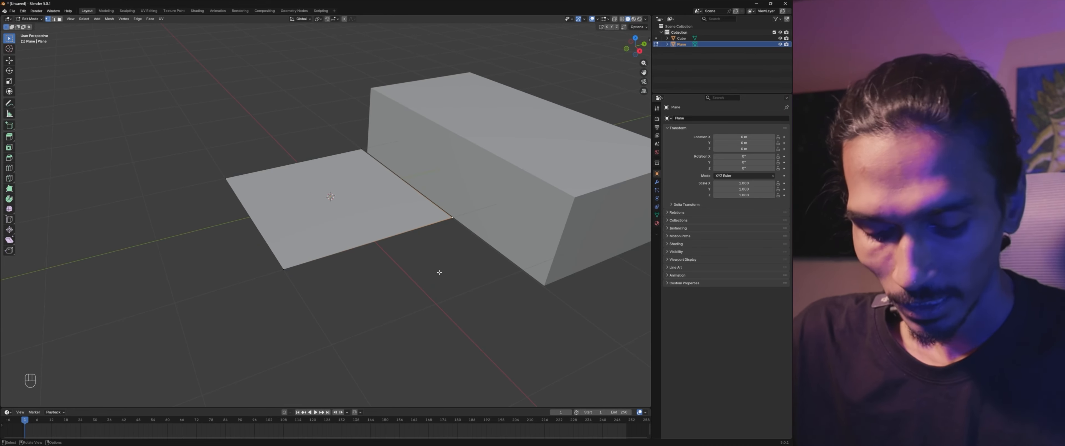
Step: Move the plane's corner vertex nearest the block, and shift a second corner vertex to make the outline irregular
drag(423, 197, 448, 254)
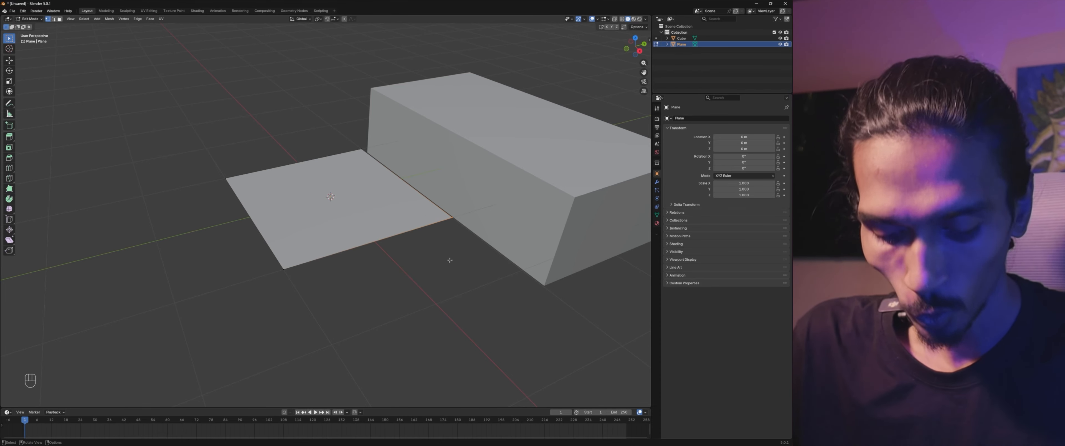
middle_drag(492, 215, 465, 215)
key(g)
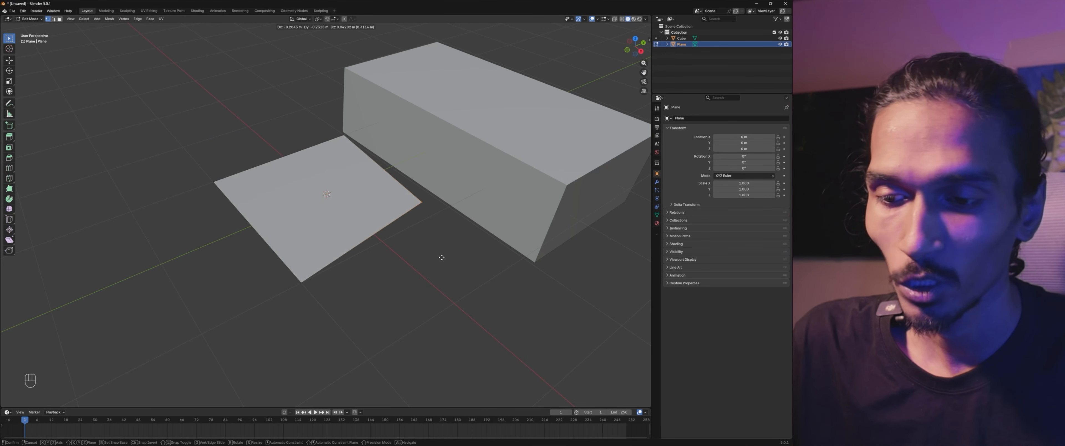
click(389, 238)
middle_drag(390, 238, 446, 231)
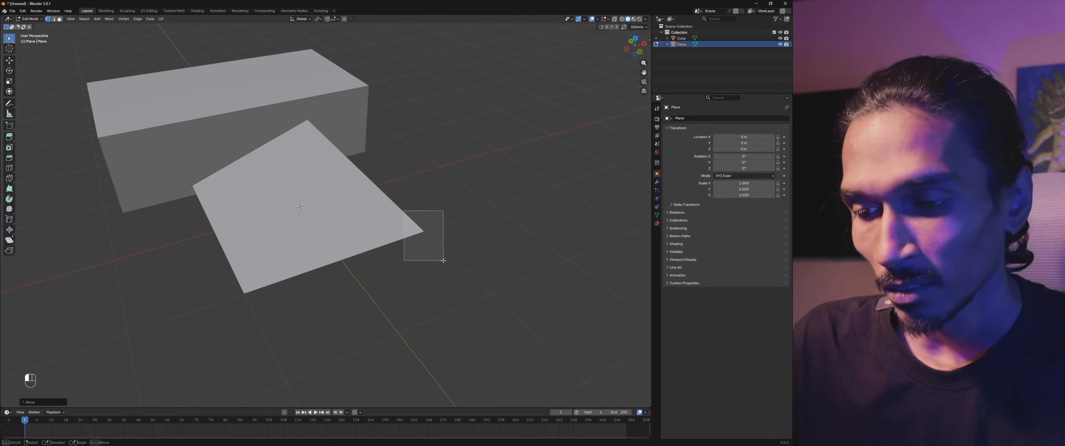
key(g)
click(478, 174)
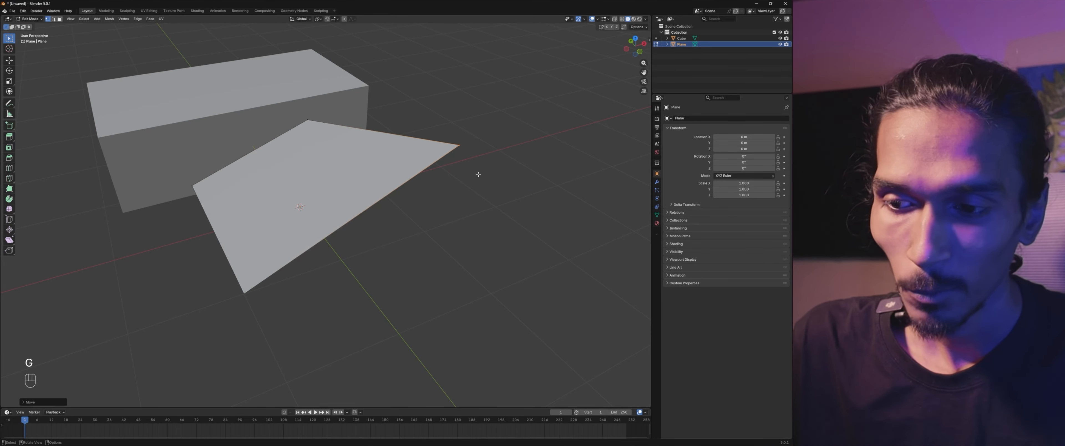
middle_drag(485, 167, 487, 167)
key(r)
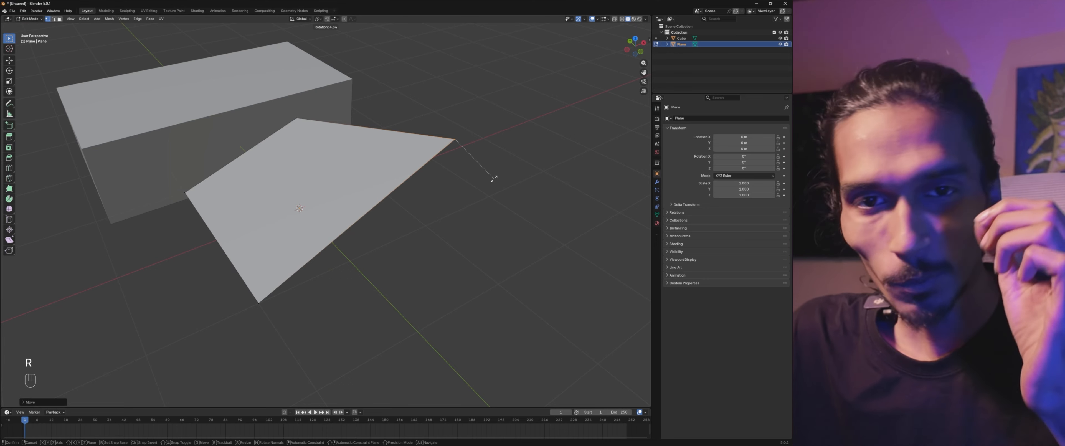
key(Escape)
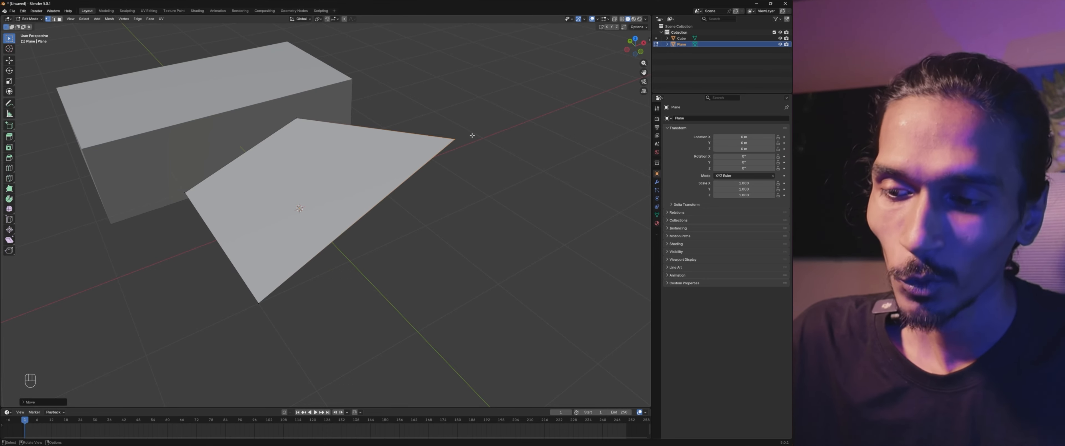
Step: Add the neighbouring corner vertex to the selection and rotate the two vertices together
shift+click(319, 131)
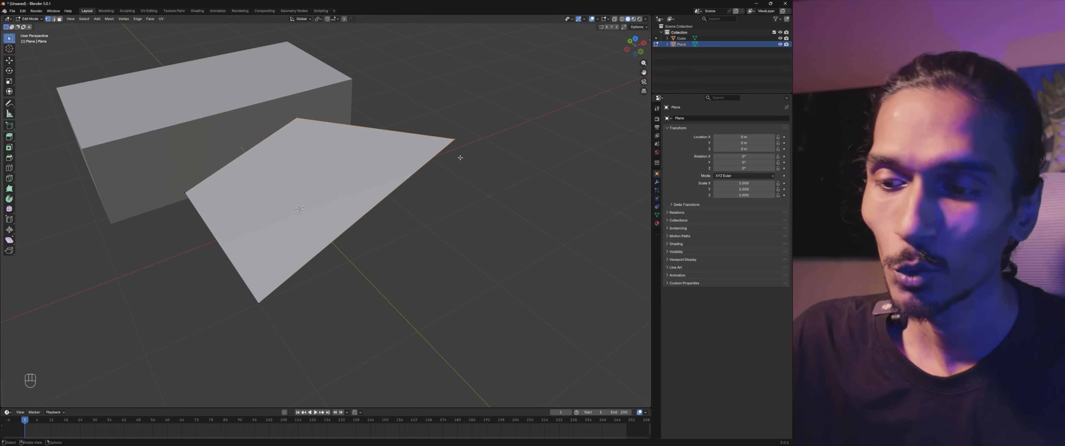
key(r)
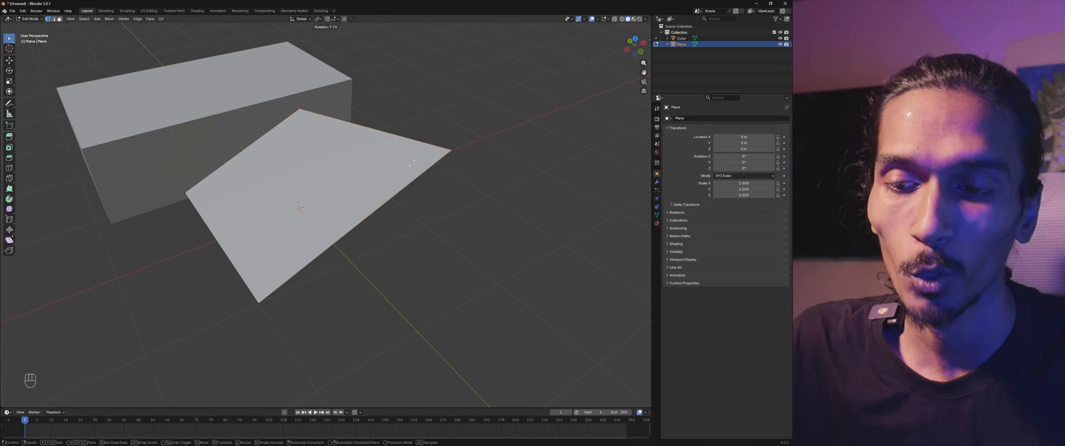
click(418, 188)
Step: Select the two vertices of the plane's outer edge facing away from the block and rotate them
middle_drag(418, 189, 370, 138)
drag(368, 119, 413, 342)
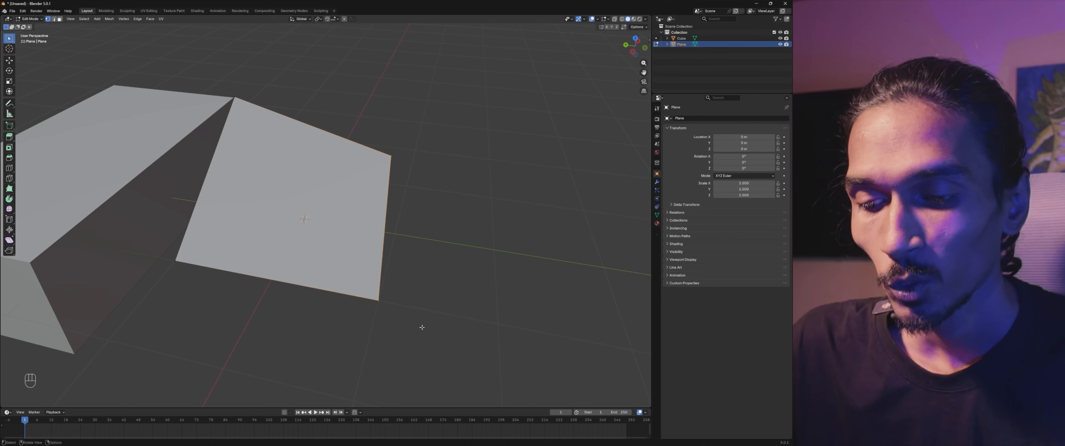
key(r)
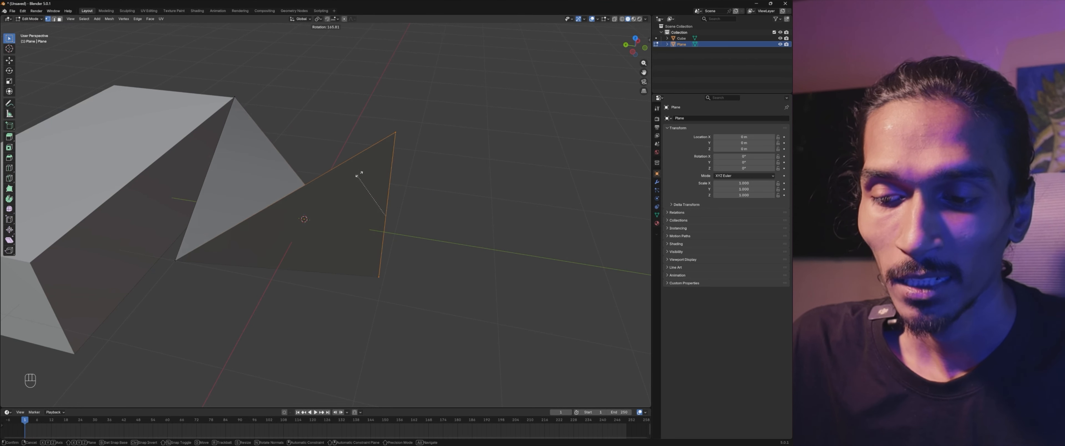
click(399, 297)
Step: Scale the outer edge's two vertices closer together, and shrink them again with a third corner vertex added
middle_drag(388, 305, 334, 214)
key(s)
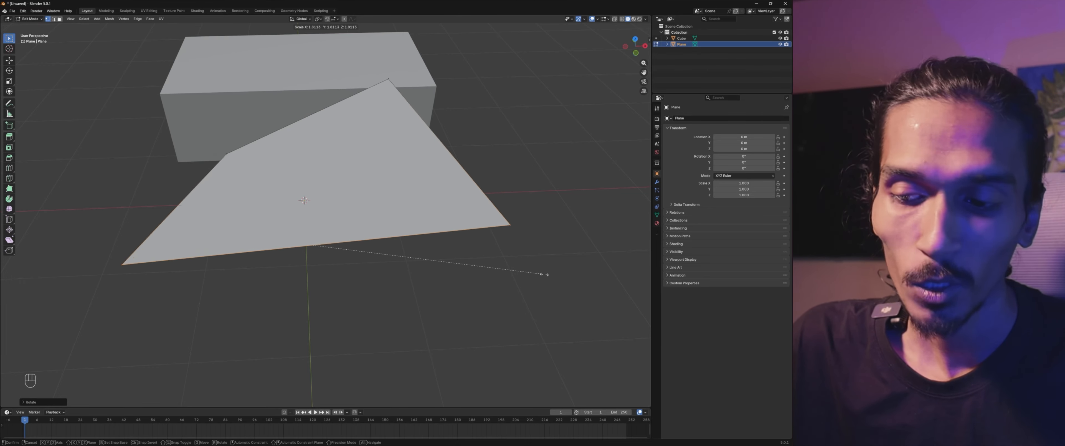
click(362, 270)
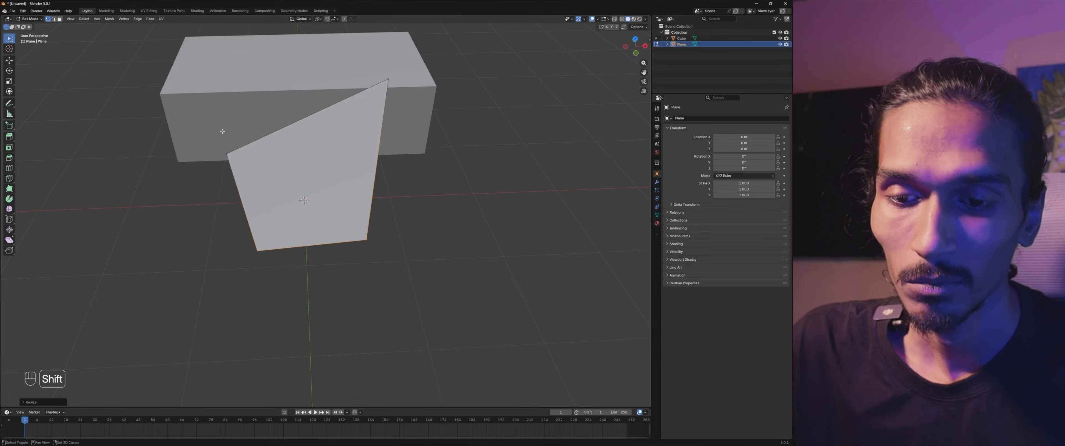
drag(356, 269, 321, 270)
key(s)
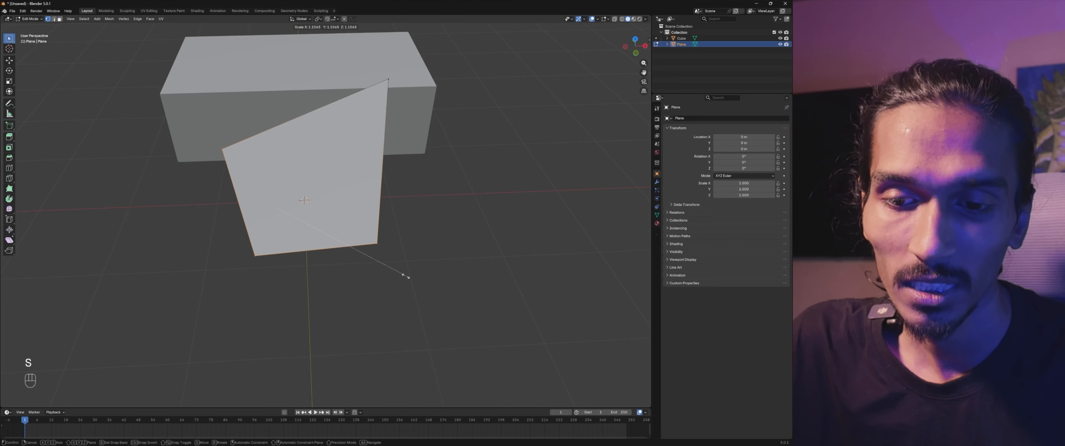
click(357, 259)
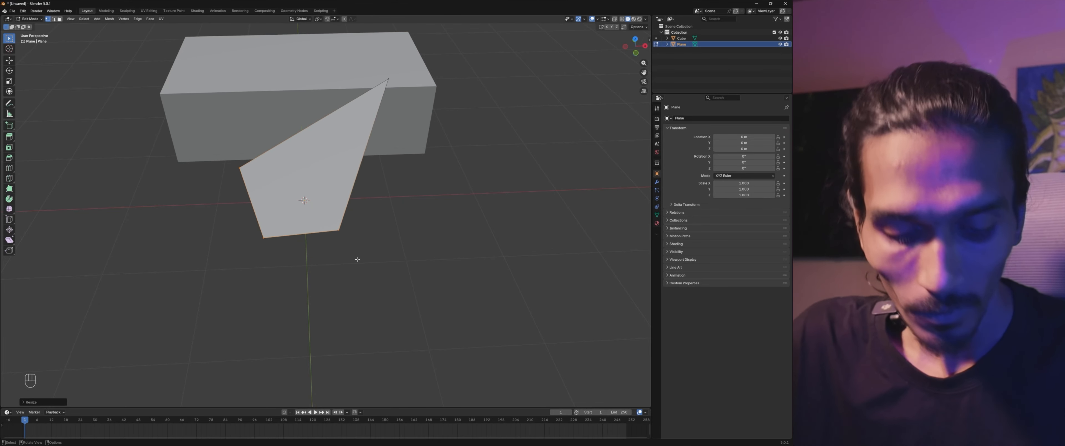
Step: Return the plane to Object Mode and deselect it
click(30, 18)
click(28, 25)
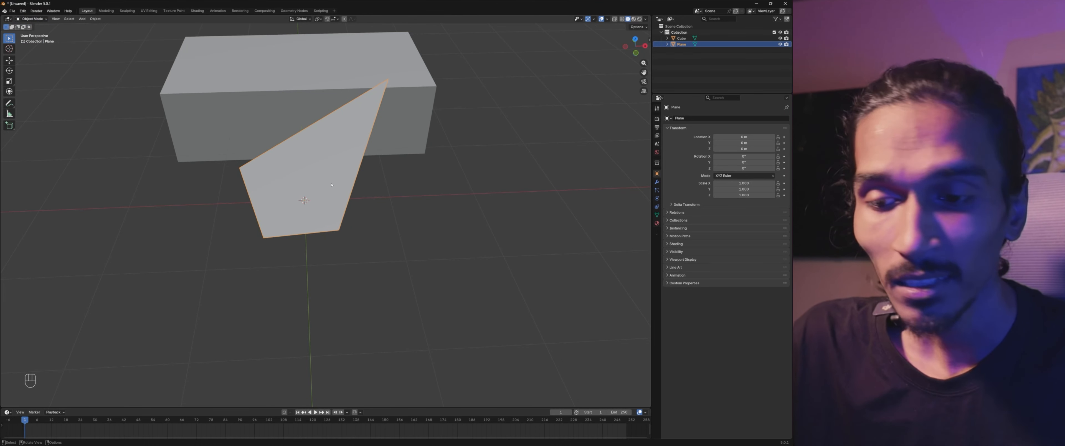
middle_drag(331, 178, 392, 248)
click(393, 238)
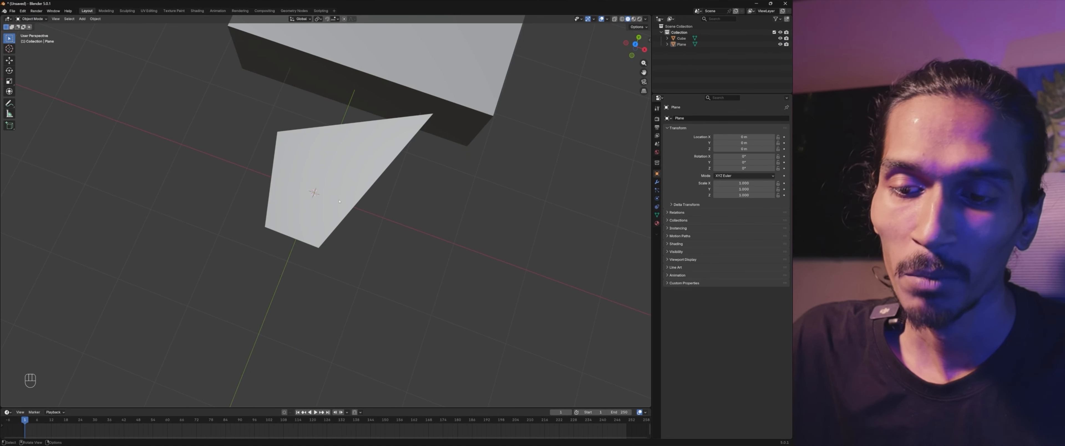
Step: Move the whole plane away from the block and scale it up uniformly to about 1.2
click(360, 227)
key(g)
click(356, 291)
mouse_move(357, 291)
middle_down()
mouse_move(326, 254)
mouse_move(354, 290)
middle_up()
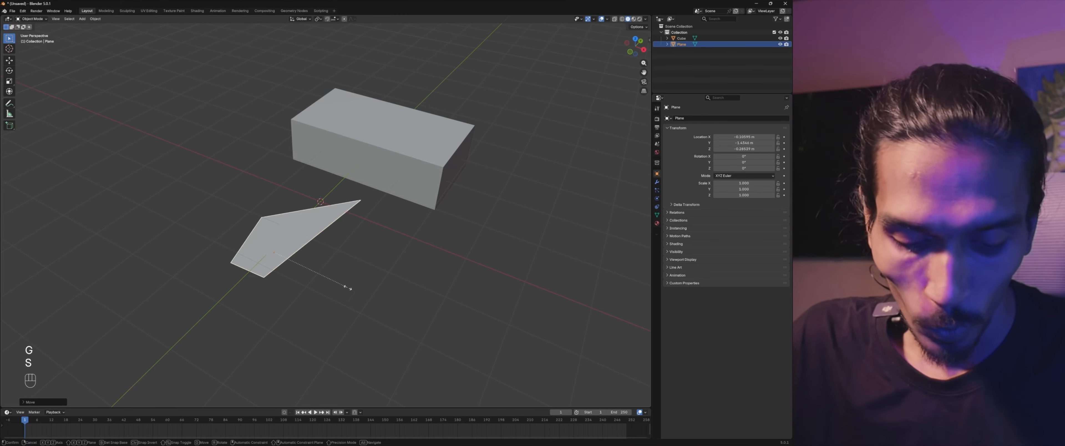
key(s)
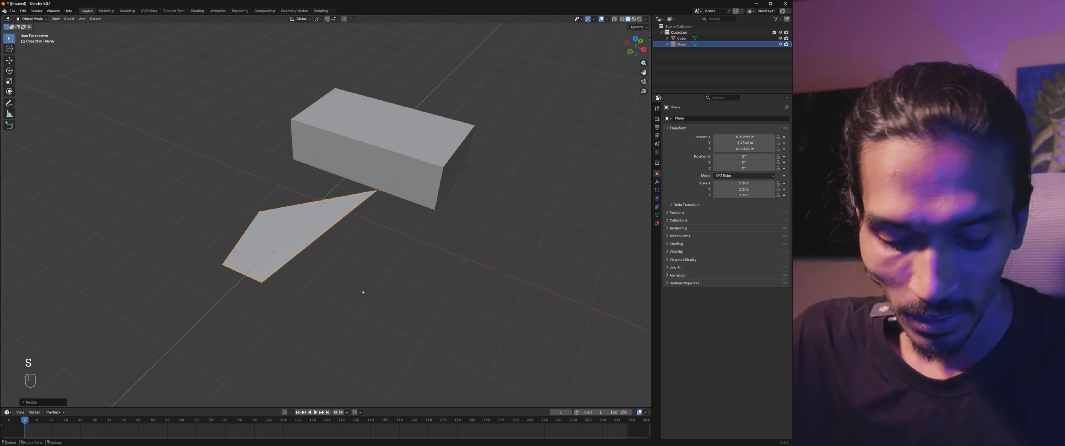
key(s)
key(z)
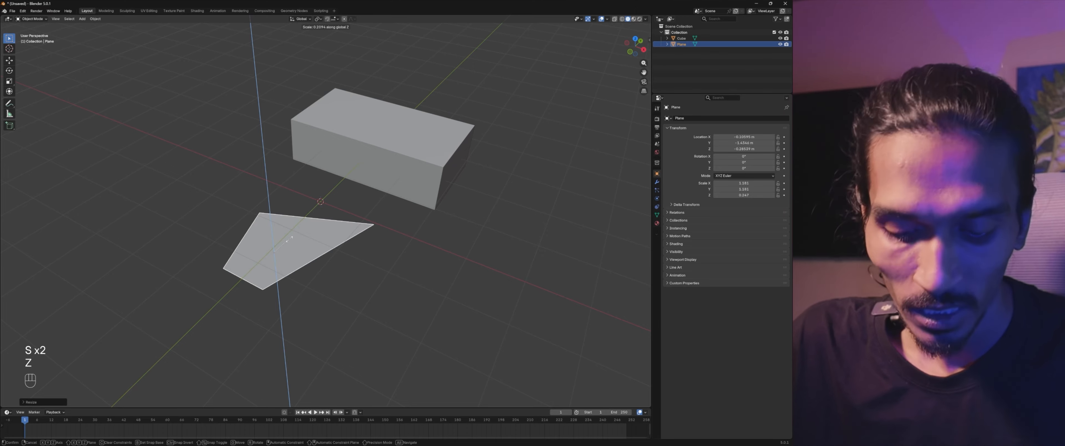
right_click(308, 255)
Step: Rotate the whole plane freely so it stands upright beside the block
key(r)
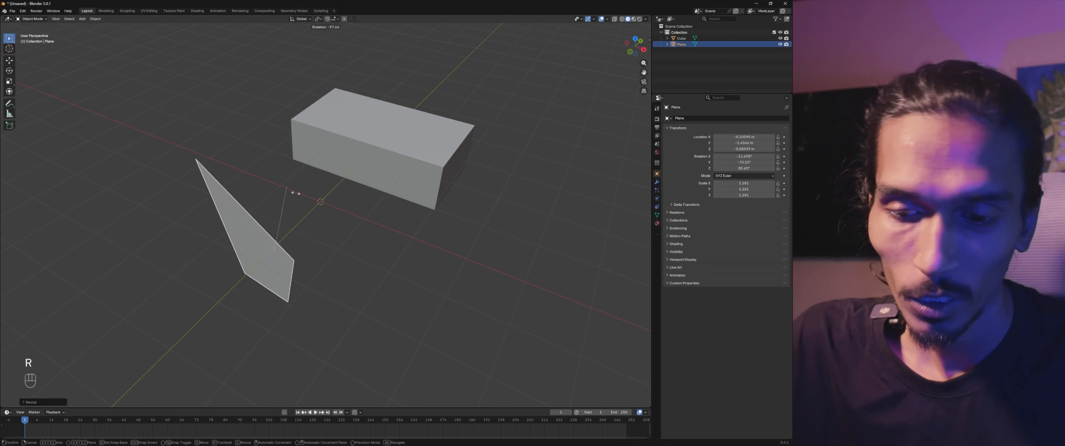
click(355, 249)
middle_drag(356, 249, 317, 232)
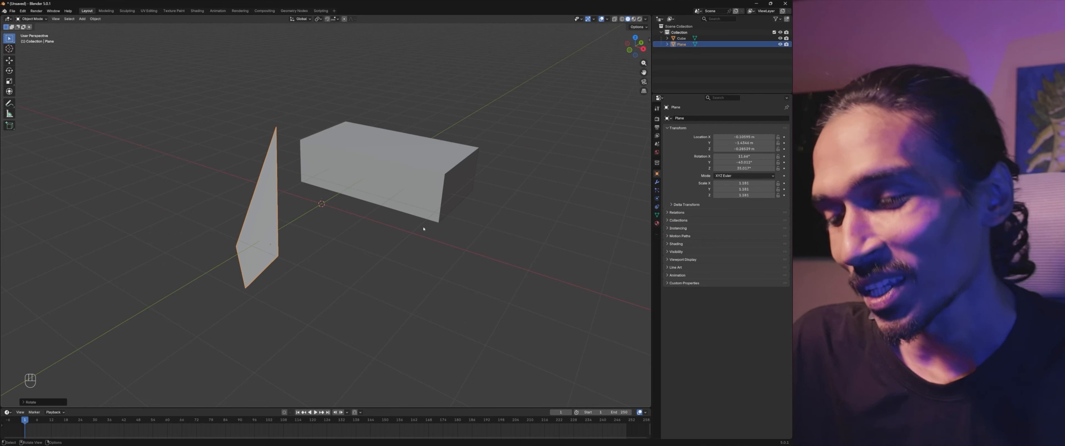
Step: Select the stretched cube and switch it to Edit Mode
shift+middle_drag(424, 229, 311, 236)
click(326, 205)
shift+middle_drag(415, 205, 142, 77)
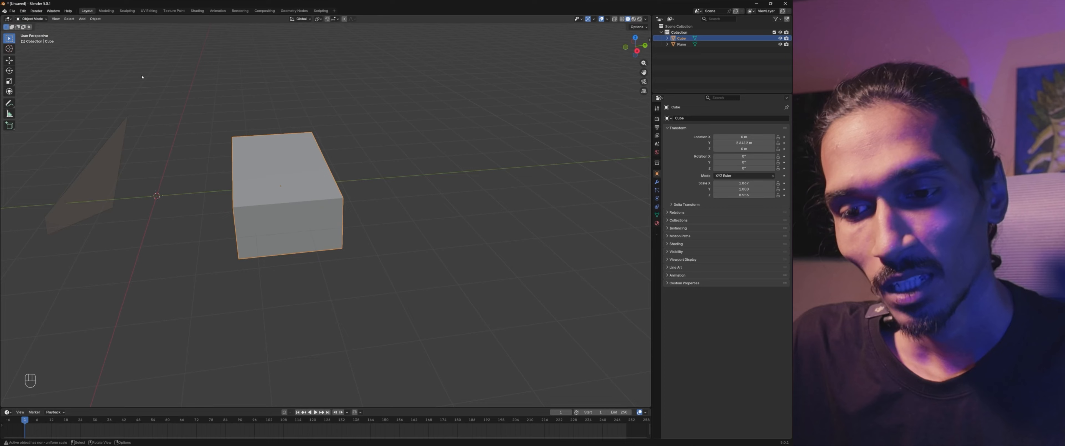
click(35, 19)
click(39, 35)
Step: Box-select a bottom corner vertex of the block, and replace that selection with a top corner vertex
middle_drag(292, 109, 324, 212)
scroll(325, 212, up, 3)
drag(331, 246, 359, 282)
middle_drag(406, 252, 369, 264)
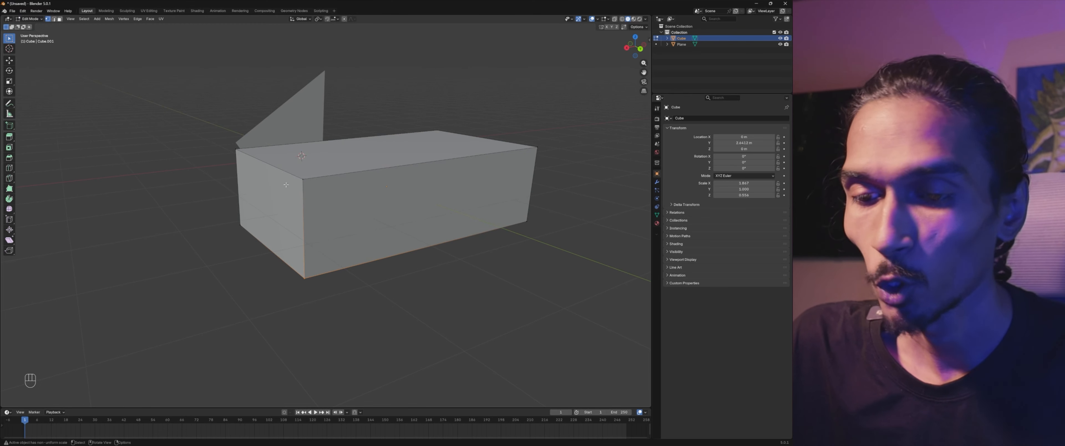
drag(304, 177, 321, 194)
Step: Extend the selection with further top corner vertices of the block, viewing it from different sides
middle_drag(321, 193, 368, 205)
shift+middle_drag(244, 194, 459, 233)
shift+drag(392, 154, 422, 189)
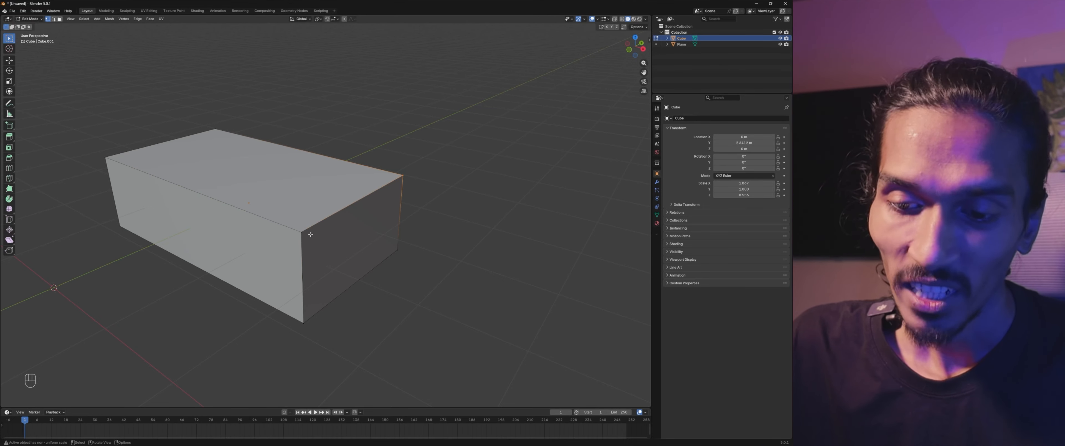
shift+middle_drag(311, 234, 363, 240)
middle_drag(156, 162, 201, 178)
shift+drag(58, 237, 81, 254)
Step: Replace the selection with the two top corner vertices at the ends of the long edge facing the plane
drag(391, 209, 424, 230)
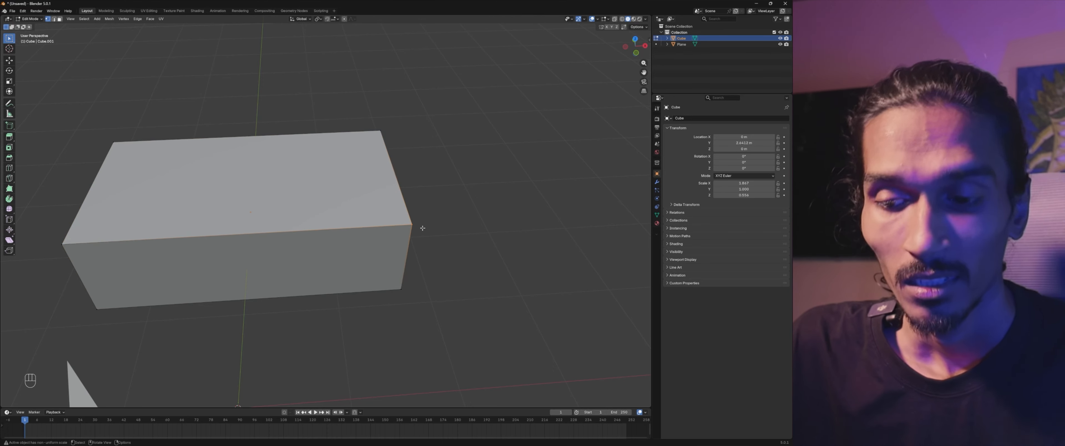
shift+drag(55, 238, 85, 256)
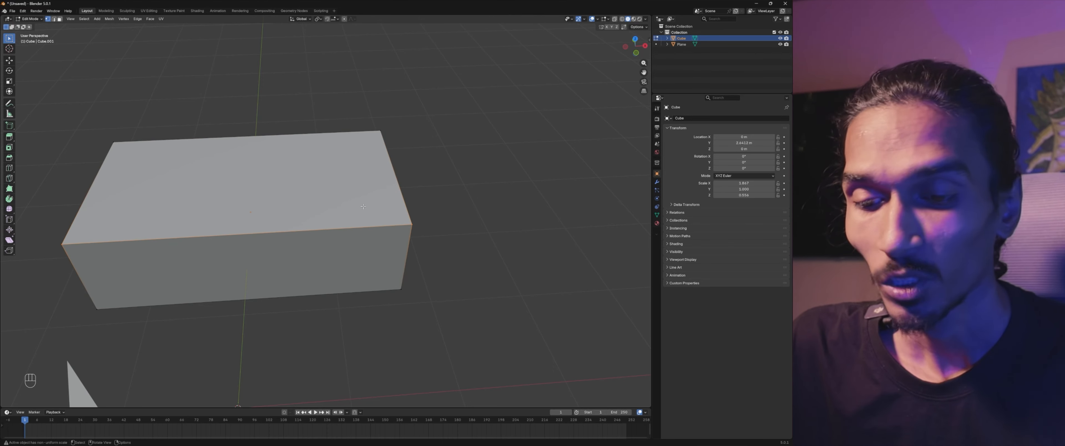
middle_drag(403, 212, 283, 121)
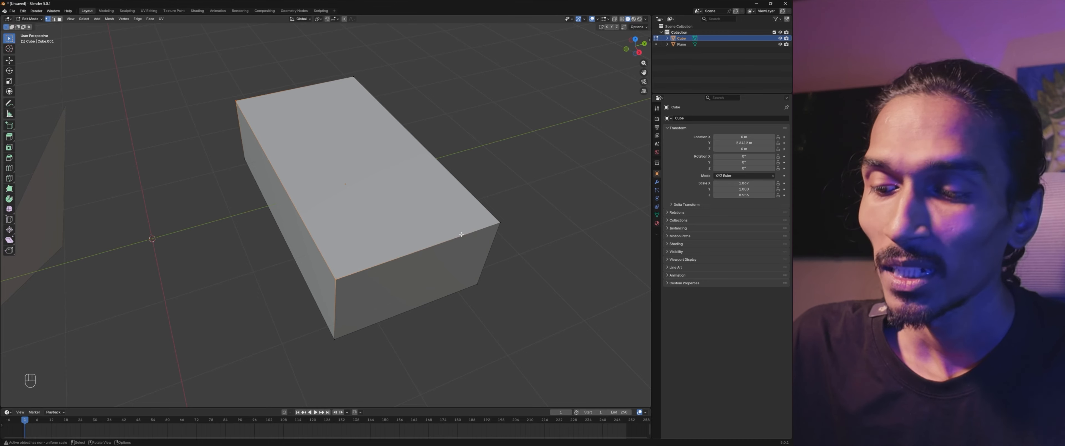
middle_drag(323, 175, 382, 174)
shift+middle_drag(407, 276, 324, 204)
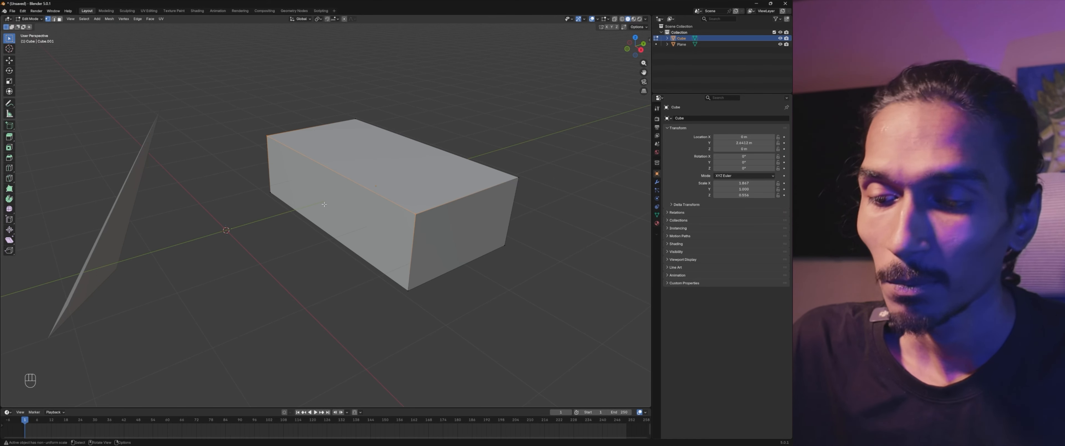
Step: Return the block to Object Mode and deselect it
click(36, 19)
click(37, 26)
middle_drag(255, 143, 281, 246)
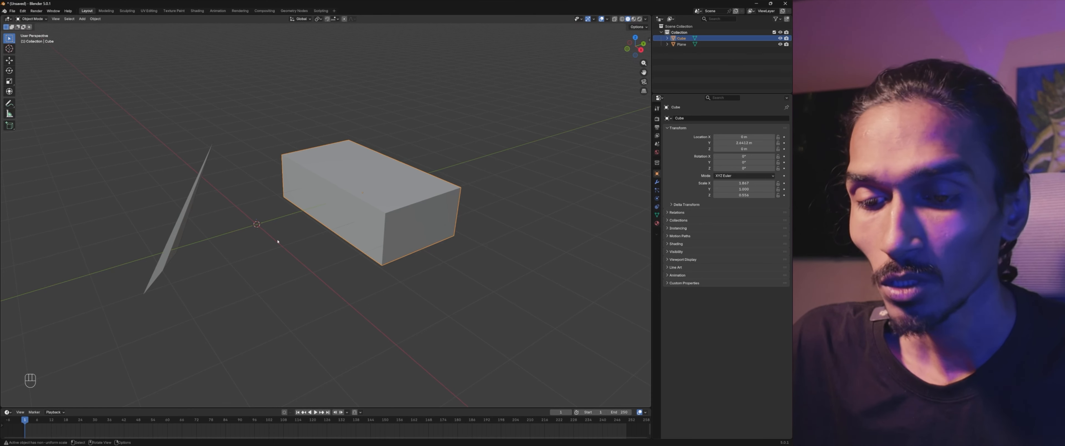
click(280, 247)
Step: Add a UV sphere to the scene between the plane and the block
key(shift+a)
mouse_move(267, 247)
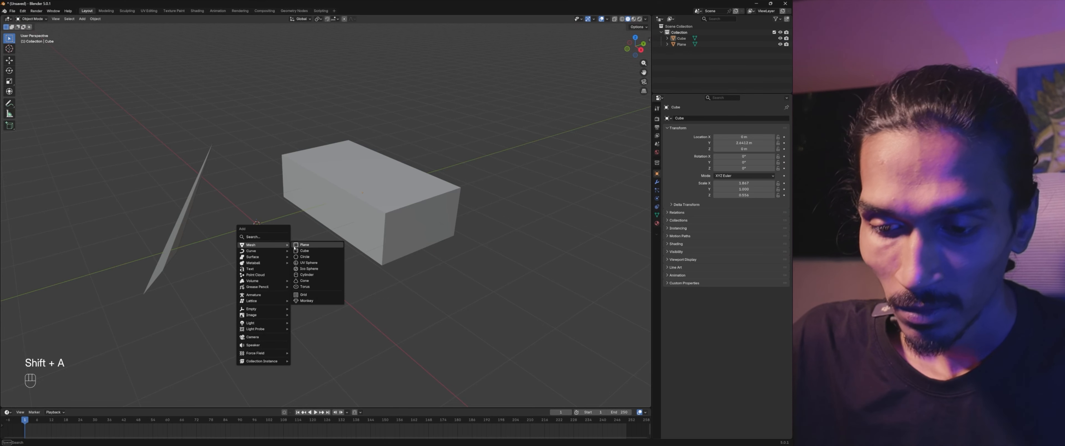
click(313, 264)
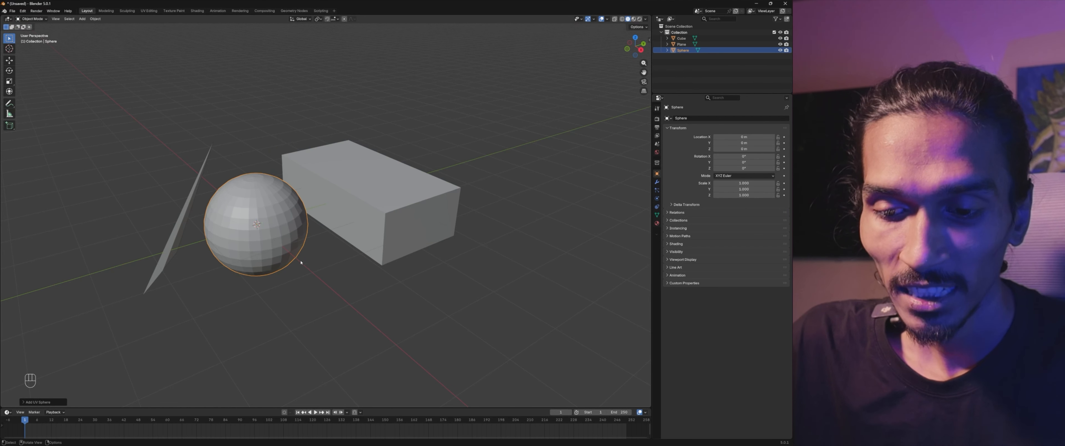
scroll(302, 263, down, 1)
shift+middle_drag(346, 272, 294, 273)
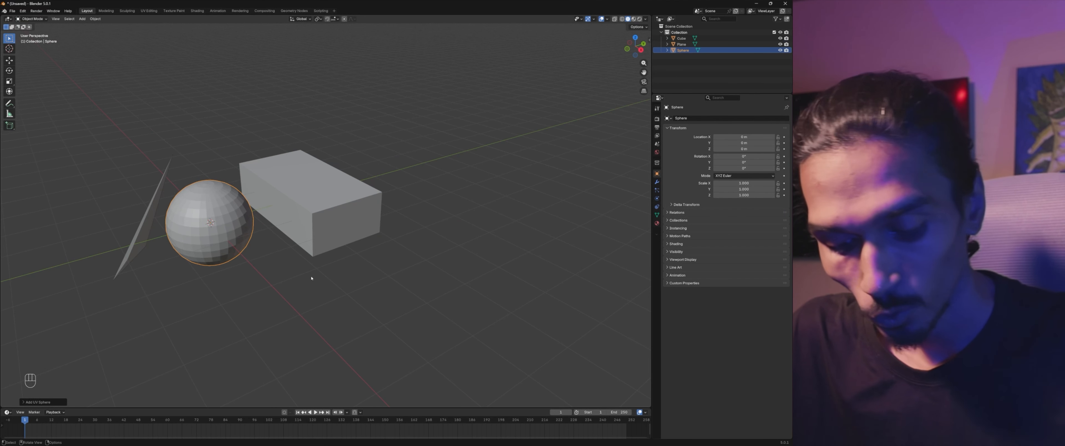
Step: Move the sphere along the Y axis to the far side of the block, clear of it
key(g)
key(y)
click(492, 188)
Step: Put the sphere into Edit Mode and select a single vertex near its underside
scroll(492, 188, up, 4)
shift+middle_drag(492, 136, 264, 186)
scroll(328, 151, up, 3)
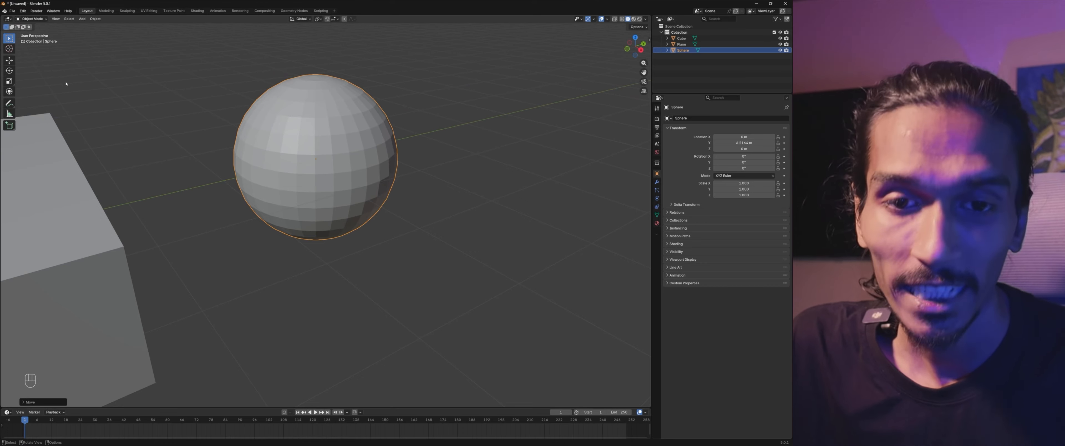
click(32, 20)
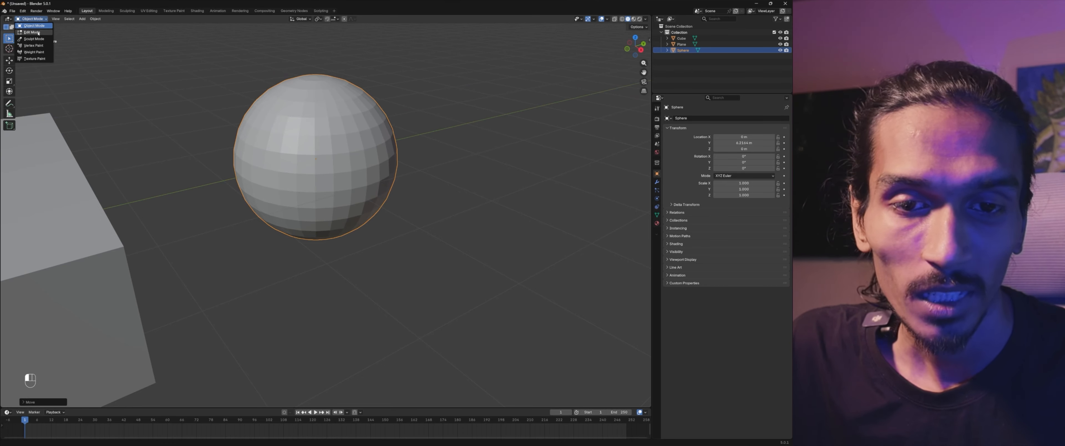
click(38, 32)
scroll(352, 158, up, 2)
click(346, 219)
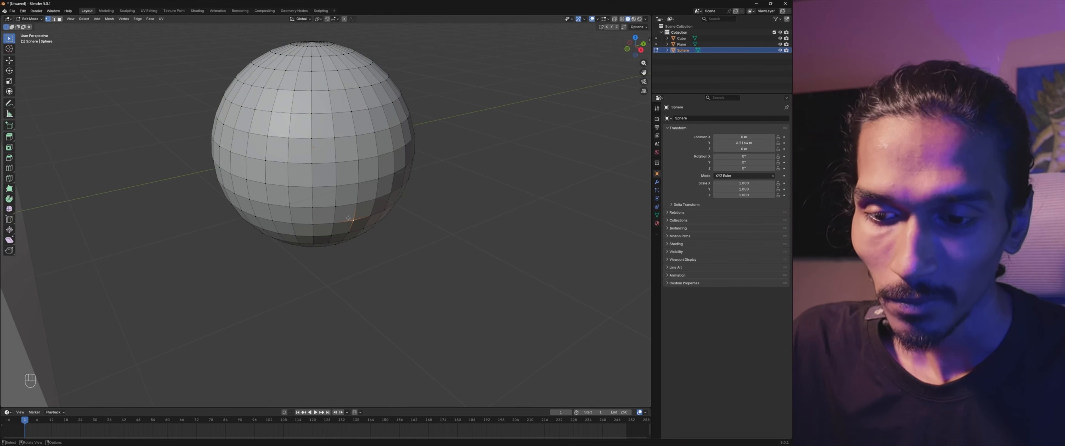
Step: Select a vertex on the sphere's side and move it out of place to dent the surrounding faces
scroll(368, 200, down, 4)
middle_drag(391, 194, 331, 220)
shift+middle_drag(331, 221, 178, 256)
scroll(285, 242, down, 3)
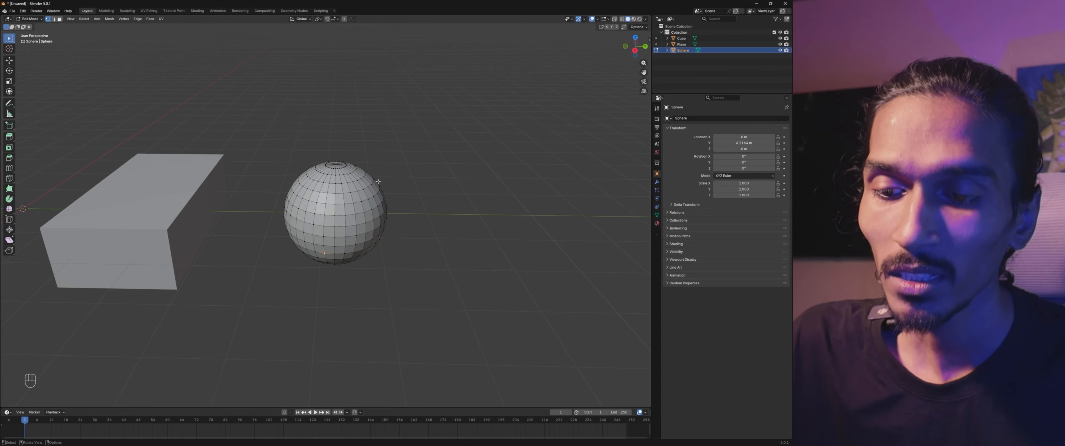
scroll(323, 165, up, 5)
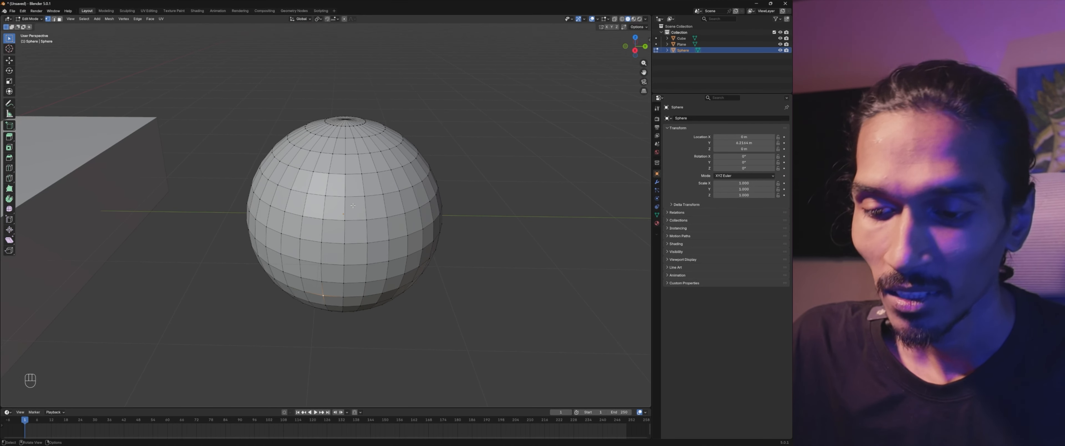
middle_drag(324, 165, 359, 258)
shift+middle_drag(359, 258, 119, 152)
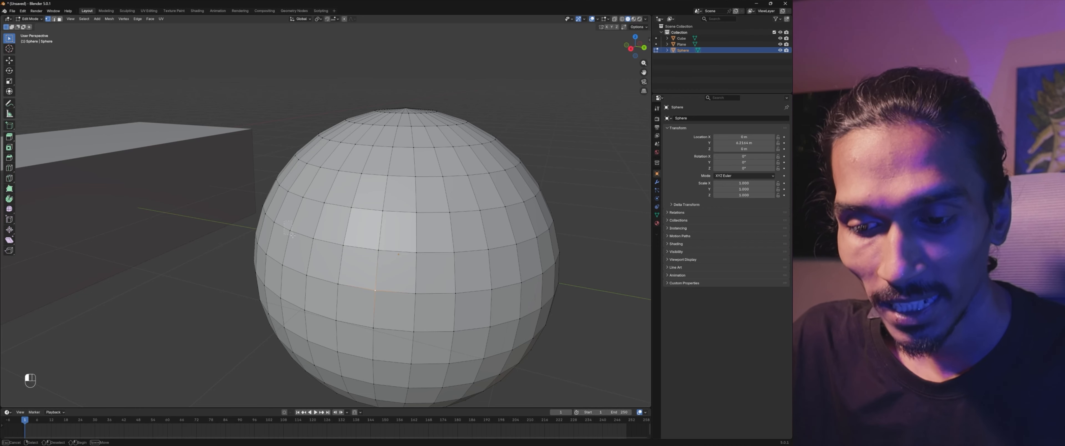
key(g)
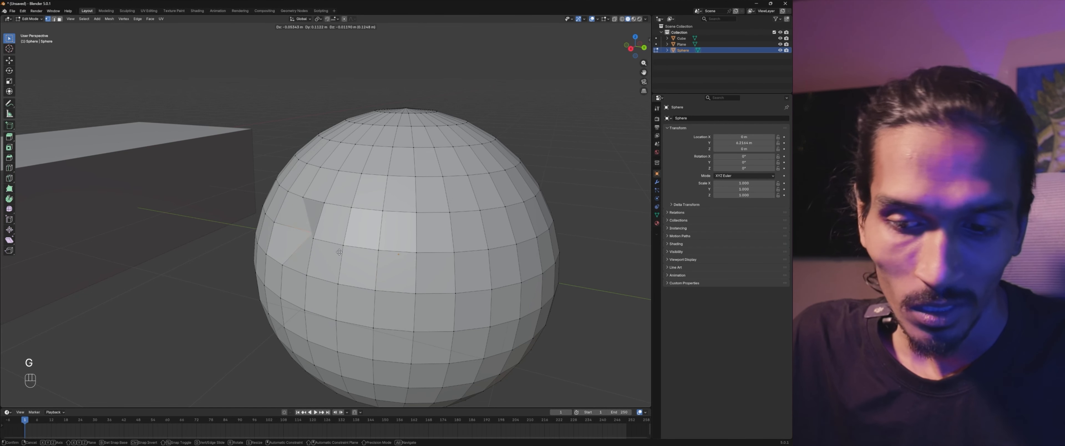
click(351, 257)
Step: Try pulling the sphere's top pole vertex freely away from the surface, and undo the move
middle_drag(351, 264, 234, 210)
scroll(367, 272, down, 3)
scroll(233, 210, down, 1)
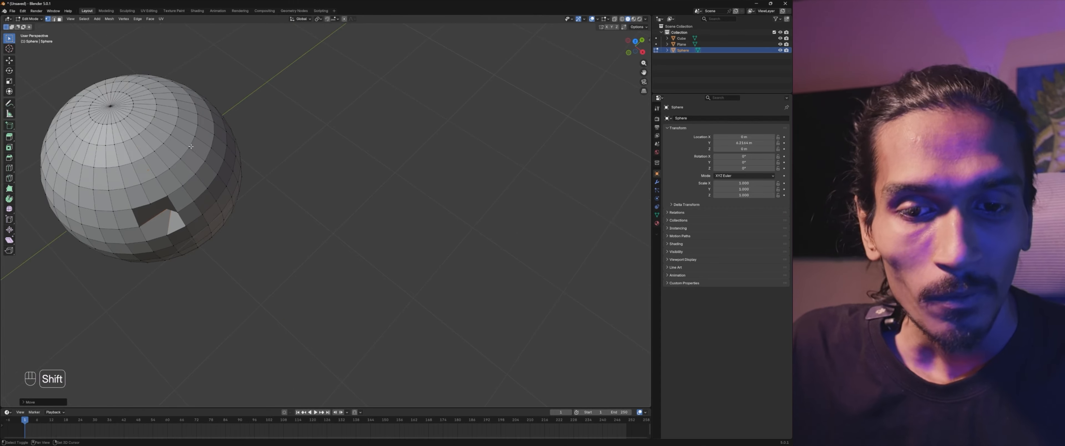
shift+middle_drag(252, 171, 445, 236)
click(338, 186)
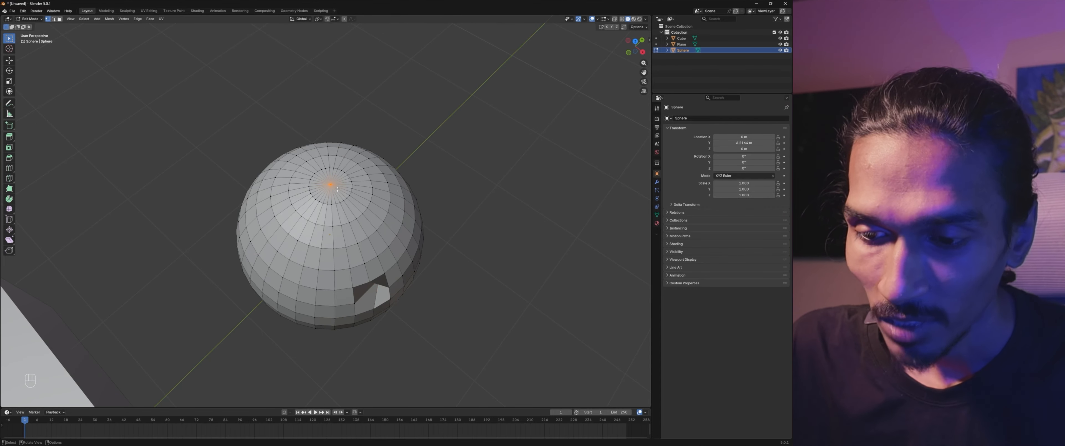
key(g)
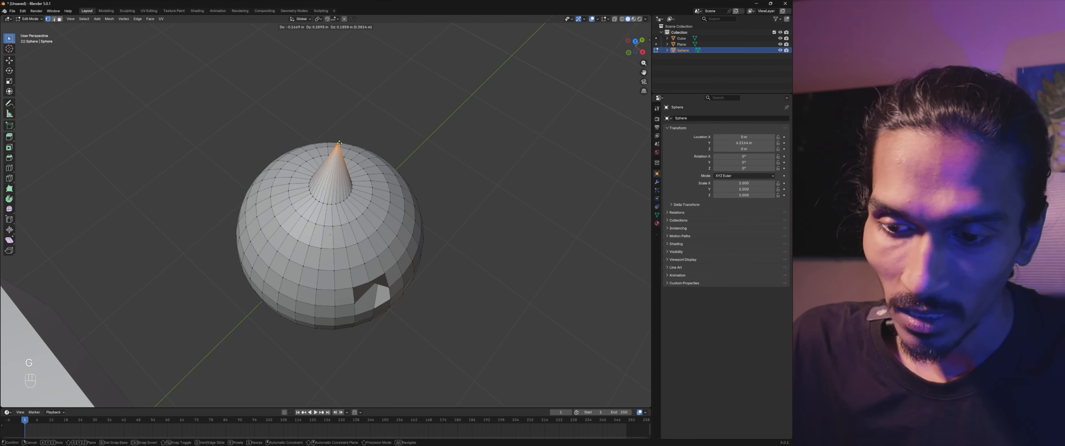
click(339, 101)
middle_drag(339, 103, 442, 167)
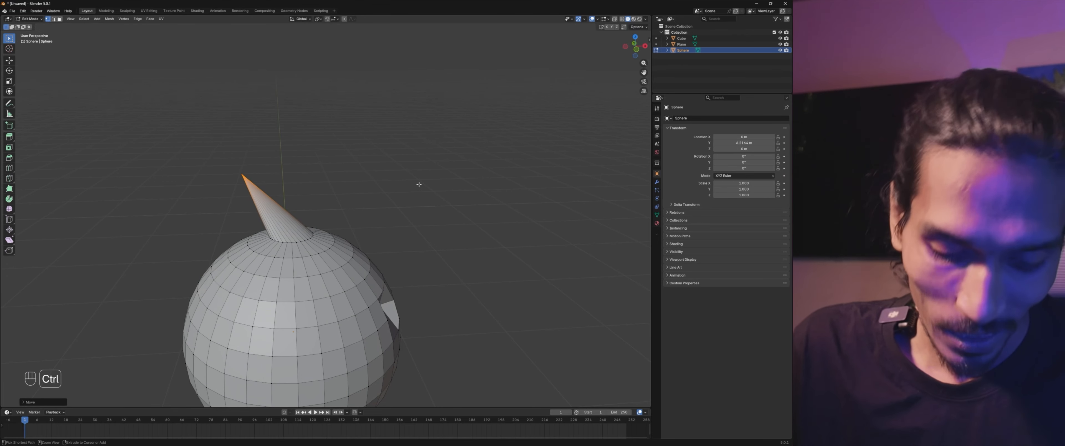
key(ctrl+z)
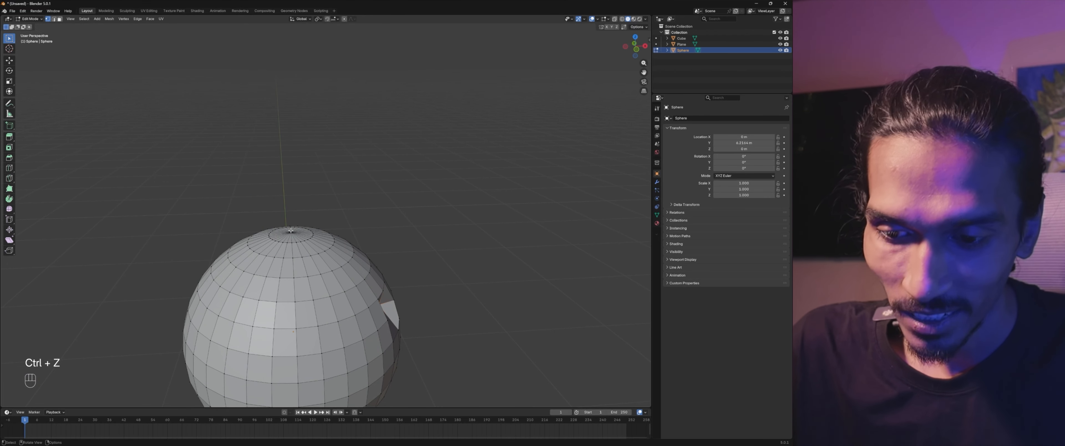
Step: Raise the sphere's top pole vertex along the Z axis to form an upright spike
key(g)
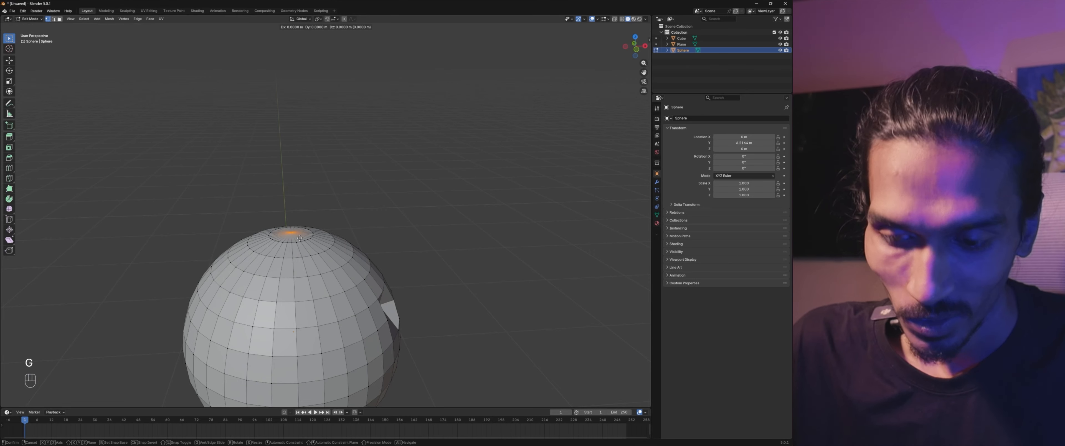
key(z)
click(319, 148)
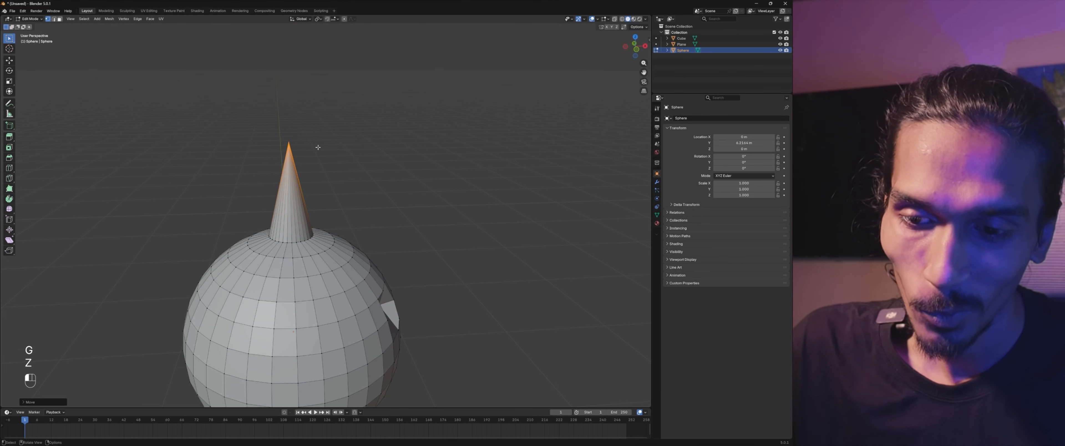
scroll(388, 228, down, 5)
middle_drag(388, 227, 309, 234)
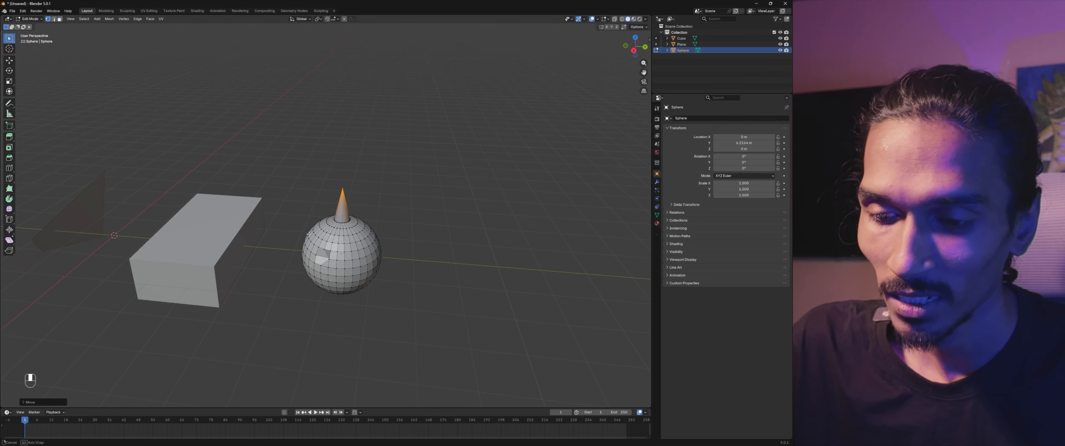
Step: Return the spiked sphere to Object Mode and reselect it as a whole object
click(28, 19)
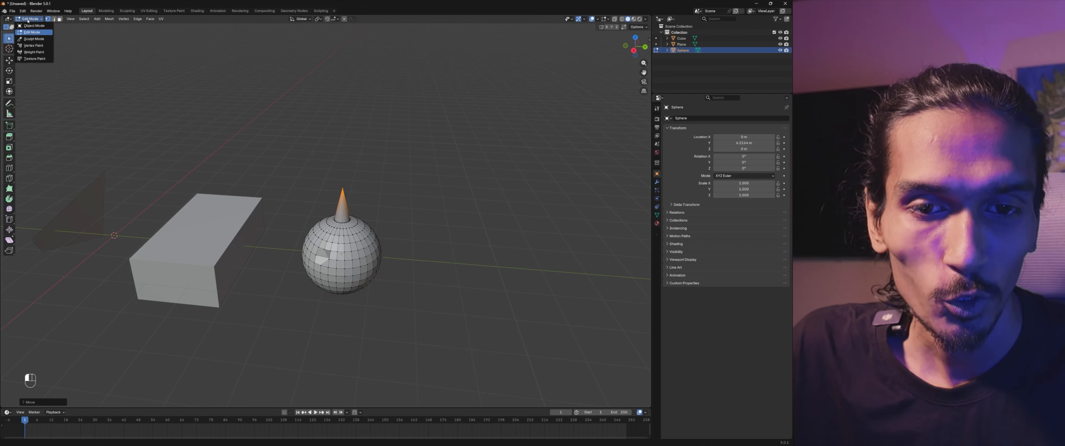
click(29, 25)
click(504, 234)
middle_drag(504, 234, 482, 240)
click(375, 275)
Step: Try scaling the whole sphere down along the Y axis, and undo the scaling
key(s)
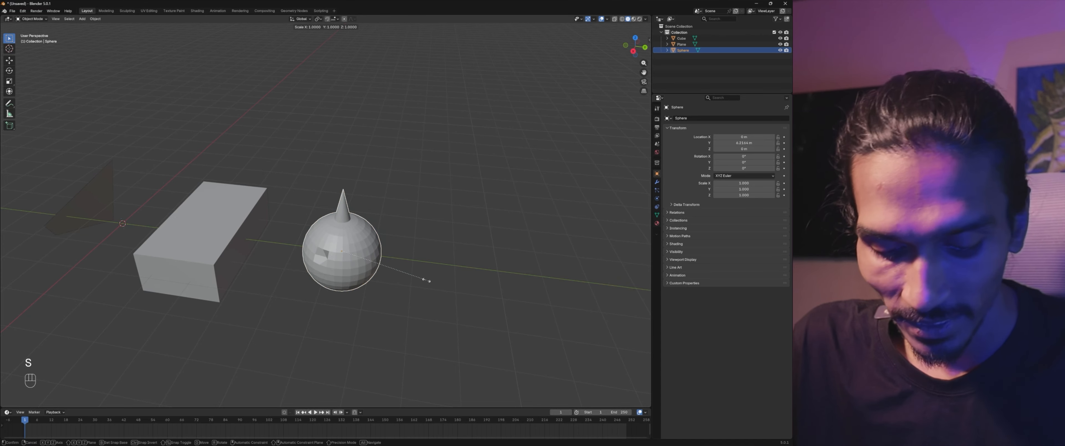
key(y)
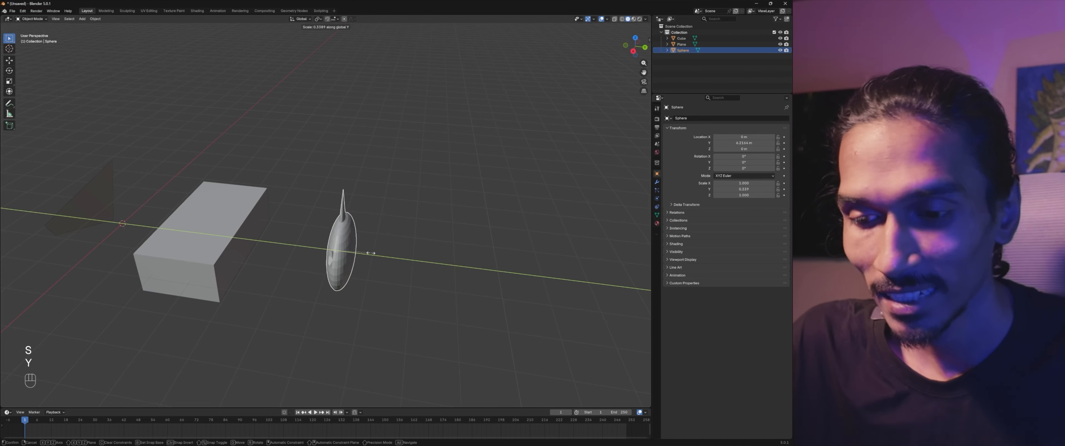
click(392, 259)
mouse_move(392, 259)
middle_down()
mouse_move(418, 244)
mouse_move(395, 255)
middle_up()
key(ctrl+z)
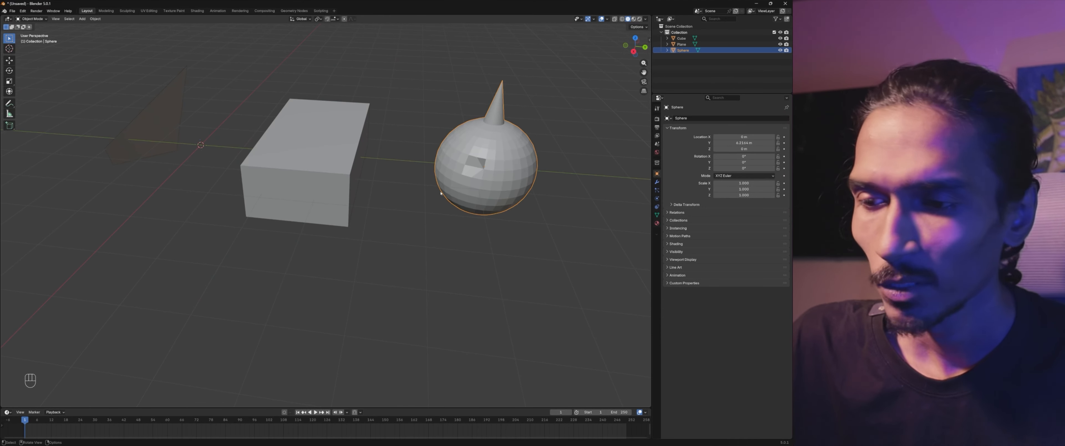
Step: Select all objects in the scene and delete them
shift+middle_drag(400, 224, 406, 290)
click(322, 271)
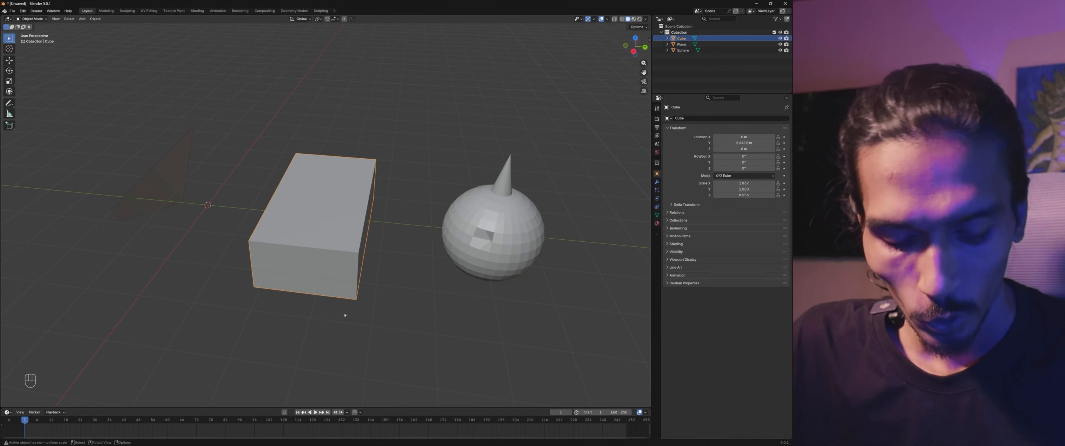
key(a)
key(Delete)
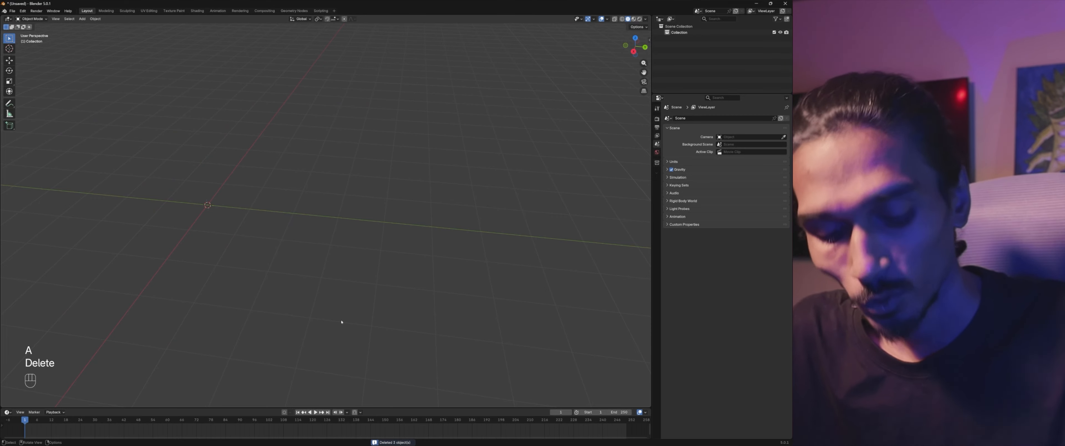
Step: Add a new cube to the empty scene and switch it to Edit Mode
key(shift+a)
mouse_move(331, 319)
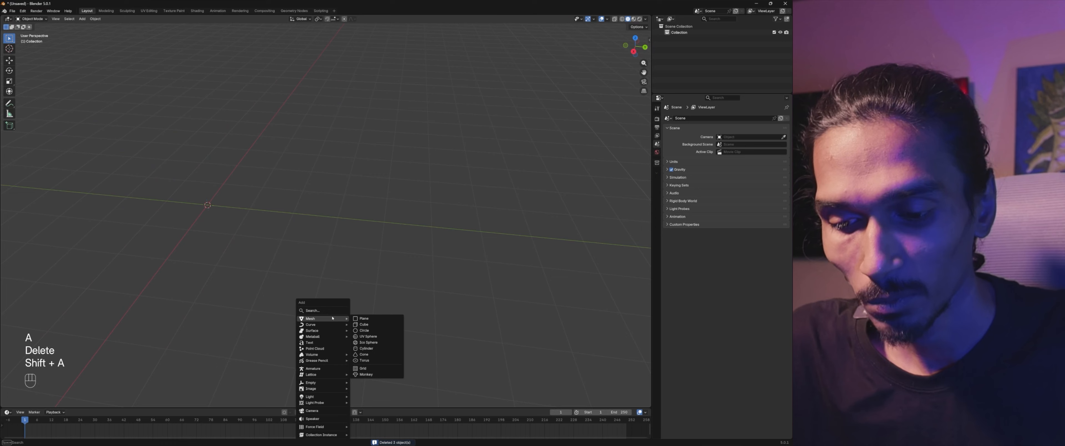
click(369, 329)
shift+middle_drag(364, 326, 420, 276)
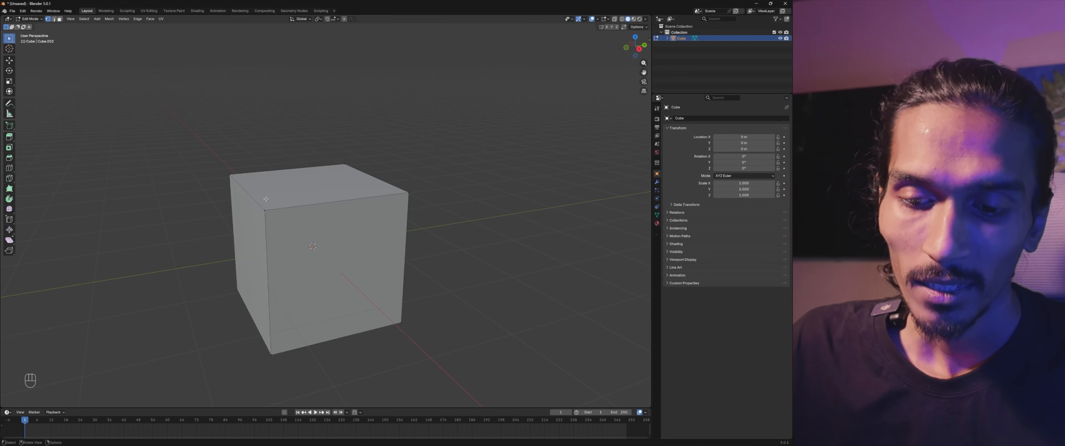
Step: Select the two vertices at the ends of one of the cube's top edges
click(262, 202)
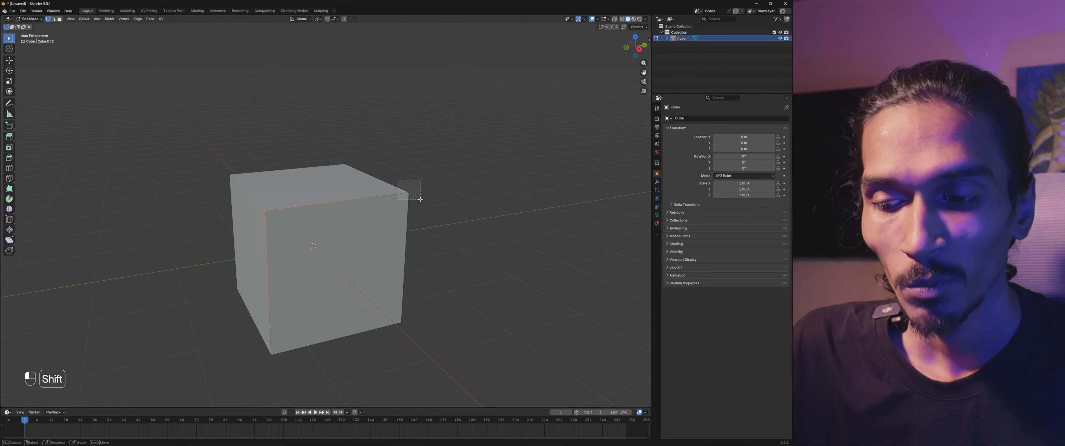
shift+click(408, 193)
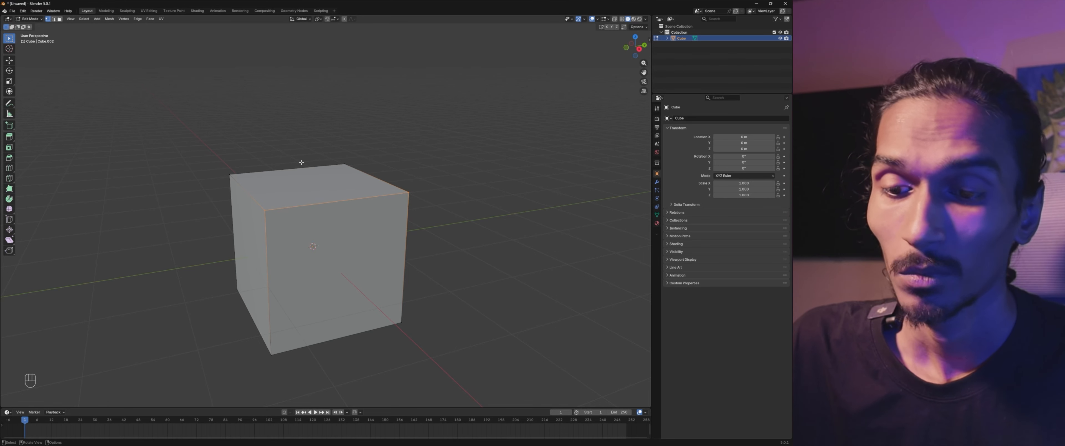
middle_drag(415, 170, 391, 160)
scroll(373, 272, down, 2)
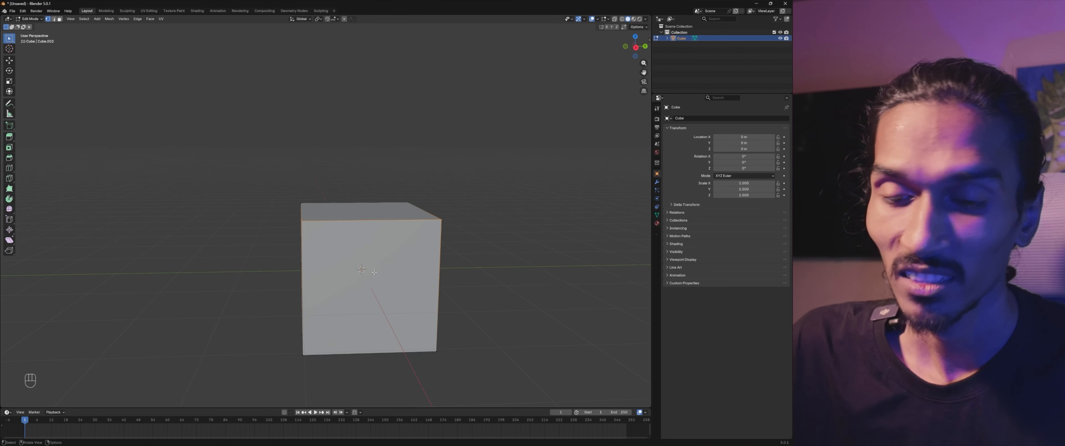
mouse_move(389, 260)
shift+middle_down()
mouse_move(374, 246)
mouse_move(386, 260)
shift+middle_up()
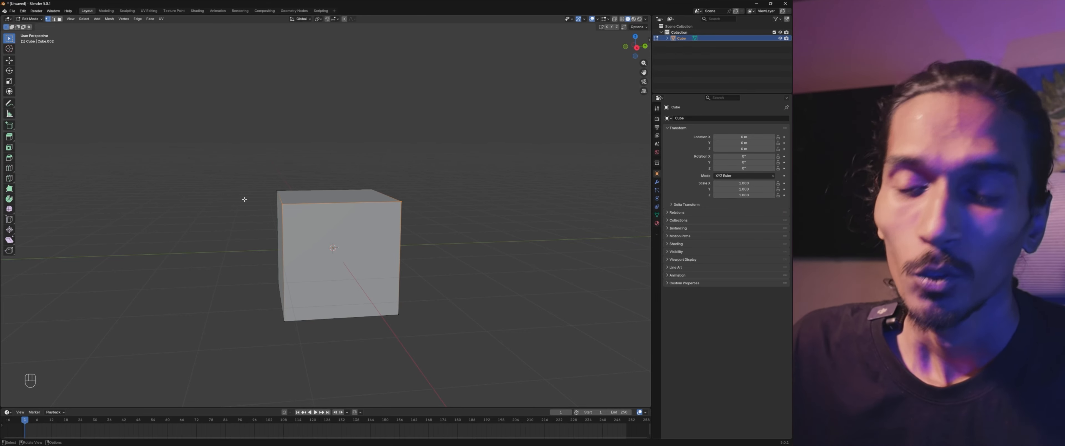
Step: Replace the selection with a single top corner vertex of the cube
middle_drag(359, 204, 384, 206)
drag(259, 224, 259, 225)
drag(316, 177, 350, 199)
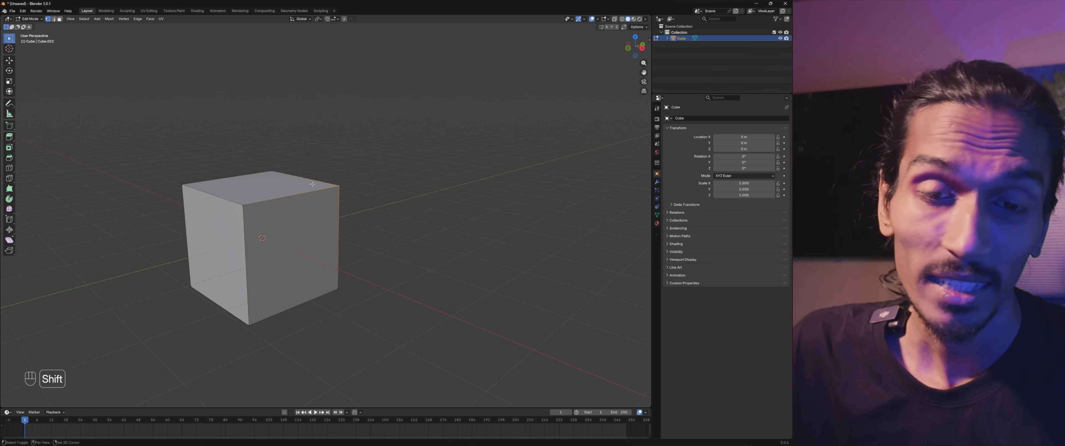
shift+middle_drag(312, 184, 329, 184)
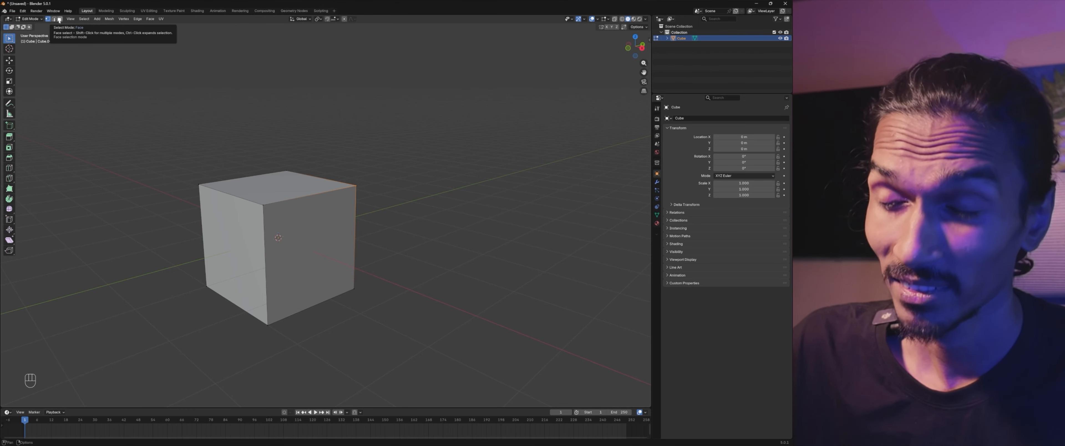
Step: Switch to face selection and select the cube's faces one after another, ending with the top face
click(54, 20)
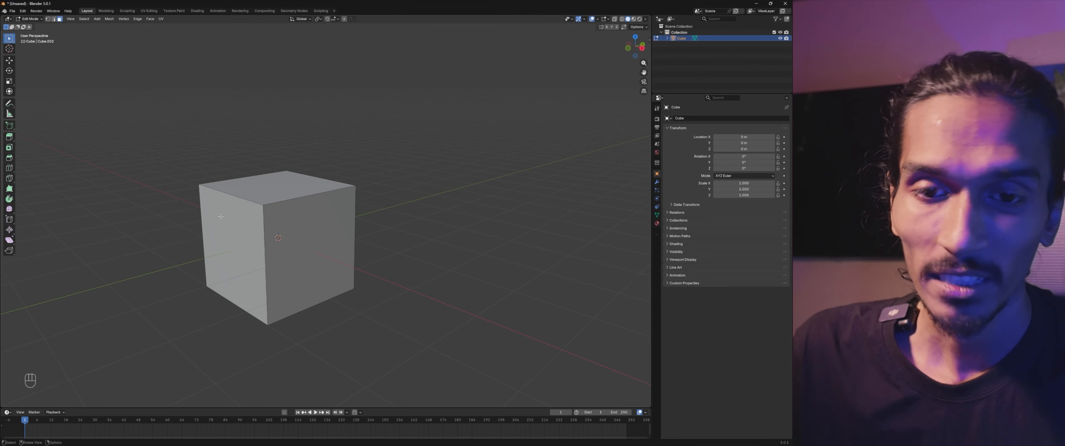
click(242, 248)
click(300, 246)
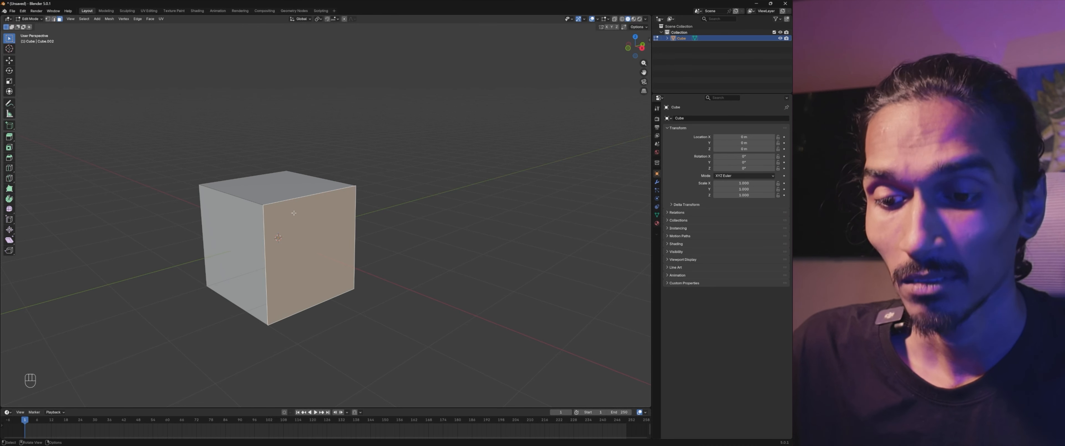
click(290, 190)
middle_drag(444, 201, 391, 202)
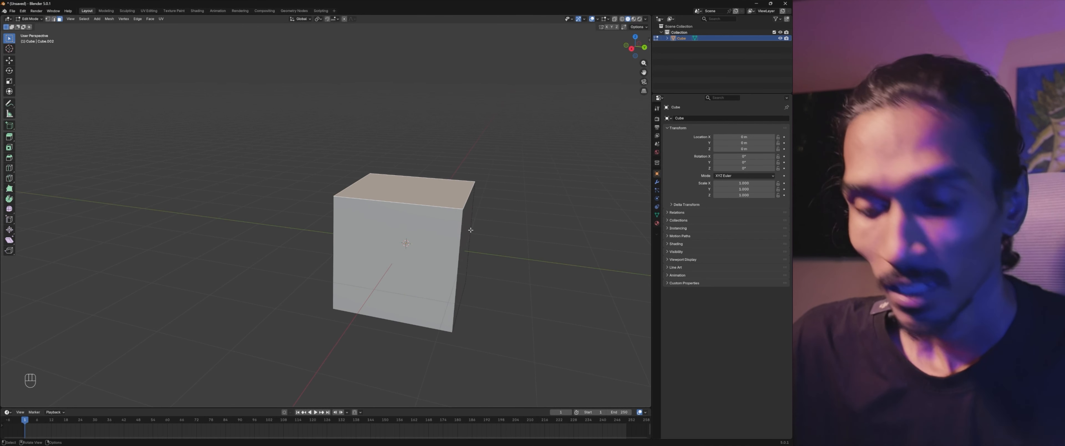
Step: Try moving the cube's top face sideways, and undo the move
key(g)
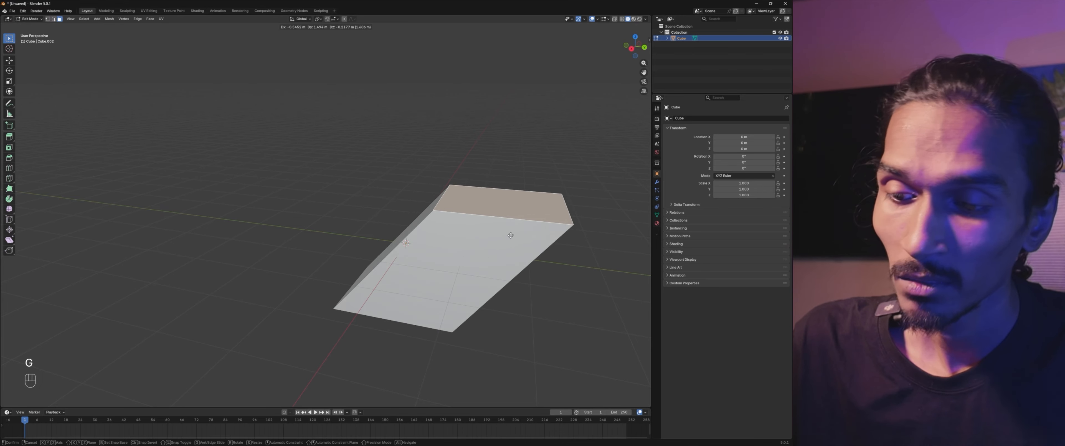
click(518, 249)
middle_drag(517, 248, 427, 269)
drag(420, 290, 419, 292)
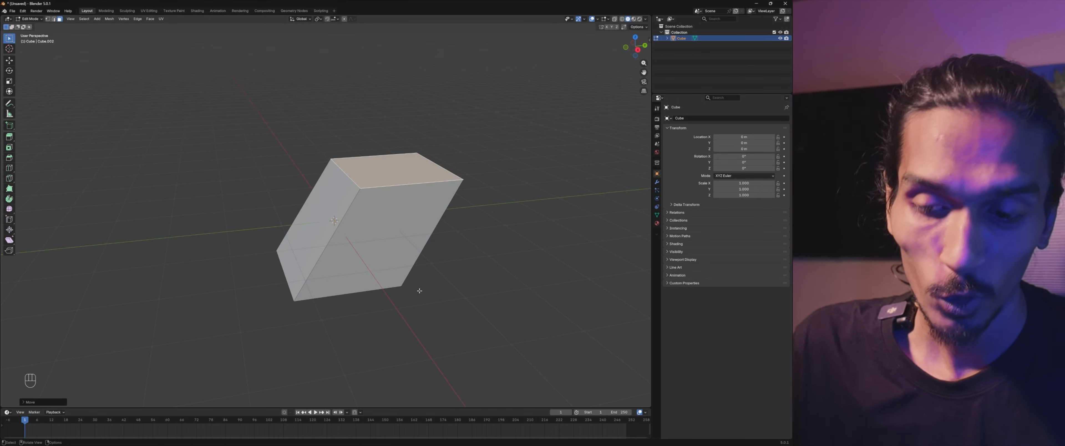
key(ctrl+z)
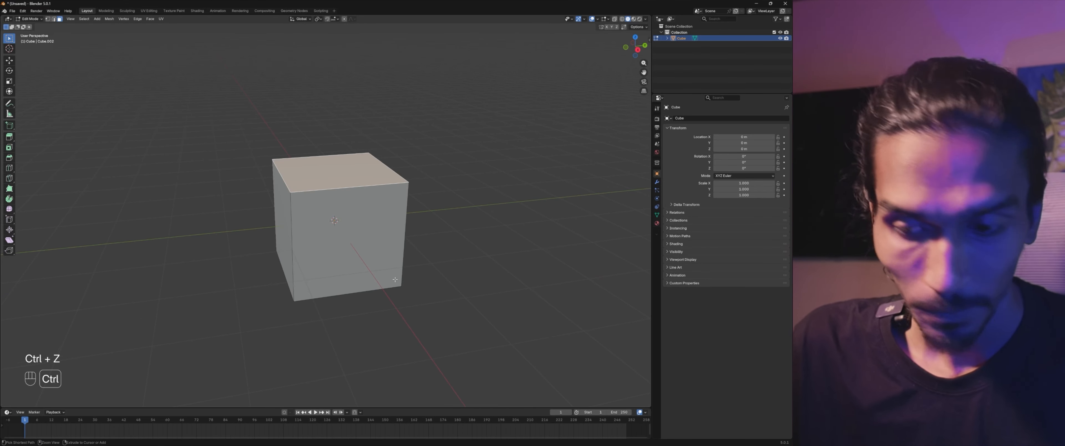
Step: Switch to edge selection and move the cube's front vertical edge upward and back into the cube
click(55, 20)
click(298, 254)
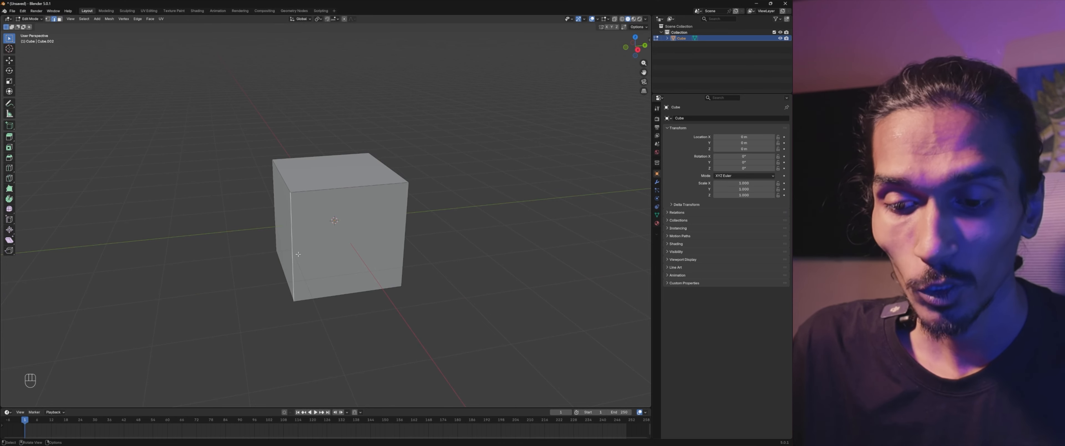
key(g)
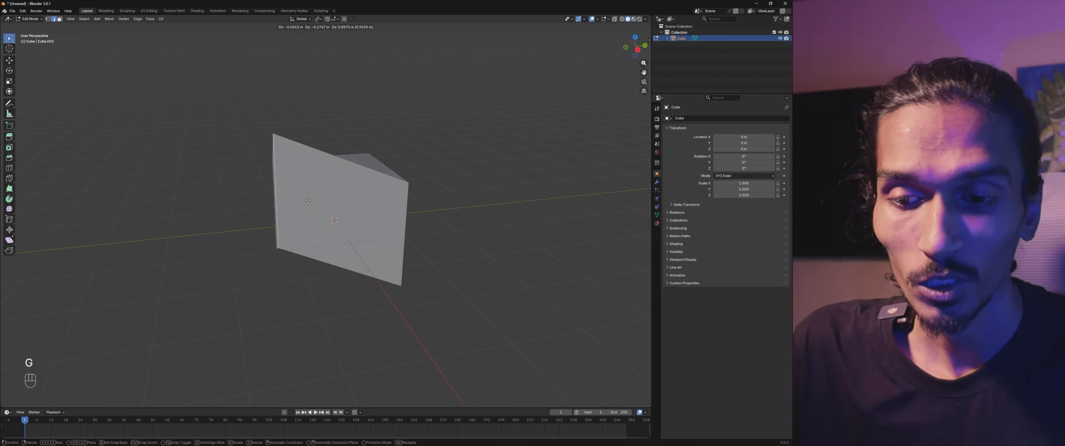
click(309, 187)
middle_drag(309, 186, 334, 235)
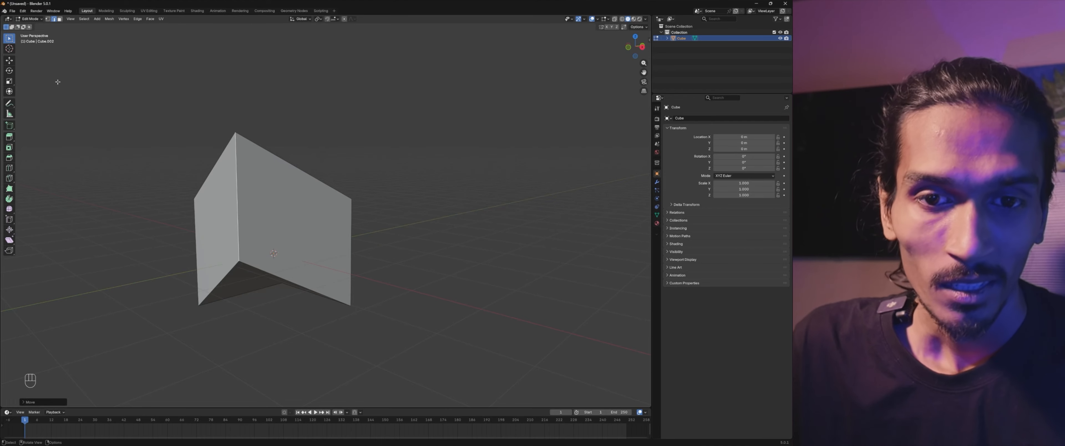
Step: Return to Object Mode and delete the deformed cube
click(39, 19)
click(34, 26)
middle_drag(294, 120, 359, 226)
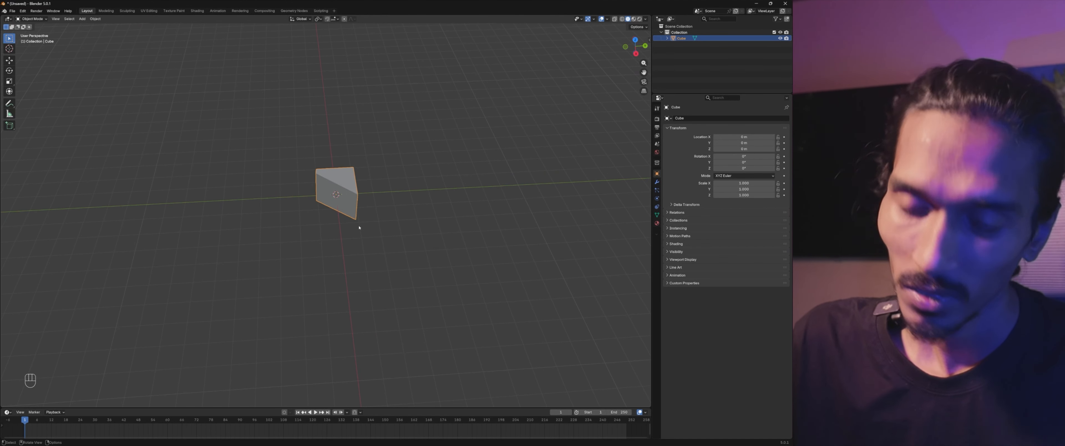
key(Delete)
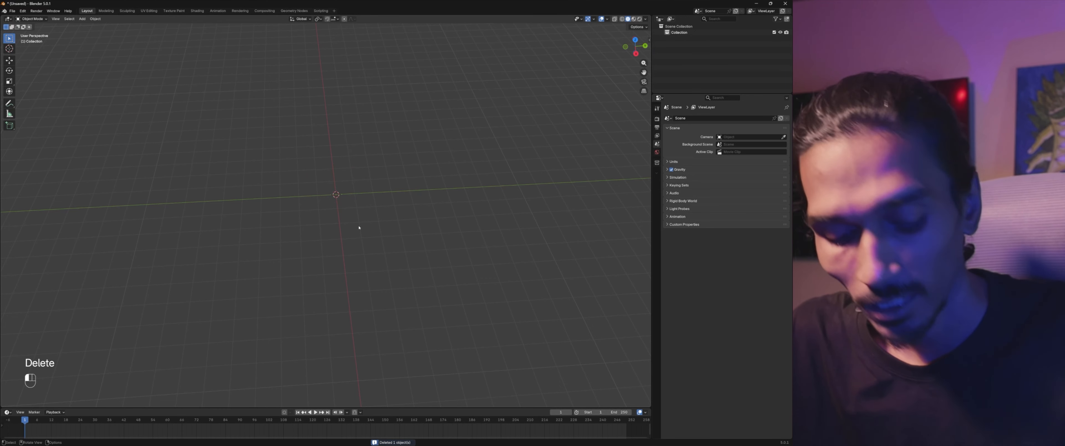
Step: Add an ico sphere to the empty scene and deselect it
key(shift+a)
mouse_move(368, 228)
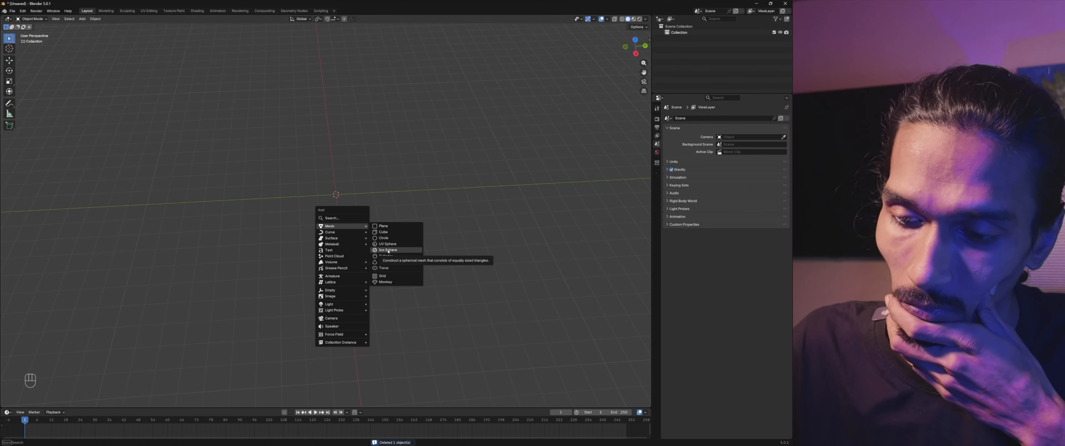
click(389, 251)
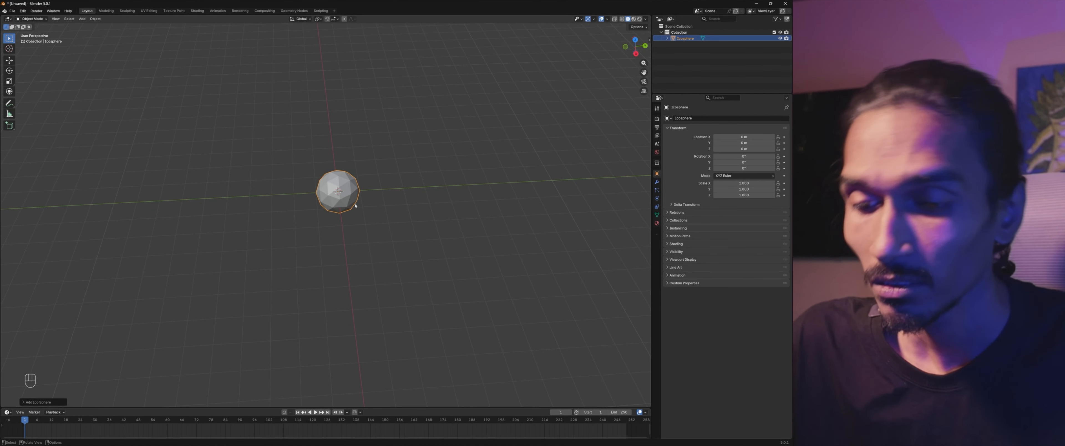
click(381, 256)
Step: Add a UV sphere and move it along the Y axis until it stands clear beside the ico sphere
key(shift+a)
mouse_move(374, 257)
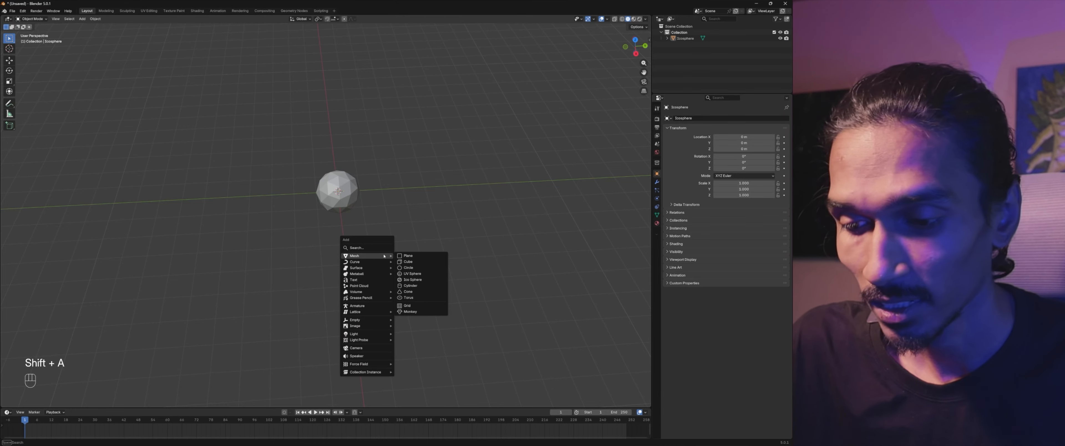
click(411, 274)
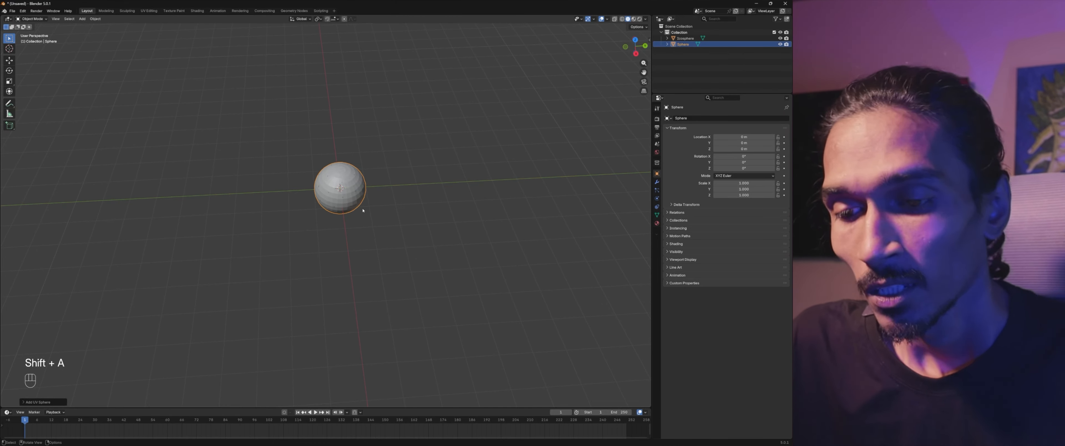
key(g)
key(y)
click(425, 214)
Step: Select both spheres, enter Edit Mode on them together, and clear the mesh selection
scroll(430, 209, up, 5)
shift+middle_drag(464, 176, 335, 195)
scroll(337, 199, up, 3)
shift+middle_drag(349, 271, 364, 283)
click(322, 306)
scroll(291, 289, down, 4)
click(362, 257)
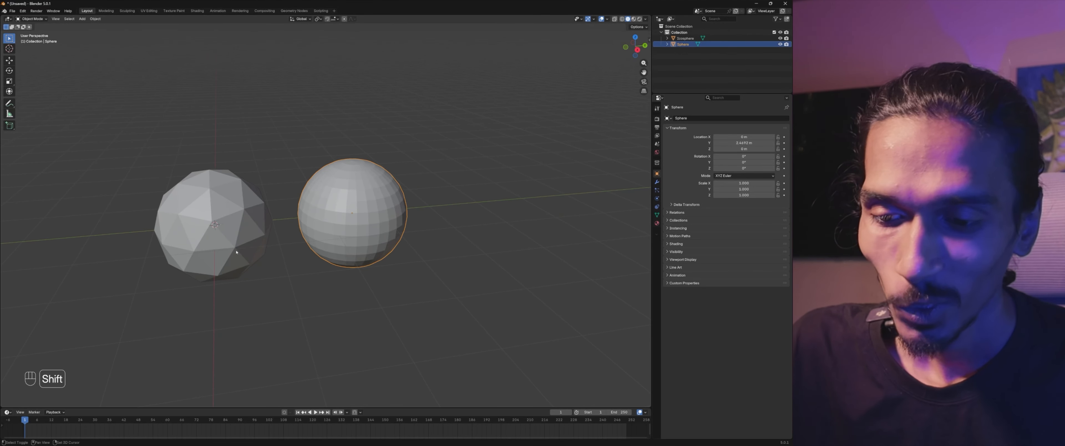
shift+click(270, 277)
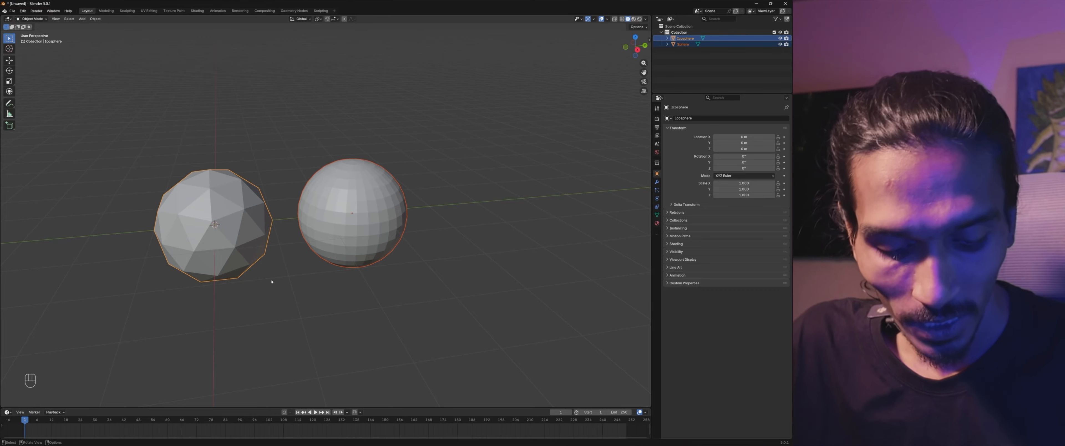
key(Tab)
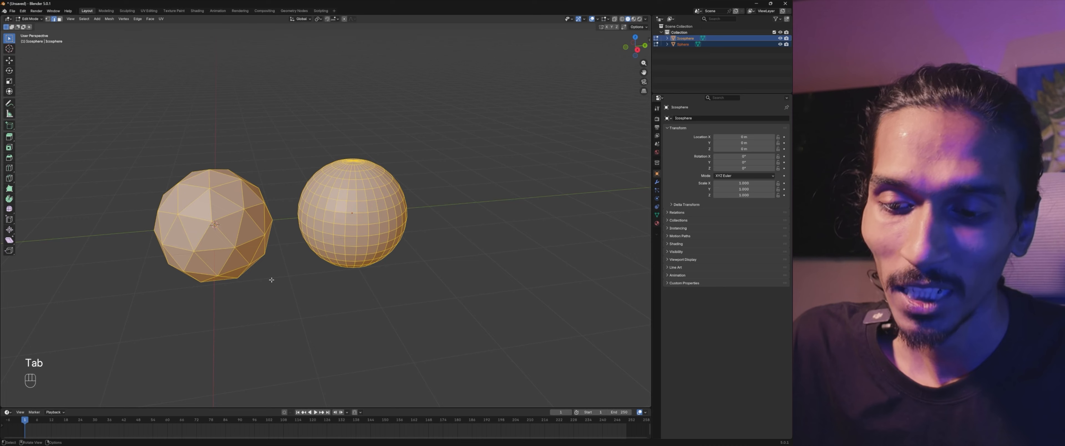
click(276, 302)
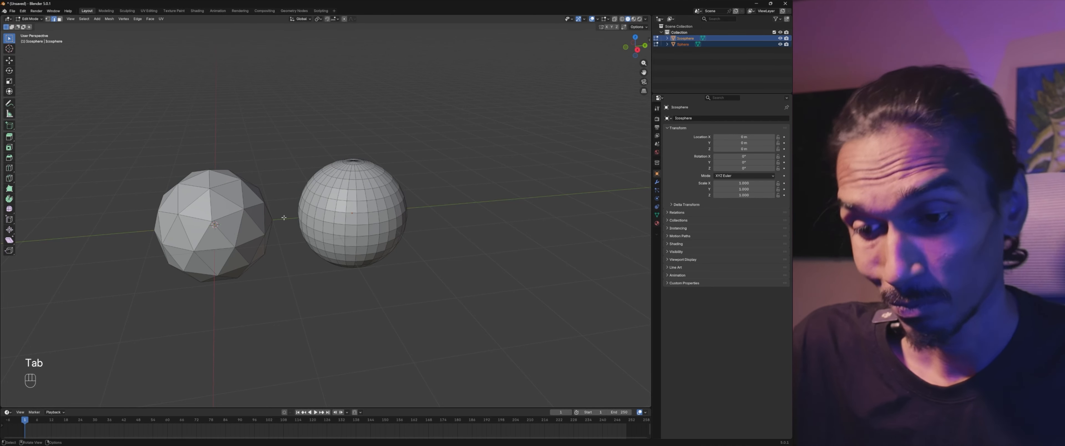
Step: Examine the face layout of the ico sphere and compare it with that of the UV sphere
scroll(284, 218, up, 3)
middle_drag(225, 269, 211, 265)
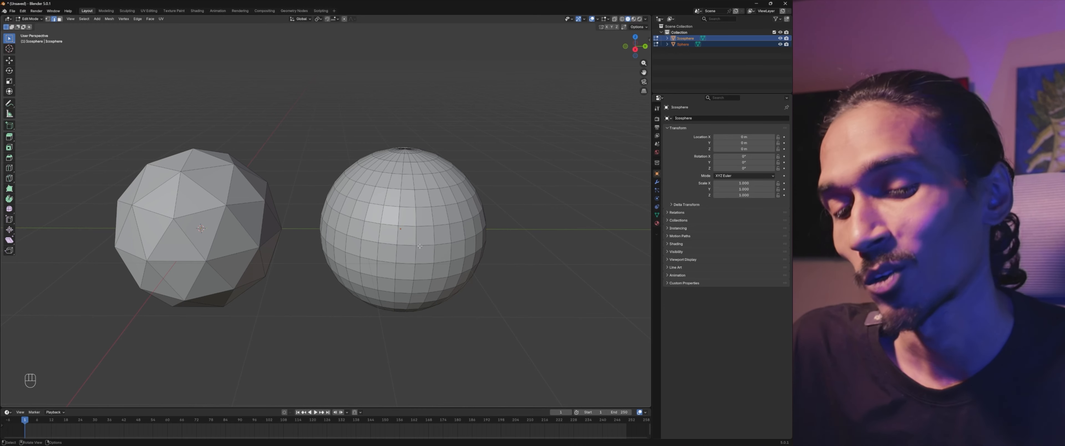
scroll(367, 185, down, 2)
mouse_move(402, 223)
middle_down()
mouse_move(388, 233)
mouse_move(414, 219)
middle_up()
middle_drag(268, 206, 317, 211)
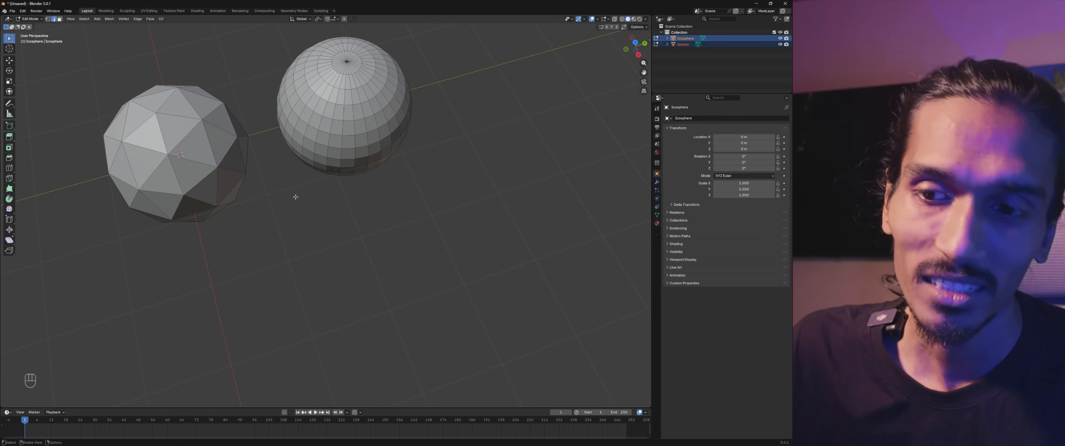
shift+middle_drag(338, 170, 319, 199)
shift+middle_drag(383, 174, 394, 148)
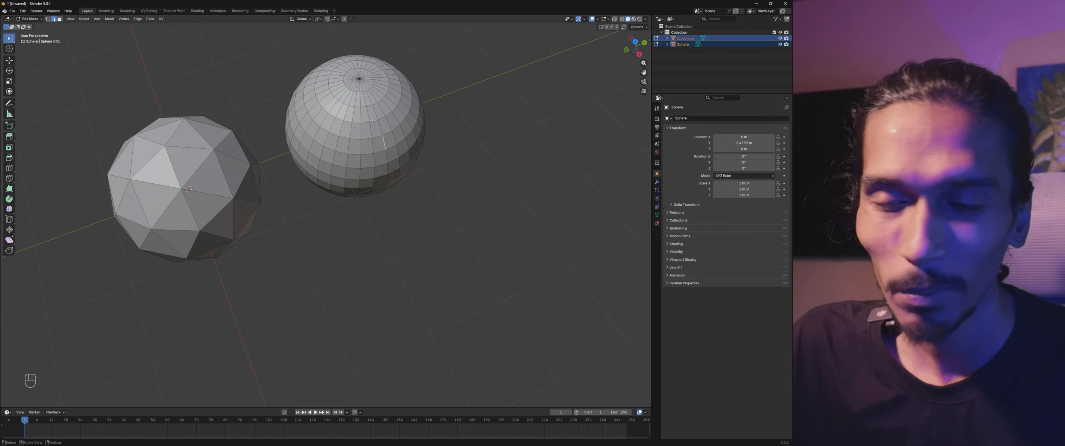
Step: Select the UV sphere's entire linked mesh and try moving it freely
key(l)
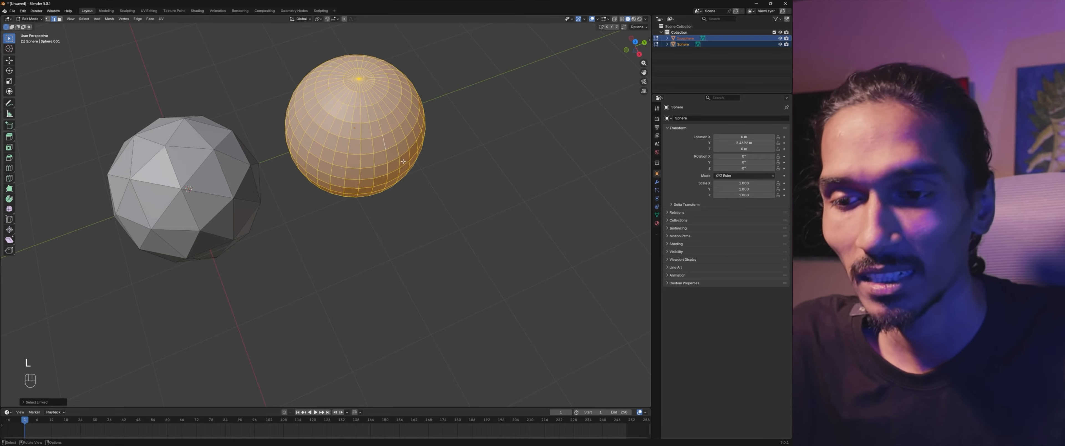
key(g)
right_click(428, 168)
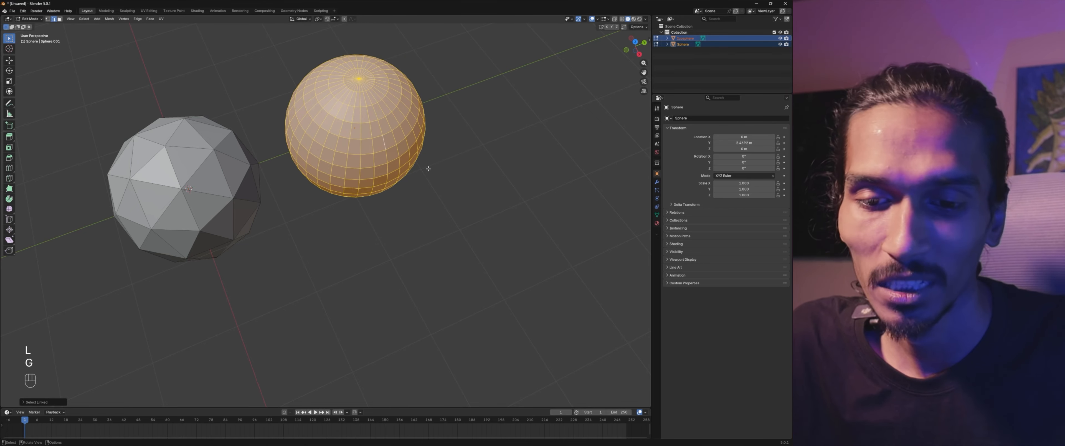
Step: Replace the selection with the ico sphere's entire linked mesh
click(230, 191)
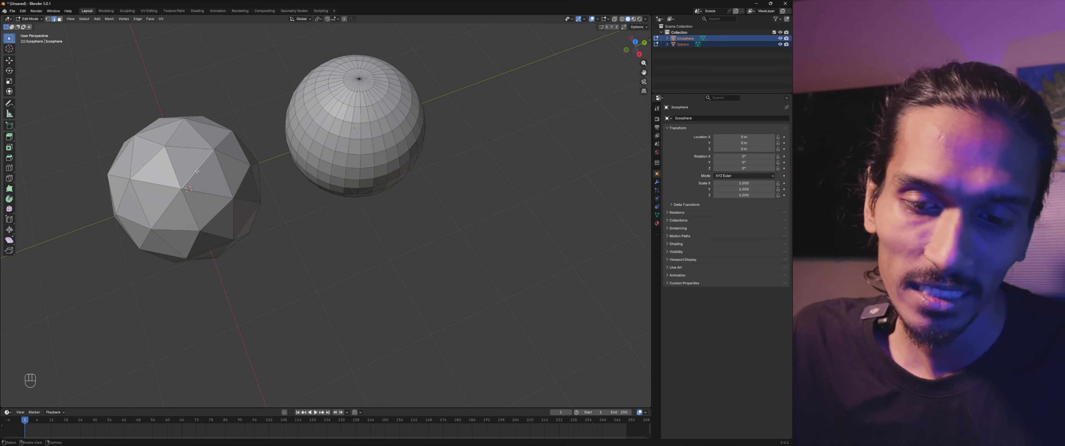
key(l)
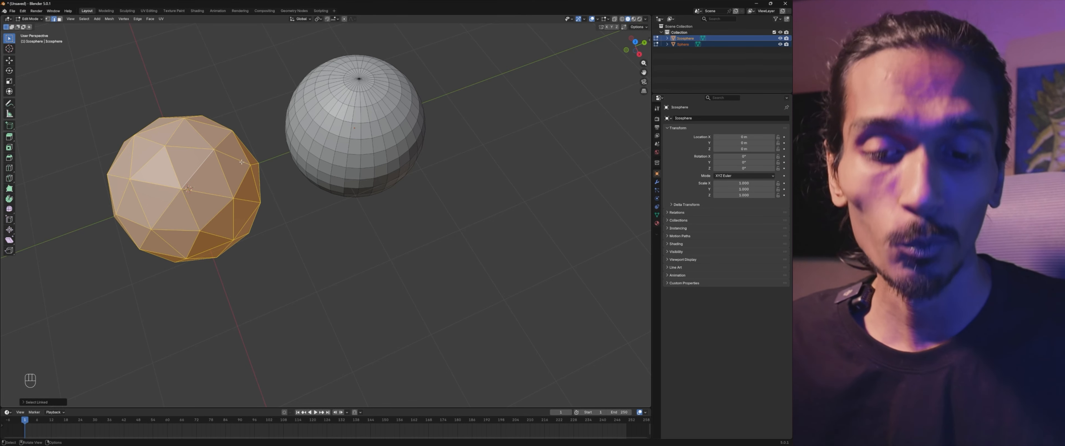
middle_drag(244, 215, 235, 201)
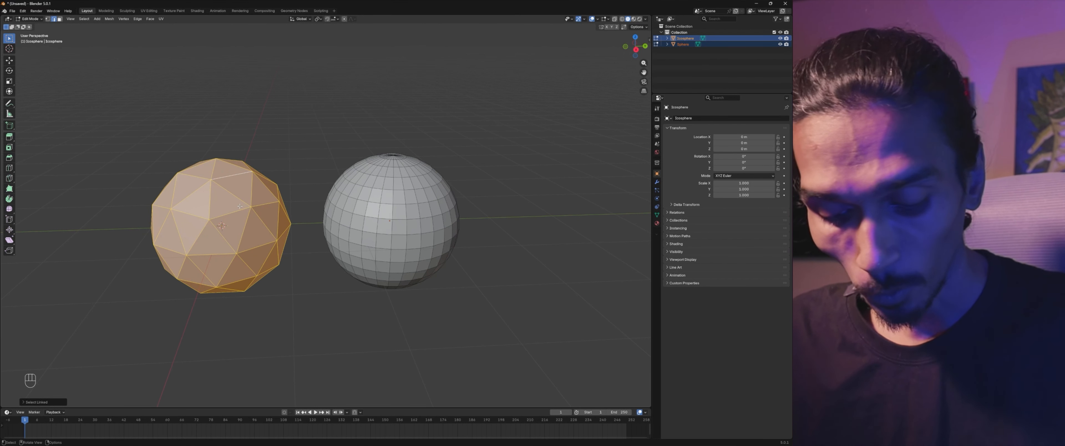
Step: Try moving the ico sphere's mesh freely and then upward along the Z axis, undoing each move
key(g)
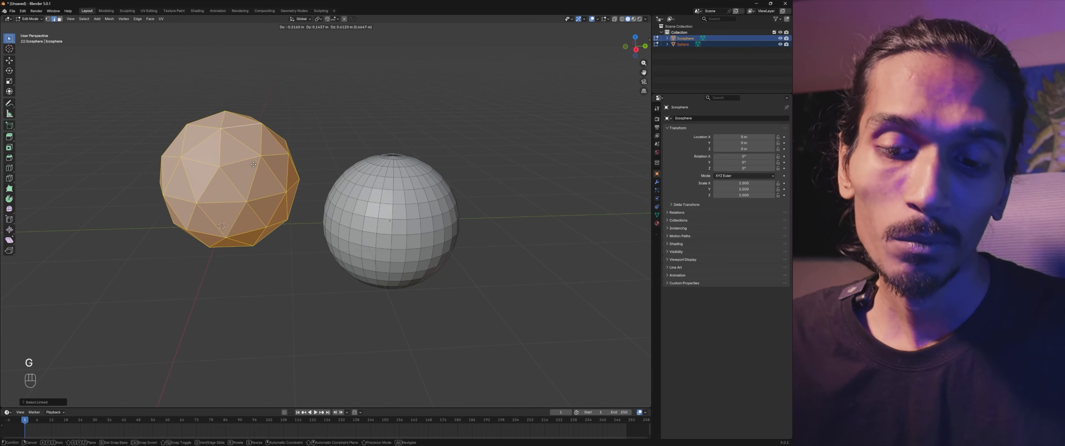
click(236, 180)
key(ctrl+z)
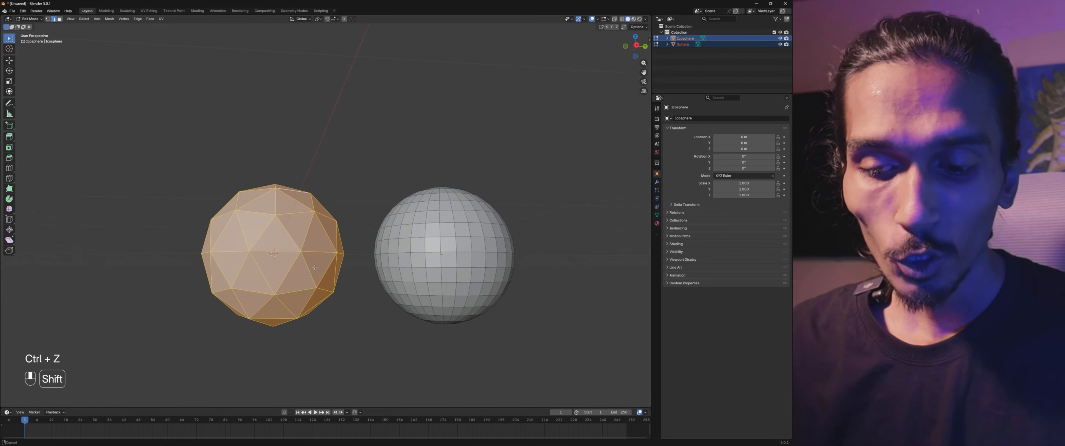
shift+middle_drag(316, 270, 317, 253)
key(g)
key(z)
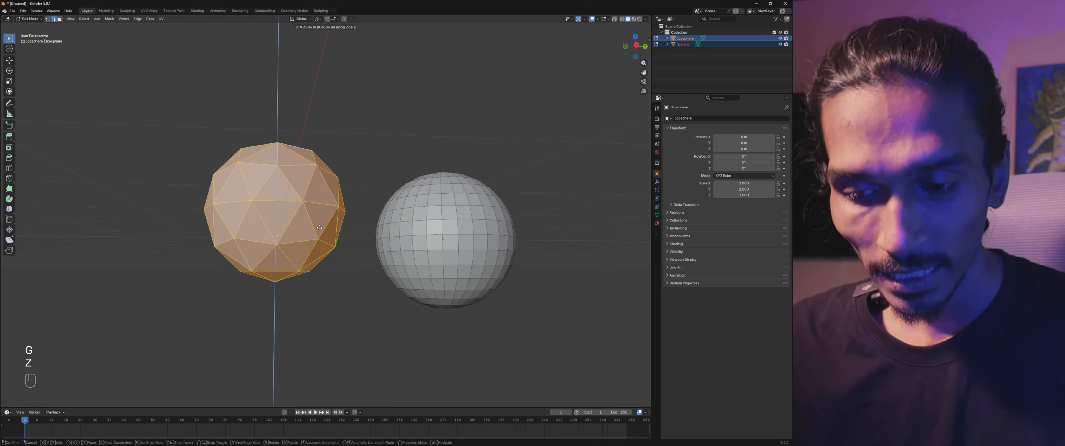
click(320, 176)
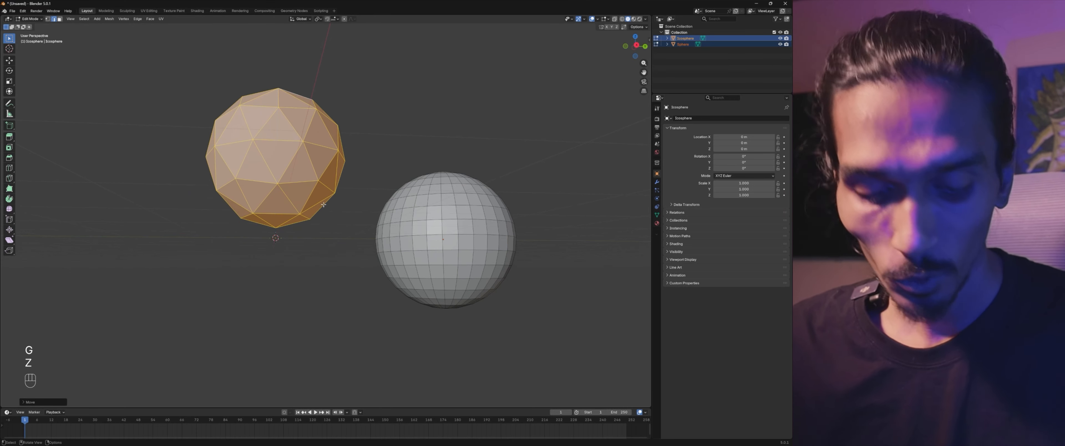
key(ctrl+z)
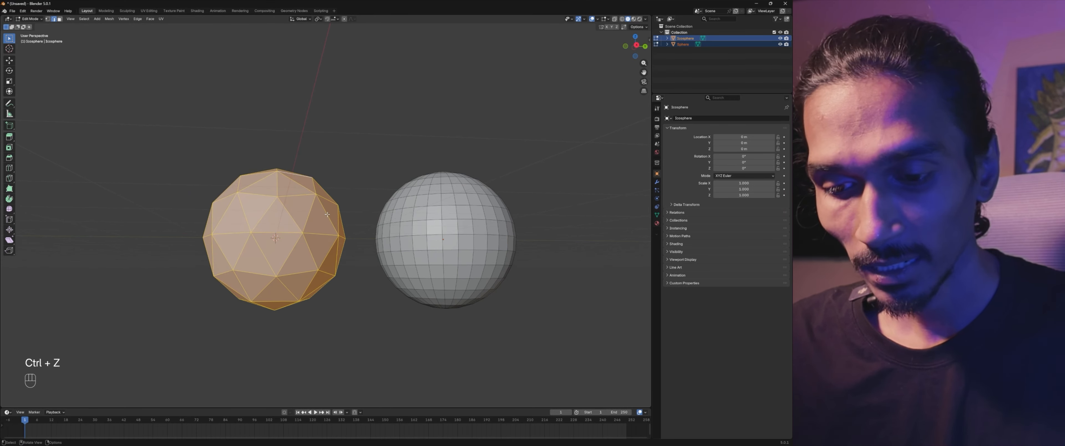
Step: Return to Object Mode with only the UV sphere selected, and try moving the whole sphere
key(Tab)
click(477, 256)
shift+middle_drag(476, 256, 275, 239)
scroll(275, 239, up, 2)
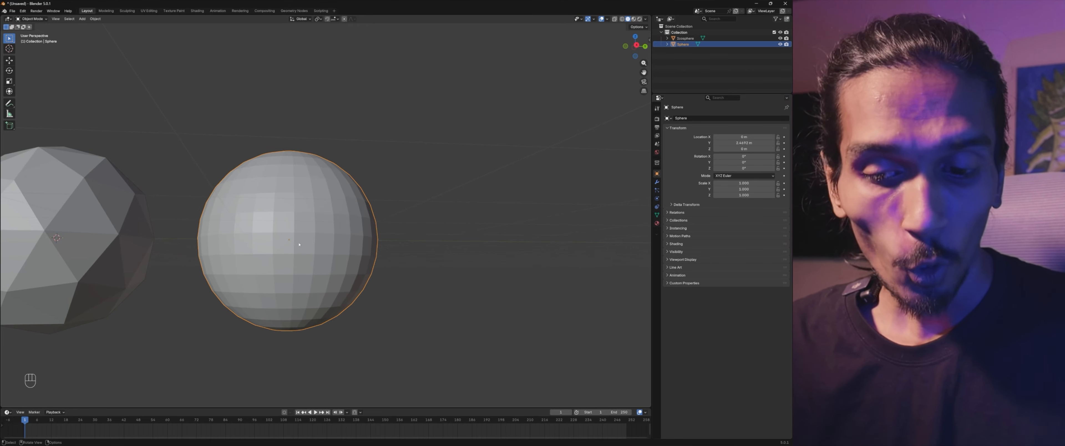
middle_drag(299, 244, 303, 269)
scroll(319, 224, down, 2)
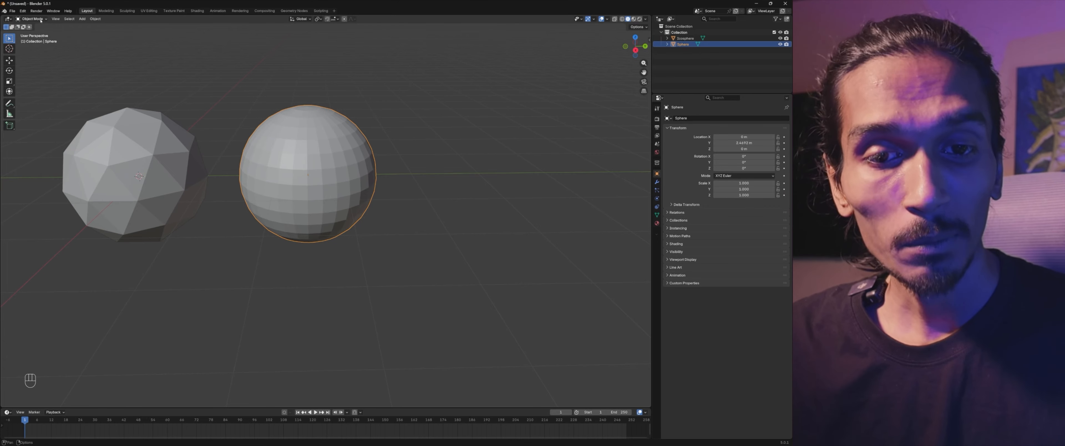
click(269, 79)
click(374, 209)
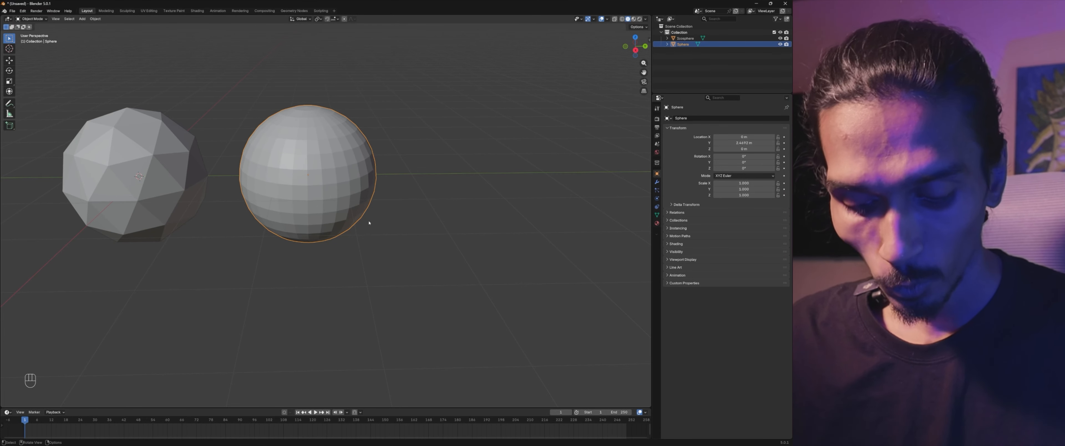
key(g)
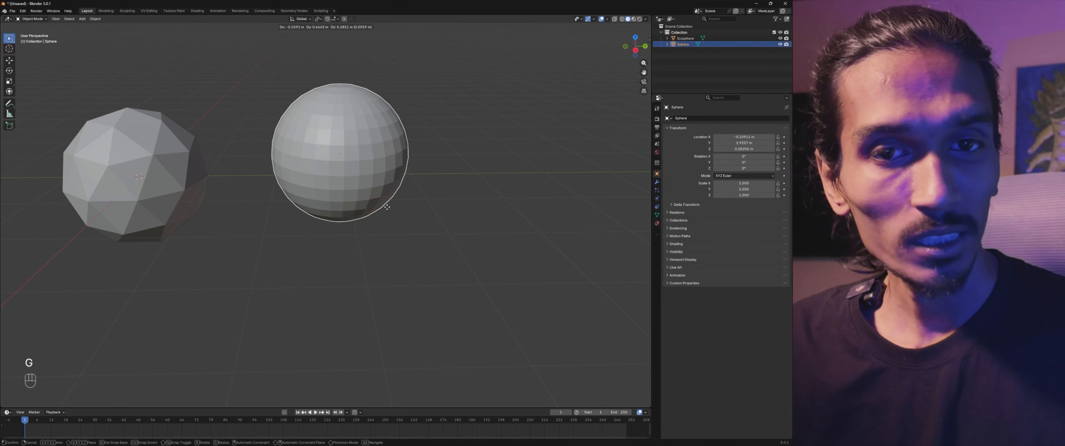
right_click(352, 214)
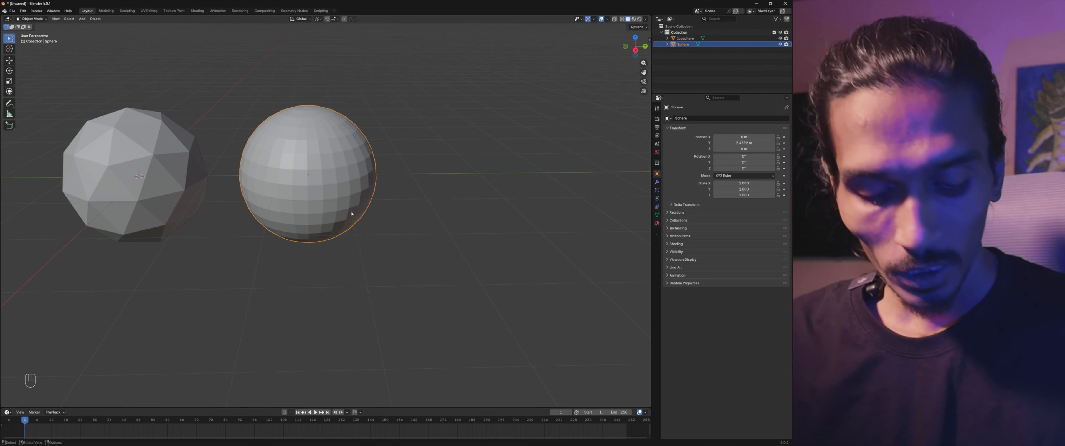
Step: Toggle the UV sphere repeatedly between Object Mode and Edit Mode, ending in Edit Mode
click(42, 19)
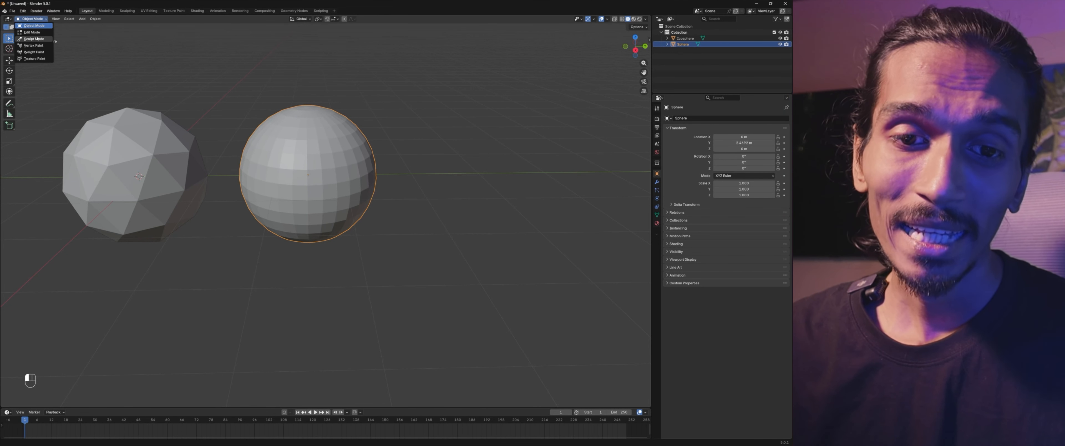
click(36, 25)
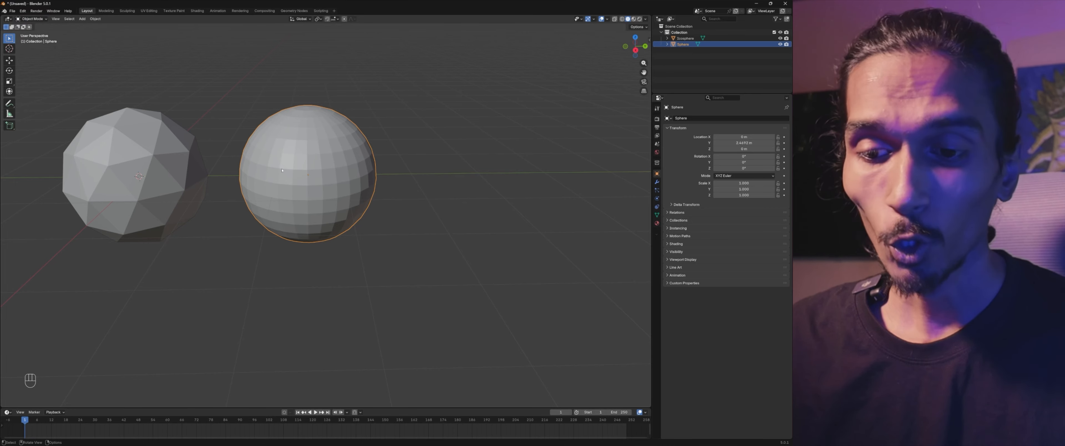
key(Tab)
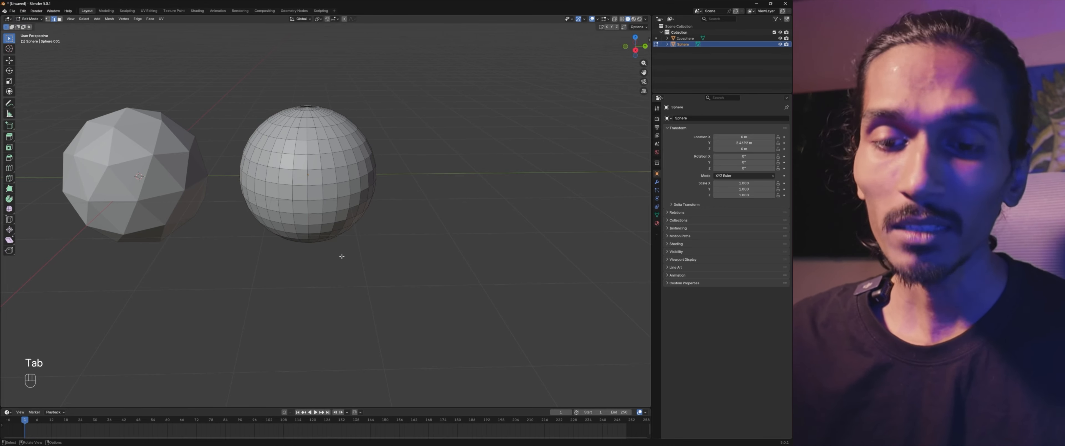
key(Tab)
key(Tab)
key(Tab)
key(Tab)
scroll(464, 218, down, 1)
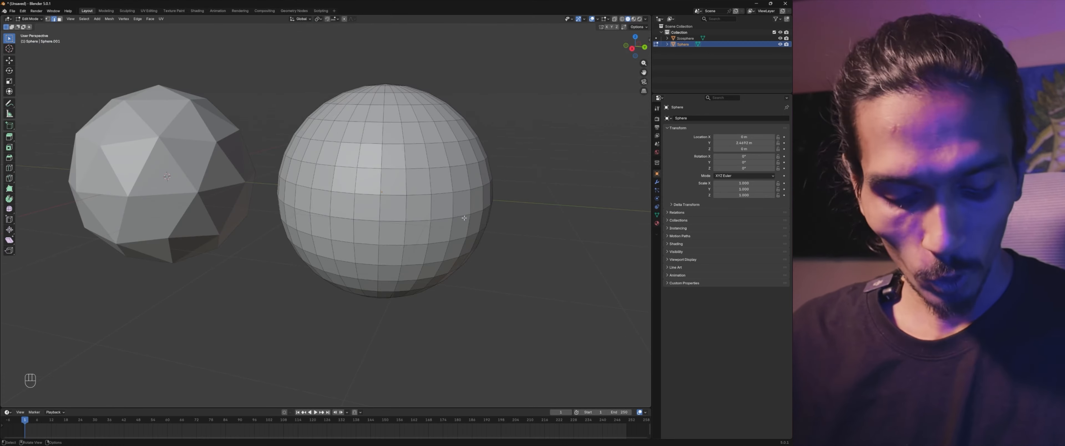
Step: Select all of the UV sphere's geometry and move it upward along the Z axis, away from its origin
middle_drag(464, 218, 471, 226)
key(a)
key(g)
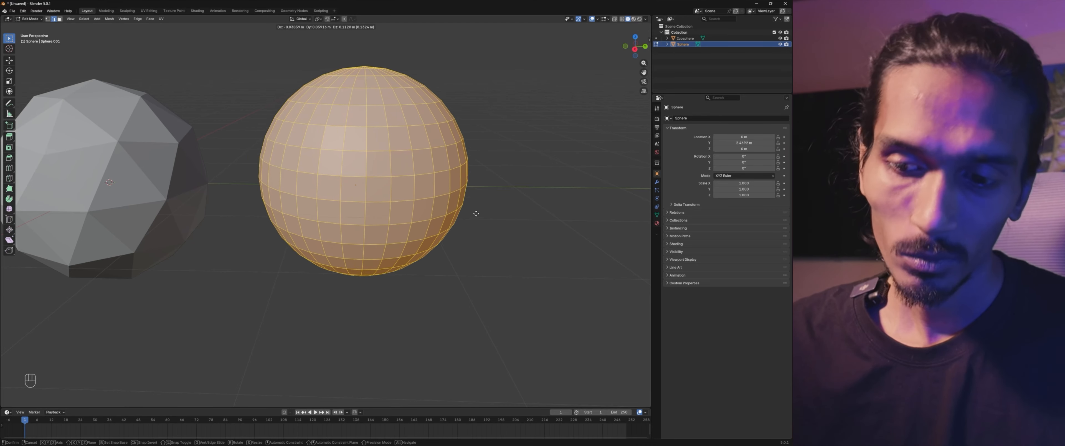
key(z)
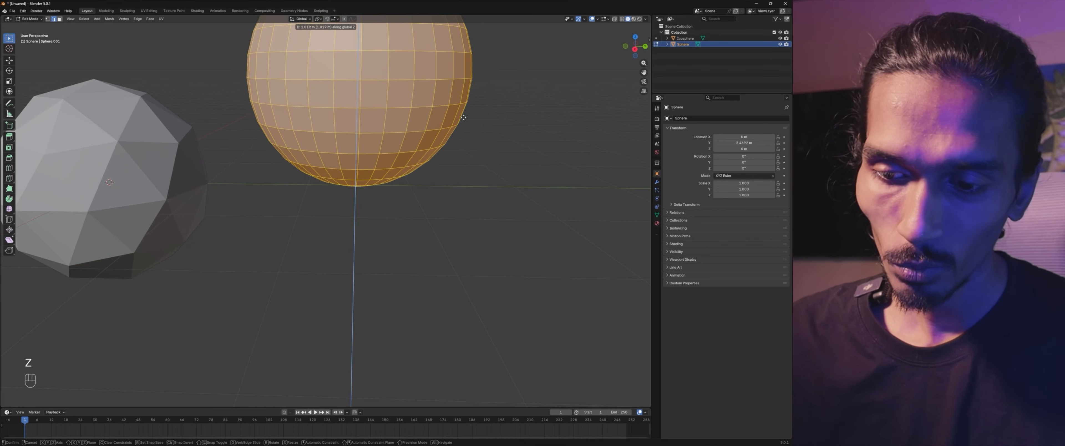
click(464, 118)
scroll(206, 99, down, 3)
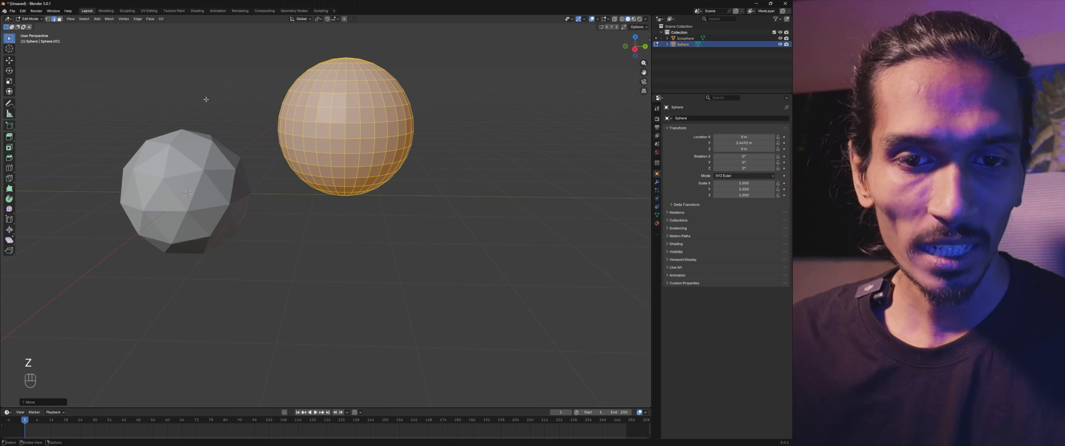
Step: Return to Object Mode, select the ico sphere and move the whole object freely upward
click(34, 19)
click(34, 26)
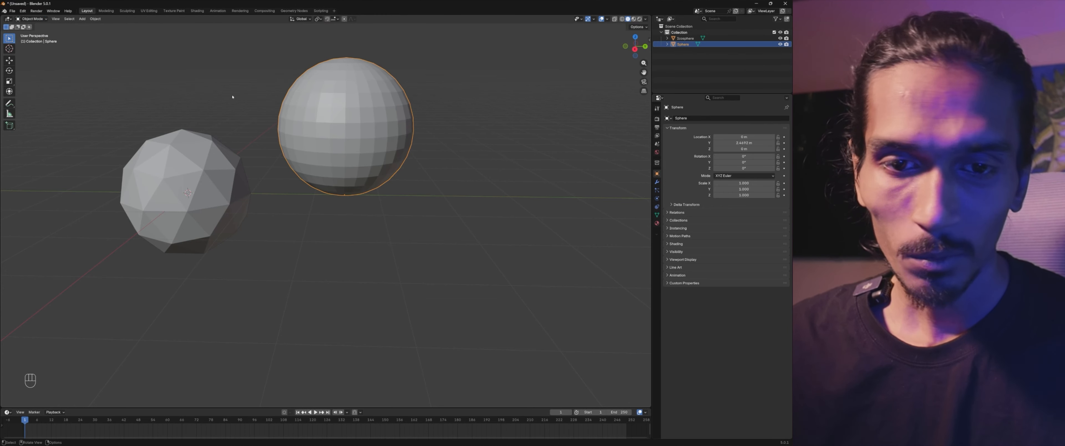
click(285, 202)
middle_drag(285, 201, 290, 254)
click(201, 245)
key(g)
click(220, 197)
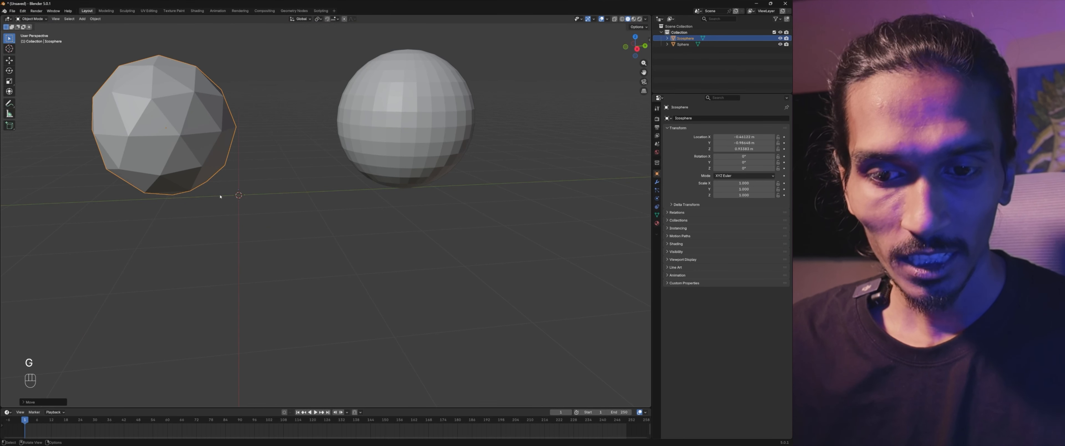
Step: Compare the origins of both spheres by selecting each, and try scaling the ico sphere up uniformly
click(402, 157)
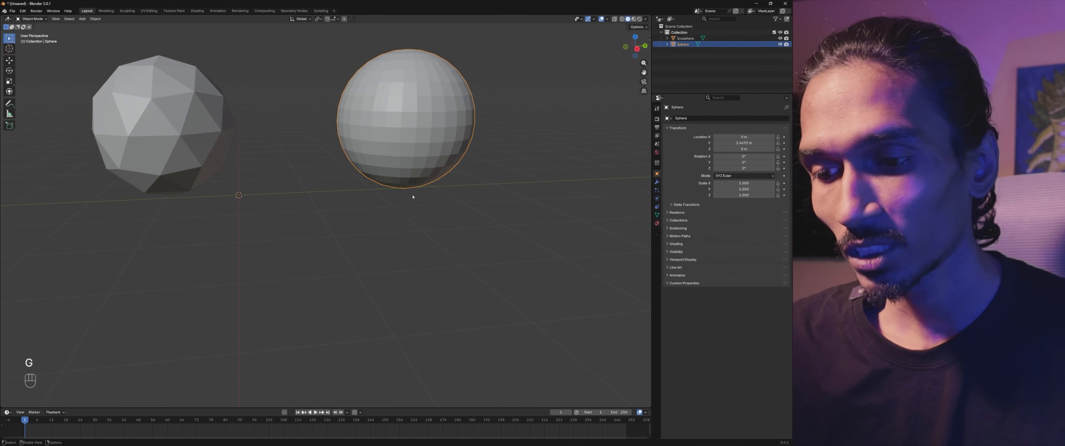
scroll(400, 197, down, 2)
click(232, 170)
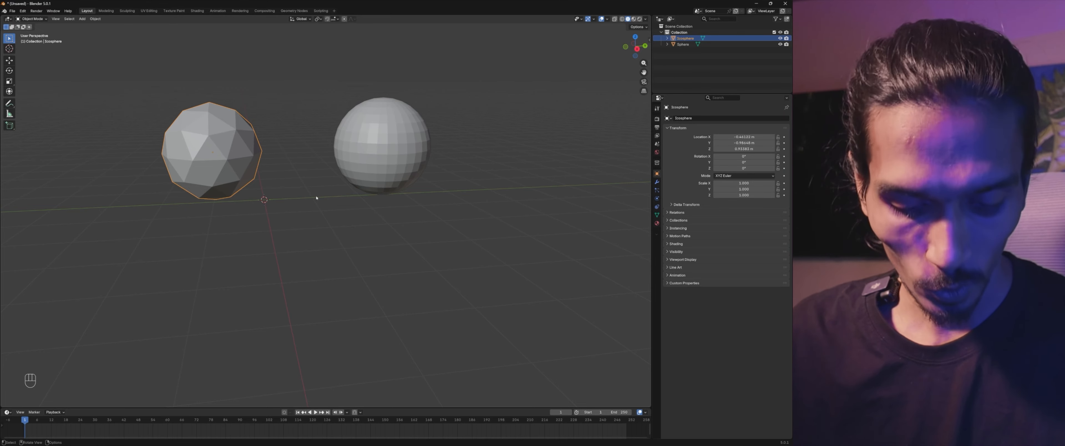
key(s)
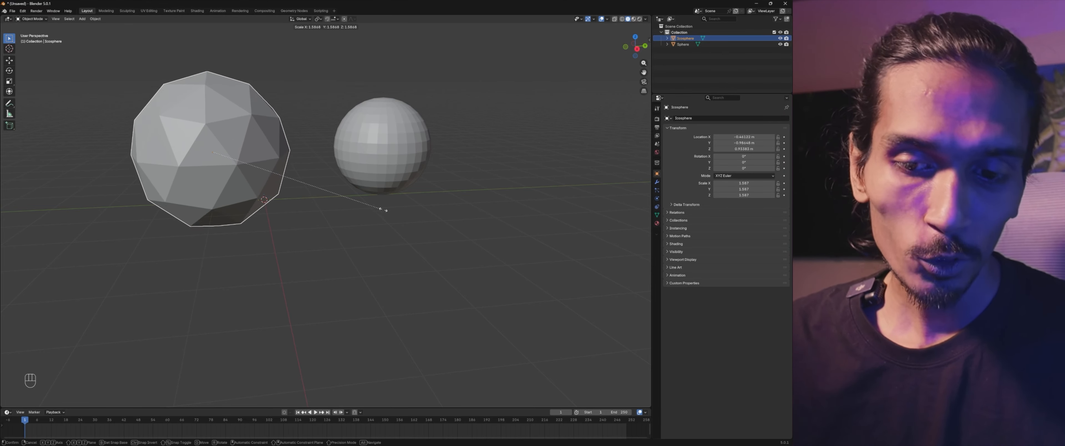
click(333, 193)
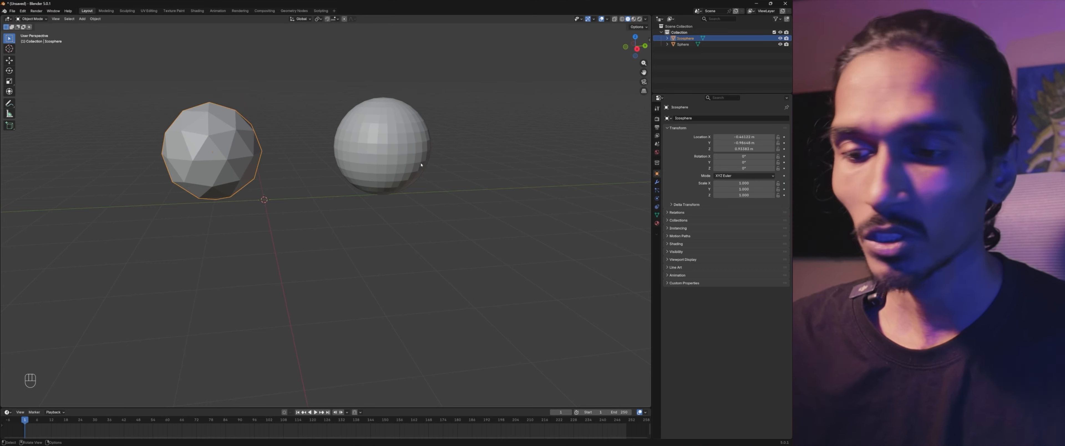
Step: Select the UV sphere and scale it up uniformly to about 1.219 around its displaced origin
click(425, 171)
middle_drag(439, 173, 437, 174)
key(s)
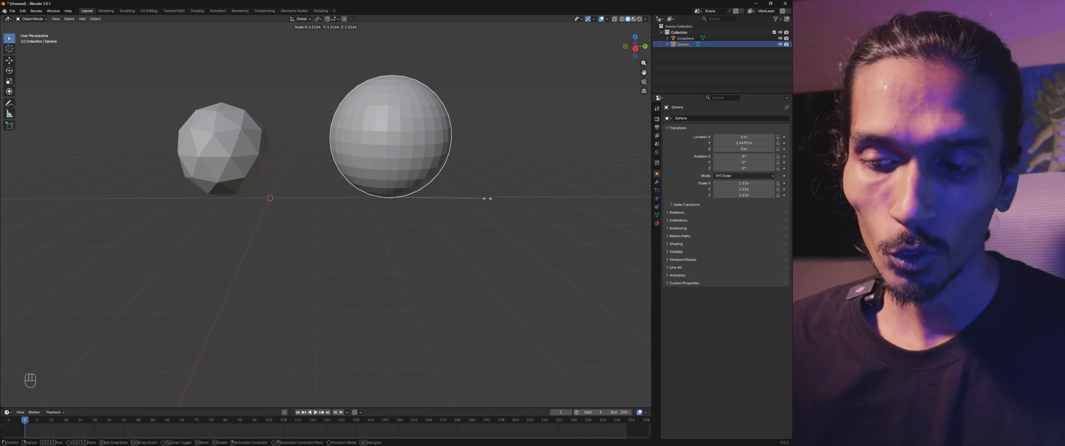
click(447, 208)
middle_drag(400, 129, 437, 205)
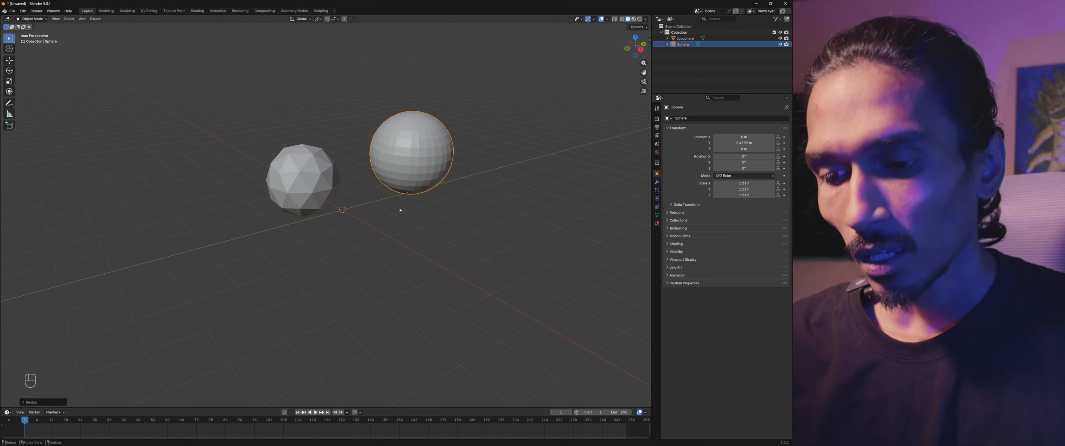
Step: Place the 3D cursor at different points on the ico sphere's surface and make the ico sphere the selected object
scroll(372, 187, up, 4)
shift+middle_drag(361, 190, 416, 233)
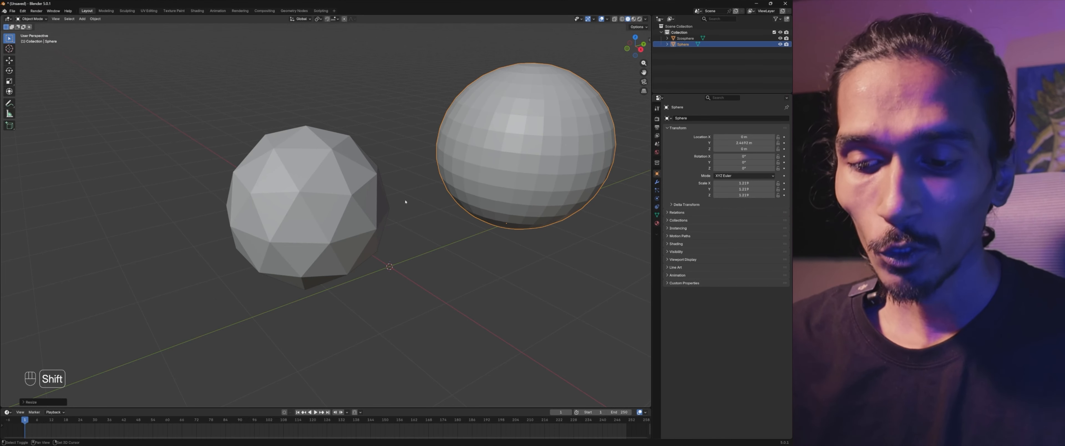
shift+middle_drag(451, 227, 353, 202)
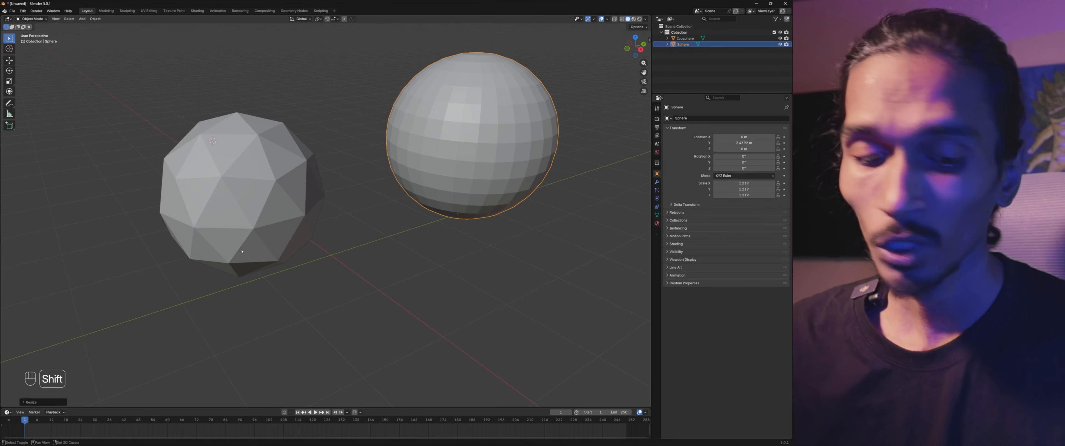
shift+middle_drag(242, 251, 416, 232)
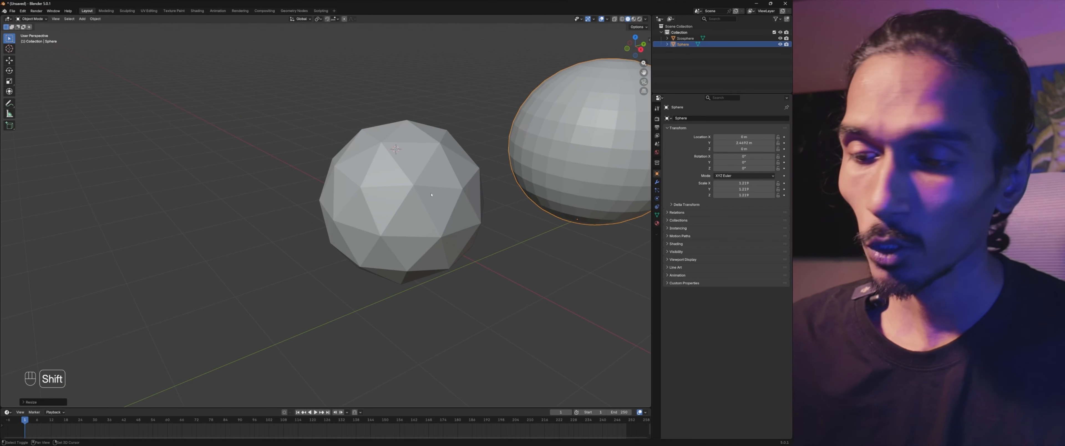
shift+right_click(410, 225)
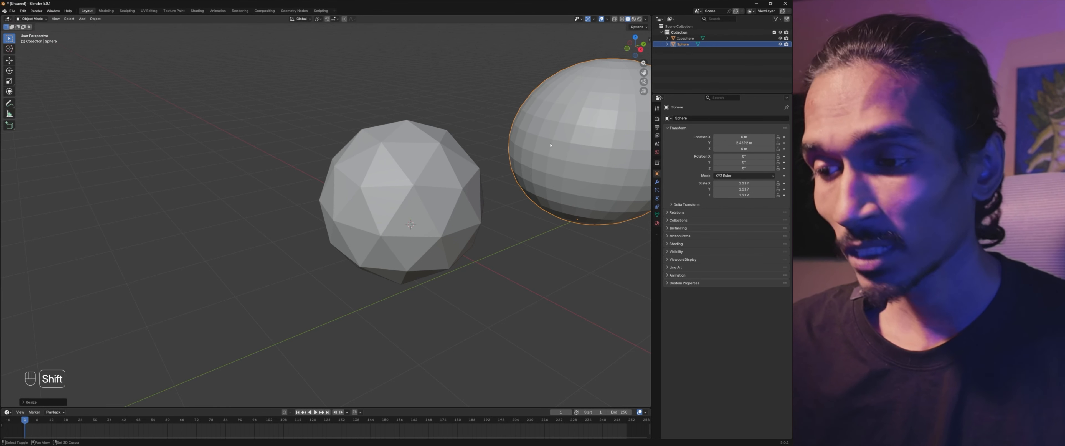
middle_drag(580, 205, 336, 181)
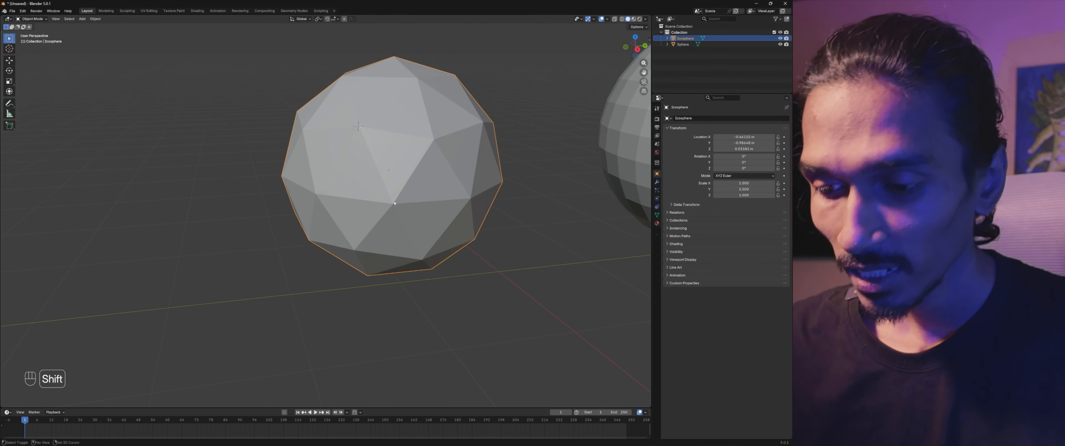
Step: Set the ico sphere's origin to the 3D cursor on its surface
middle_drag(394, 203, 438, 213)
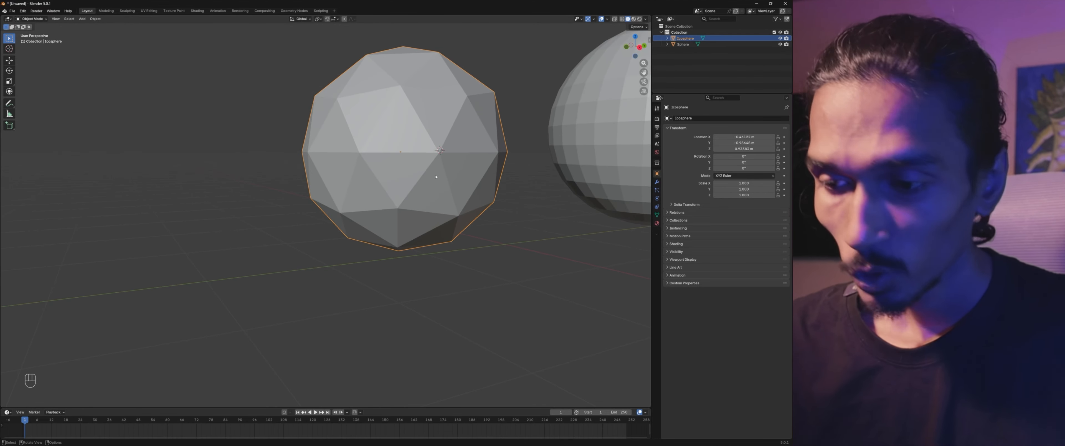
right_click(437, 155)
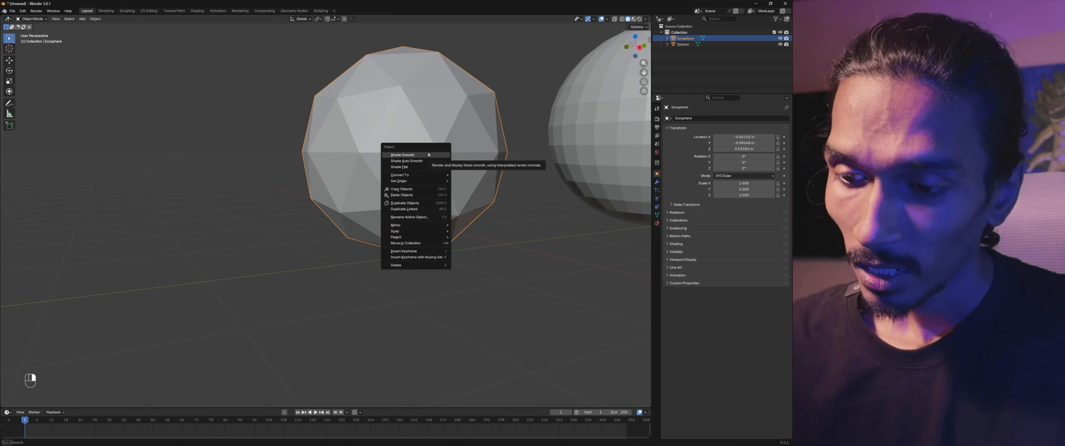
mouse_move(407, 182)
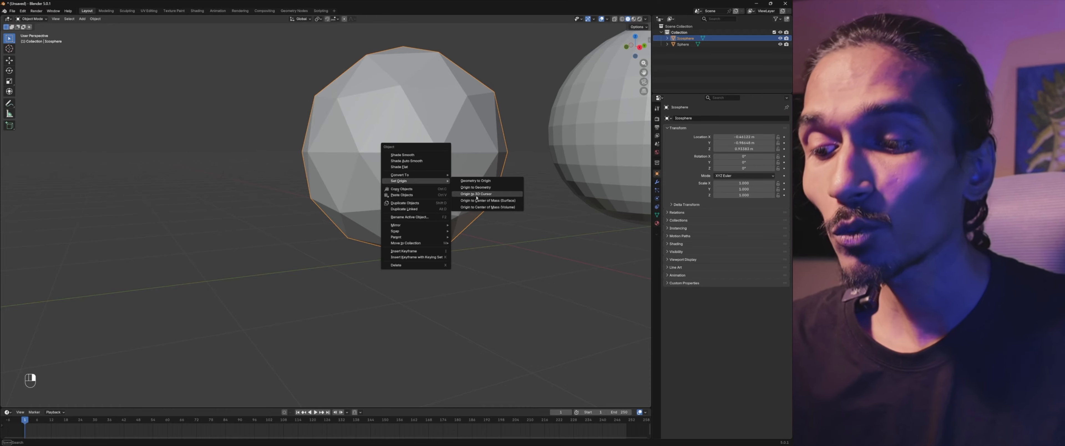
click(485, 194)
mouse_move(485, 194)
middle_down()
mouse_move(506, 197)
mouse_move(511, 183)
mouse_move(499, 188)
middle_up()
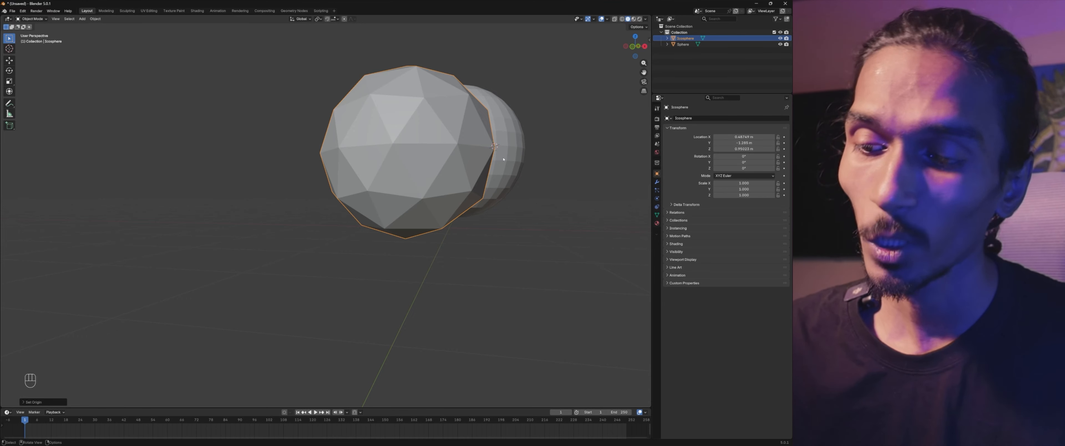
middle_drag(504, 159, 515, 163)
Step: Scale the selected ico sphere around its relocated origin
click(434, 197)
middle_drag(461, 221, 466, 238)
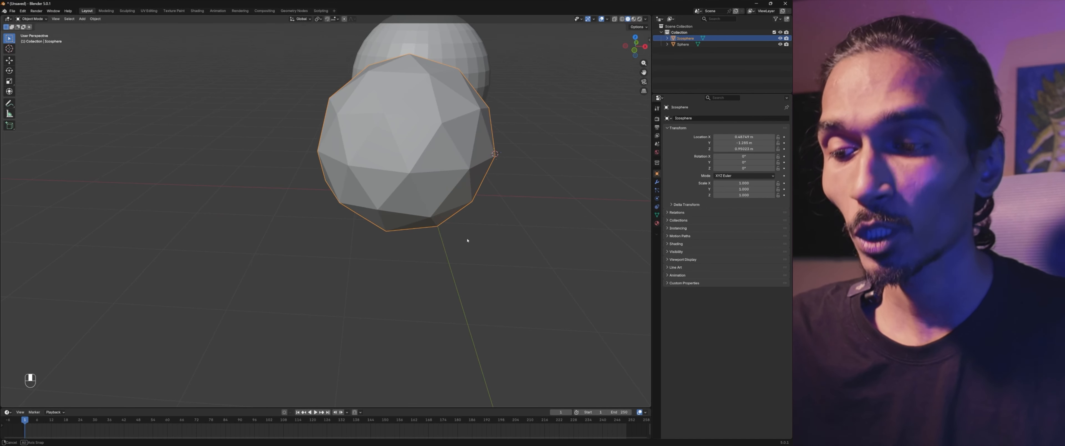
key(s)
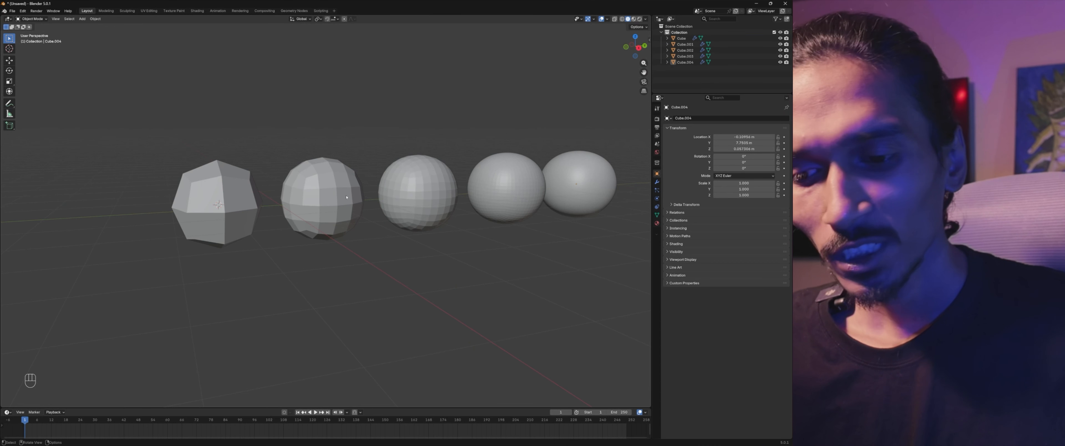
Step: Examine the row of five increasingly subdivided cubes, comparing their faceting from the coarsest to the smoothest
scroll(360, 181, up, 8)
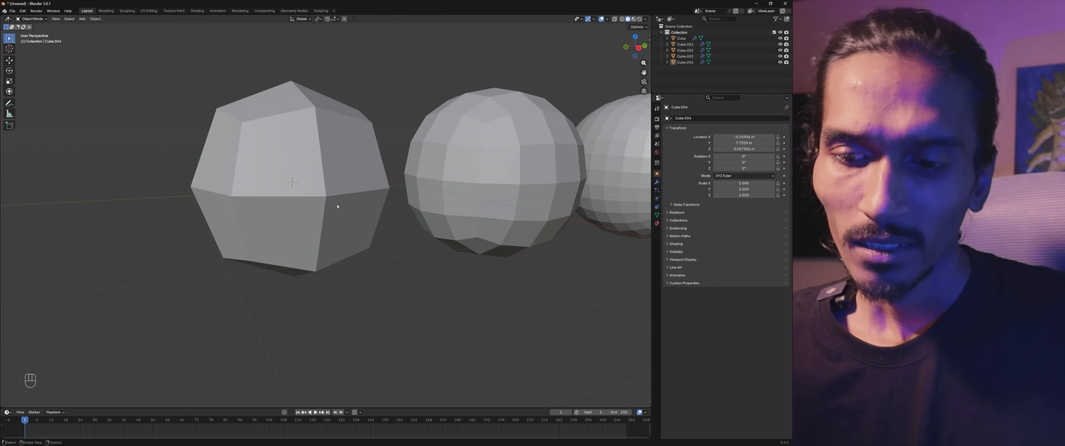
click(316, 193)
scroll(293, 163, down, 8)
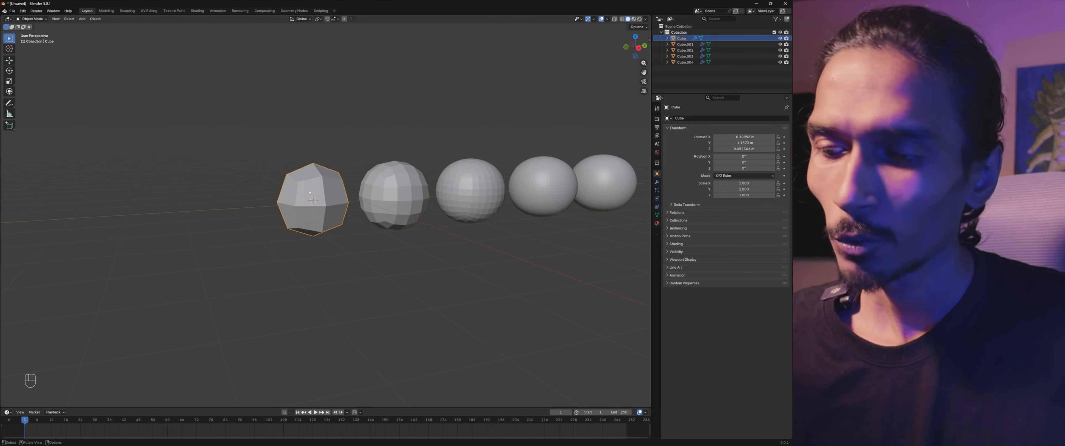
shift+middle_drag(465, 230, 353, 229)
scroll(356, 229, up, 5)
scroll(356, 229, down, 2)
shift+middle_drag(458, 242, 383, 221)
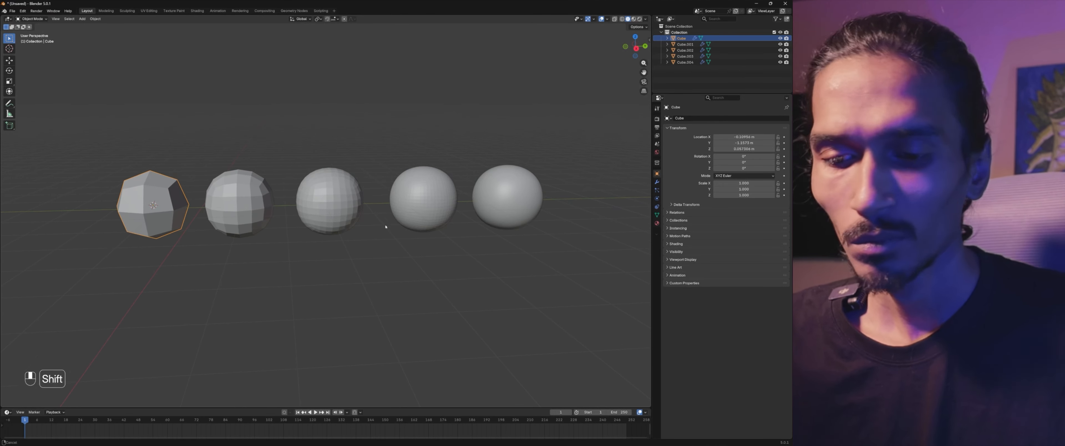
scroll(260, 244, up, 2)
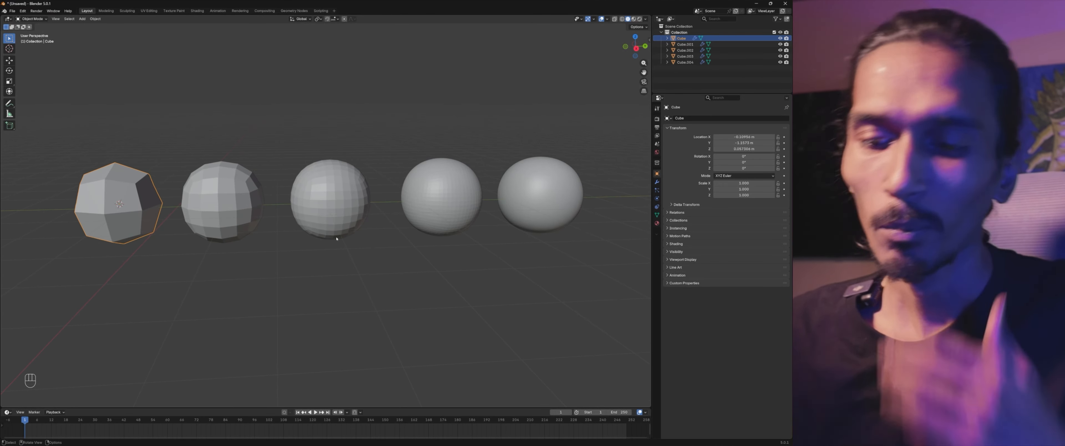
shift+click(121, 207)
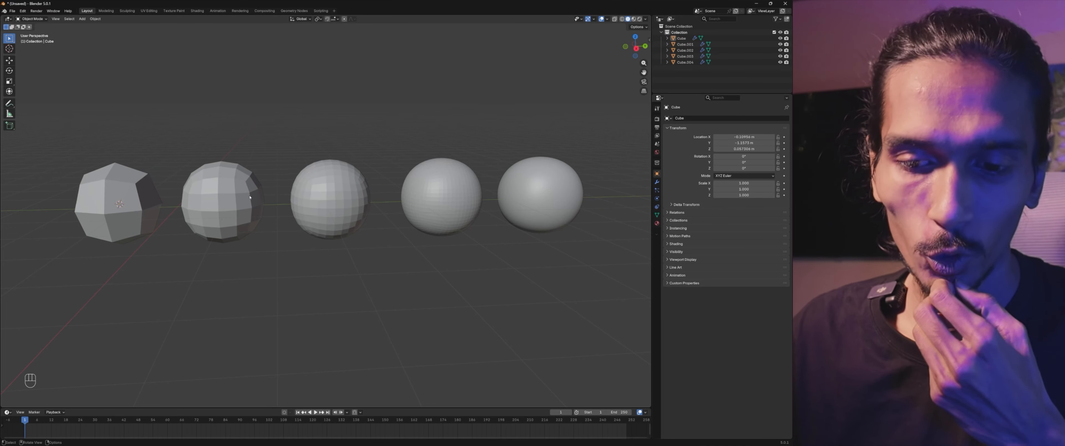
scroll(237, 163, up, 1)
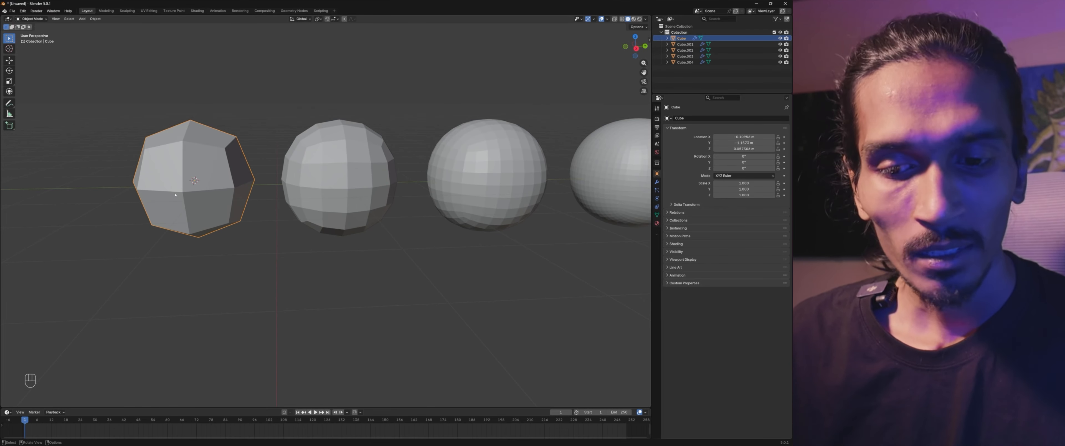
shift+middle_drag(192, 173, 101, 175)
shift+middle_drag(449, 199, 286, 200)
scroll(420, 179, up, 2)
scroll(419, 179, up, 1)
shift+middle_drag(517, 169, 324, 200)
scroll(390, 165, up, 3)
scroll(390, 165, down, 8)
scroll(324, 201, up, 4)
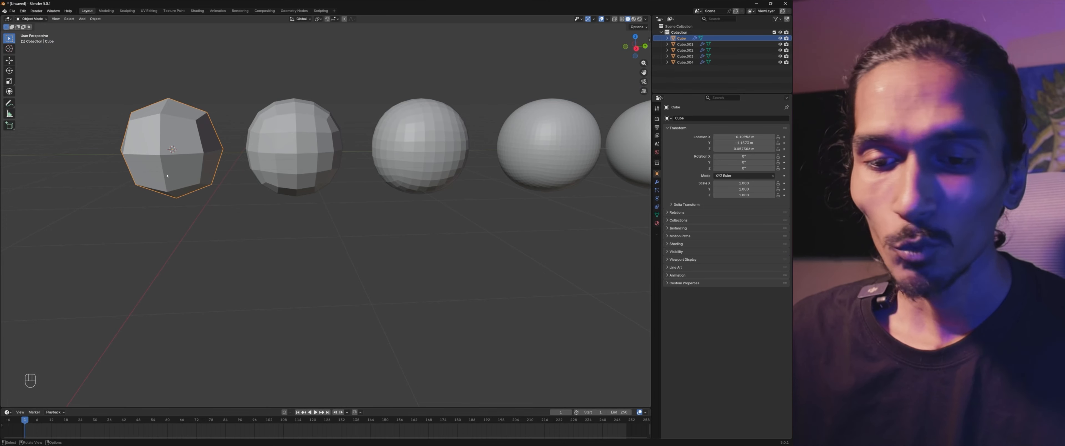
Step: Apply Shade Smooth to the least subdivided cube, then clear the selection
right_click(185, 166)
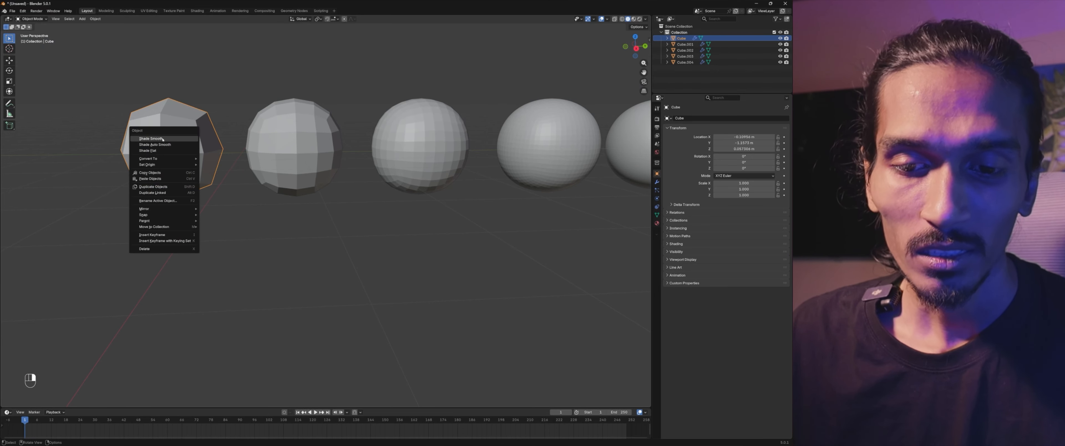
click(174, 140)
click(232, 213)
shift+middle_drag(232, 214, 319, 220)
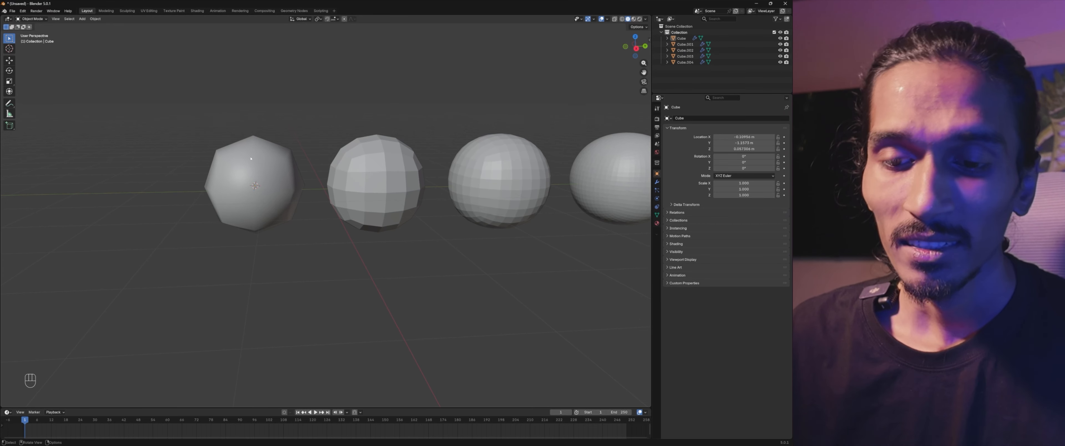
Step: Switch the least subdivided cube to Shade Flat, then back to Shade Smooth to compare the two shadings
scroll(237, 170, up, 3)
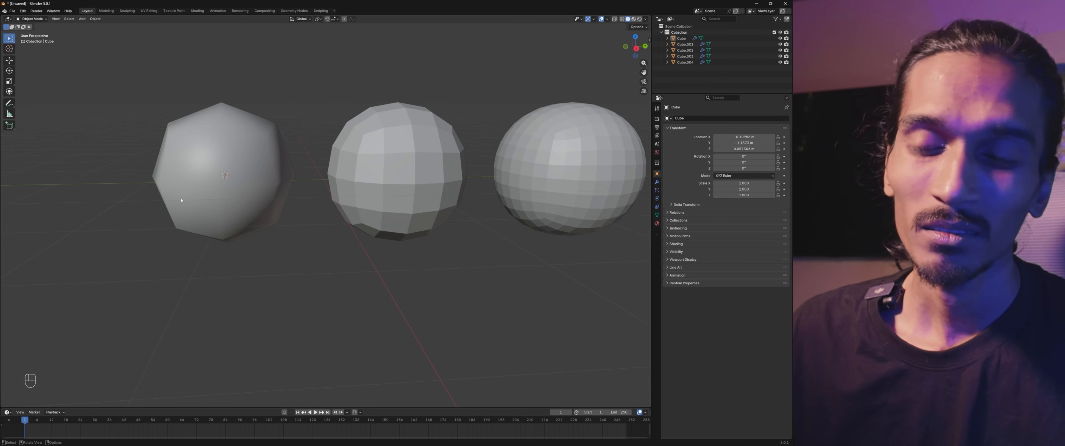
shift+middle_drag(309, 209, 277, 218)
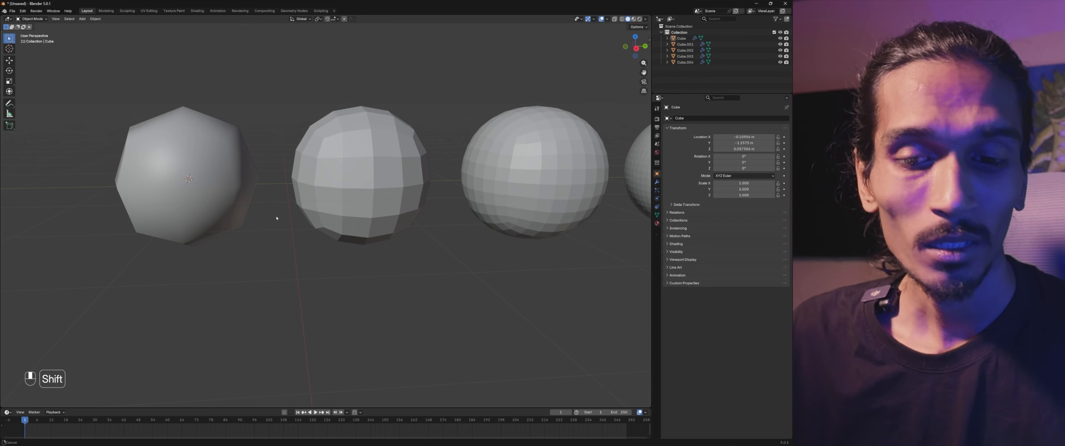
right_click(122, 203)
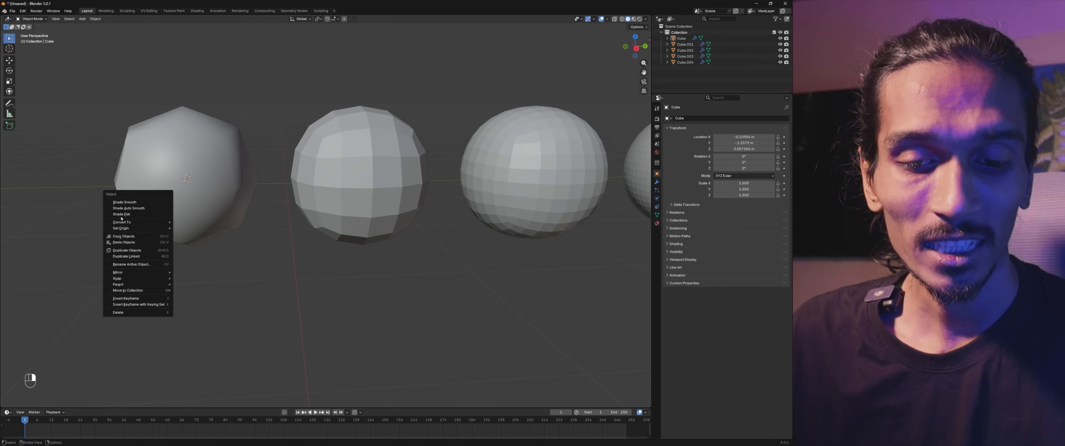
click(126, 214)
right_click(165, 175)
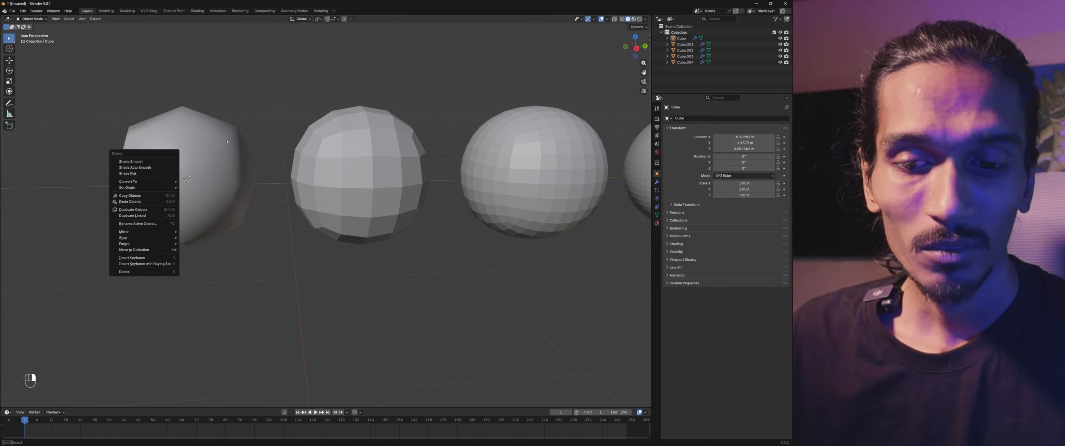
click(181, 174)
right_click(181, 174)
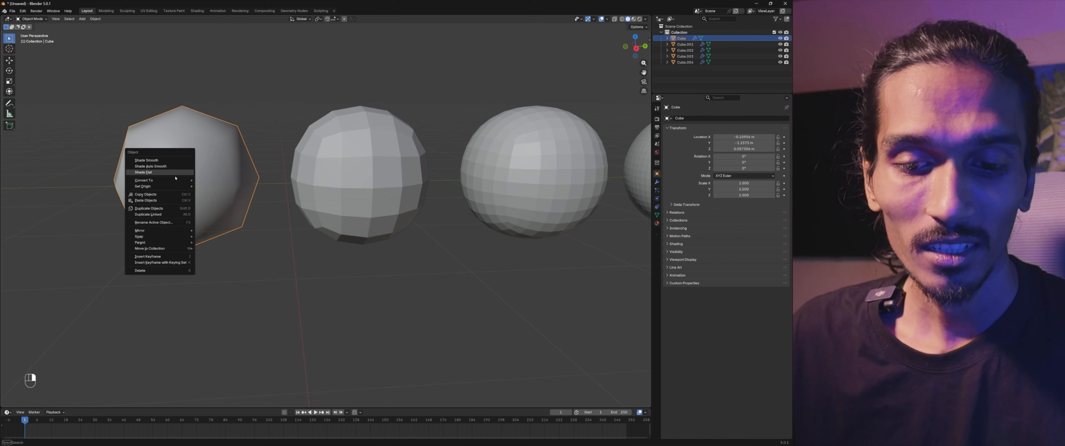
click(153, 173)
right_click(124, 160)
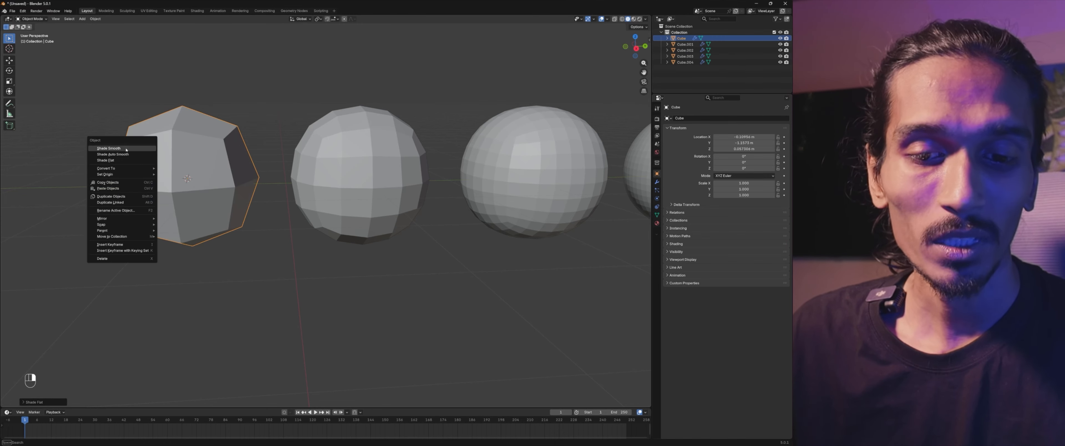
click(124, 149)
Step: Apply Shade Smooth to the second cube in the row
click(375, 189)
right_click(316, 171)
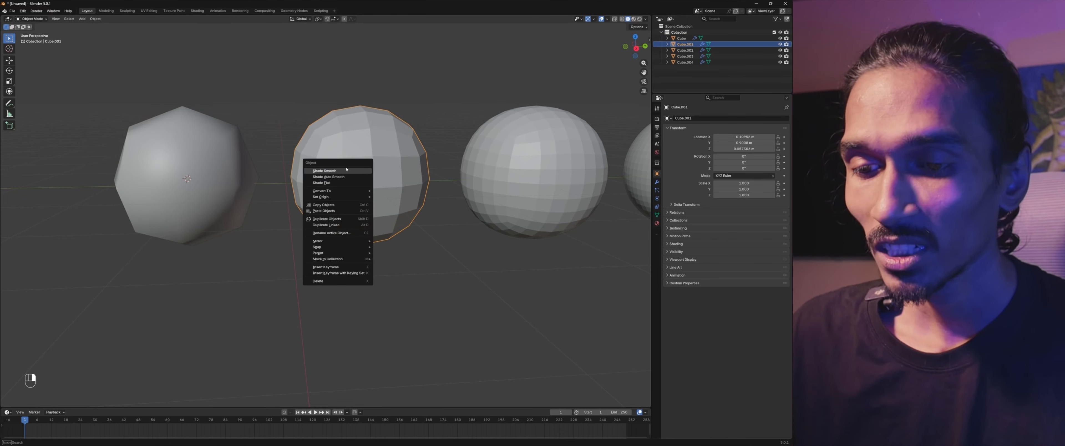
click(317, 172)
Step: Compare the outlines of the two smoothed cubes and apply Shade Smooth to the third cube in the row
shift+middle_drag(438, 210, 203, 189)
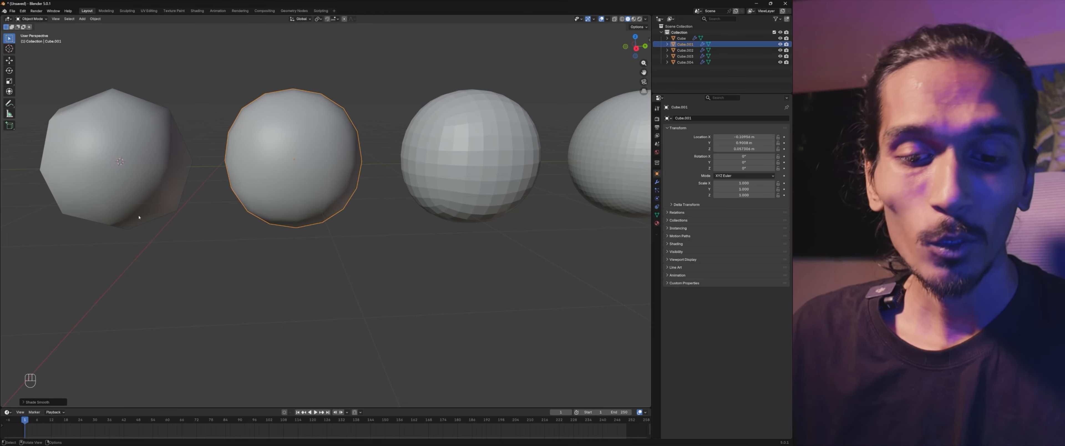
scroll(321, 262, down, 5)
middle_drag(321, 262, 327, 268)
scroll(340, 160, up, 1)
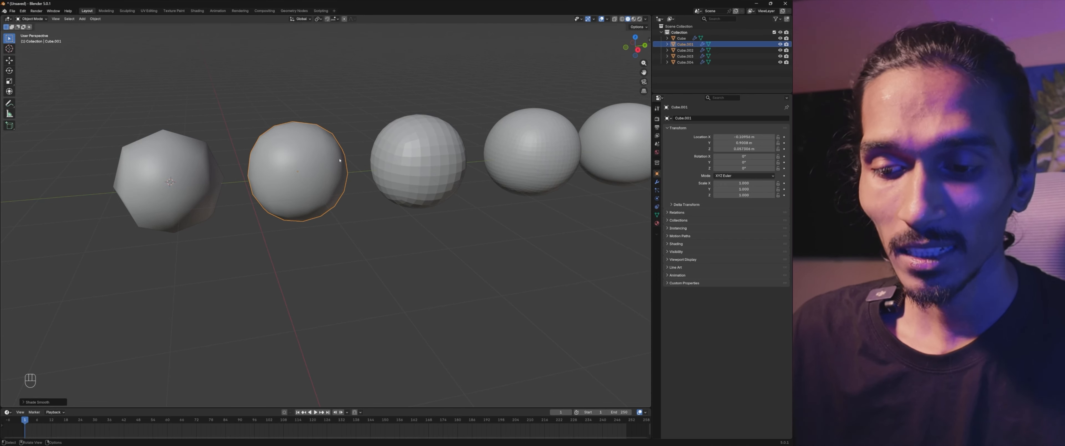
scroll(292, 144, up, 2)
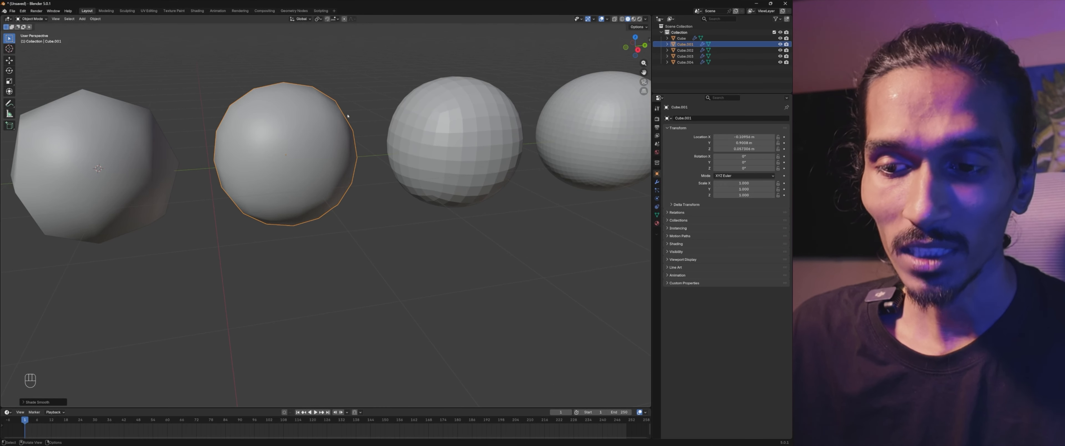
shift+middle_drag(354, 228, 169, 223)
click(312, 137)
right_click(313, 137)
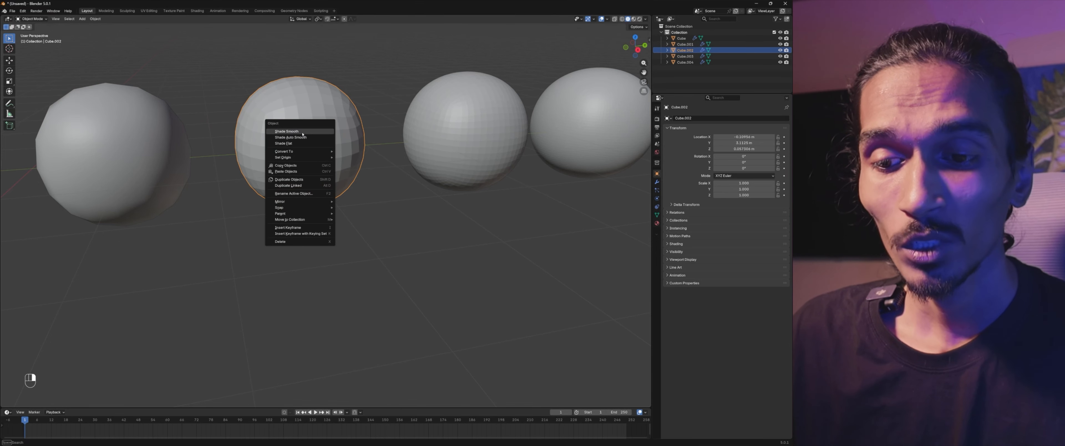
click(303, 133)
Step: Clear the selection and examine the third cube's silhouette up close for remaining straight edges
scroll(327, 231, down, 2)
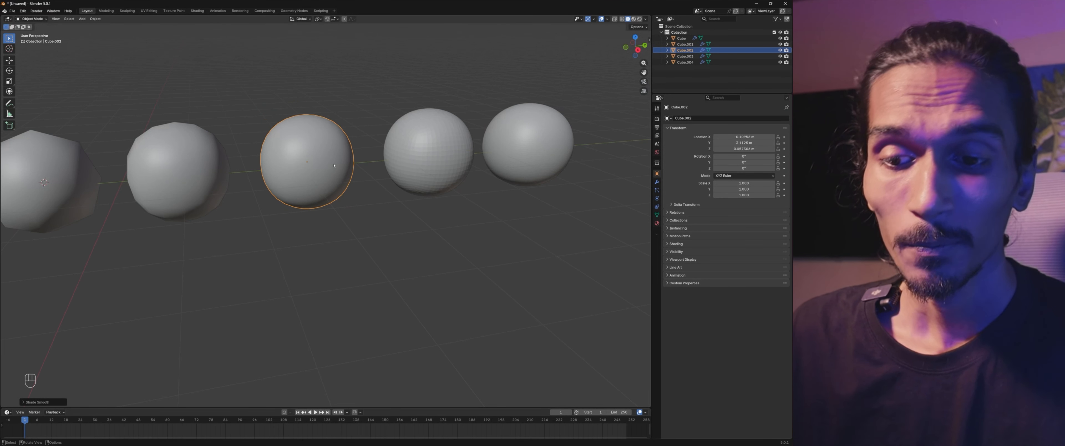
click(328, 238)
shift+middle_drag(328, 238, 385, 202)
shift+middle_drag(403, 142, 378, 143)
scroll(358, 137, up, 2)
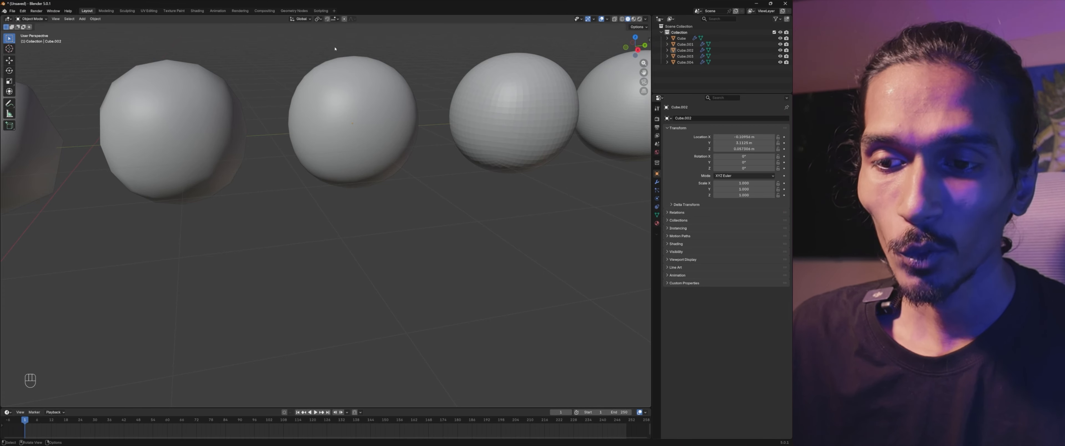
scroll(335, 49, up, 4)
shift+middle_drag(343, 46, 362, 157)
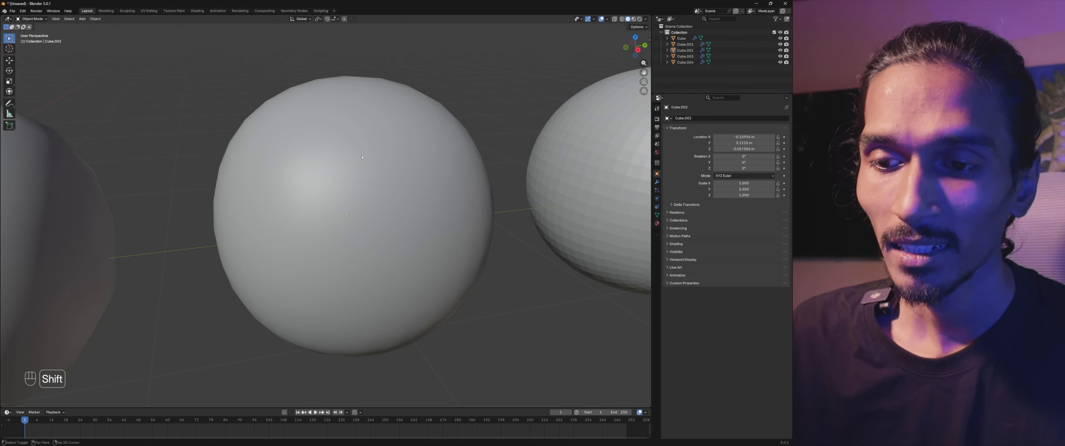
scroll(386, 85, up, 3)
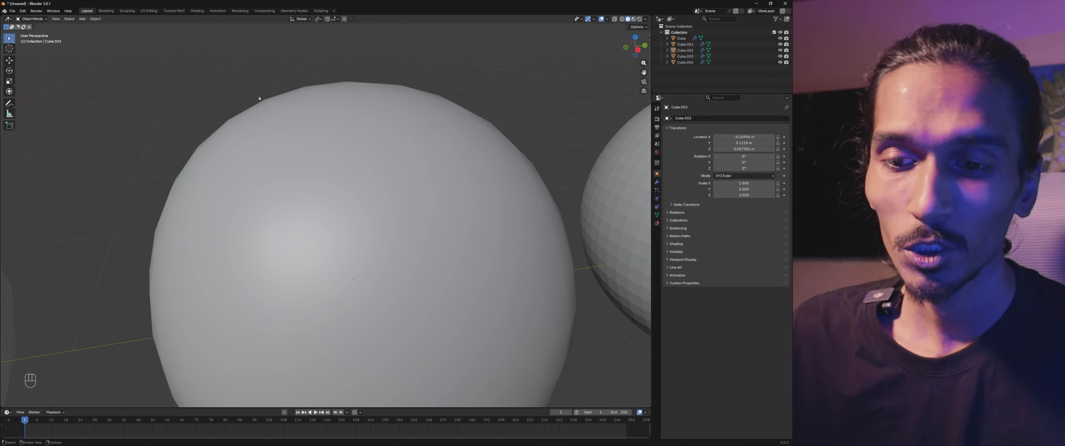
scroll(290, 124, down, 6)
Step: Apply Shade Smooth to the fourth cube in the row
shift+middle_drag(488, 195, 376, 197)
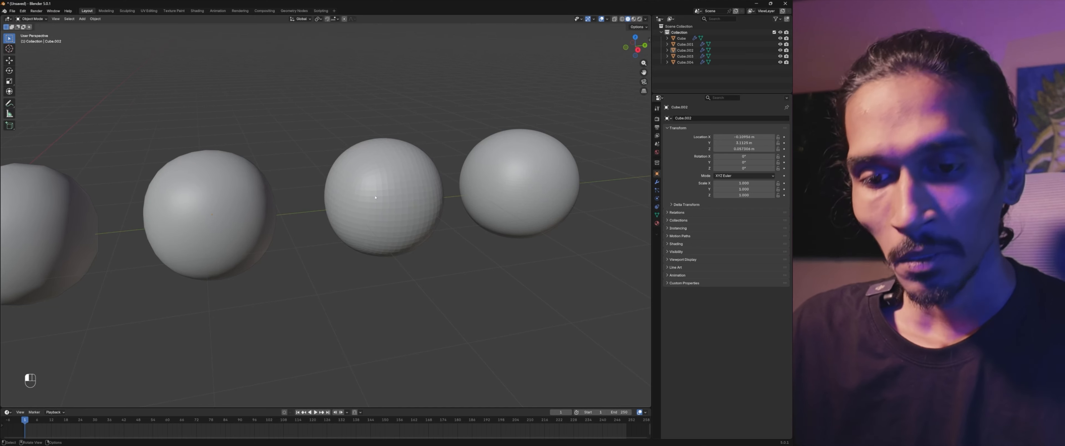
click(376, 197)
right_click(377, 190)
click(375, 189)
Step: Examine the fourth cube's silhouette up close, both deselected and with its selection outline
scroll(386, 100, up, 5)
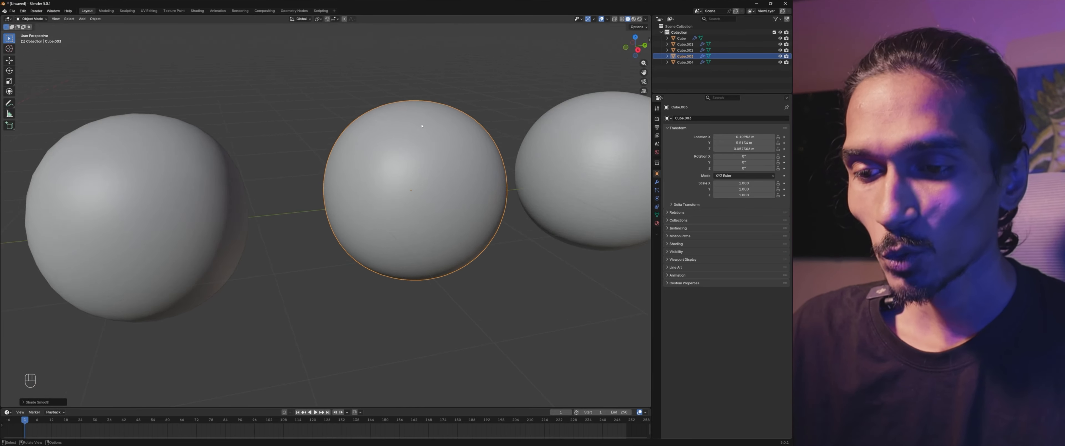
click(386, 100)
scroll(413, 99, up, 4)
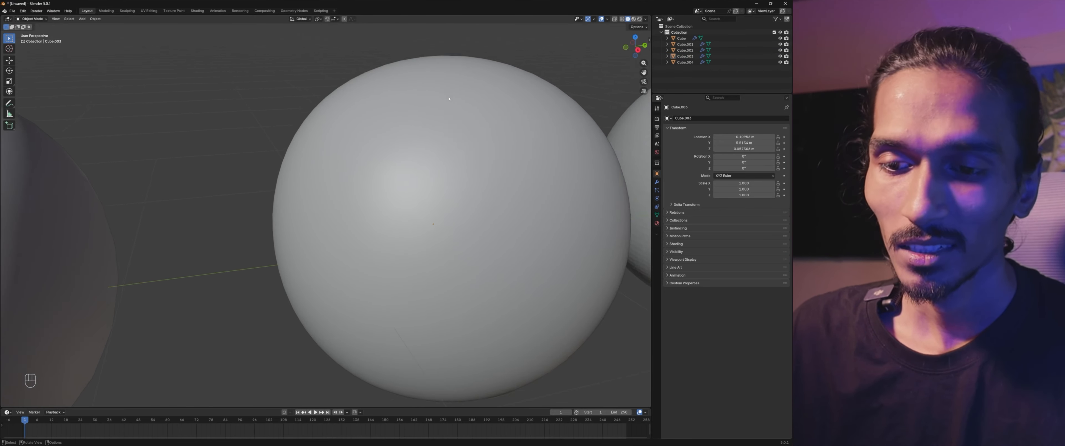
scroll(449, 98, up, 1)
click(427, 181)
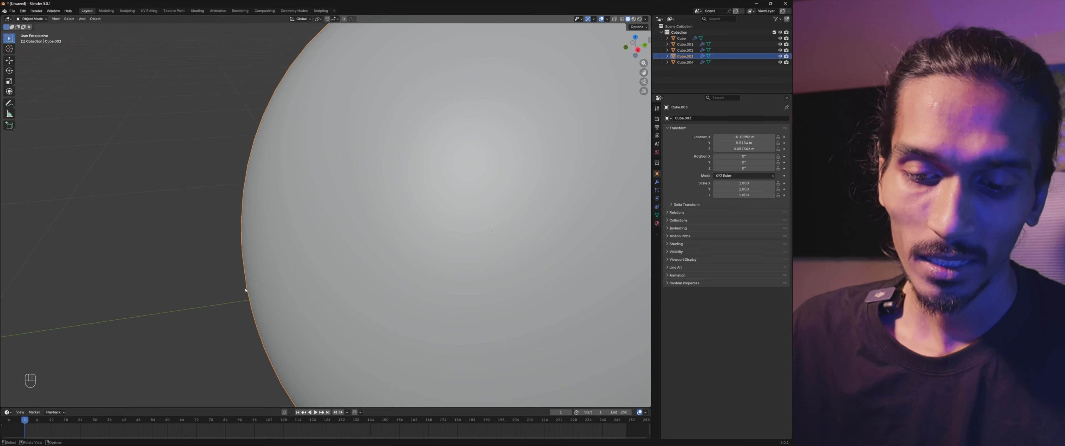
scroll(363, 133, down, 1)
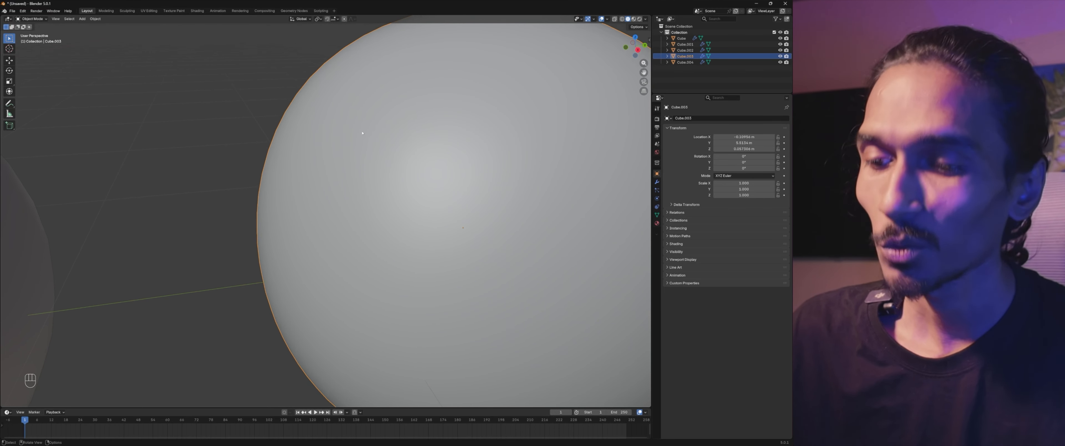
scroll(445, 157, down, 8)
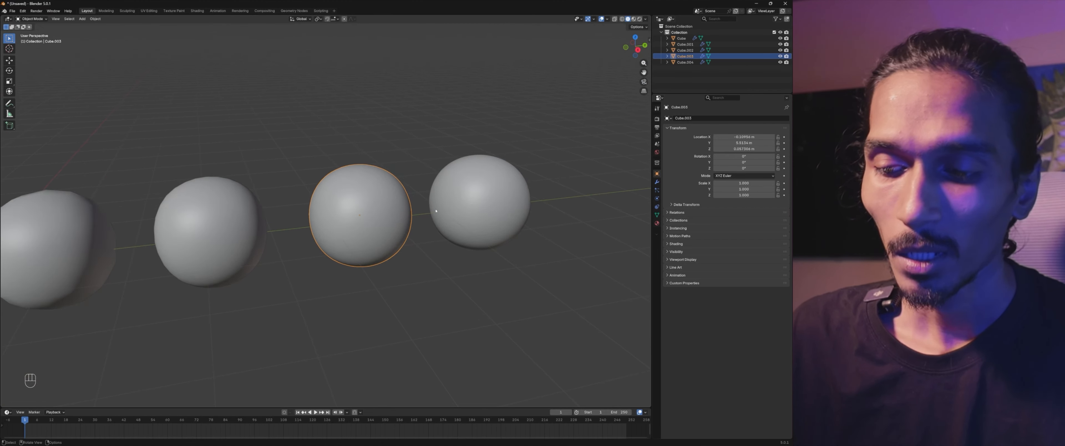
Step: Clear the selection and compare the row of cubes from the least to the most subdivided
click(391, 279)
shift+middle_drag(434, 263, 463, 237)
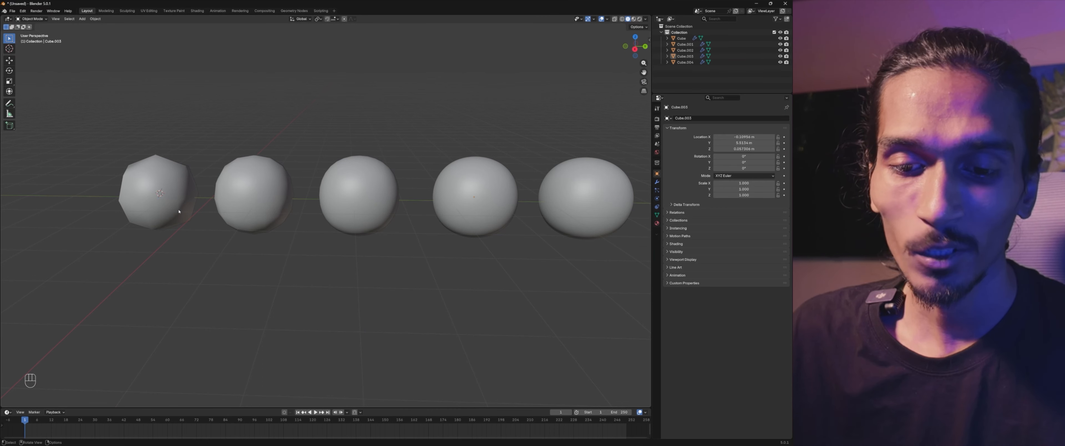
mouse_move(265, 248)
middle_down()
mouse_move(278, 253)
mouse_move(269, 257)
middle_up()
shift+middle_drag(491, 262, 425, 203)
scroll(450, 174, up, 5)
shift+middle_drag(462, 179, 227, 249)
scroll(327, 178, up, 2)
scroll(333, 170, down, 2)
scroll(333, 171, down, 3)
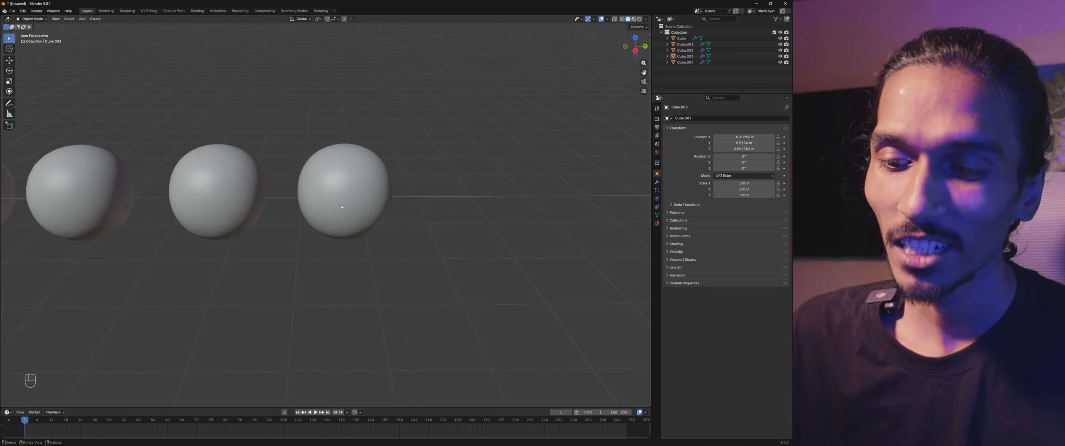
scroll(312, 175, down, 2)
scroll(355, 200, up, 5)
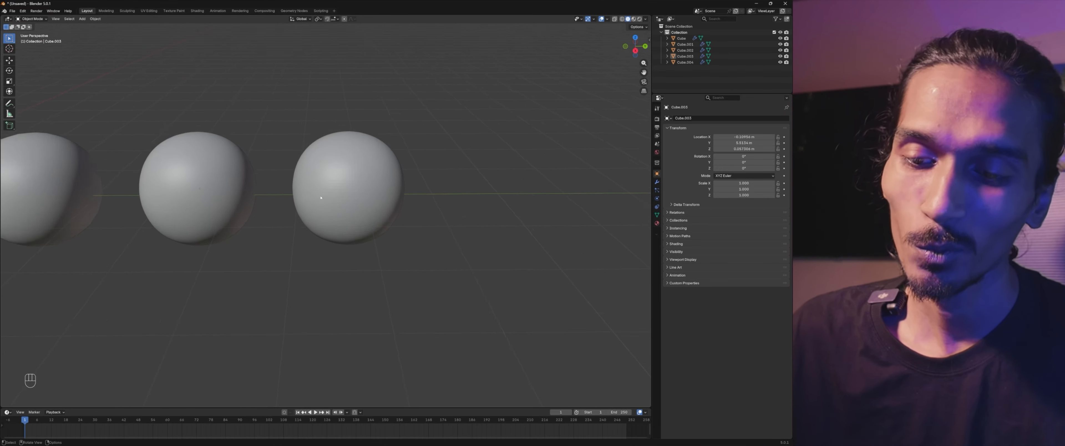
Step: Apply Shade Smooth to the fifth, most subdivided cube and clear the selection
click(337, 184)
right_click(337, 184)
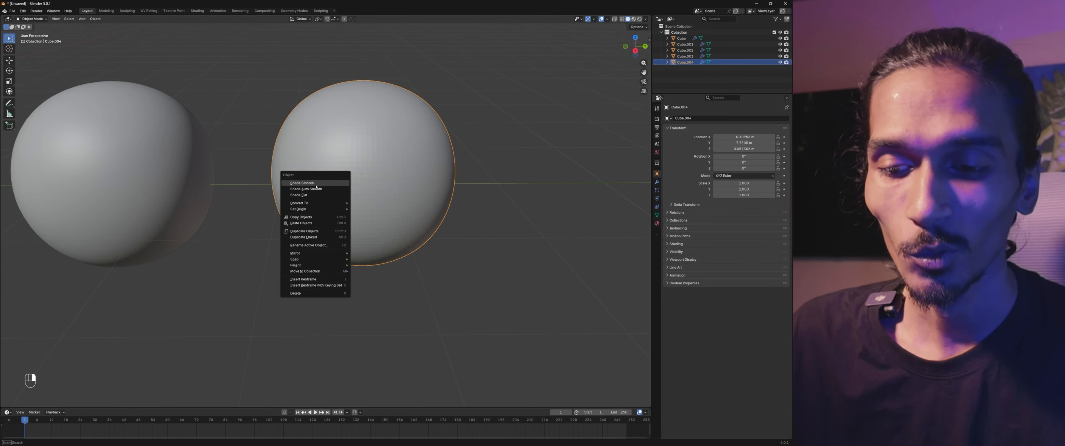
click(337, 184)
click(256, 181)
Step: Examine the fifth cube's outline up close, then the whole row of smooth-shaded cubes from a distance
scroll(256, 180, up, 3)
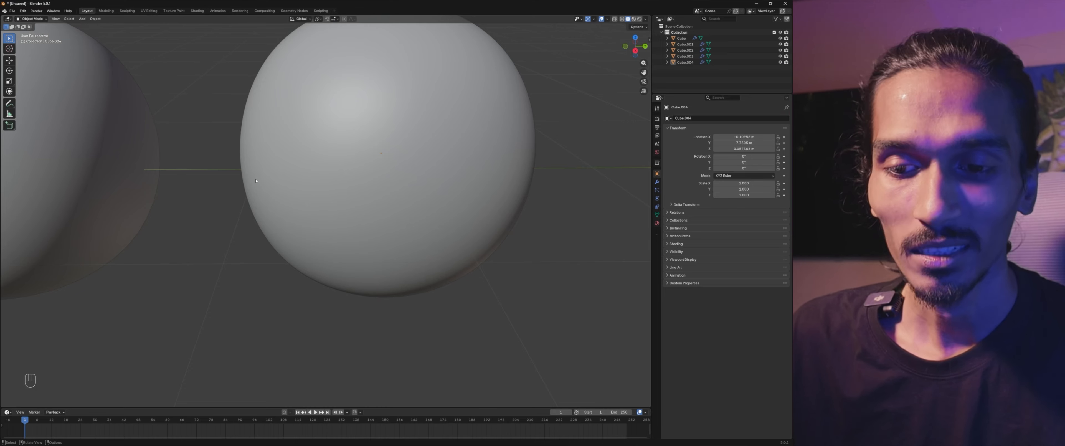
scroll(422, 202, up, 2)
middle_drag(449, 220, 475, 221)
scroll(416, 200, down, 2)
scroll(417, 200, down, 3)
scroll(328, 267, down, 2)
mouse_move(329, 266)
middle_down()
mouse_move(347, 269)
mouse_move(319, 260)
mouse_move(334, 260)
middle_up()
scroll(348, 269, down, 4)
scroll(311, 248, up, 4)
scroll(311, 248, down, 3)
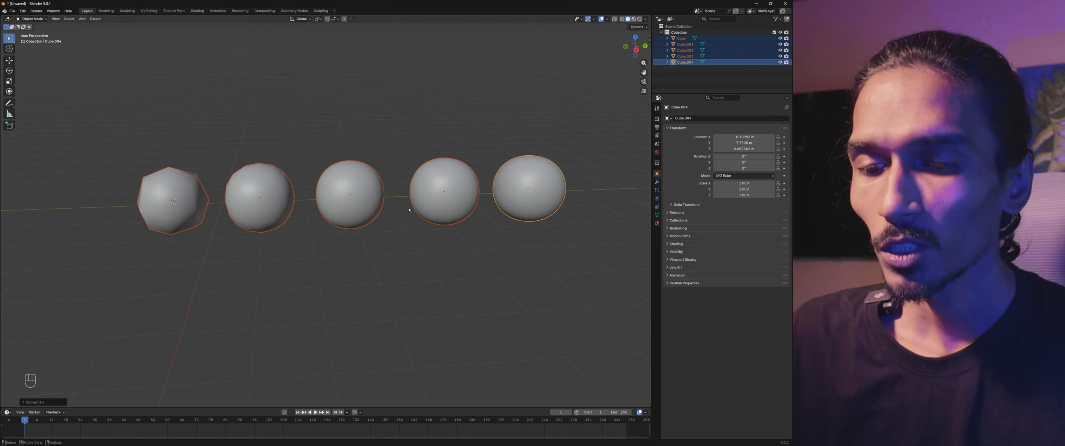
Step: Select all five cubes together and enter Edit Mode on them
click(371, 257)
click(358, 208)
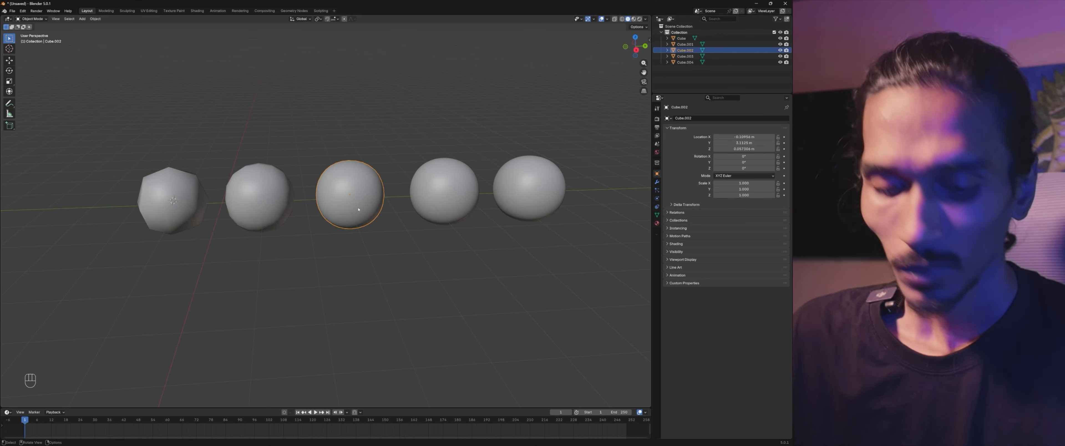
key(Tab)
key(Tab)
drag(132, 120, 558, 269)
key(Tab)
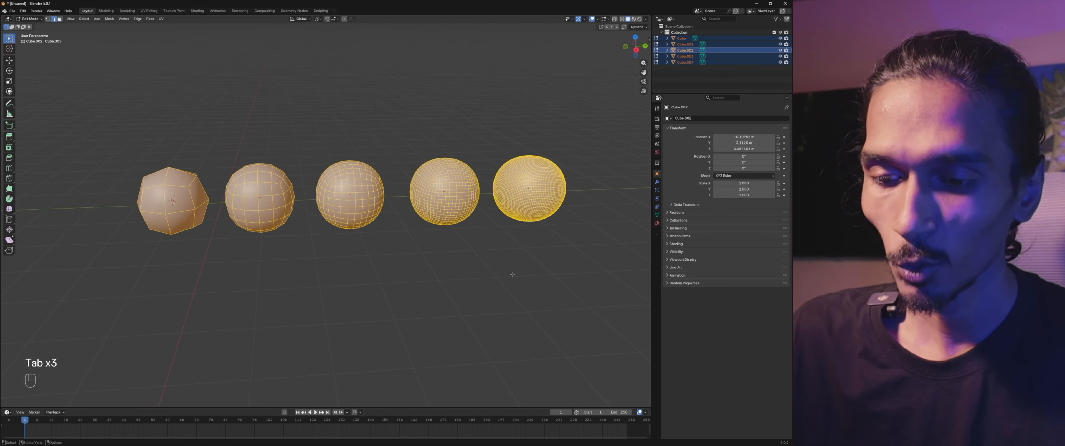
Step: Deselect all the mesh geometry of the five cubes and switch to vertex select mode
click(478, 266)
scroll(461, 254, up, 2)
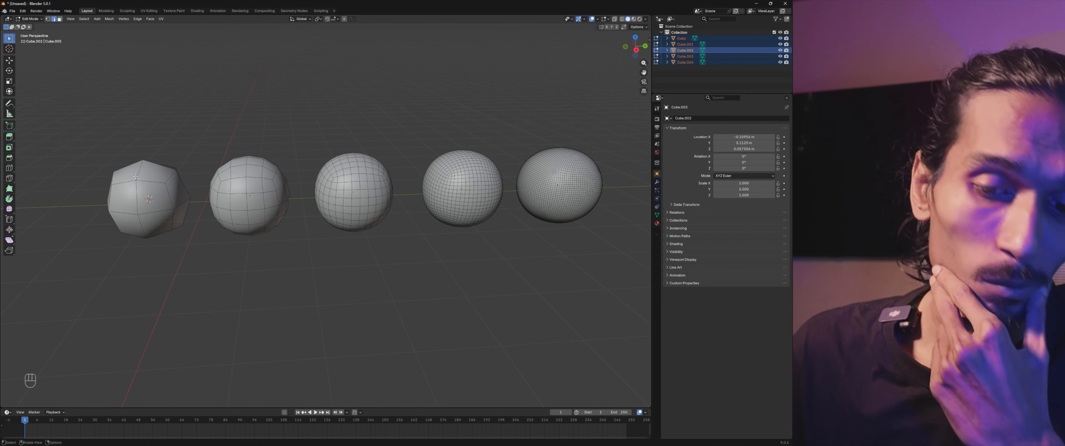
click(47, 20)
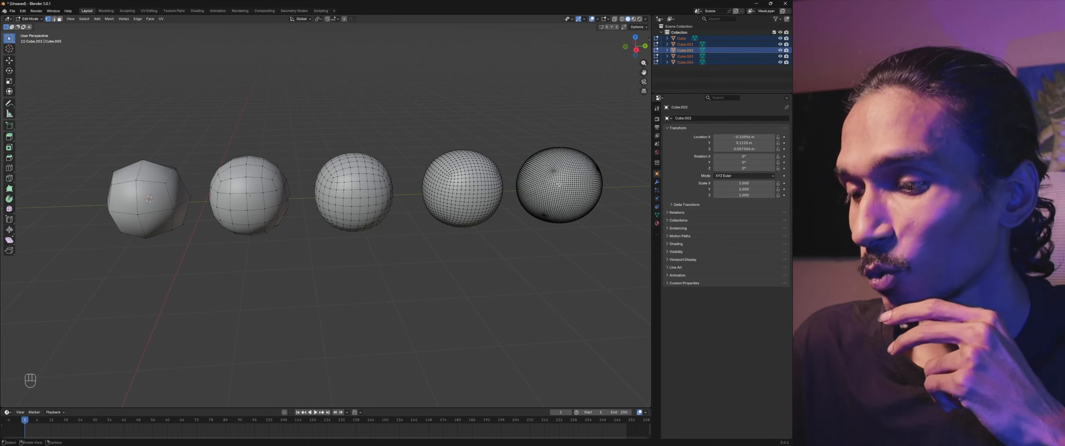
Step: Compare the vertex density of the five meshes up close and from far away
scroll(560, 185, up, 1)
shift+middle_drag(589, 192, 460, 199)
scroll(459, 199, up, 1)
scroll(459, 198, up, 1)
scroll(459, 199, down, 4)
shift+middle_drag(228, 233, 349, 234)
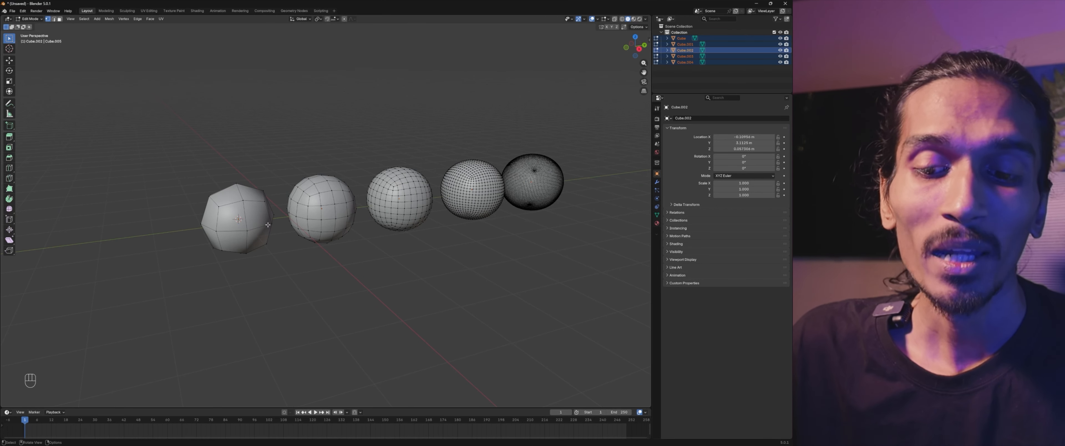
scroll(268, 225, up, 3)
scroll(325, 234, down, 12)
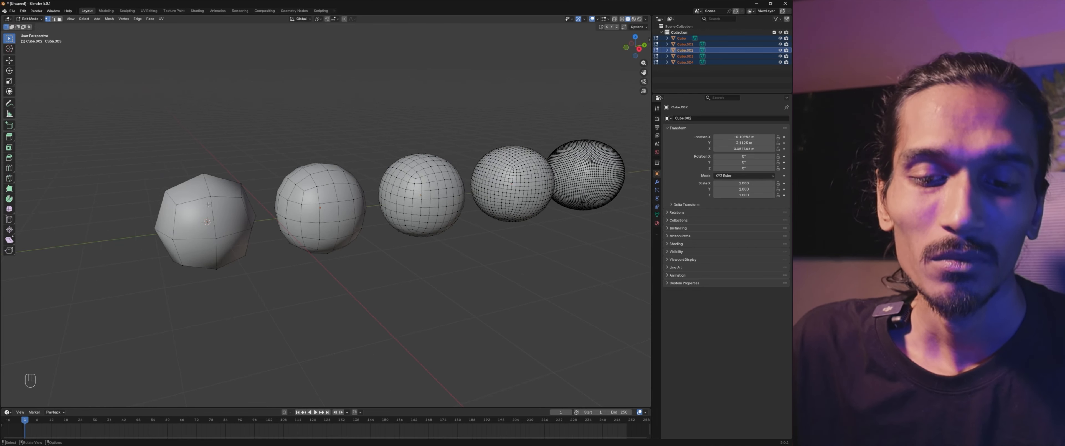
middle_drag(324, 234, 333, 228)
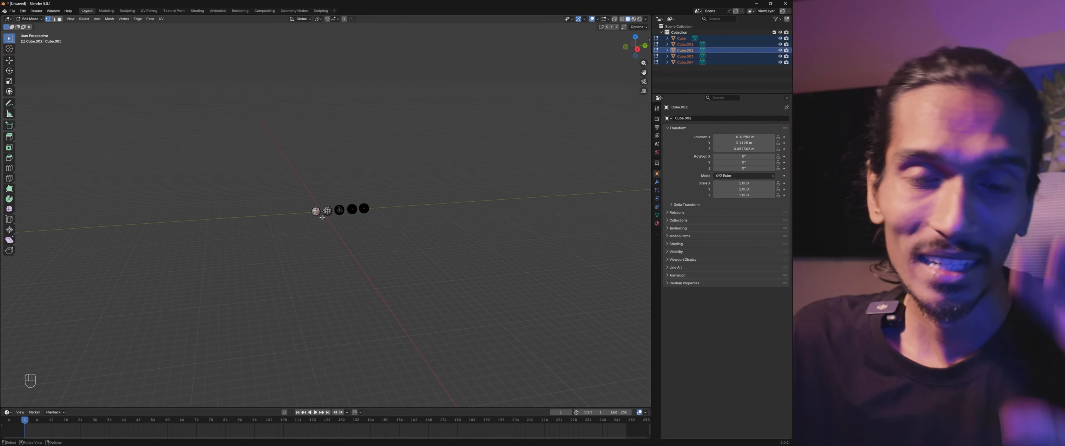
scroll(322, 216, up, 6)
scroll(322, 217, up, 4)
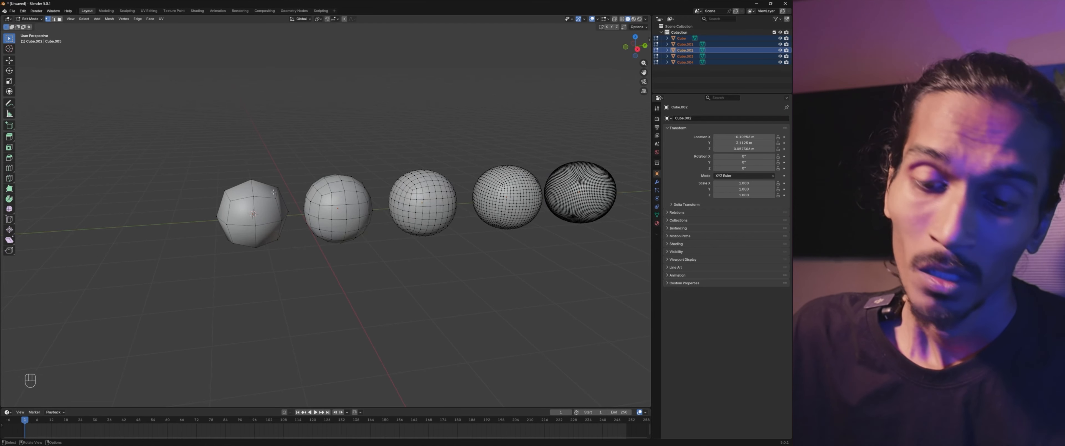
Step: Select a horizontal run of vertices across the front of the third cube's mesh and compare its spacing with the whole row
shift+middle_drag(293, 229, 184, 222)
shift+middle_drag(316, 220, 254, 206)
scroll(284, 145, up, 3)
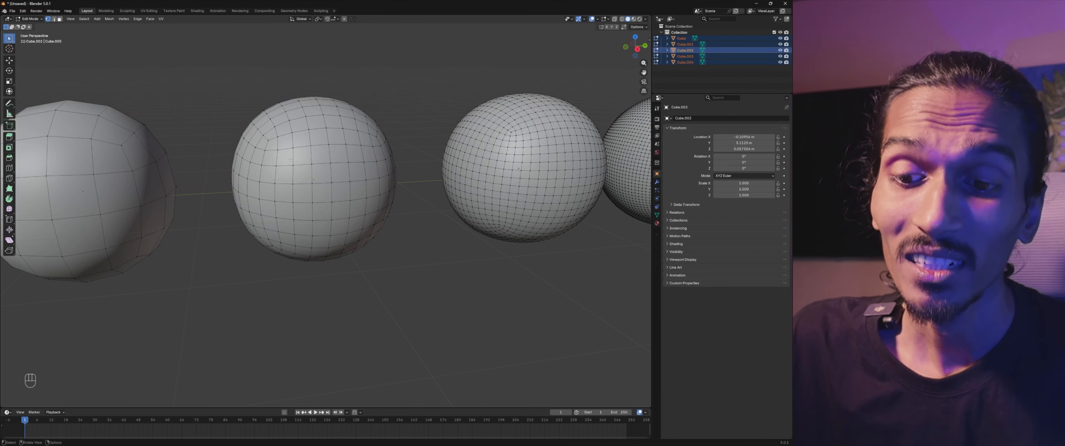
drag(296, 170, 370, 159)
shift+drag(373, 168, 382, 160)
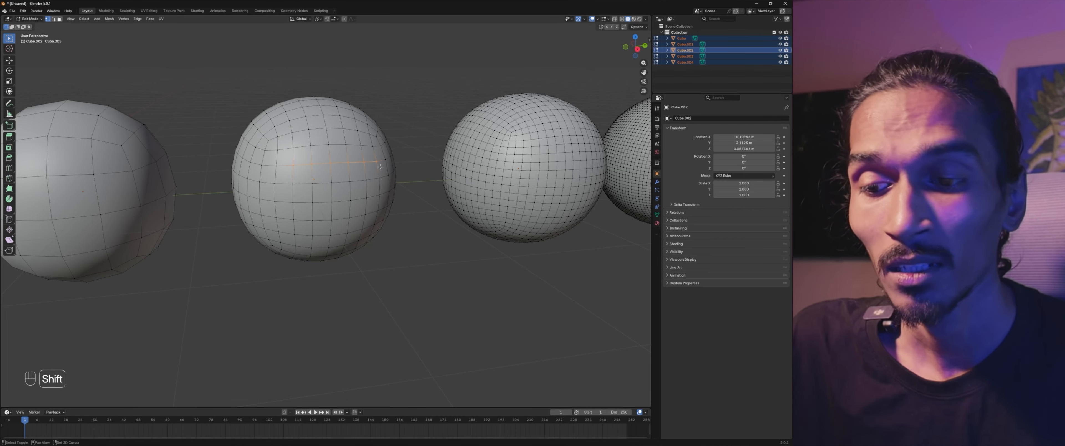
scroll(314, 205, down, 1)
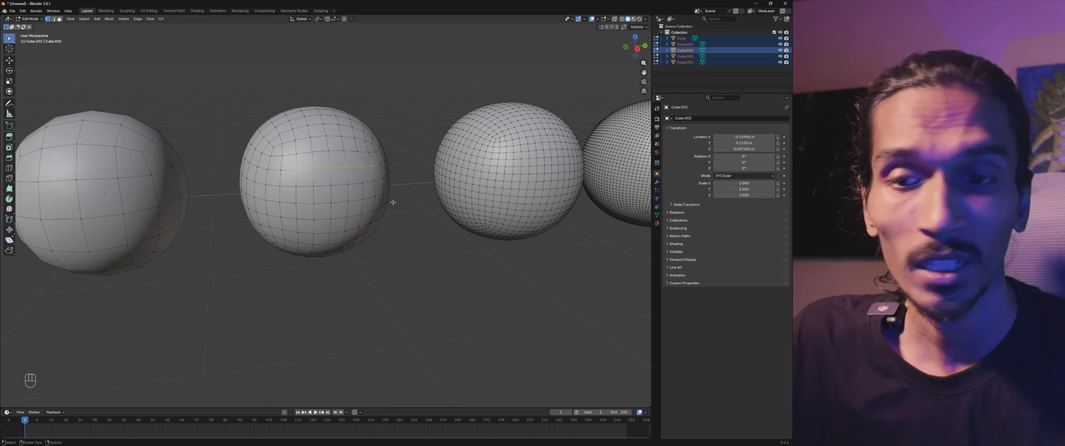
scroll(394, 202, down, 2)
scroll(469, 231, down, 3)
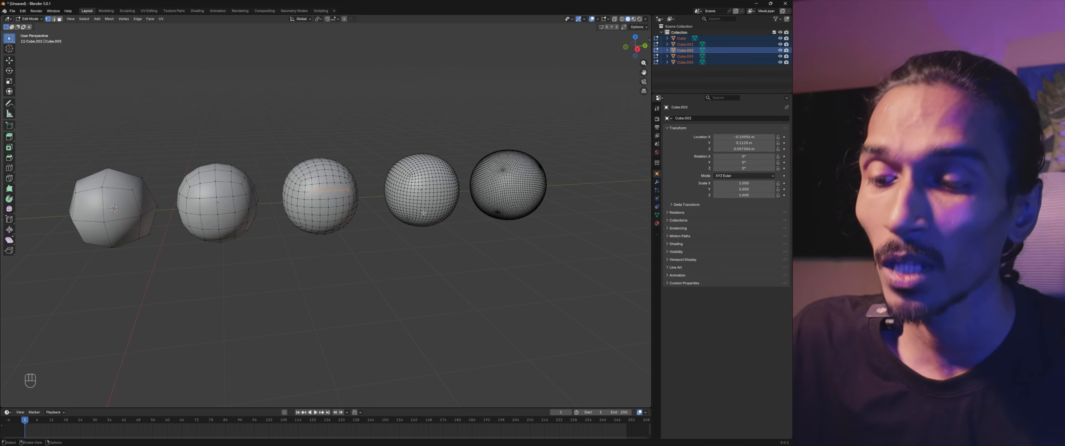
shift+middle_drag(336, 229, 398, 193)
scroll(486, 217, down, 2)
scroll(480, 222, up, 3)
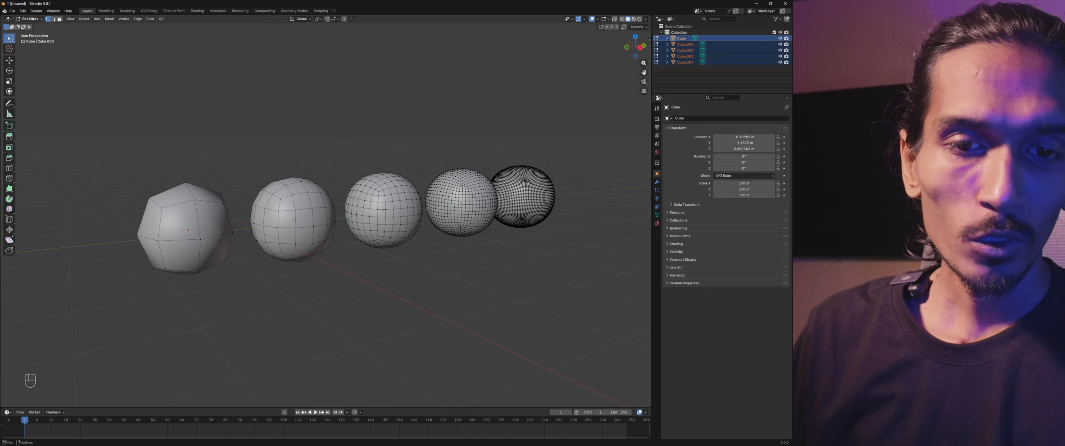
Step: Return the five cubes to Object Mode and deselect them all
click(35, 19)
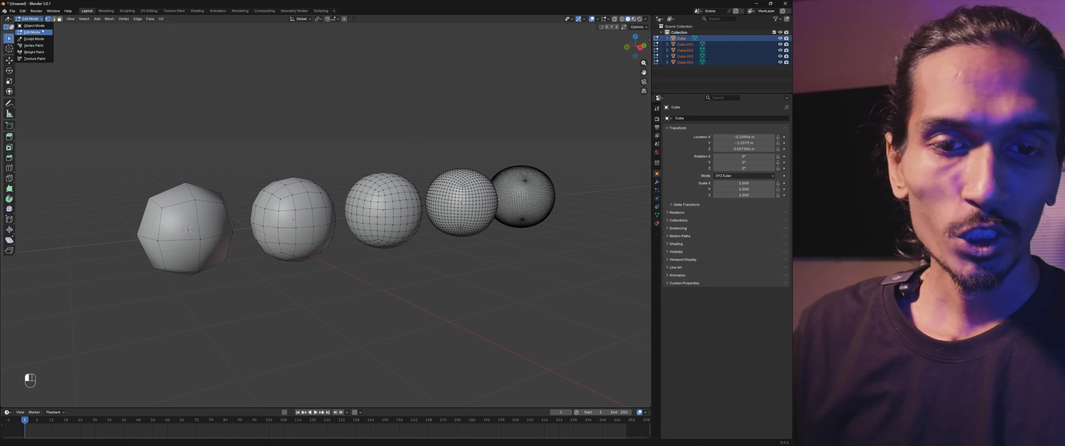
click(35, 26)
click(198, 306)
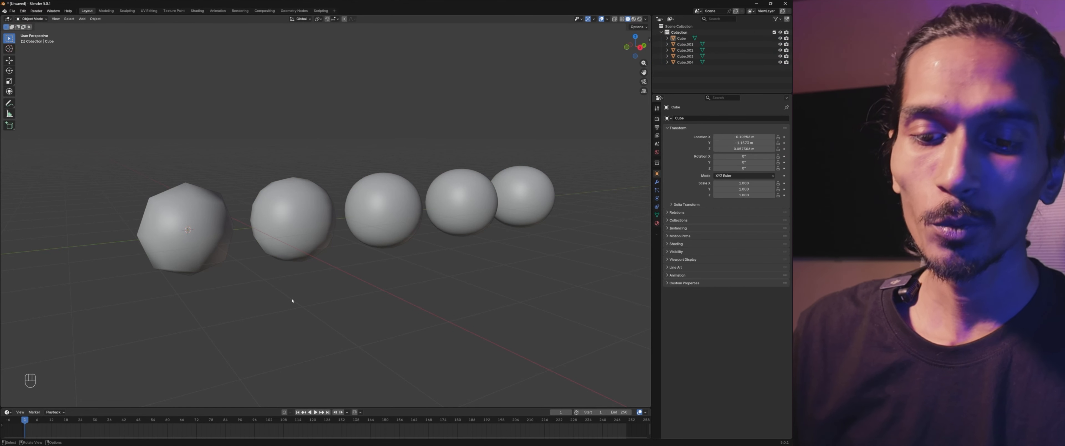
Step: Select the first and second cubes in the row and enter Edit Mode to compare their meshes
scroll(157, 190, up, 3)
shift+middle_drag(193, 198, 247, 217)
click(191, 207)
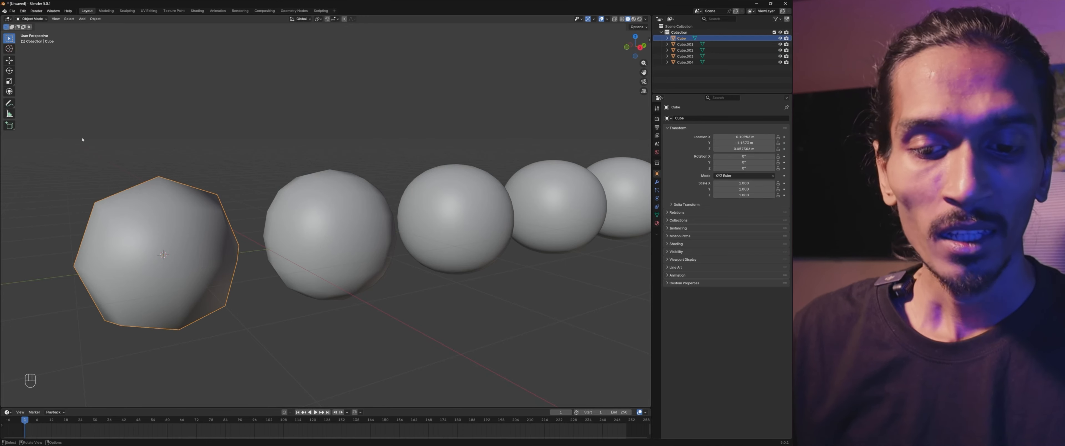
shift+drag(124, 117, 353, 325)
key(Tab)
scroll(158, 179, up, 1)
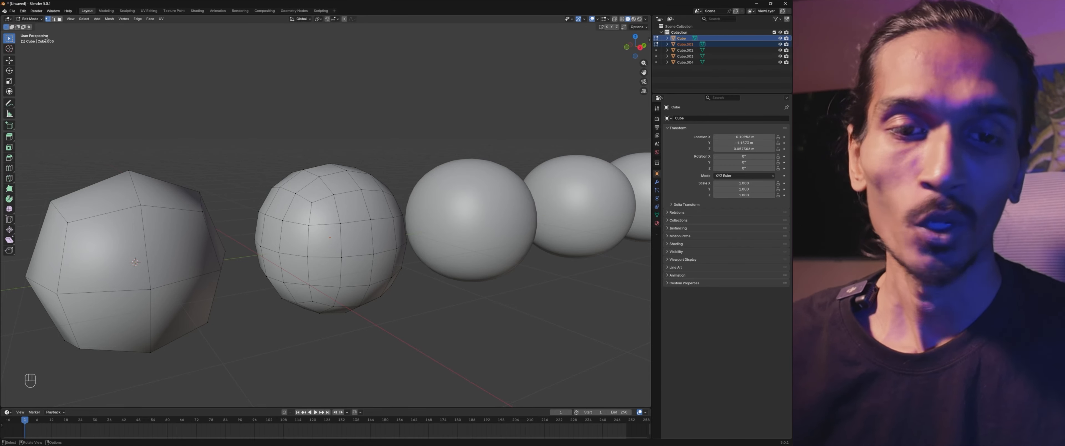
Step: Return the first two cubes to Object Mode and clear the selection
click(25, 19)
click(34, 26)
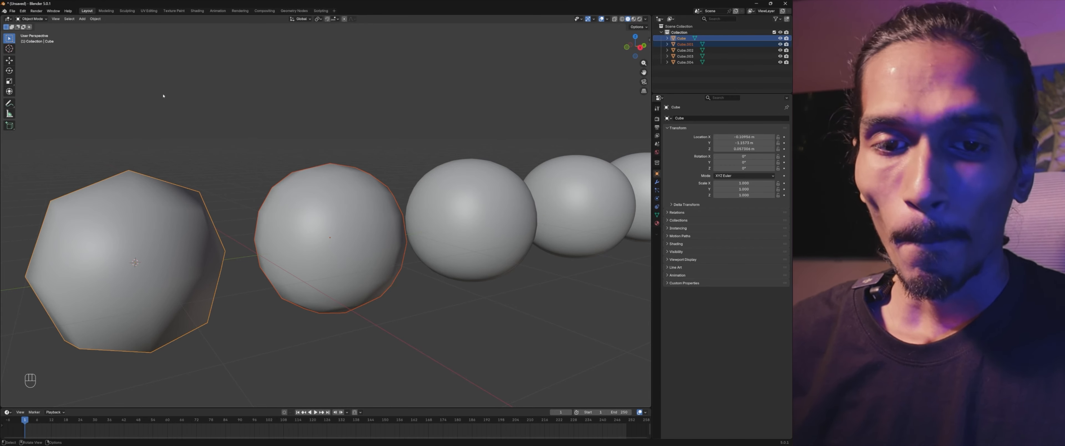
click(172, 103)
scroll(224, 159, down, 6)
shift+middle_drag(482, 246, 394, 254)
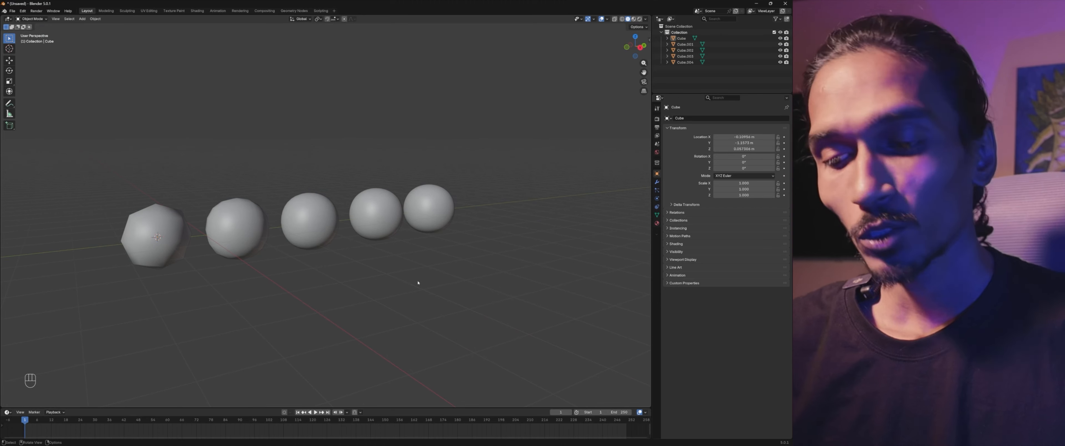
Step: Add a cone mesh and move it freely to a spot above the row of cubes
key(shift+a)
mouse_move(314, 303)
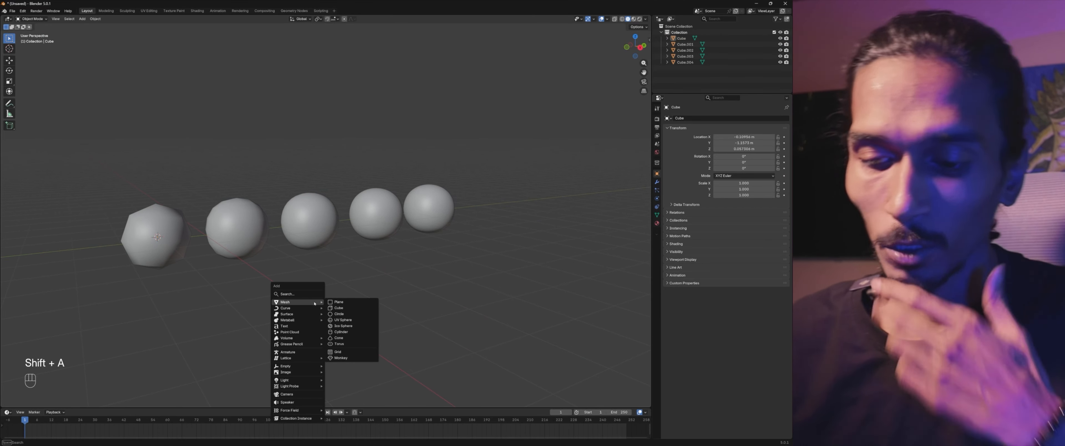
click(350, 338)
key(g)
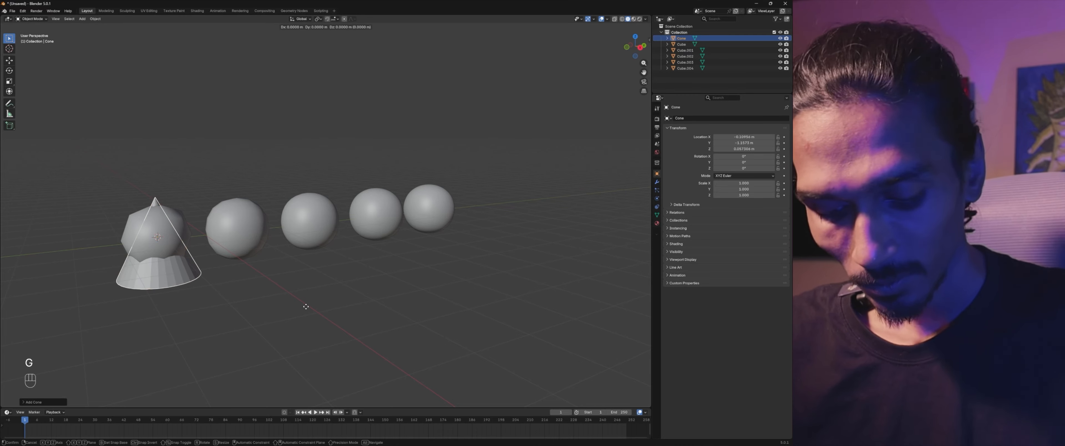
click(190, 133)
scroll(191, 133, up, 1)
middle_drag(190, 133, 365, 187)
Step: Apply Shade Smooth to the cone, deselect it and examine its shading from several angles
right_click(330, 177)
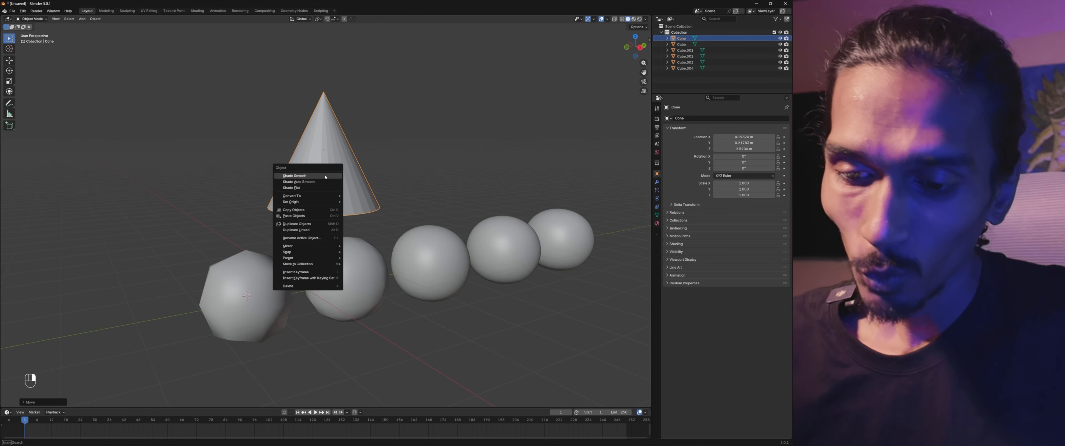
click(325, 176)
click(400, 175)
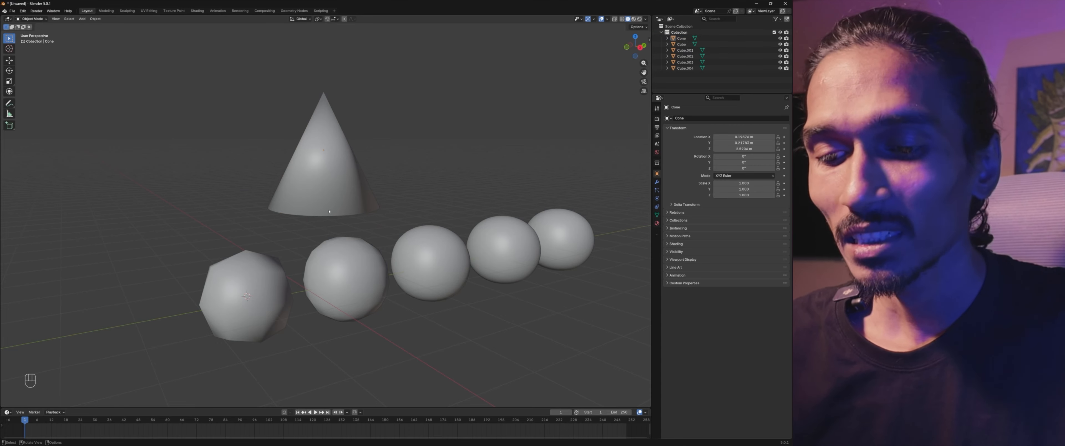
middle_drag(326, 197, 326, 150)
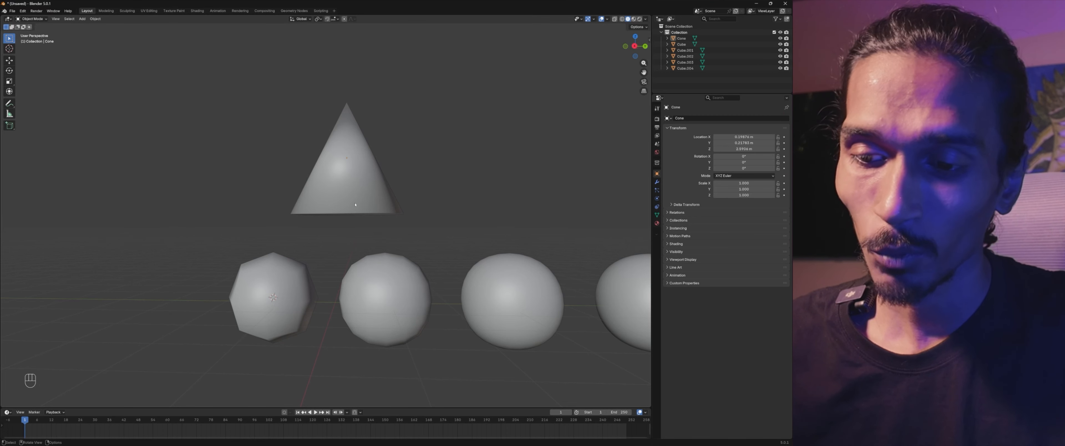
middle_drag(356, 162, 320, 176)
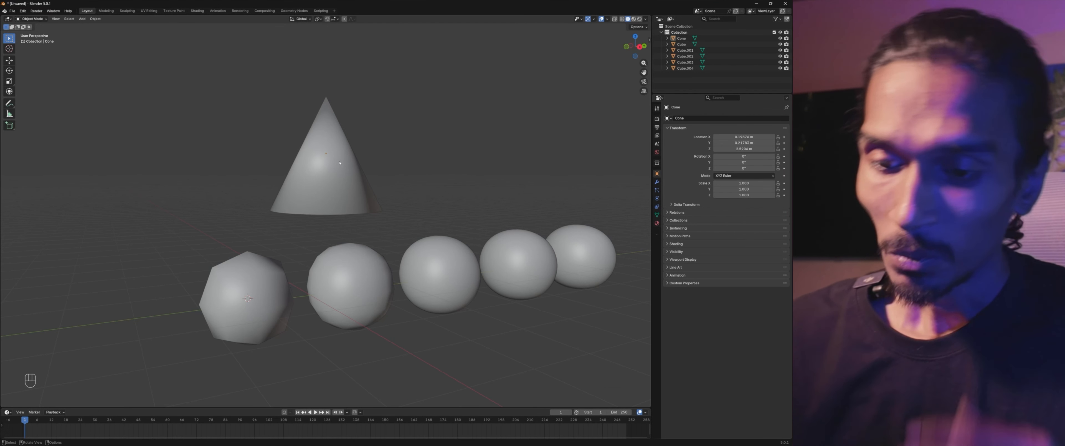
Step: Examine the cone's faces in Edit Mode, from tip to base, and its smooth surface back in Object Mode
click(320, 176)
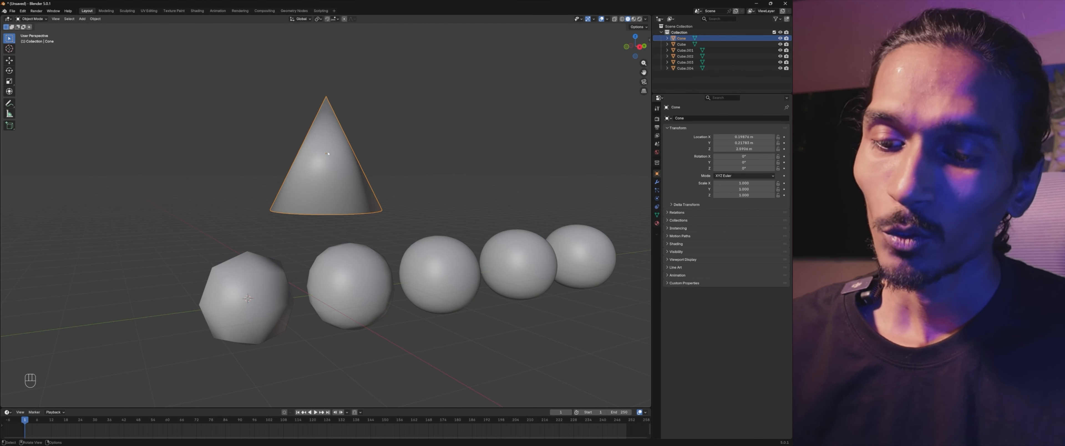
key(Tab)
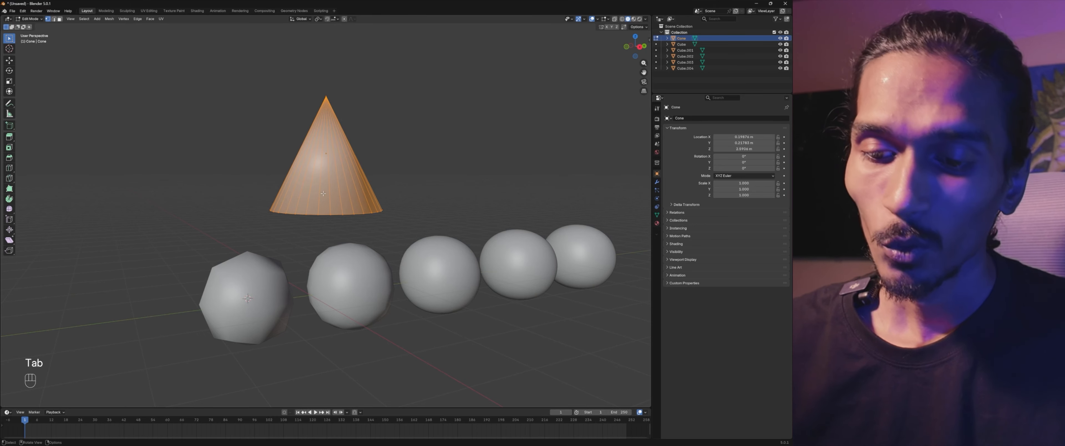
scroll(323, 193, up, 3)
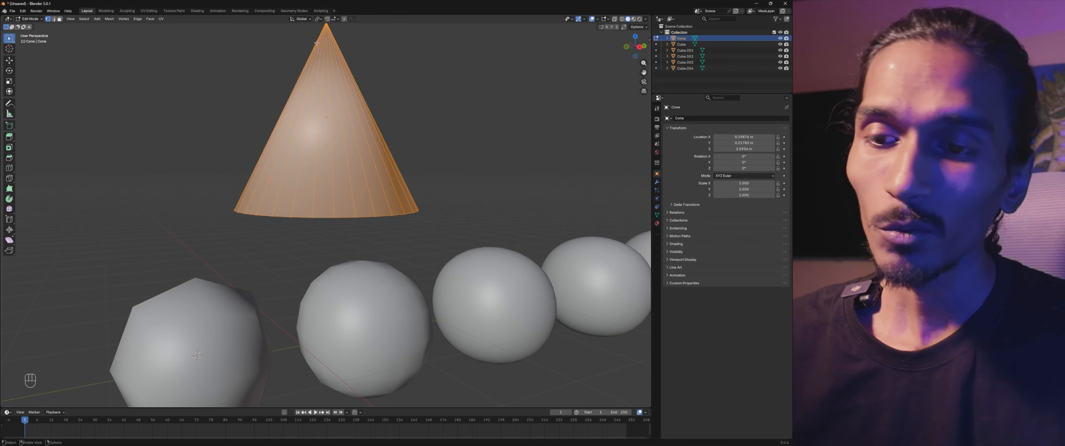
scroll(354, 79, down, 5)
middle_drag(435, 140, 337, 181)
key(Tab)
scroll(323, 227, up, 3)
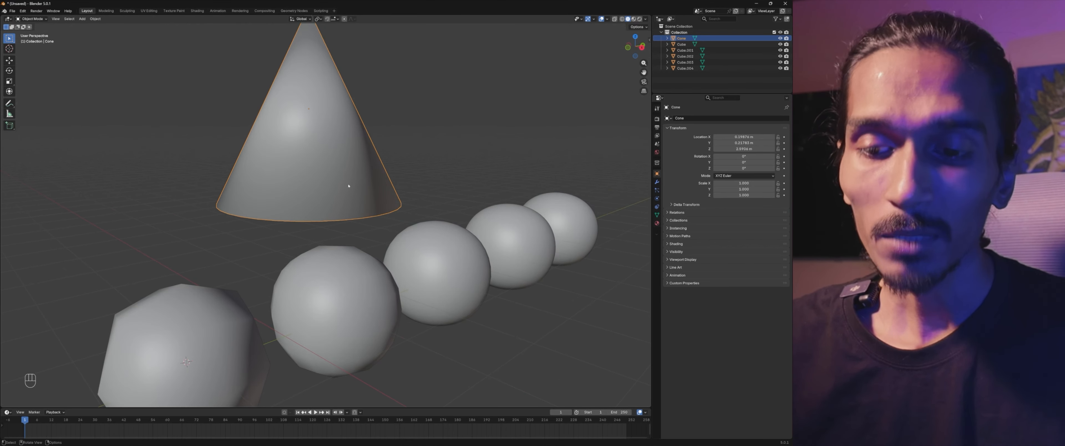
scroll(348, 186, down, 3)
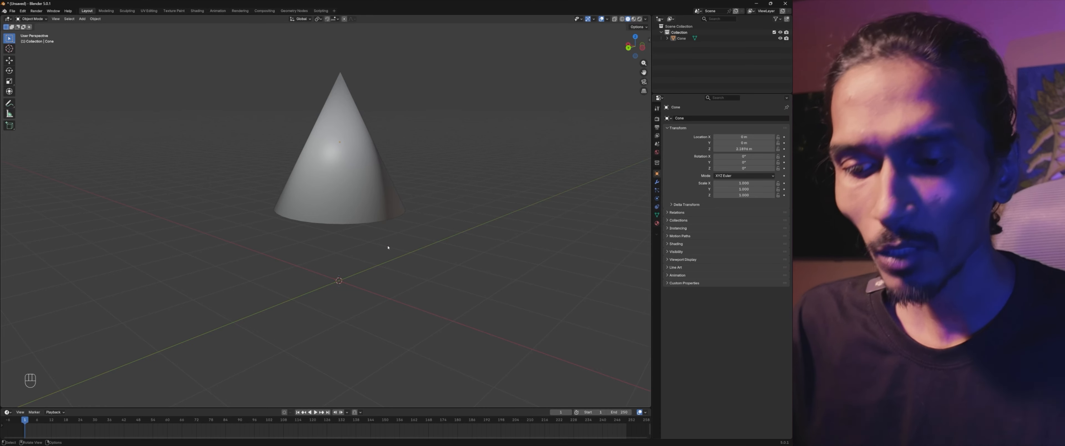
Step: Move the cone along the Y axis away from the world origin and deselect it
click(376, 215)
scroll(376, 215, down, 2)
key(g)
key(y)
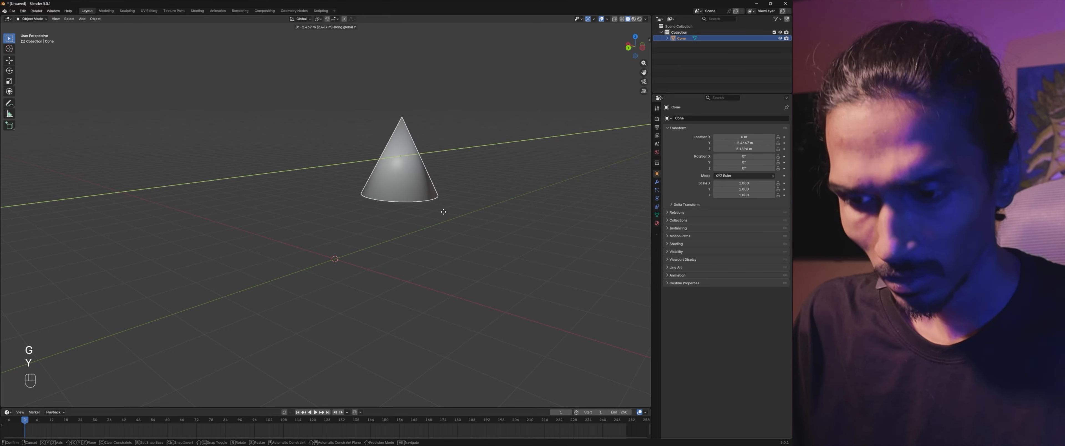
click(462, 207)
click(409, 253)
Step: Add a cube mesh at the world origin and deselect it
key(shift+a)
mouse_move(380, 262)
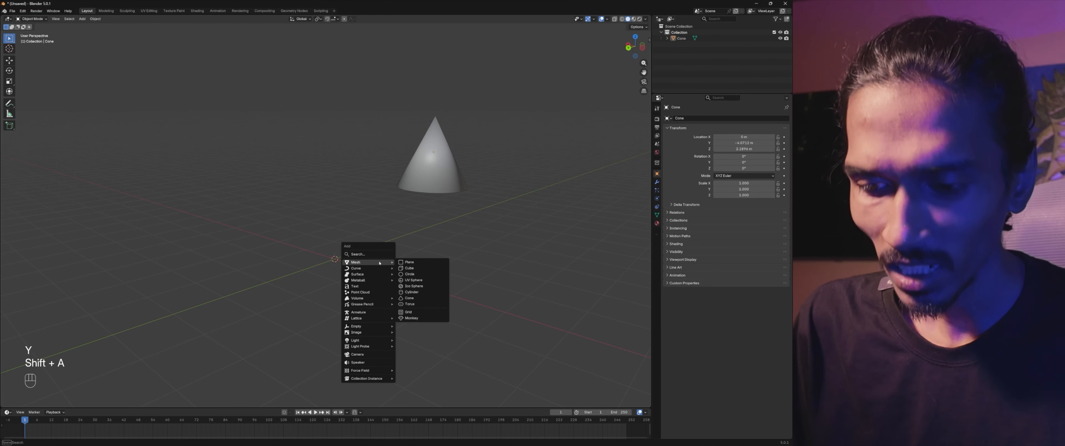
click(409, 268)
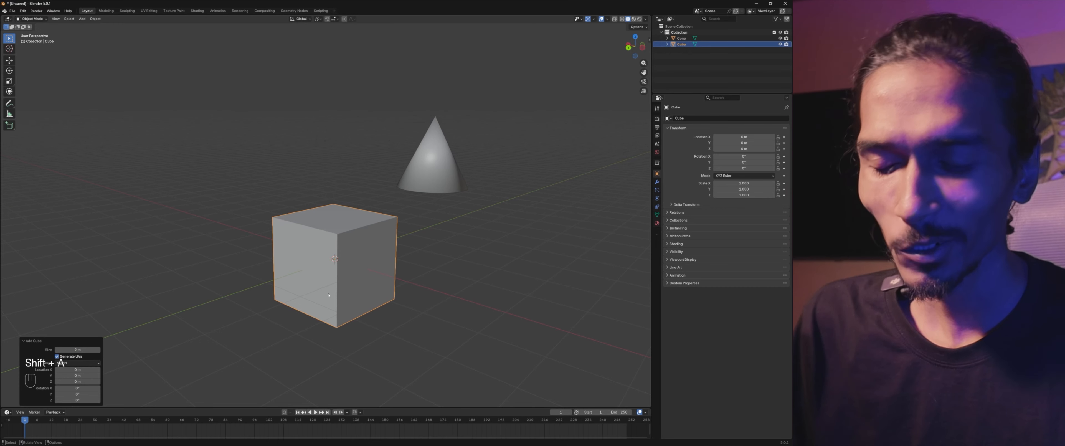
scroll(421, 258, up, 3)
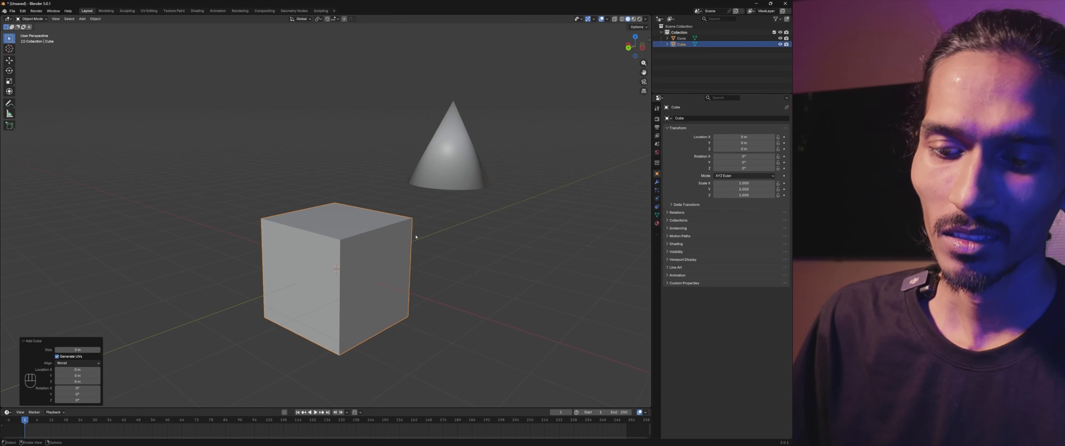
click(474, 259)
Step: Select the new cube and enter Edit Mode on it
shift+middle_drag(426, 259, 380, 178)
middle_drag(327, 215, 318, 249)
click(301, 235)
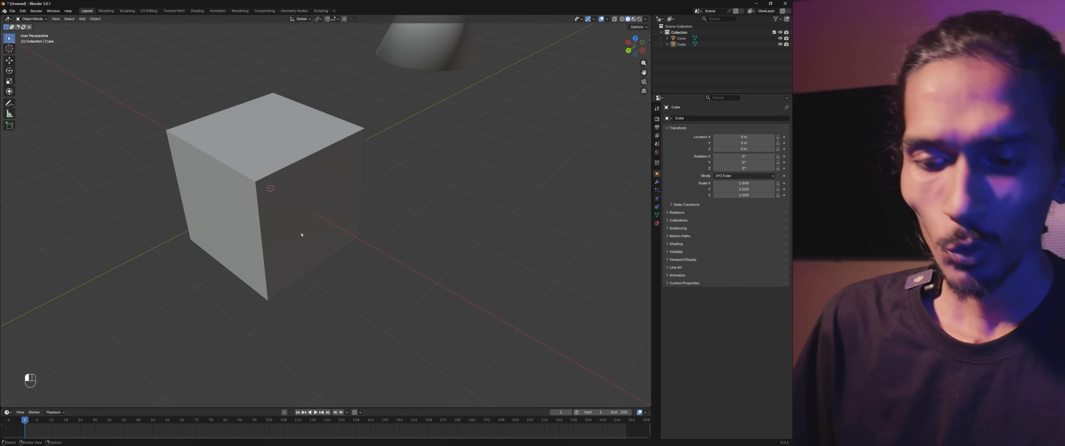
click(35, 18)
click(38, 32)
shift+middle_drag(417, 196, 453, 210)
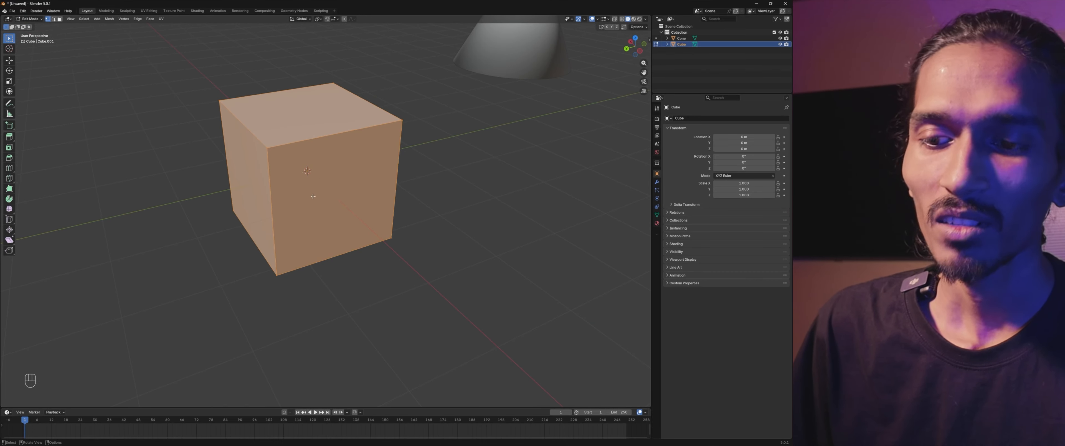
Step: Delete the top corner vertex at the front of the cube
click(261, 142)
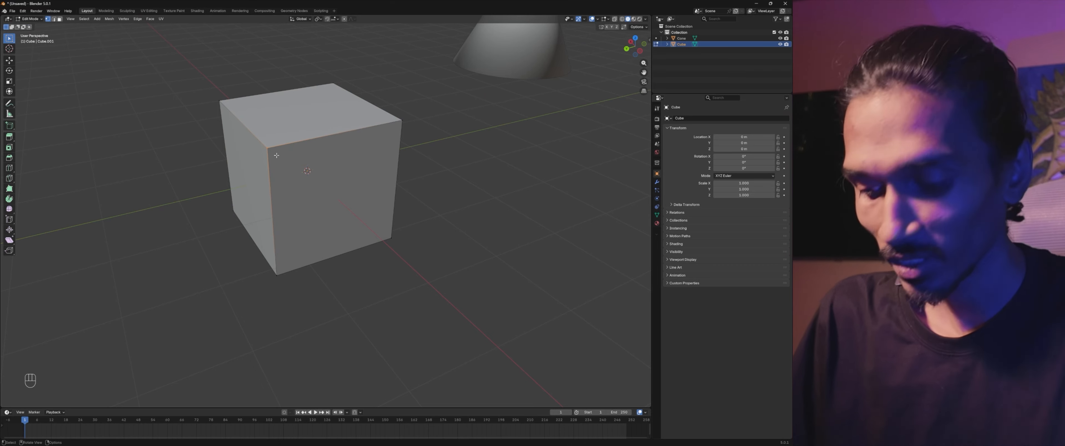
key(Delete)
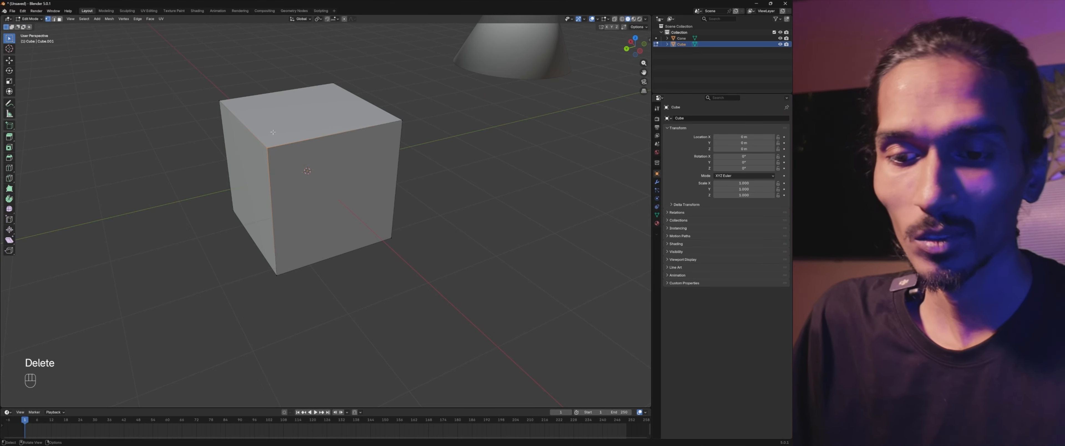
key(Delete)
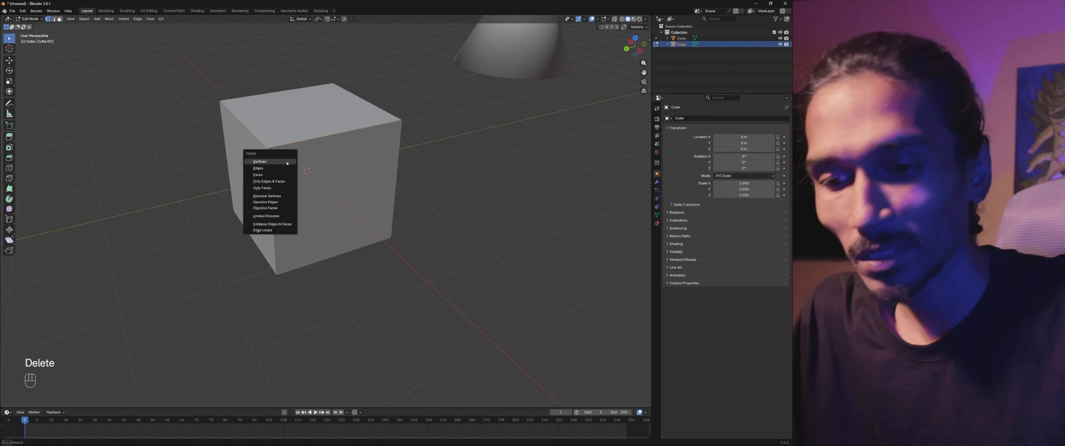
click(291, 162)
Step: Inspect the cube's remaining faces from several sides and undo the vertex deletion
middle_drag(297, 161, 366, 121)
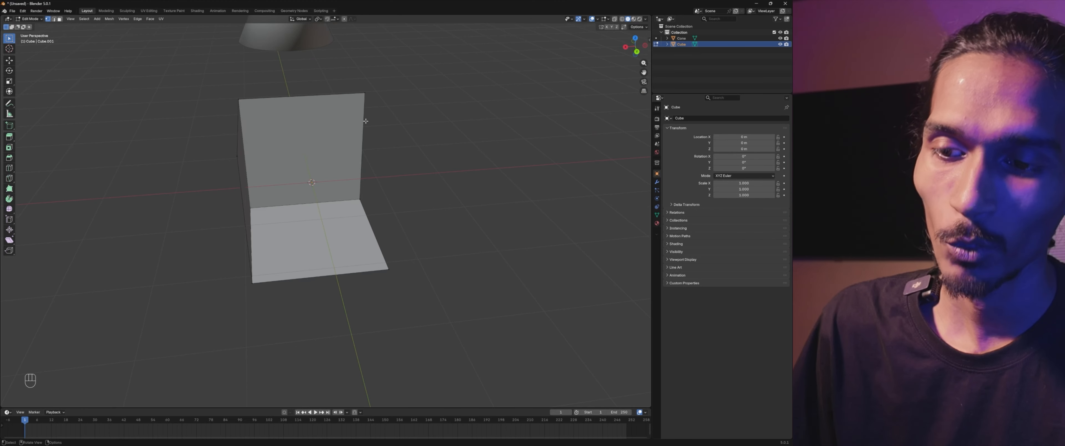
middle_drag(435, 163, 447, 168)
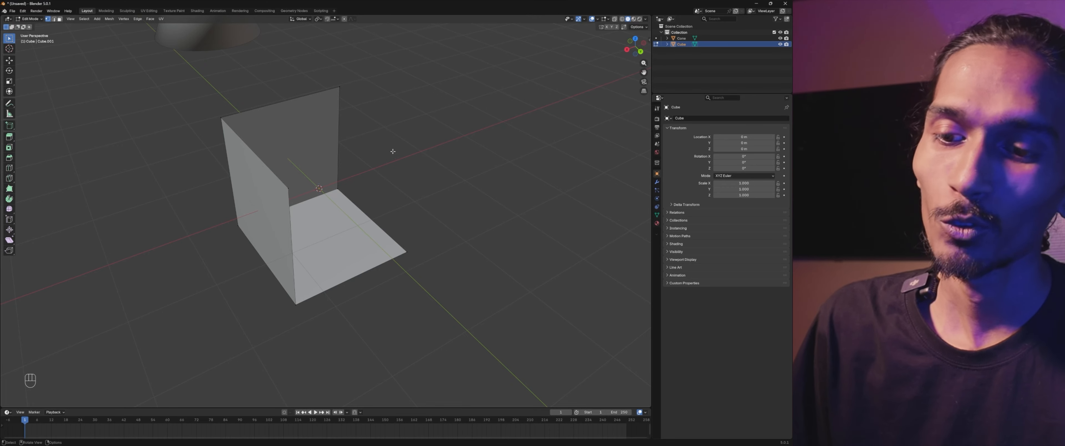
middle_drag(310, 165, 352, 127)
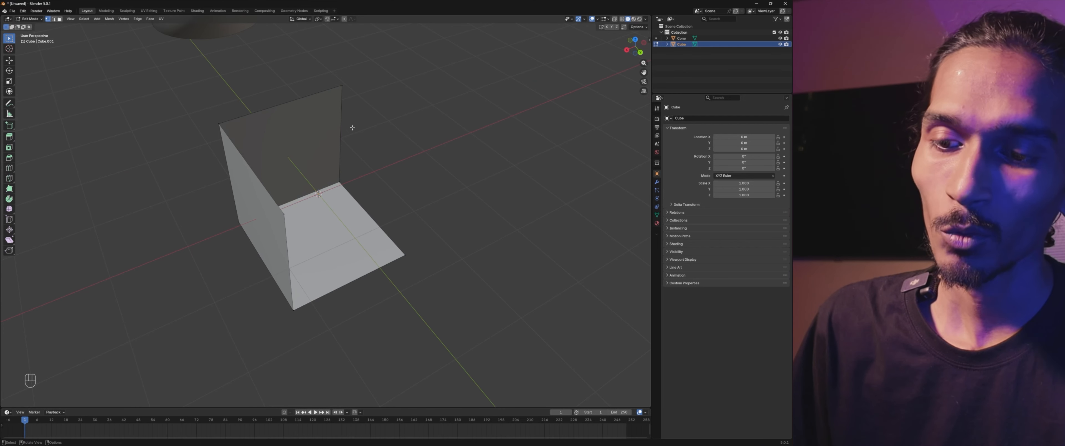
key(ctrl+z)
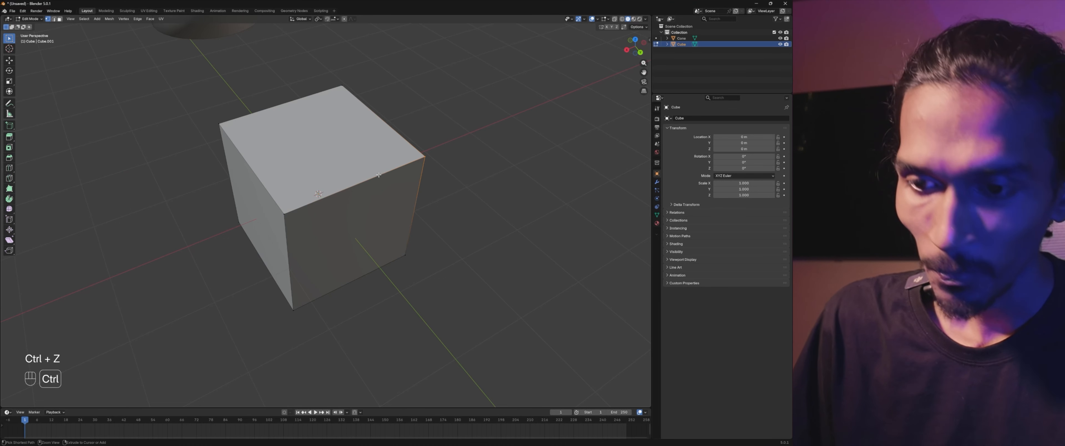
middle_drag(306, 189, 370, 196)
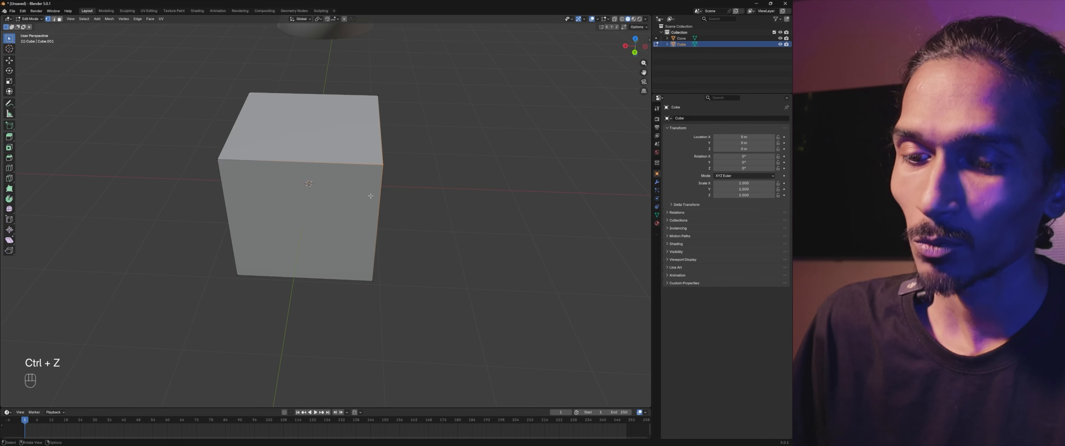
middle_drag(451, 199, 403, 207)
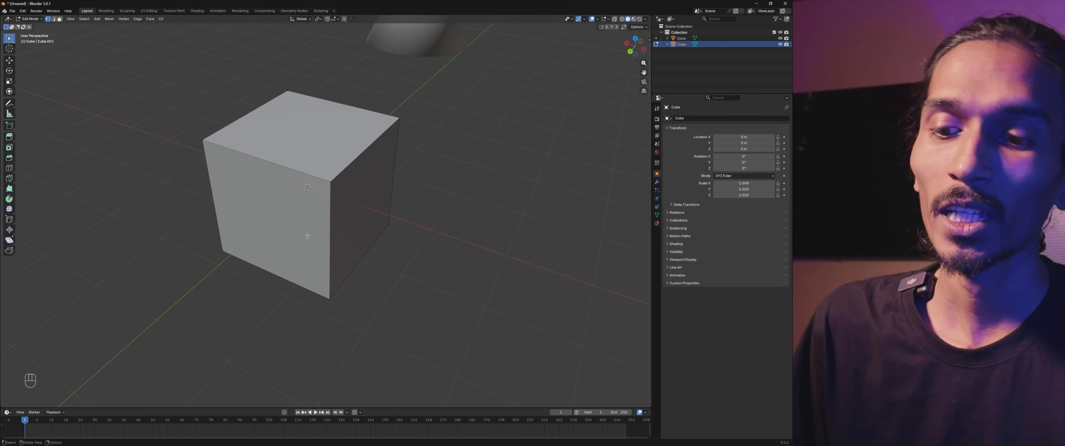
scroll(291, 240, up, 1)
middle_drag(292, 240, 347, 260)
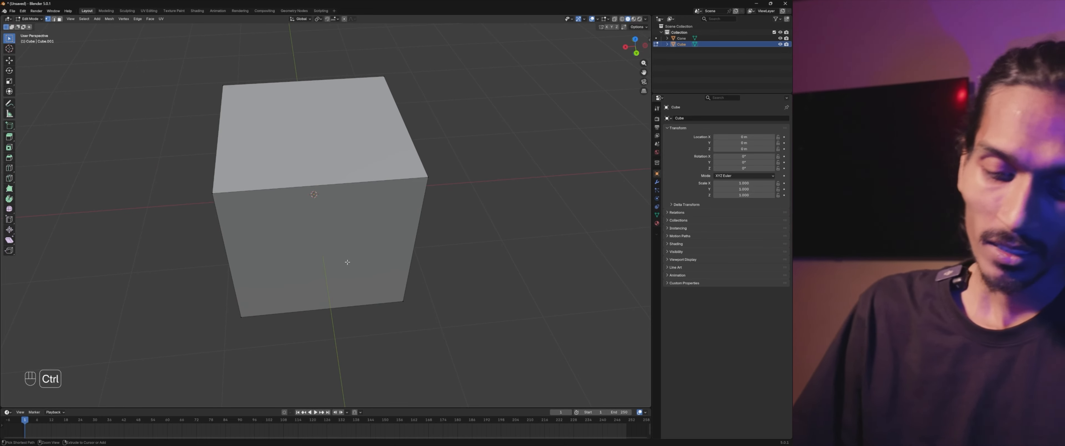
key(ctrl+r)
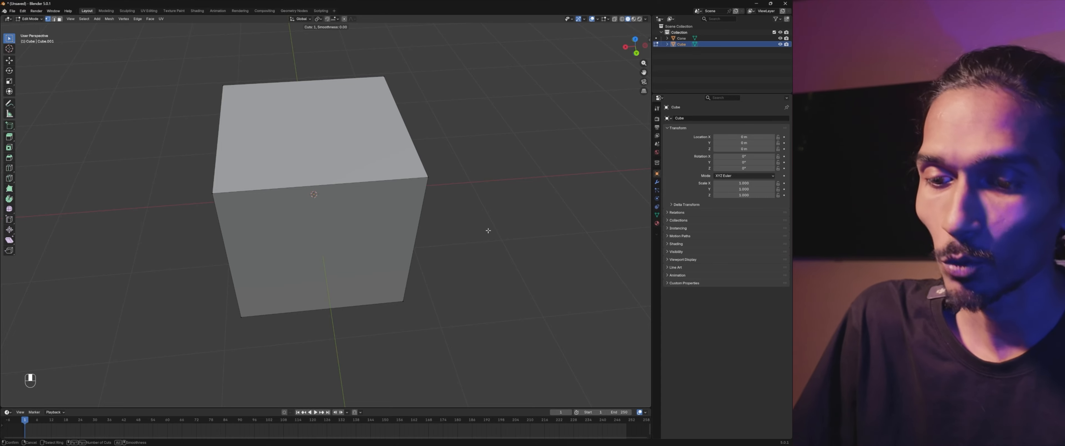
click(475, 235)
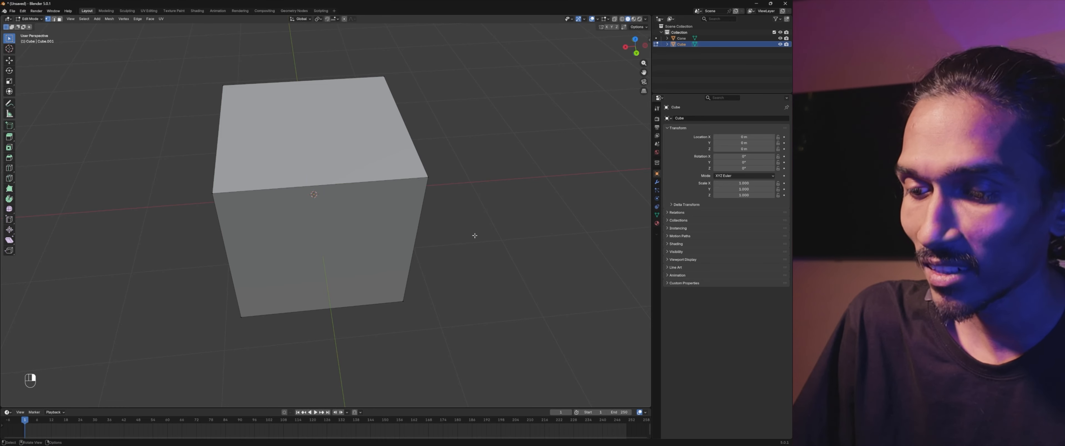
Step: Add a single vertical loop cut around the cube and place it slightly off the middle
middle_drag(427, 303, 454, 300)
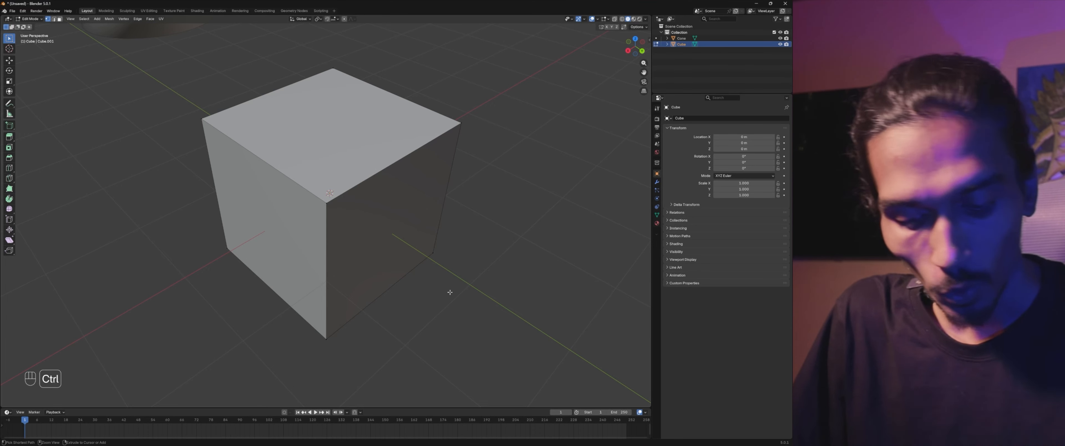
key(ctrl+r)
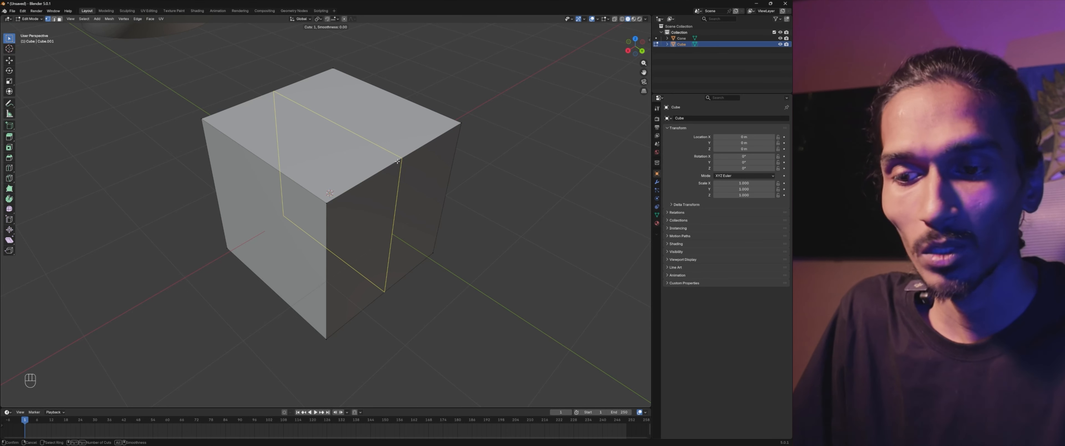
click(397, 161)
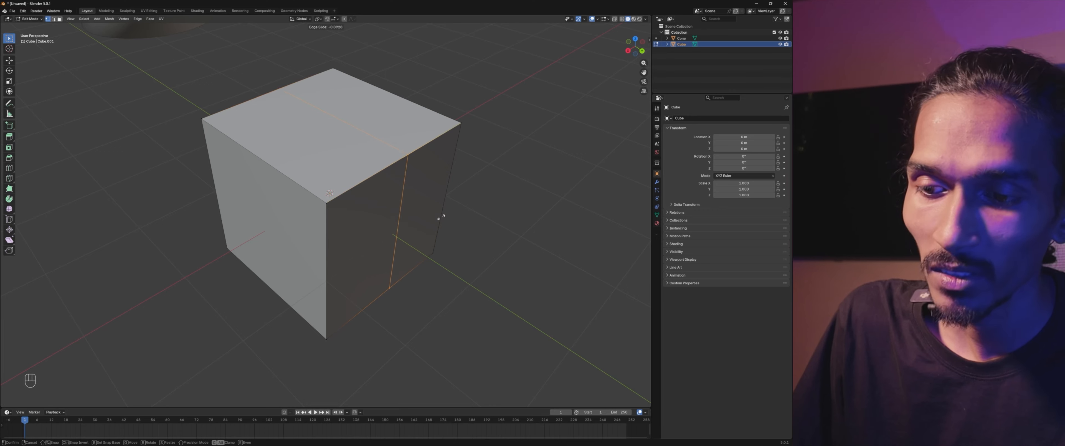
click(428, 230)
middle_drag(488, 215, 454, 219)
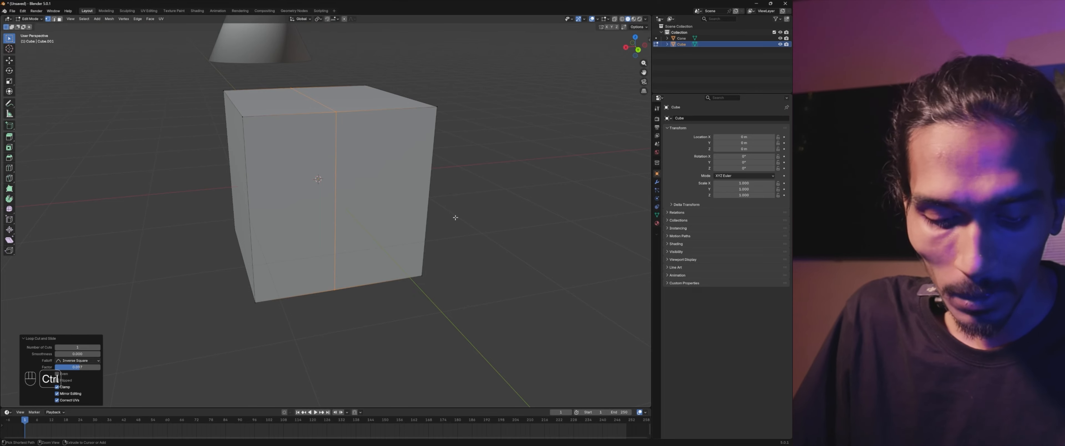
Step: Undo the off-centre loop cut and add a single vertical loop cut exactly centred on the cube
key(ctrl+z)
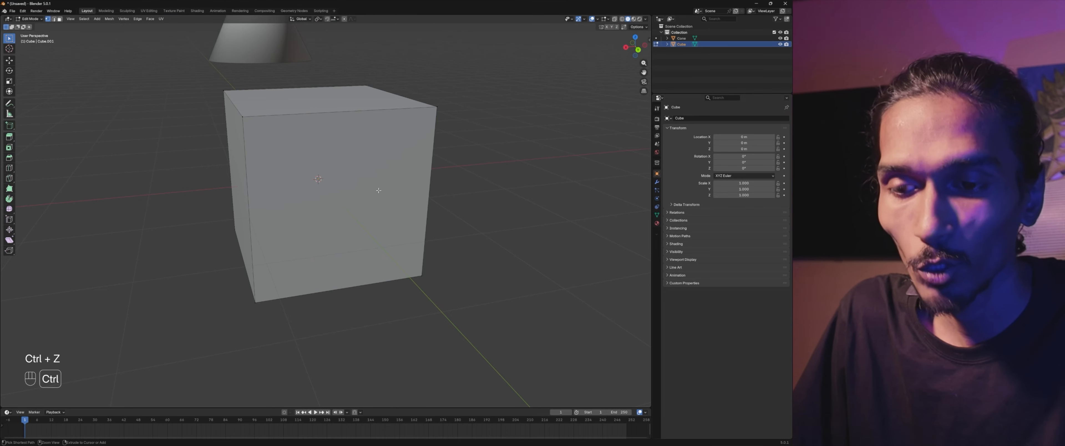
key(ctrl+r)
click(333, 113)
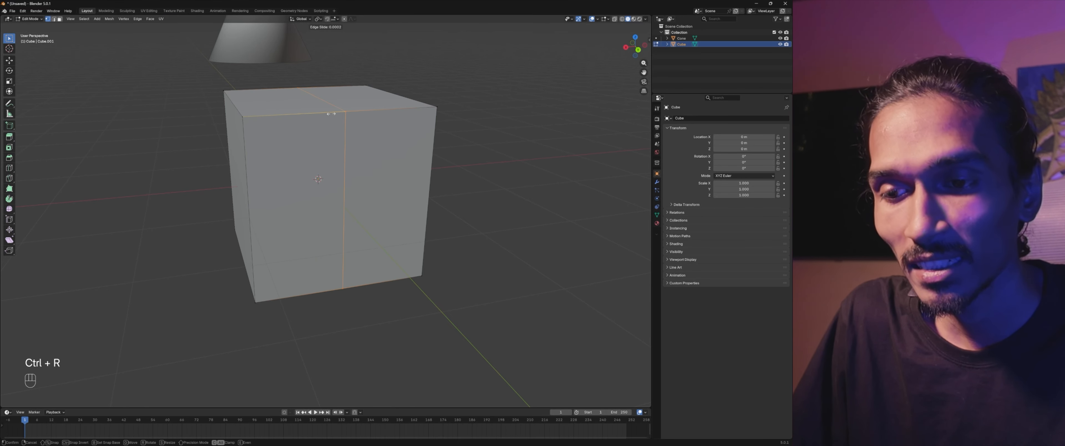
right_click(297, 136)
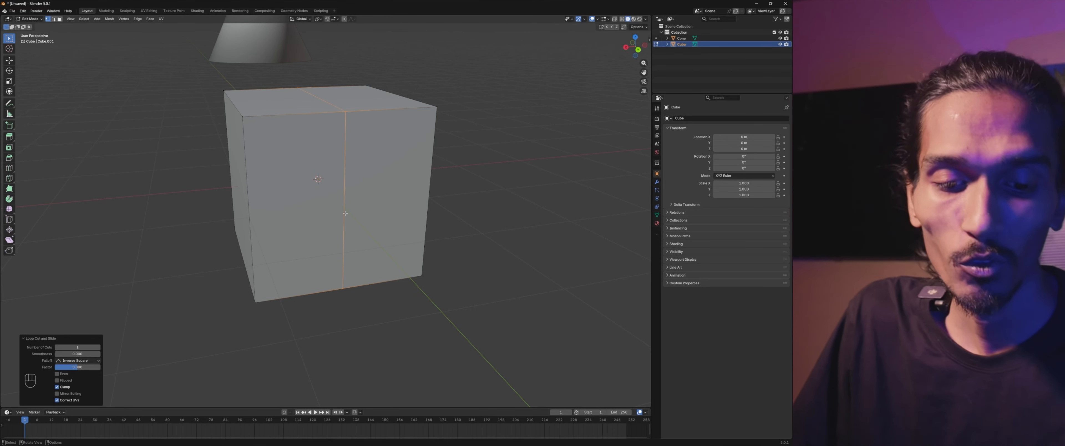
Step: Select the new vertex on the cube's rear top edge and examine how the vertical loop divides the cube
middle_drag(338, 97, 394, 179)
middle_drag(363, 154, 398, 177)
click(269, 88)
middle_drag(269, 88, 348, 221)
middle_drag(356, 187, 302, 102)
middle_drag(331, 195, 334, 183)
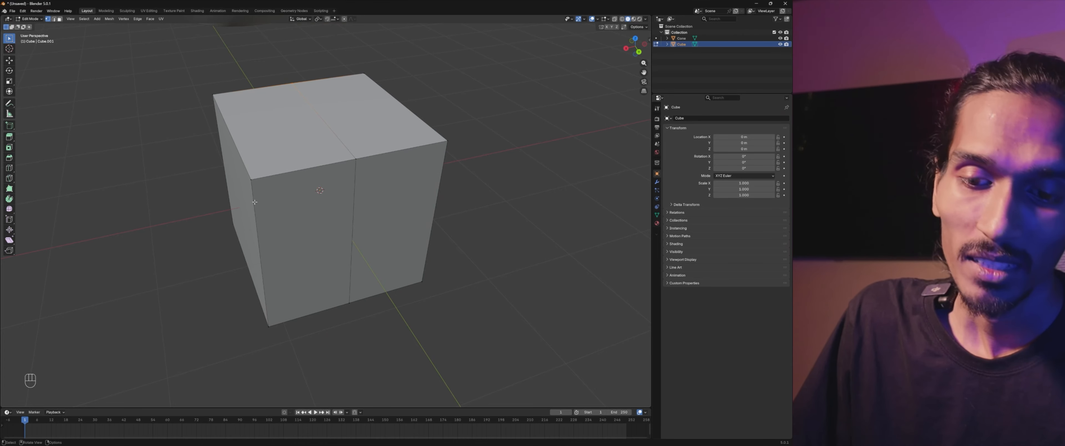
middle_drag(374, 234, 317, 90)
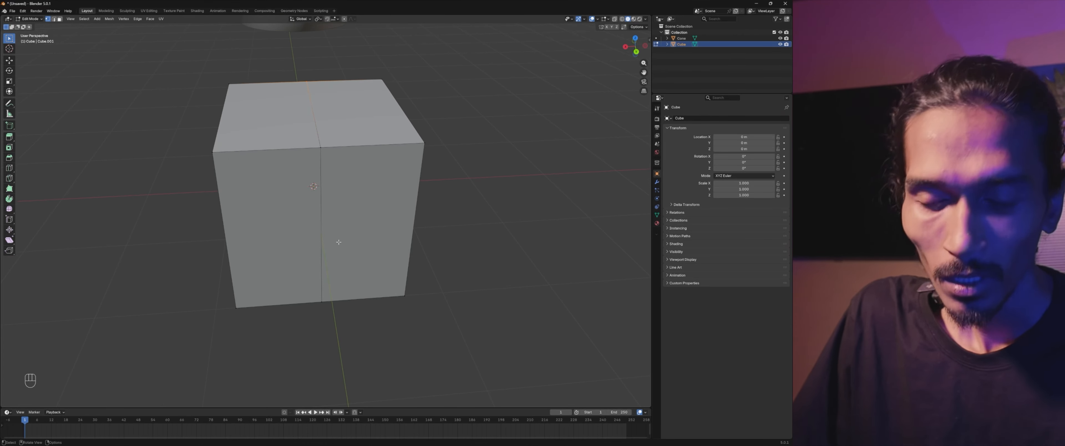
middle_drag(244, 239, 234, 185)
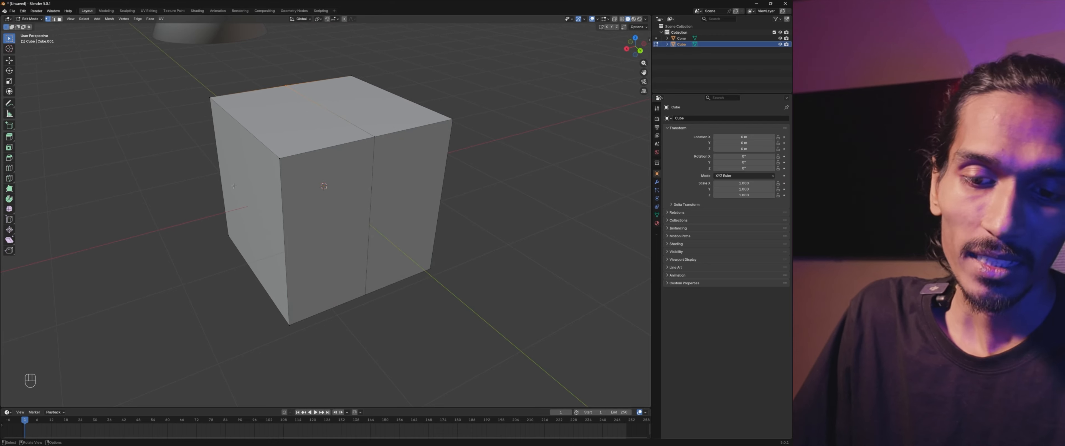
middle_drag(293, 233, 319, 240)
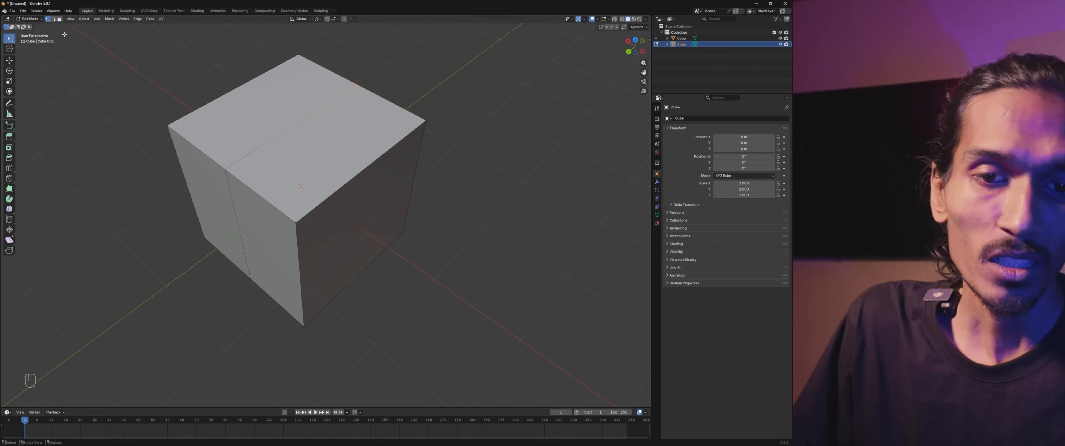
Step: Select the cube's side faces in face selection mode to inspect the split halves, and clear the selection
middle_drag(255, 247, 345, 210)
click(261, 196)
shift+click(325, 192)
shift+click(346, 210)
shift+click(410, 186)
middle_drag(458, 184, 255, 239)
shift+click(386, 216)
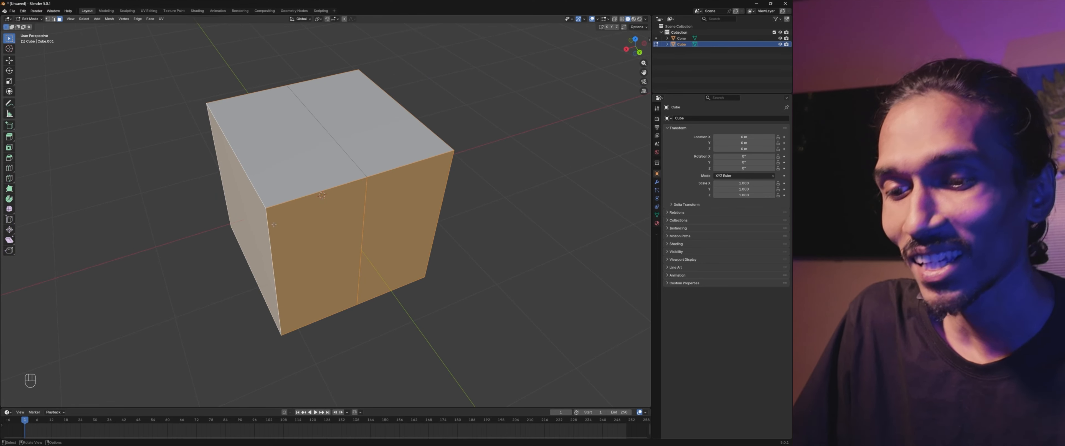
middle_drag(406, 228, 381, 237)
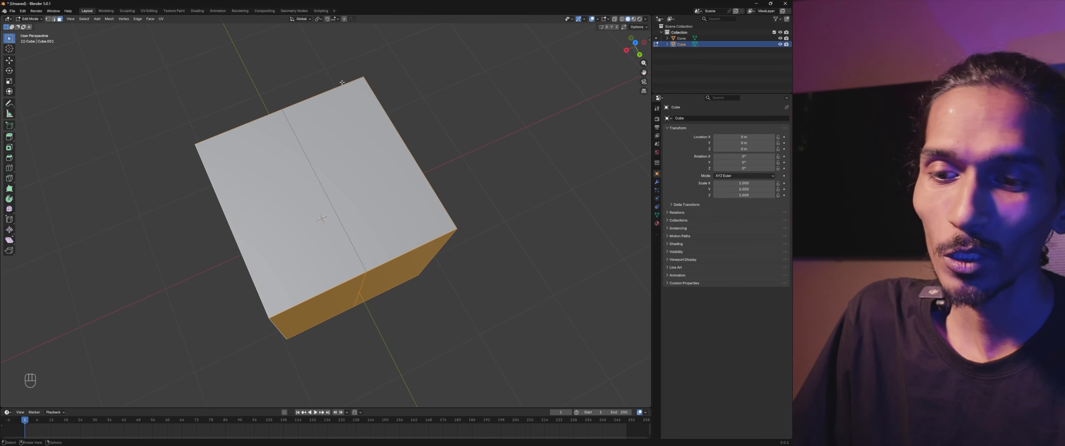
middle_drag(326, 251, 314, 215)
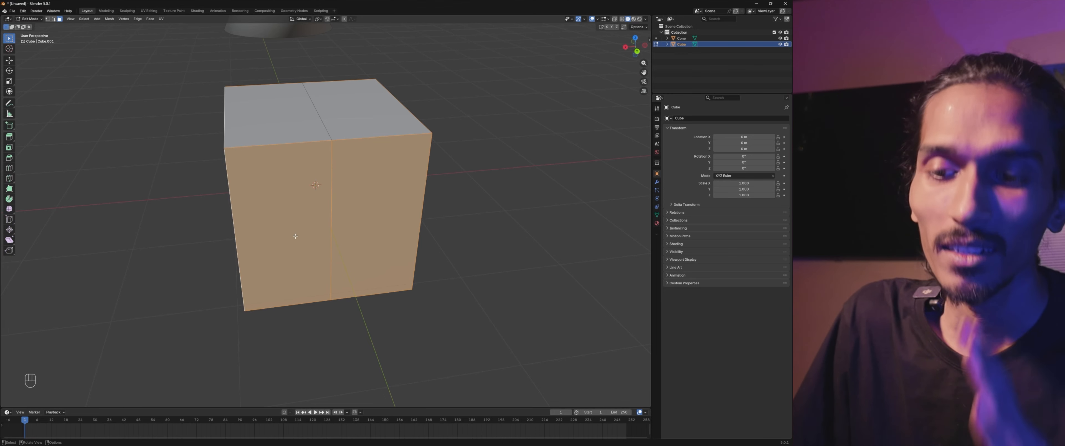
click(155, 143)
Step: Add one centred horizontal loop cut around the cube and clear the selection
mouse_move(297, 226)
middle_down()
mouse_move(315, 232)
mouse_move(307, 220)
middle_up()
key(ctrl+r)
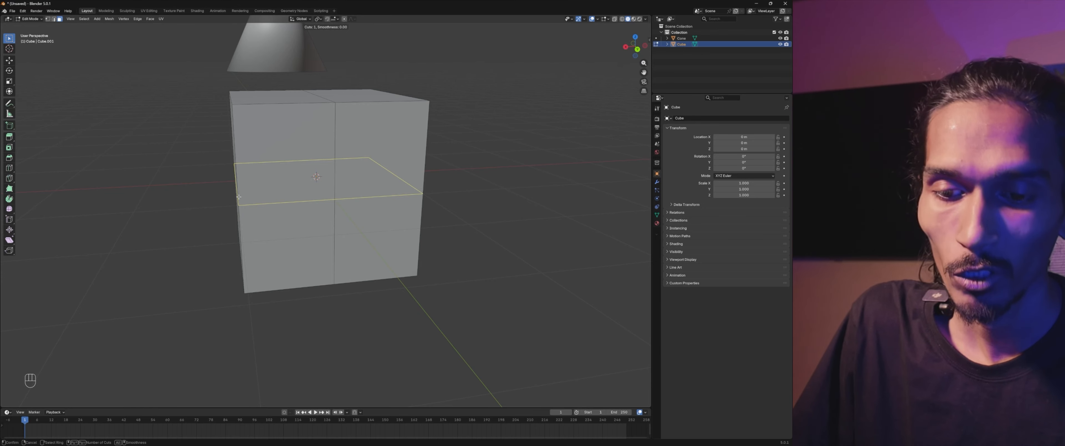
click(238, 197)
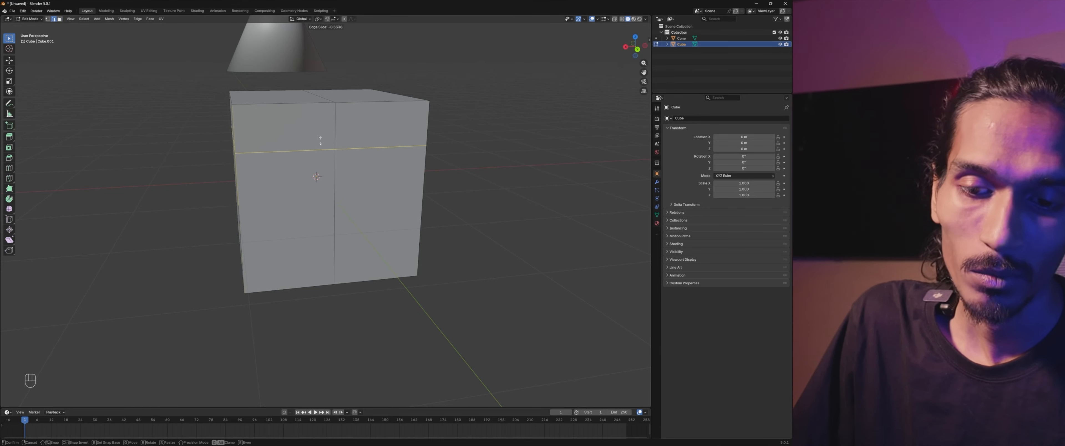
right_click(351, 193)
middle_drag(351, 193, 413, 227)
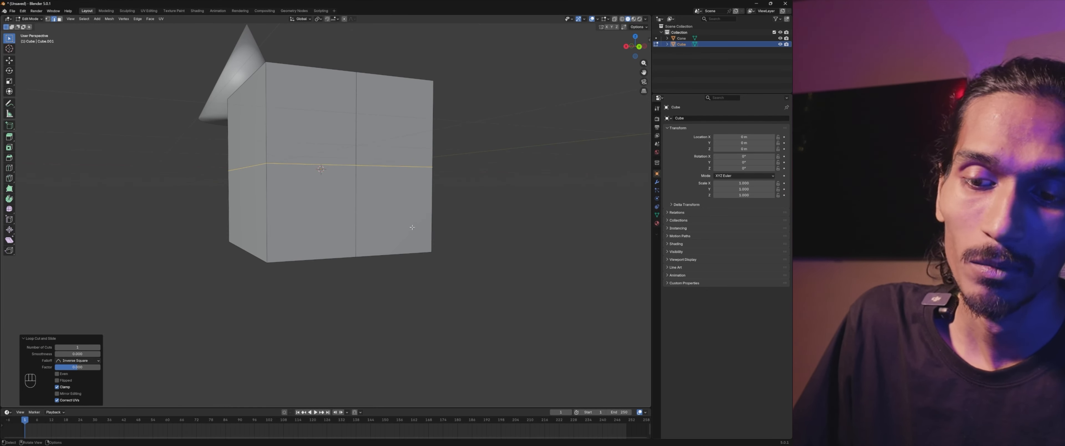
click(471, 225)
Step: Add six evenly spaced horizontal loop cuts across the lower half of the cube and clear the selection
key(ctrl+r)
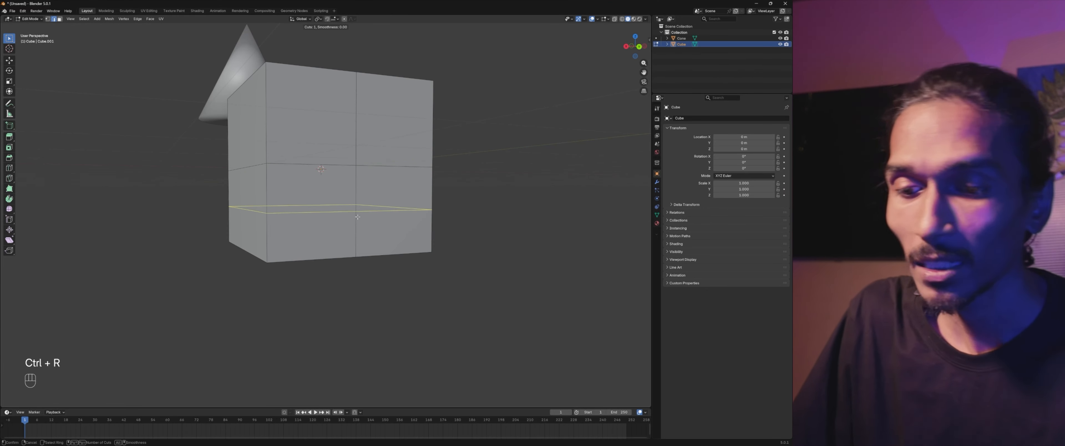
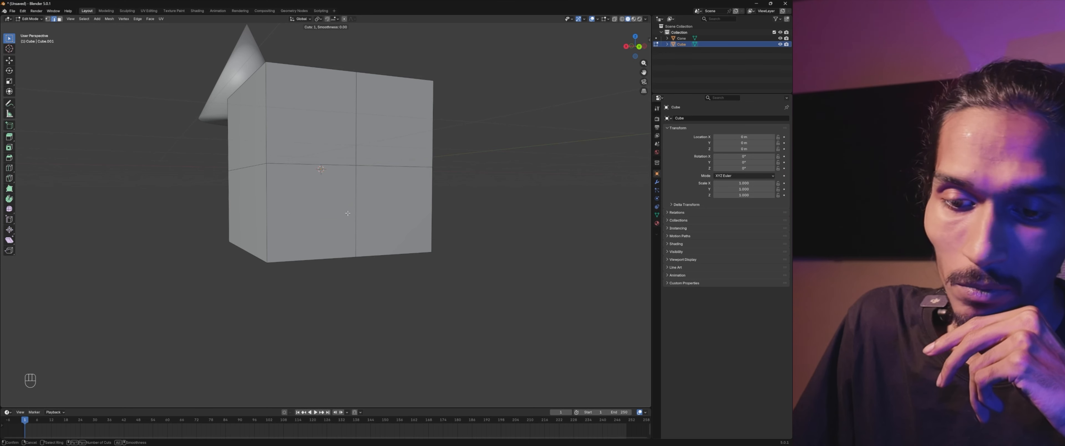
scroll(357, 208, up, 1)
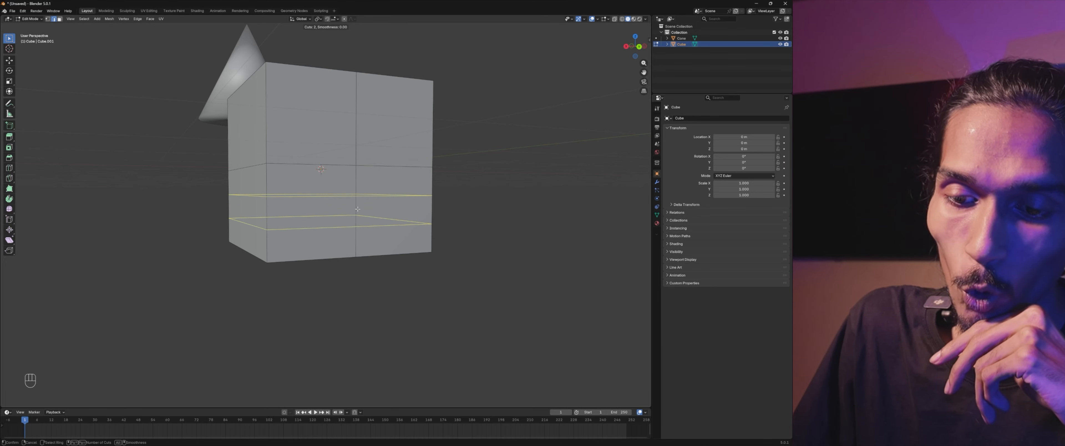
scroll(357, 209, up, 3)
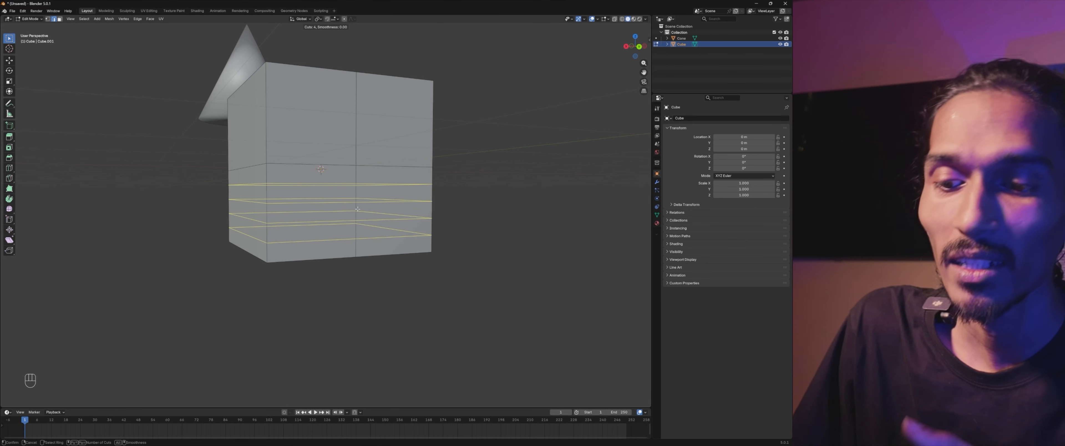
scroll(357, 209, up, 1)
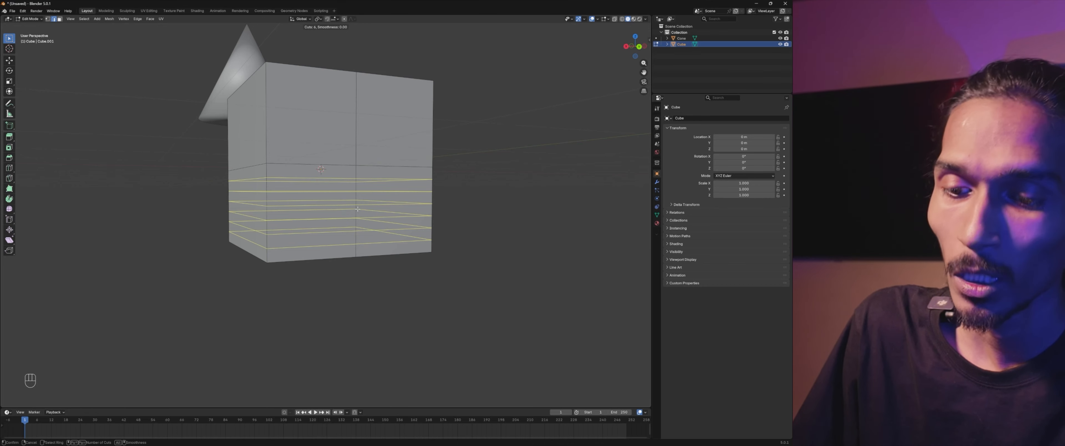
click(357, 209)
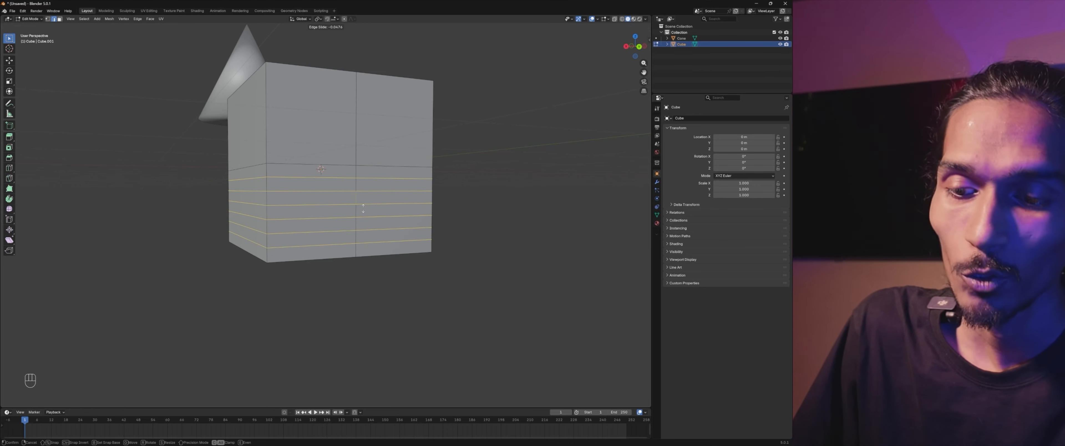
right_click(363, 209)
middle_drag(468, 230, 435, 238)
click(417, 270)
Step: Switch to vertex selection and examine the vertices along the lower-half cuts, leaving nothing selected
middle_drag(416, 269, 466, 269)
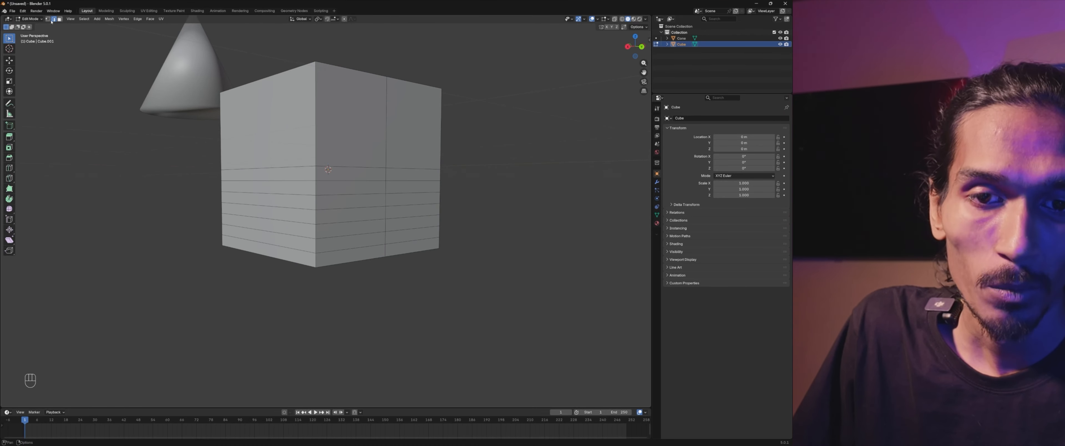
middle_drag(148, 170, 253, 153)
drag(314, 258, 325, 272)
click(317, 297)
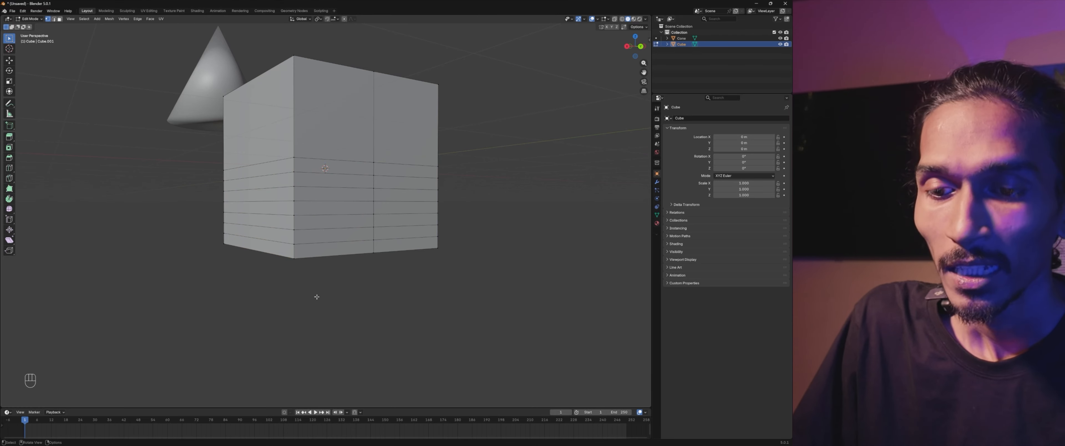
scroll(377, 273, down, 3)
middle_drag(378, 272, 246, 186)
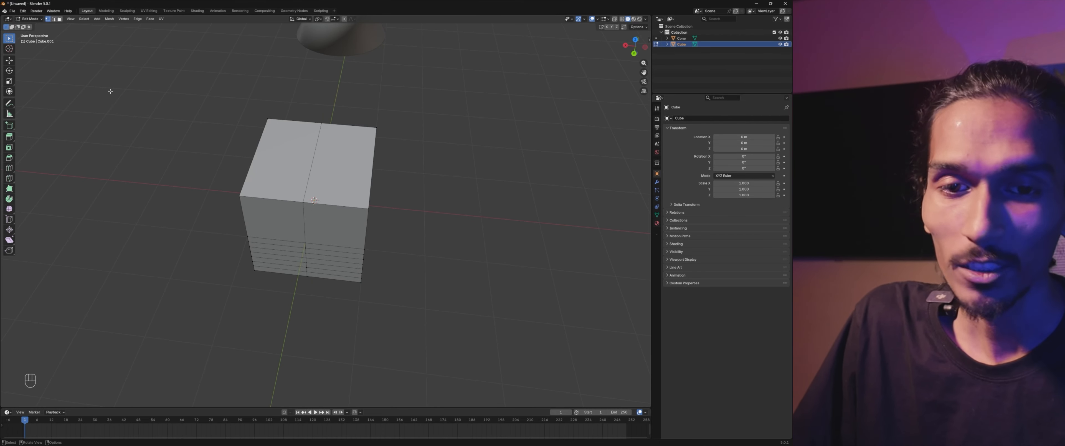
Step: Switch to Object Mode, deselect the cube and examine its surface from several sides
click(29, 18)
click(35, 25)
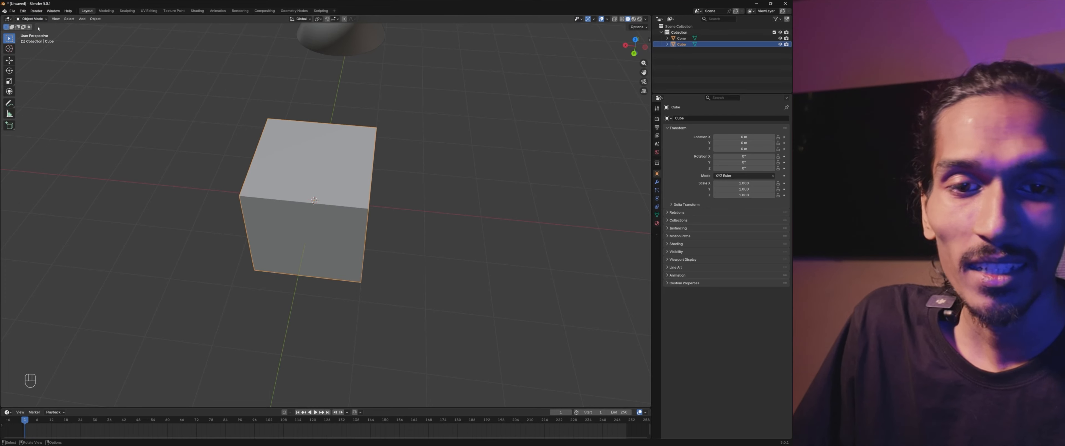
click(206, 159)
middle_drag(277, 207, 239, 187)
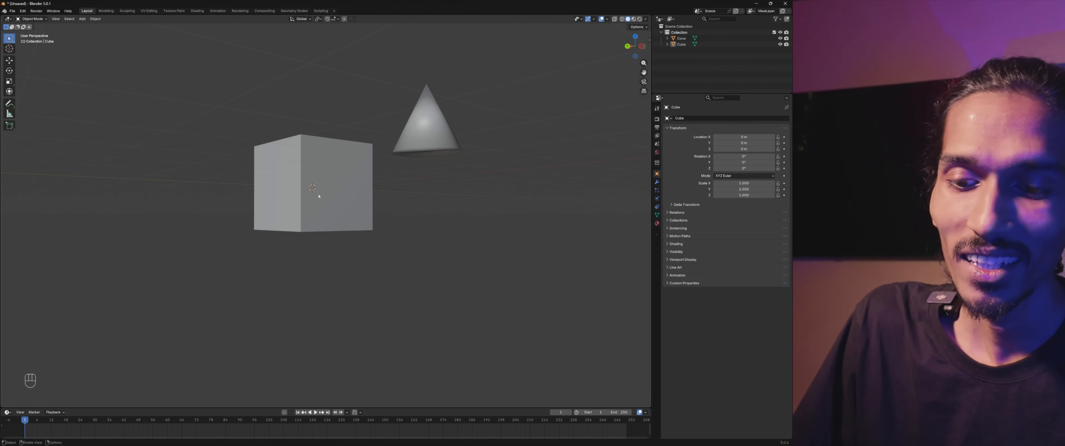
scroll(284, 158, up, 3)
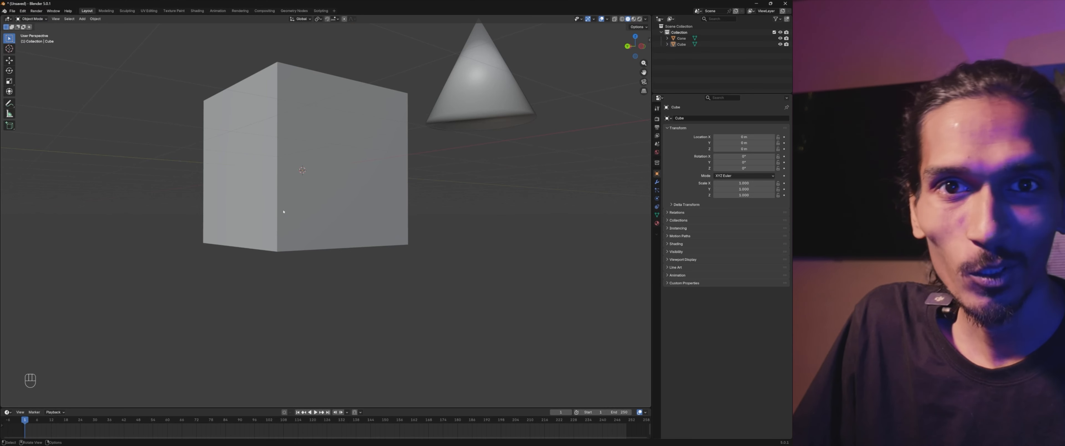
middle_drag(277, 211, 301, 247)
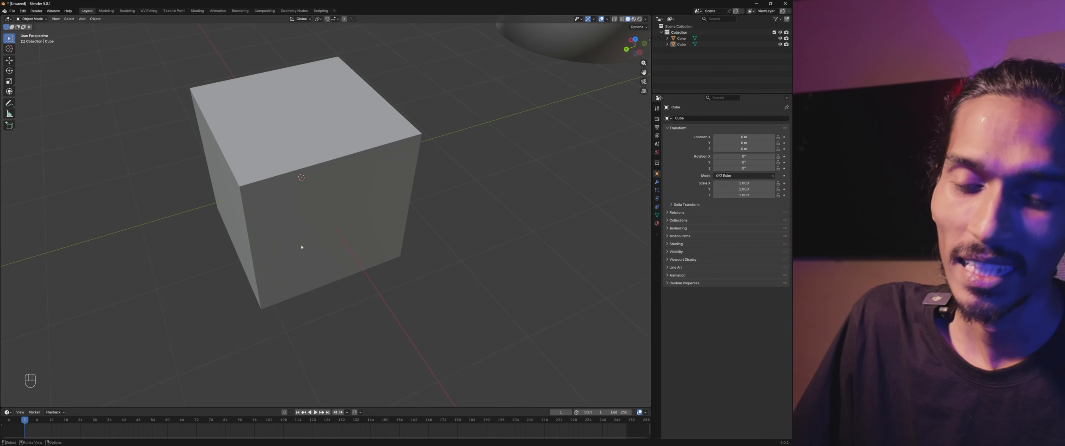
click(39, 20)
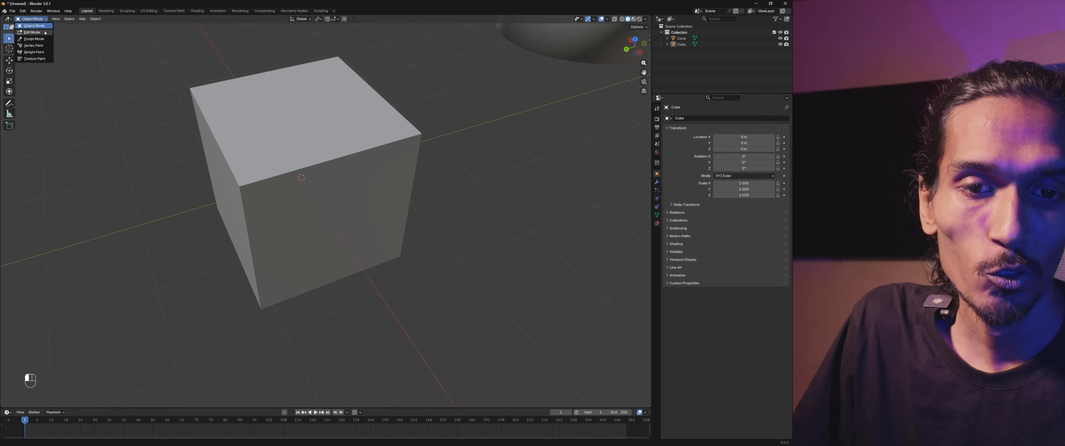
click(33, 31)
scroll(320, 230, down, 5)
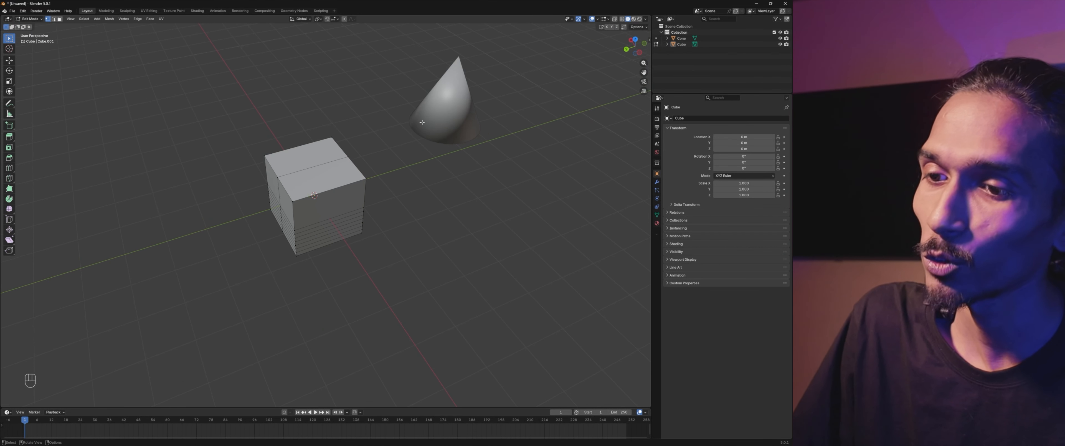
scroll(370, 200, up, 3)
middle_drag(333, 250, 367, 217)
scroll(322, 180, up, 2)
shift+middle_drag(322, 179, 340, 272)
key(ctrl+z)
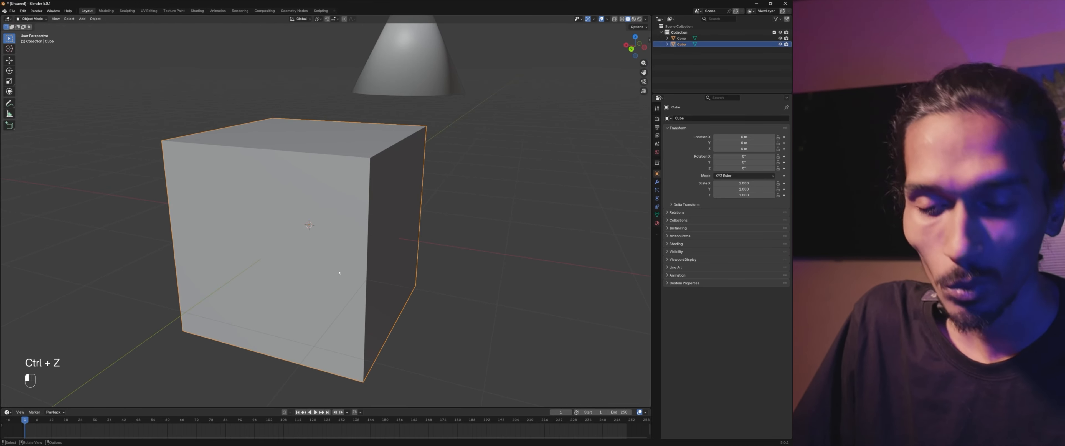
Step: Put the selected cube back into Edit Mode and switch to edge selection
click(33, 18)
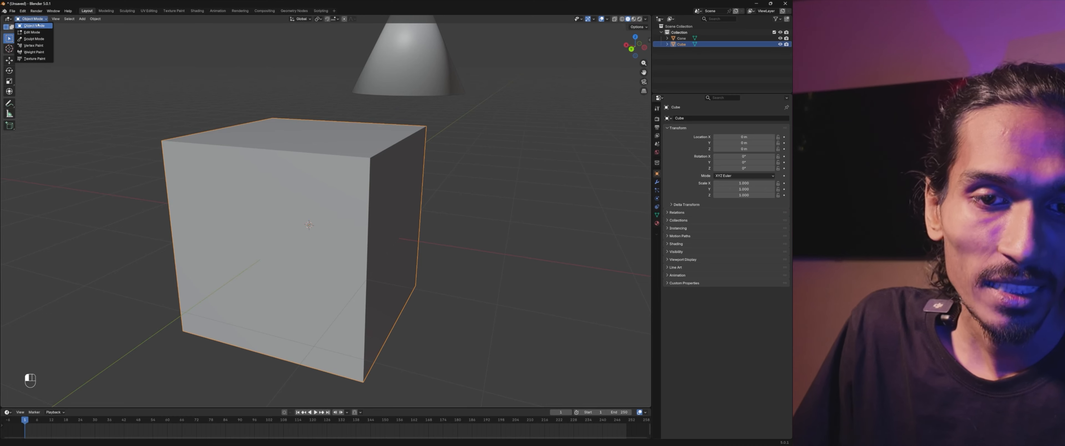
click(40, 33)
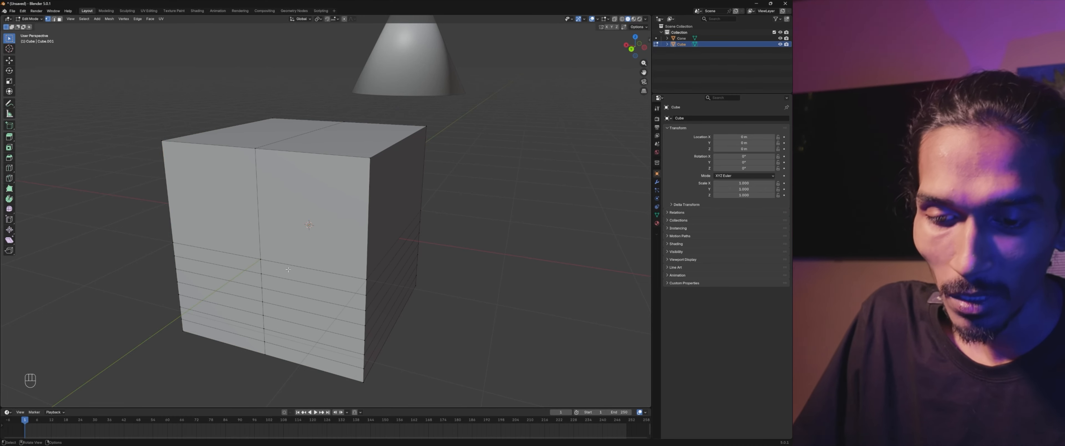
middle_drag(295, 296, 306, 291)
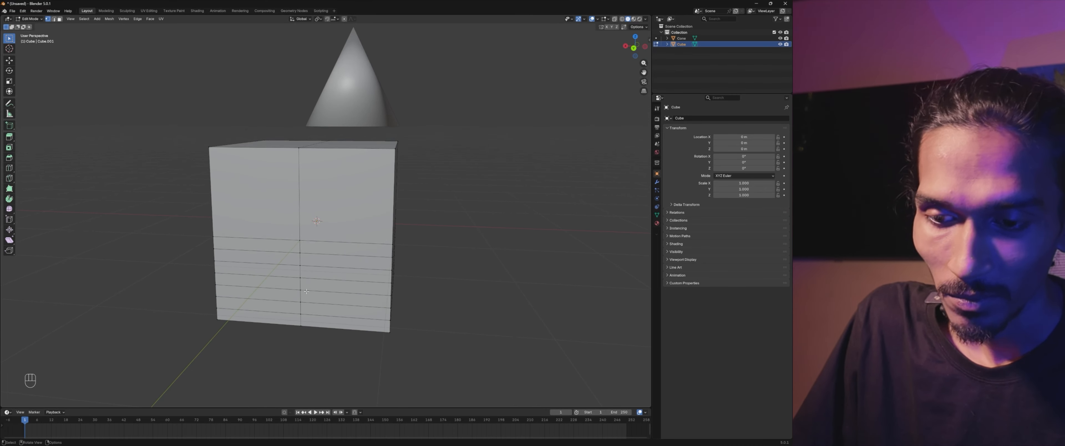
middle_drag(33, 31, 348, 220)
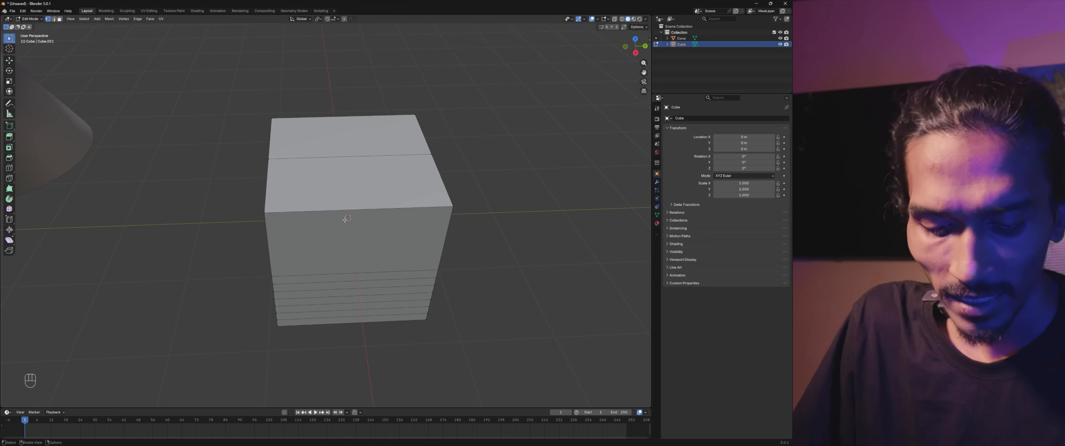
middle_drag(344, 211, 259, 218)
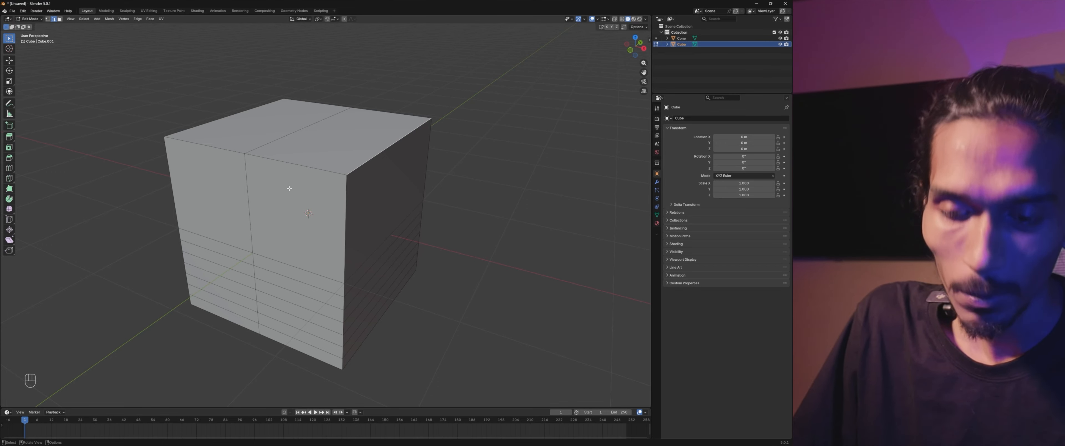
key(ctrl+r)
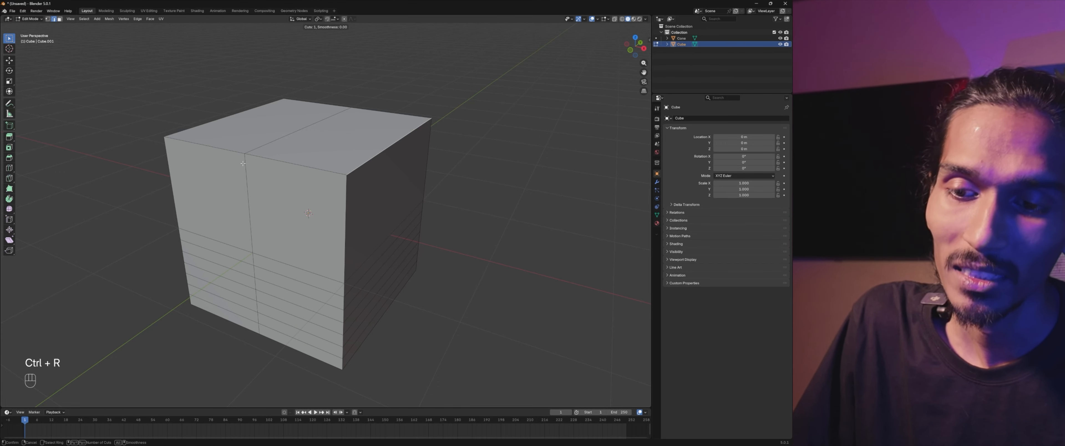
right_click(406, 209)
middle_drag(406, 209, 344, 165)
key(ctrl+b)
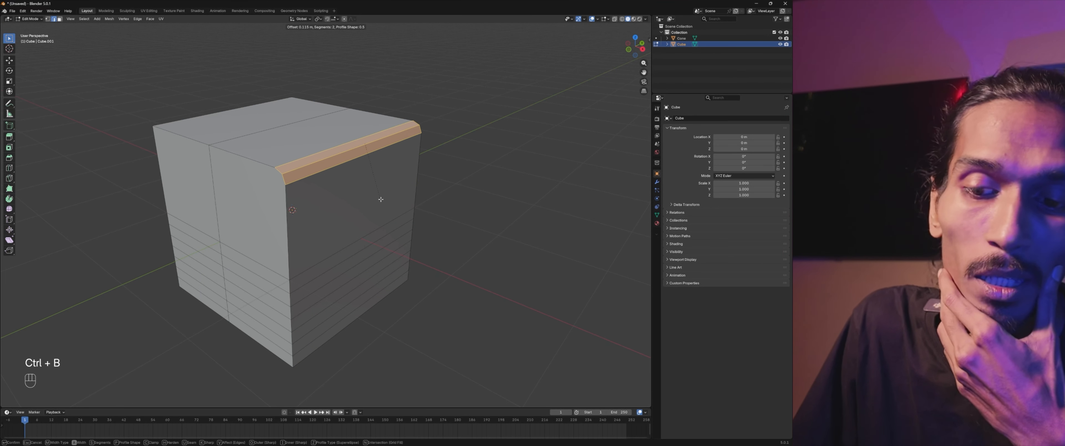
scroll(381, 200, down, 1)
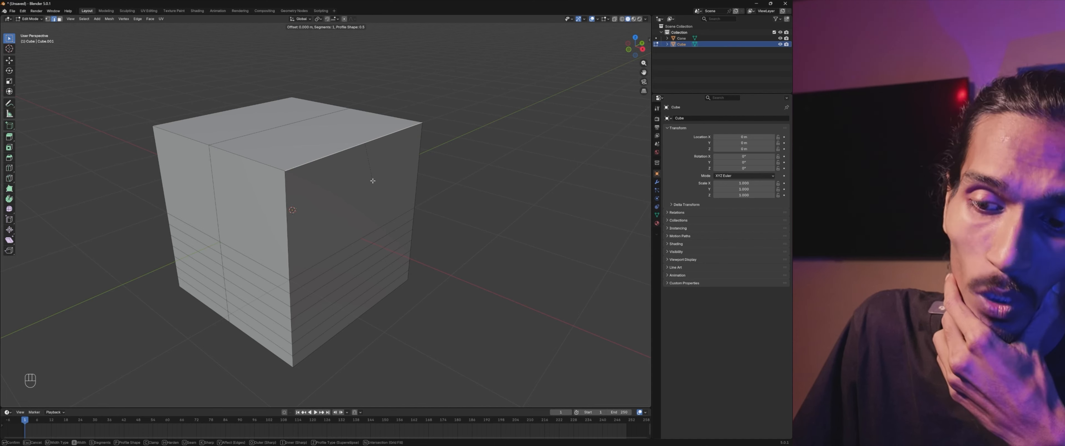
key(Escape)
Step: Bevel the selected upper edge of the cube about 0.3 m wide with a single segment
key(ctrl+b)
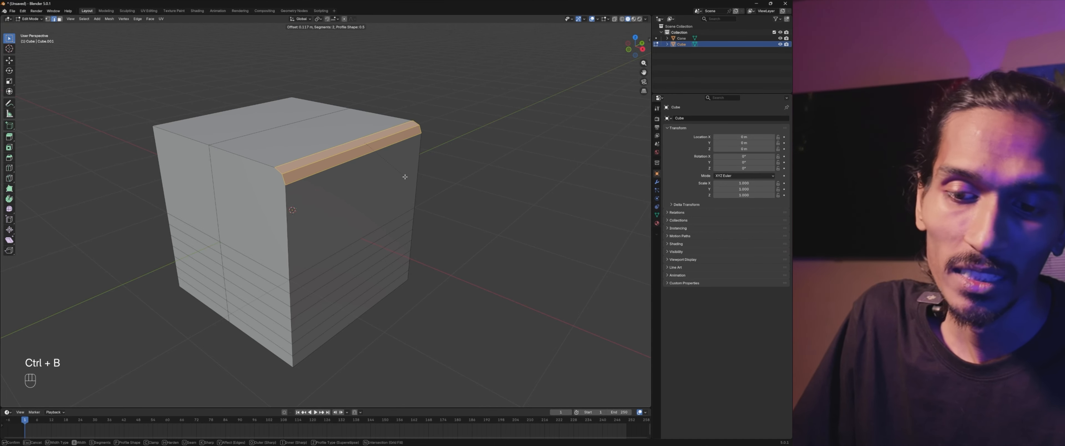
scroll(418, 187, up, 1)
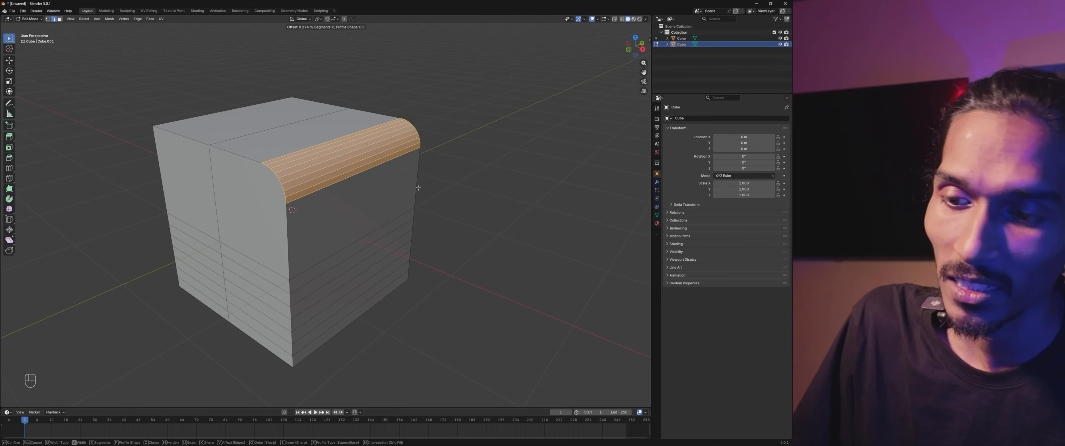
scroll(418, 187, down, 4)
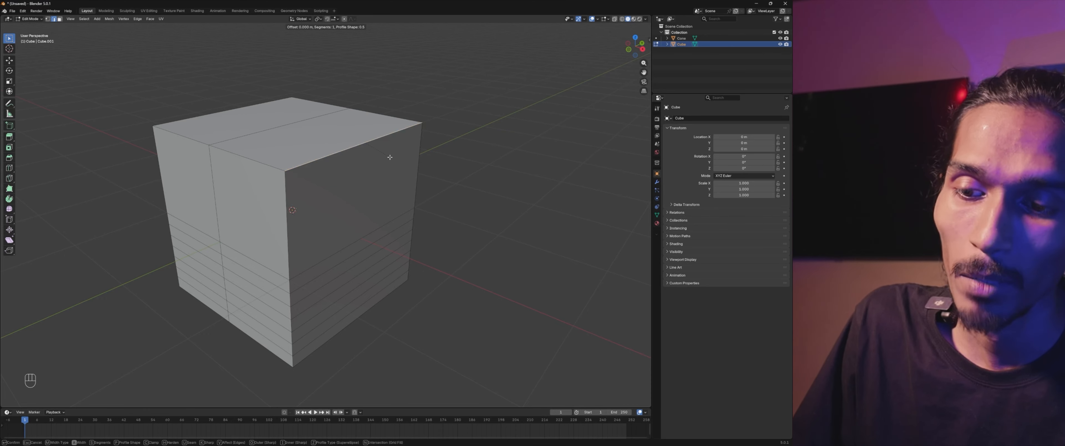
click(426, 176)
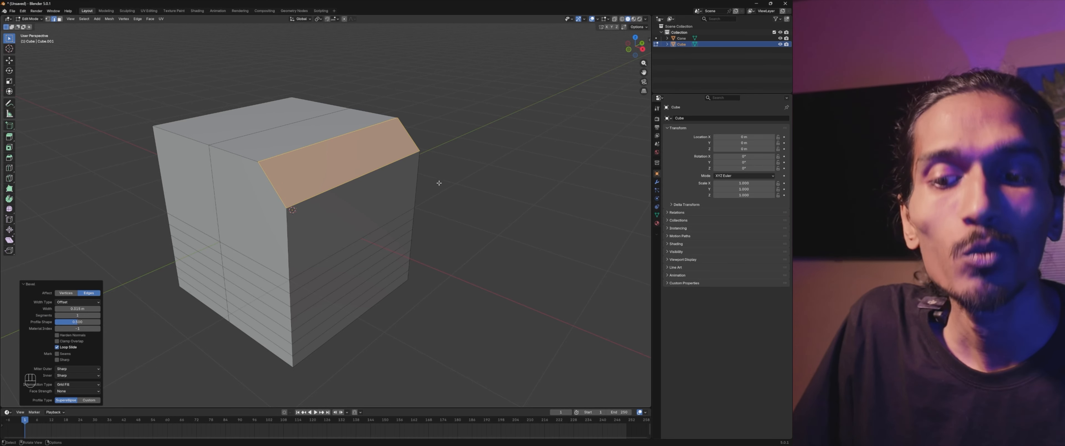
Step: Inset the sloped bevel face by about 0.1 m
middle_drag(430, 190, 423, 211)
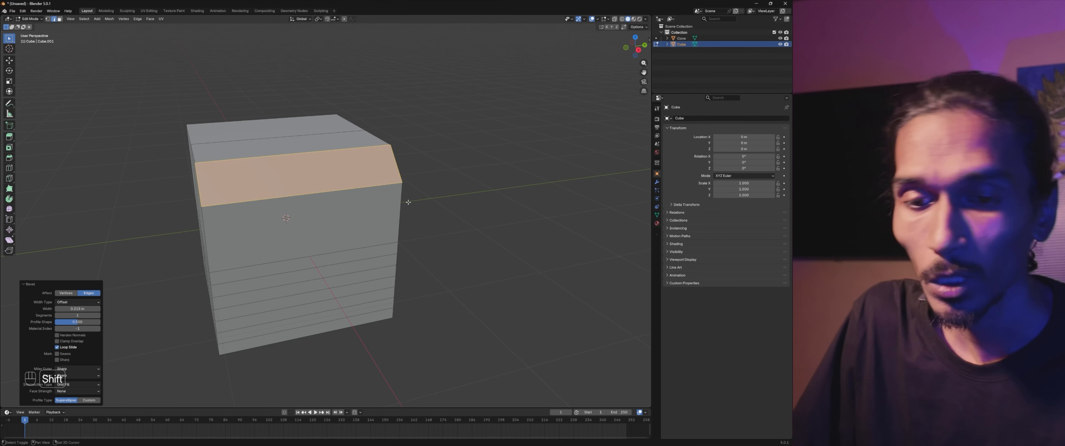
shift+middle_drag(384, 184, 453, 210)
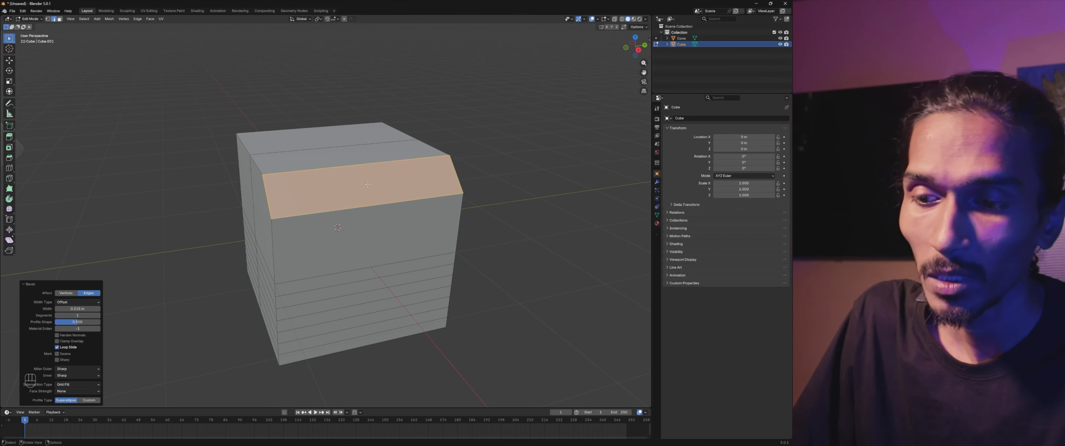
key(i)
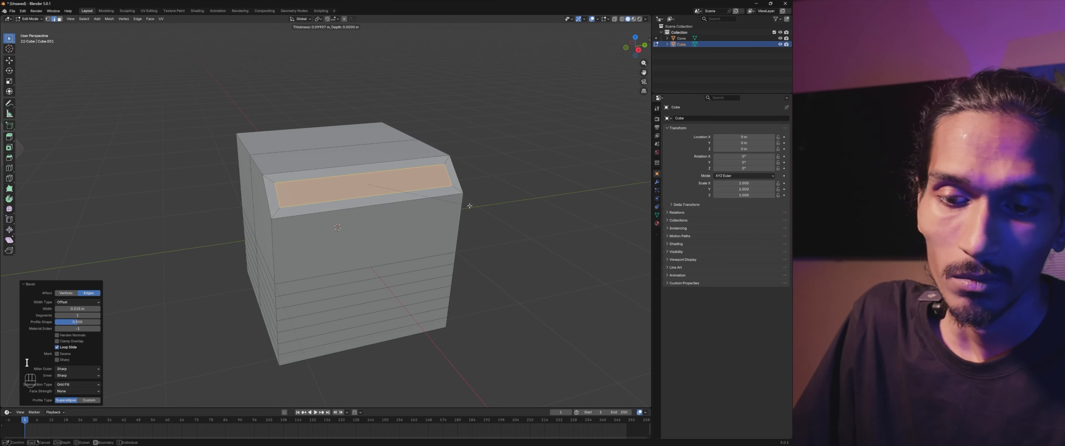
click(469, 206)
Step: Switch to vertex selection and examine the inset face on the bevel from different sides
scroll(445, 143, up, 5)
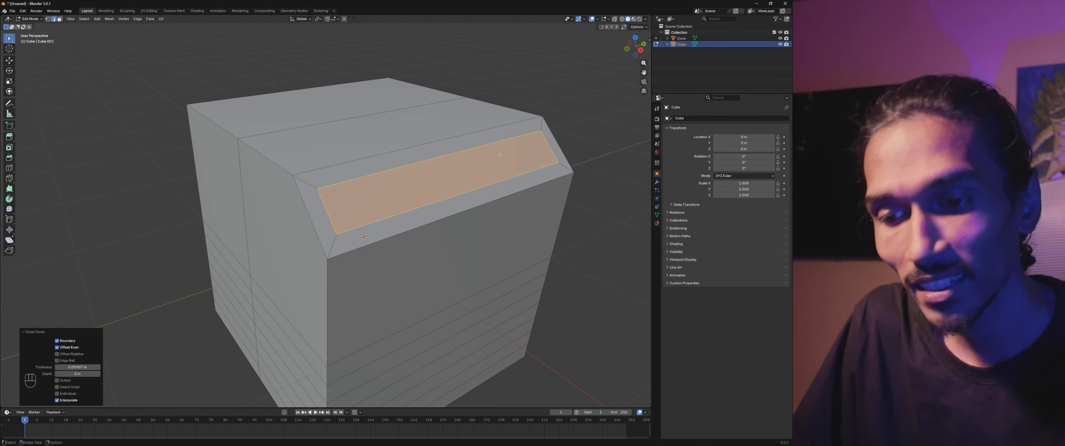
click(48, 18)
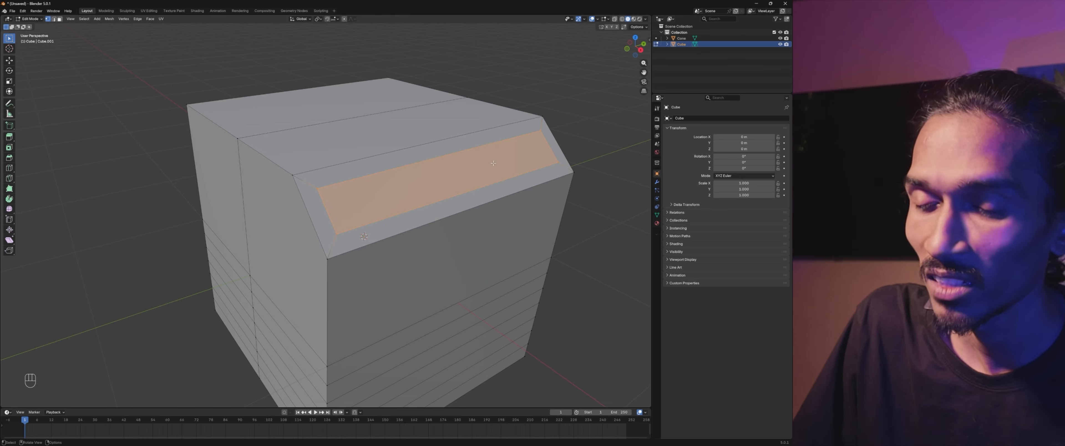
scroll(493, 163, down, 3)
mouse_move(424, 211)
middle_down()
mouse_move(457, 219)
mouse_move(395, 221)
mouse_move(411, 217)
middle_up()
scroll(373, 204, up, 3)
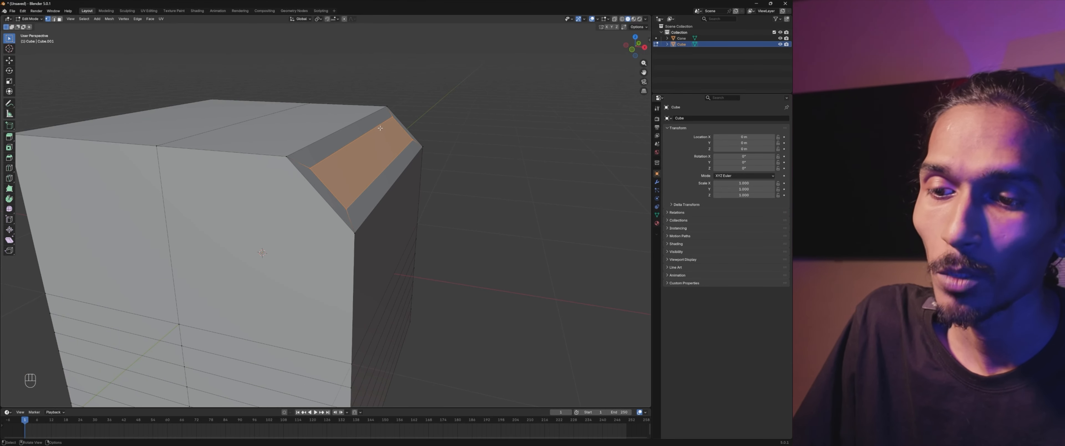
scroll(404, 144, down, 3)
key(g)
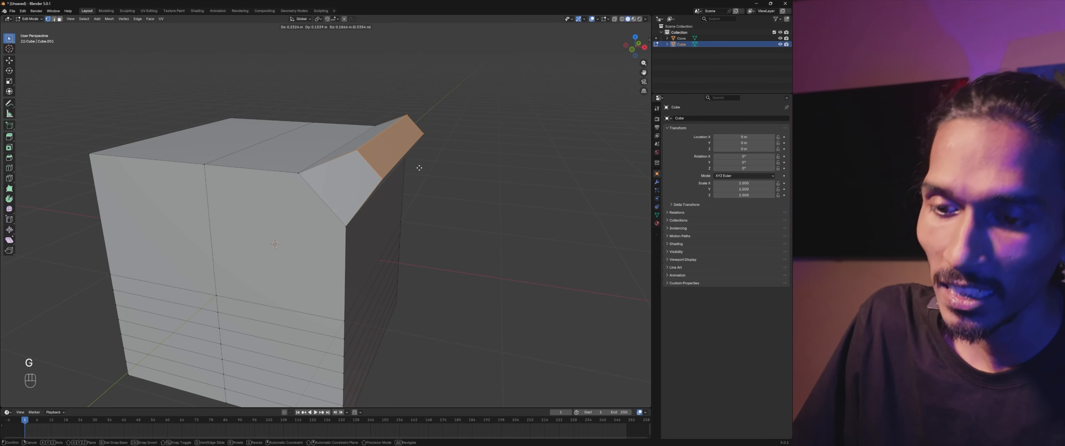
right_click(467, 155)
middle_drag(354, 181, 391, 209)
key(g)
right_click(462, 181)
Step: Extrude the inset bevel face outward along its normal by about 0.62 m
middle_drag(462, 180, 411, 221)
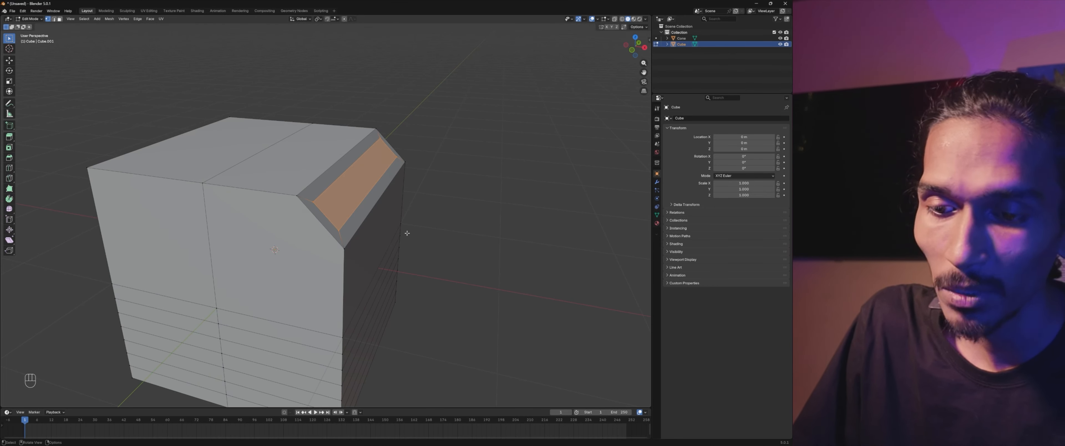
key(e)
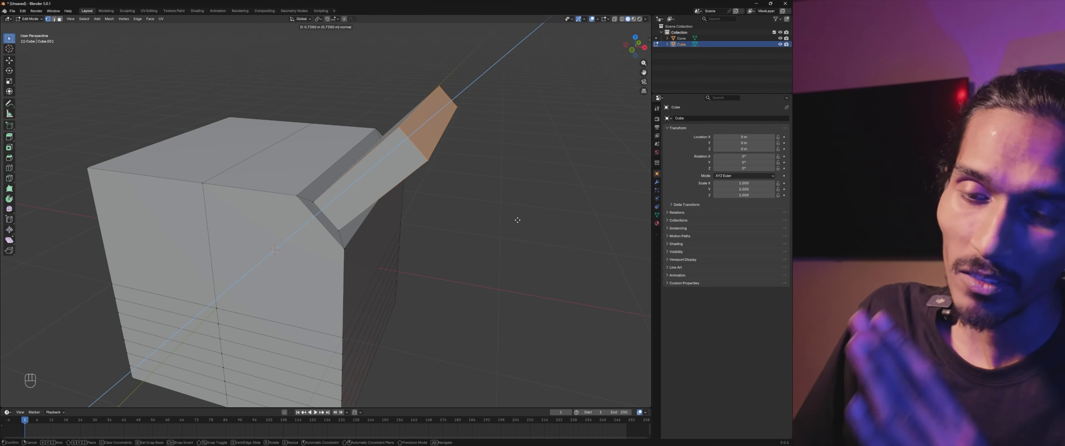
click(505, 230)
Step: Inset the end face of the extruded block and extrude the inner face inward to form a recessed slot
middle_drag(506, 230, 431, 230)
middle_drag(454, 192, 469, 214)
key(i)
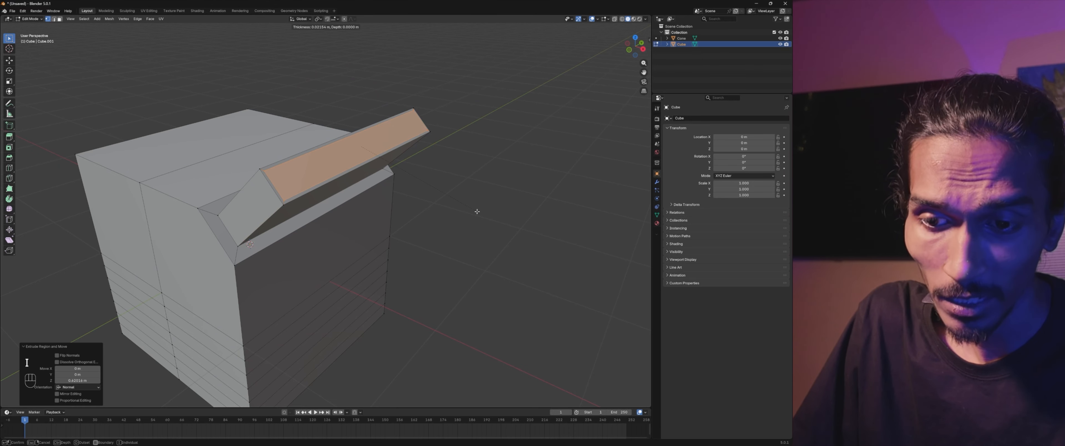
click(455, 215)
middle_drag(447, 219, 435, 221)
key(e)
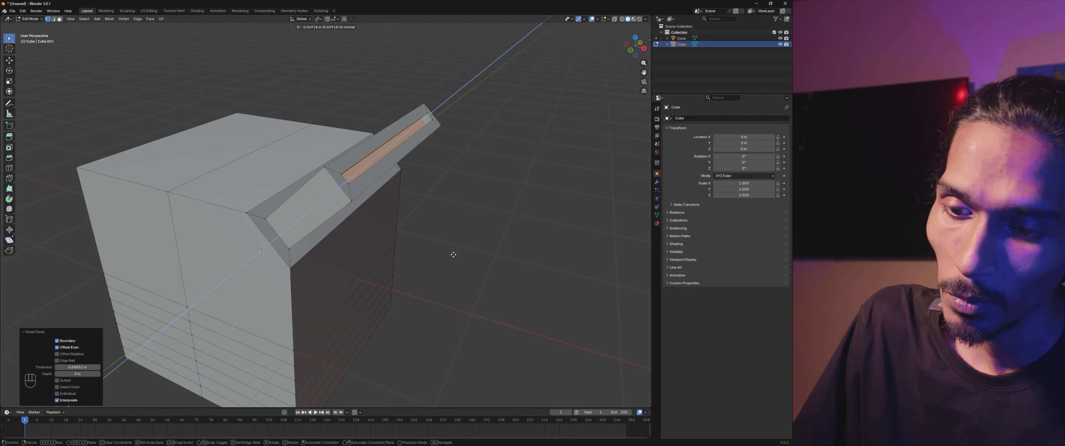
click(425, 291)
middle_drag(423, 293, 421, 228)
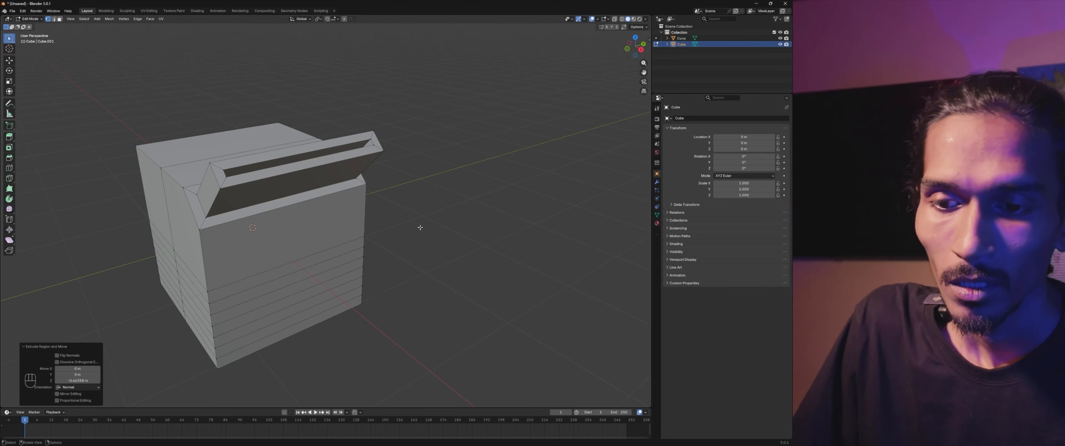
Step: In face selection, inset the uppermost narrow face beside the vertical cut and extrude it outward as a ledge
middle_drag(416, 197, 352, 231)
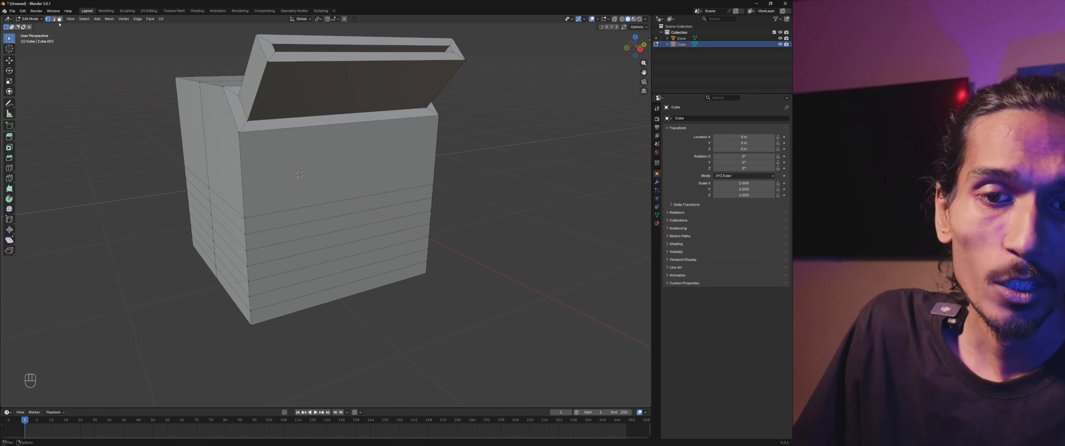
middle_drag(194, 190, 244, 177)
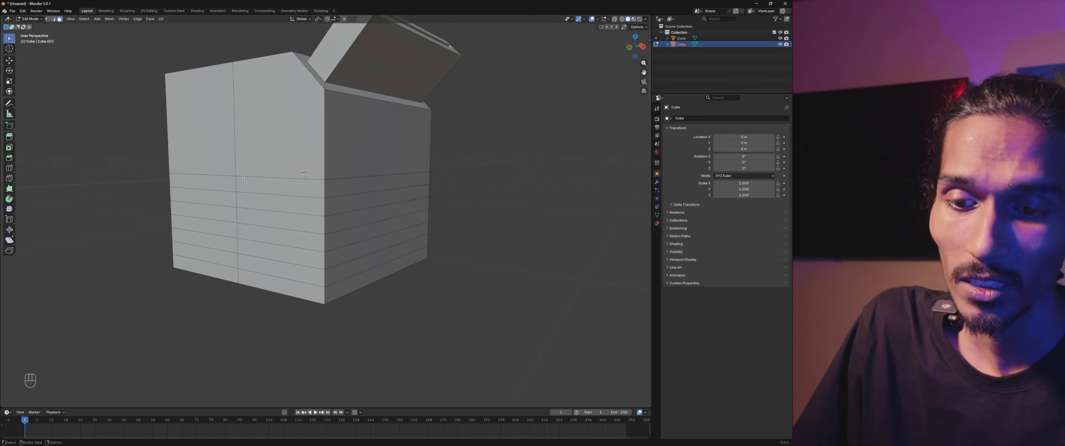
click(267, 191)
scroll(326, 188, up, 2)
key(i)
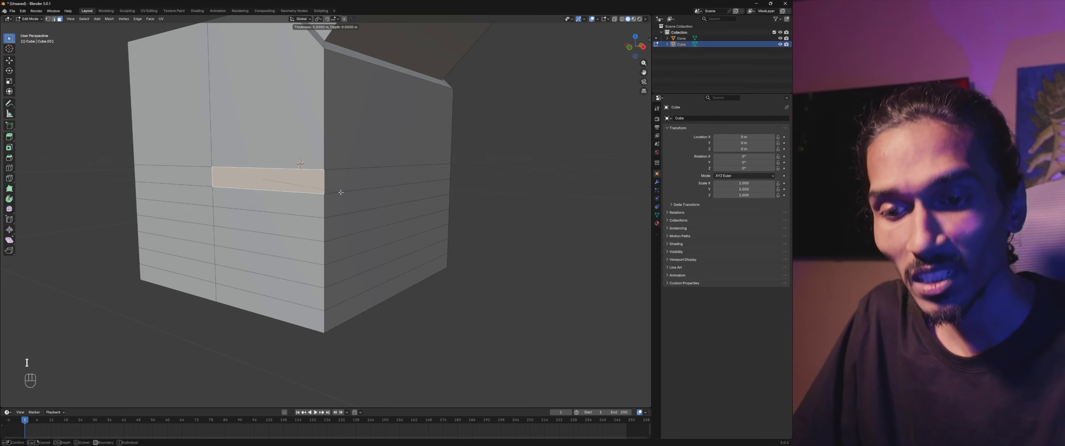
click(334, 191)
key(e)
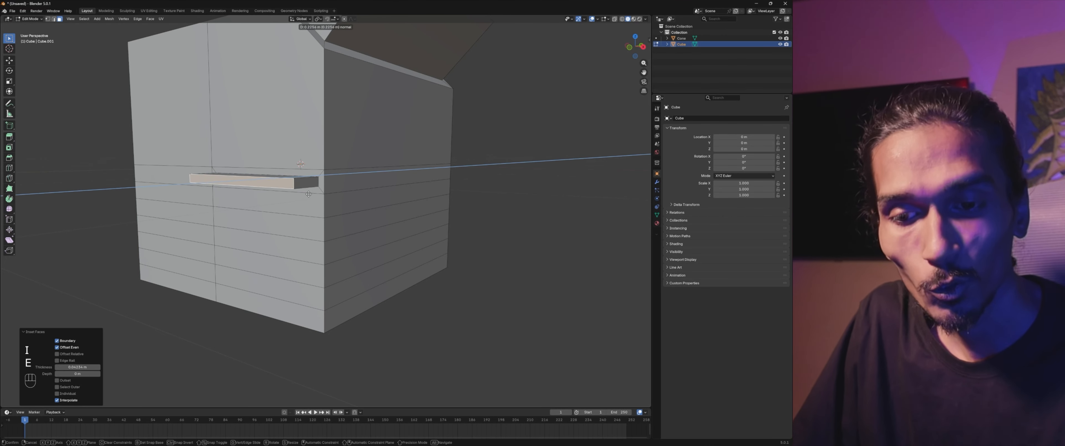
click(328, 207)
Step: Select the narrow face directly below the ledge and try an outward inset and a scale on it
click(298, 204)
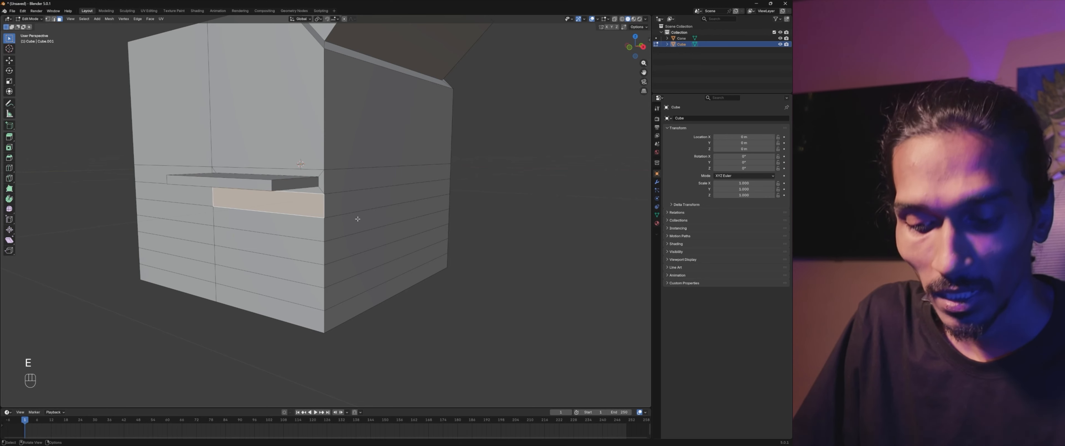
key(i)
key(o)
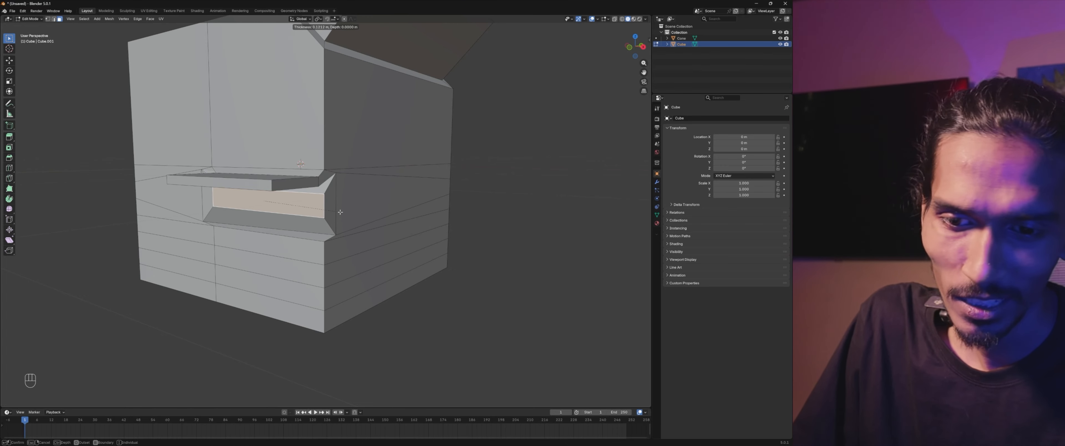
key(Escape)
key(s)
right_click(326, 210)
Step: Inset the selected narrow face below the ledge slightly and extrude it inward as a recess
key(i)
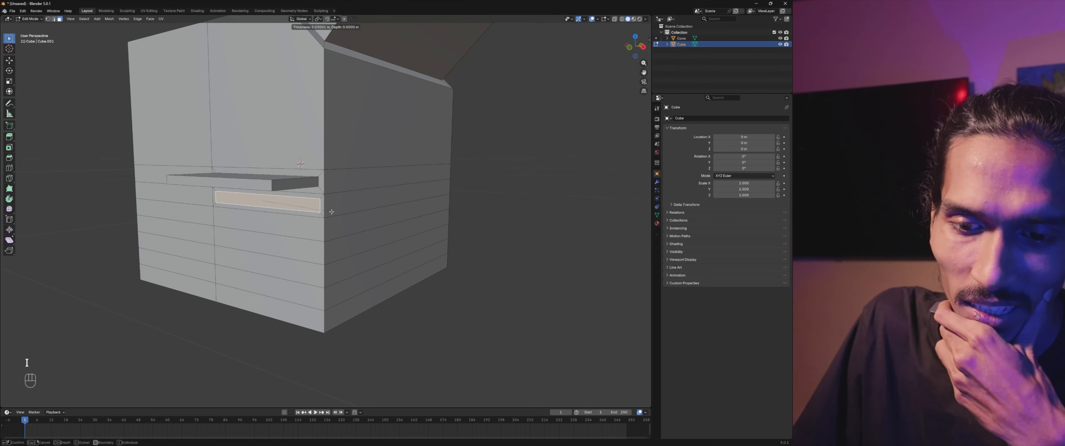
click(329, 211)
key(e)
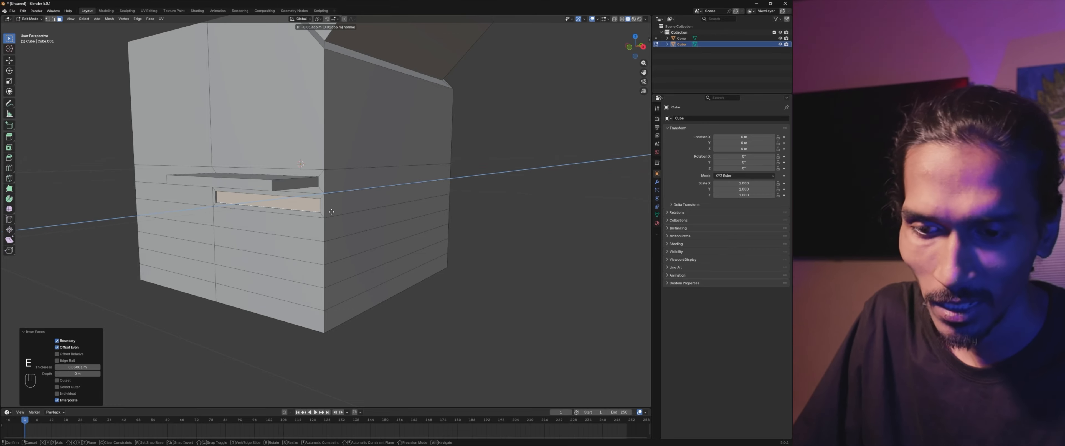
click(343, 212)
middle_drag(343, 212, 337, 198)
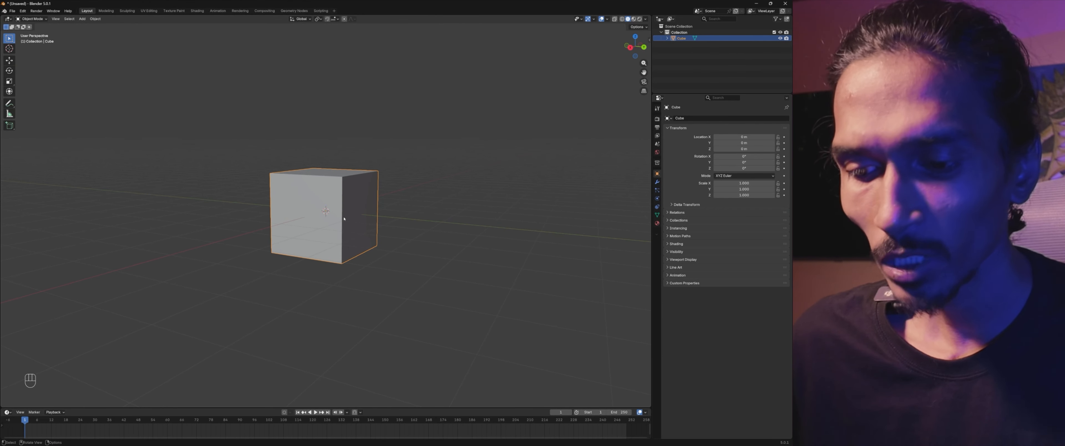
Step: Apply smooth shading to the plain cube in Object Mode and examine its surface from another side
click(471, 239)
shift+middle_drag(471, 239, 443, 222)
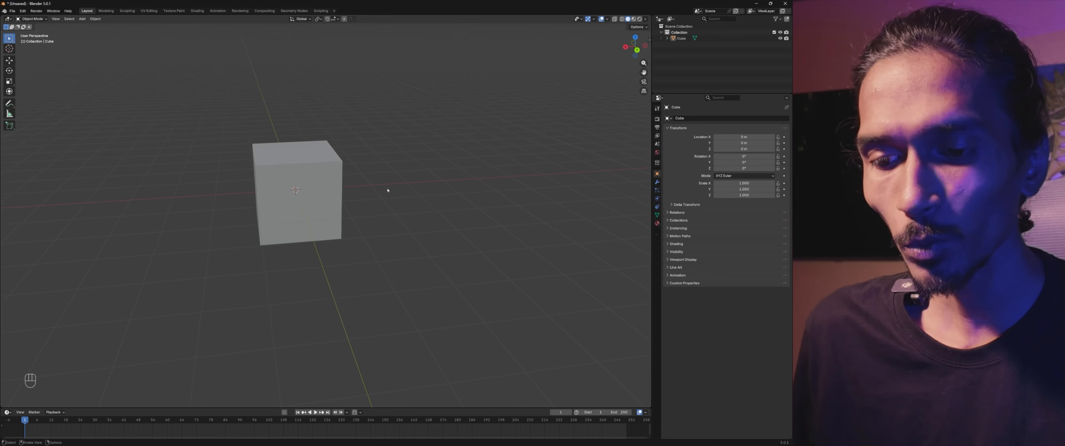
scroll(364, 193, up, 2)
click(305, 198)
right_click(283, 191)
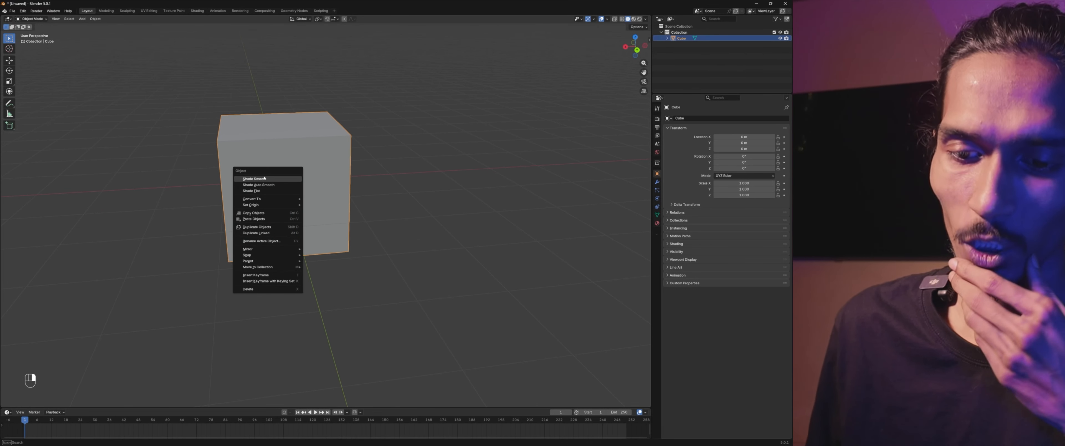
click(255, 179)
mouse_move(387, 197)
middle_down()
mouse_move(392, 186)
mouse_move(423, 214)
mouse_move(418, 223)
mouse_move(361, 206)
mouse_move(459, 197)
mouse_move(359, 203)
mouse_move(322, 222)
mouse_move(473, 175)
mouse_move(450, 126)
mouse_move(449, 158)
middle_up()
shift+middle_drag(449, 158, 366, 190)
Step: In Edit Mode, add a horizontal loop cut around the smooth-shaded cube and slide it up close to the top edges
click(285, 217)
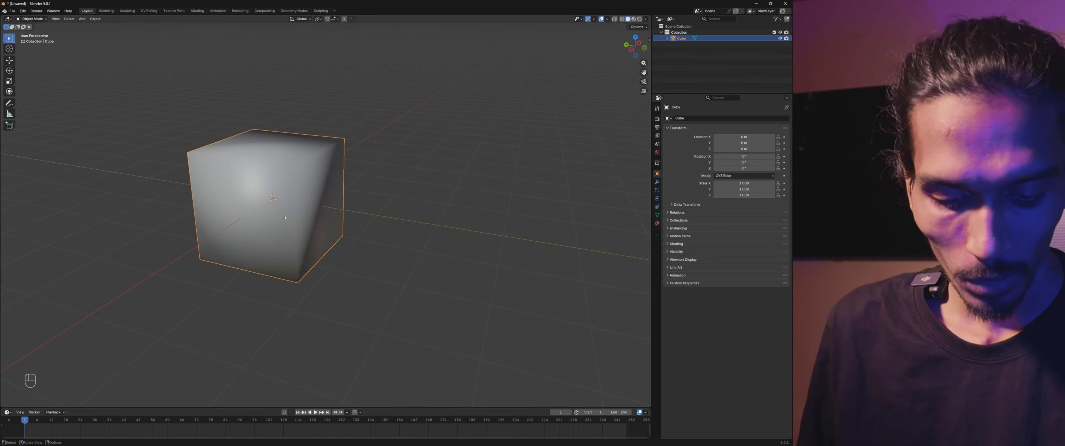
key(Tab)
shift+middle_drag(259, 265, 298, 269)
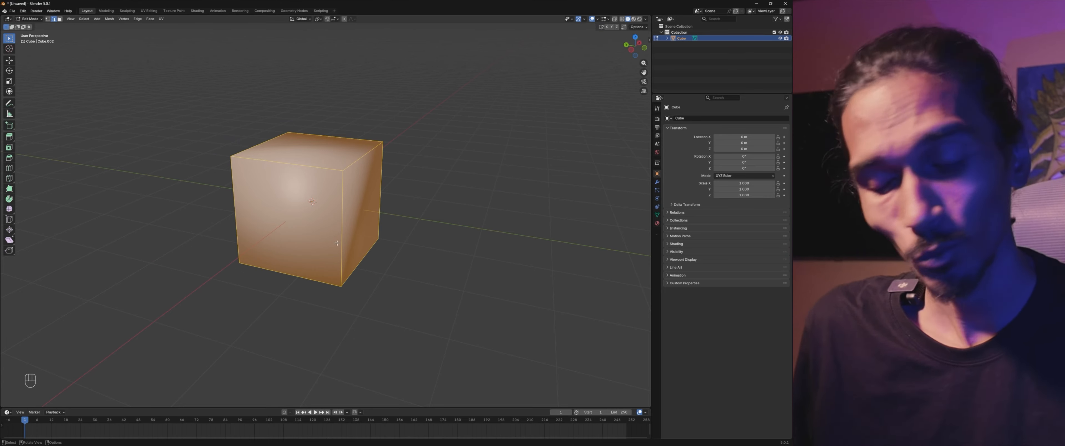
scroll(376, 217, up, 2)
shift+middle_drag(377, 218, 344, 233)
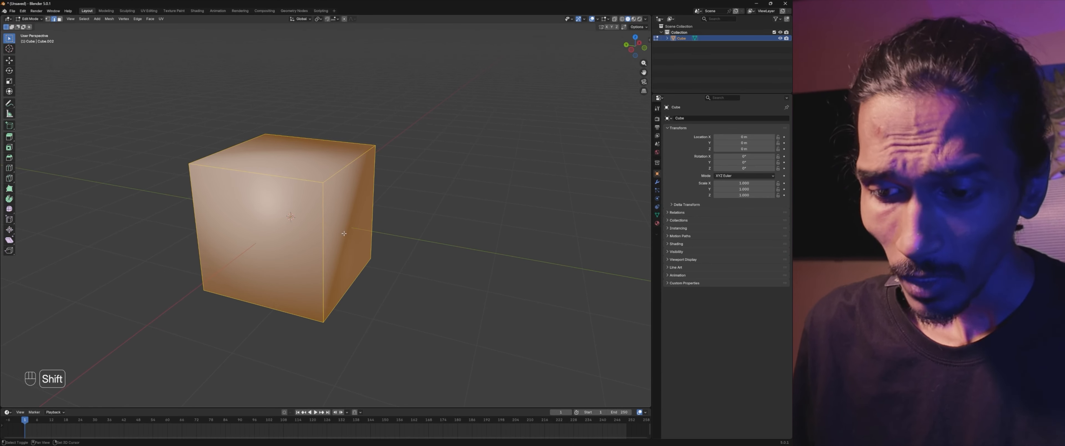
key(ctrl+r)
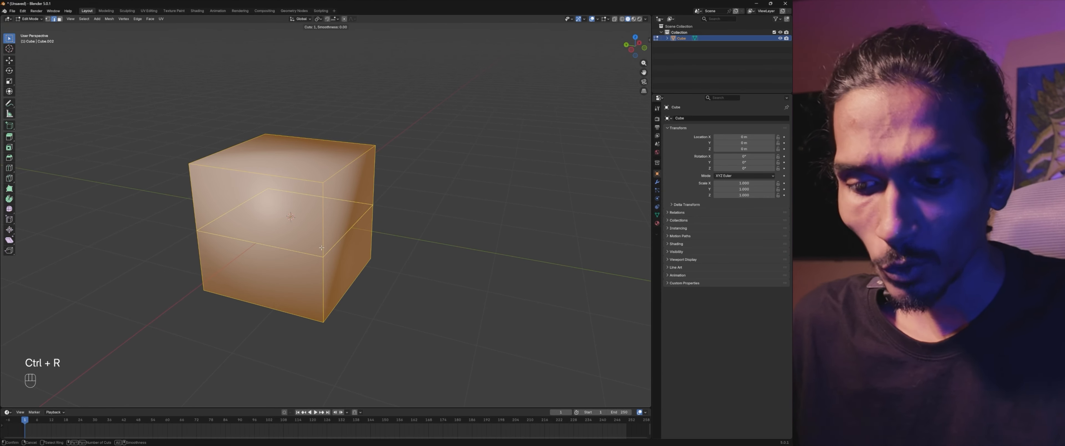
click(323, 249)
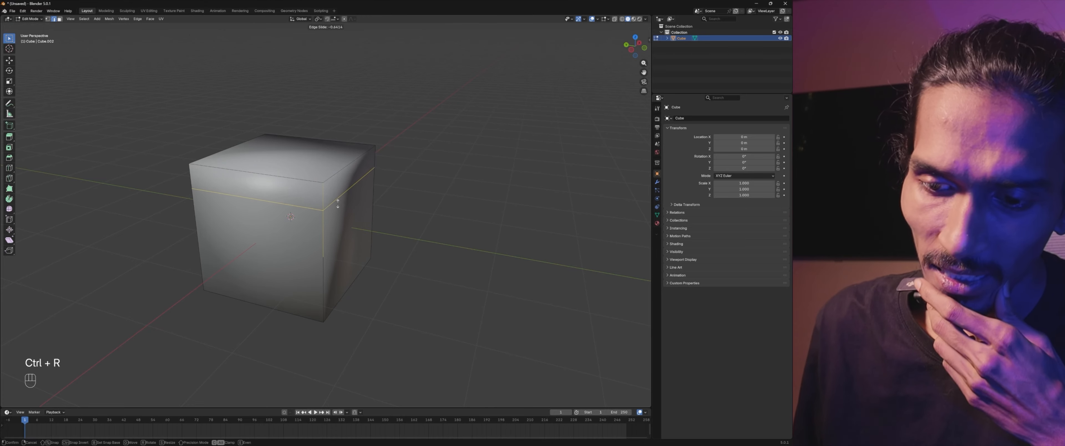
drag(339, 189, 331, 182)
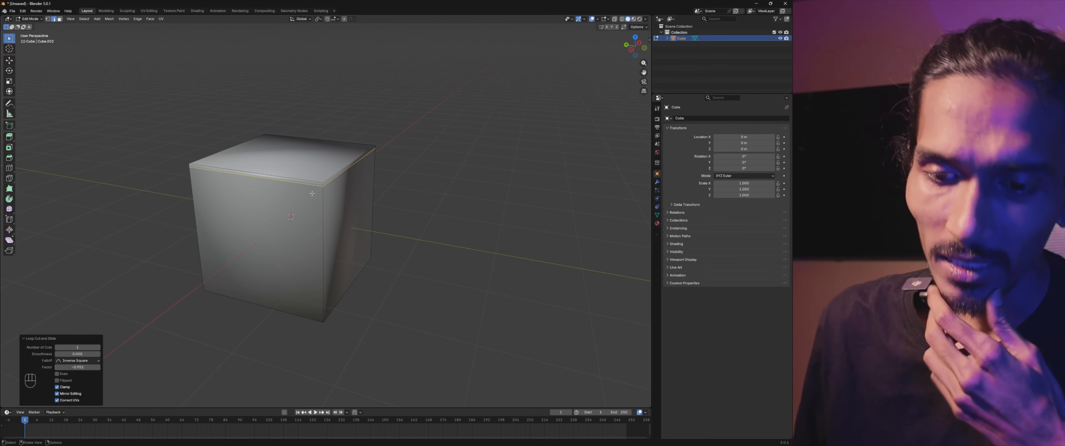
Step: Add a second horizontal loop cut around the cube and slide it down close to the bottom edges
middle_drag(321, 185, 303, 186)
scroll(303, 186, up, 4)
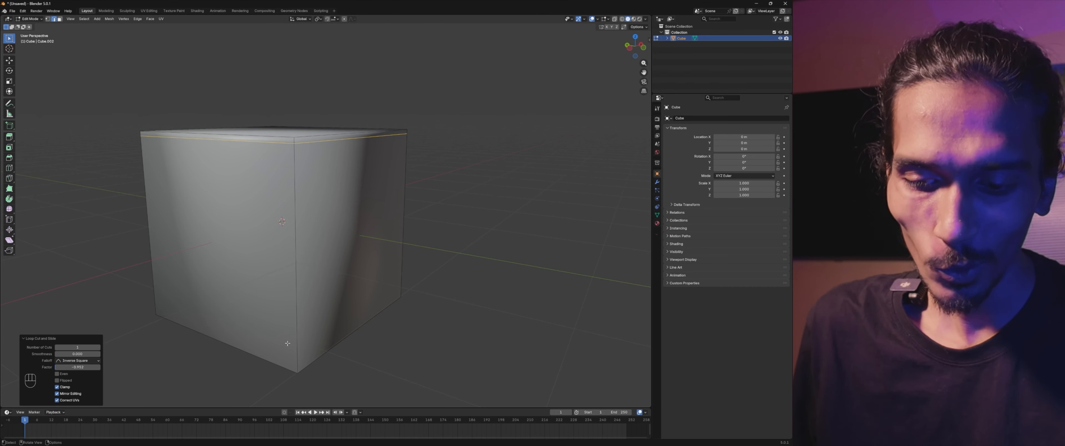
key(ctrl+r)
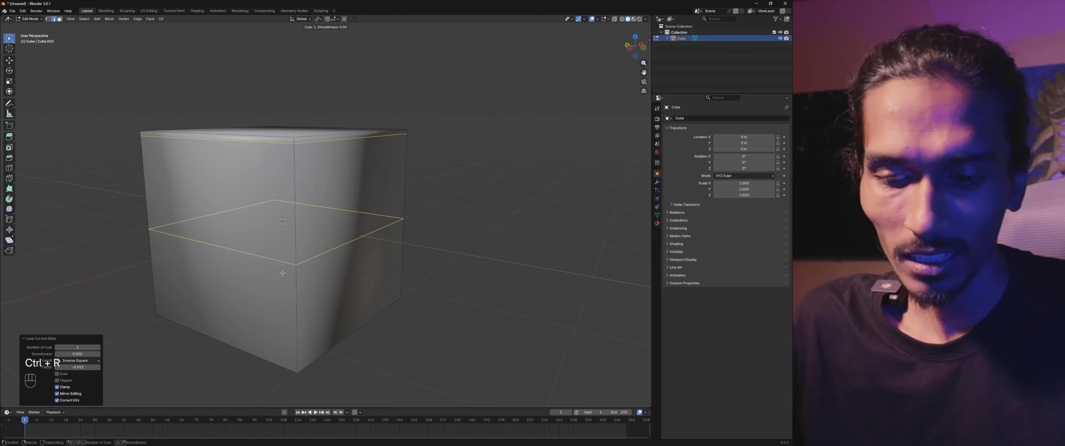
click(296, 273)
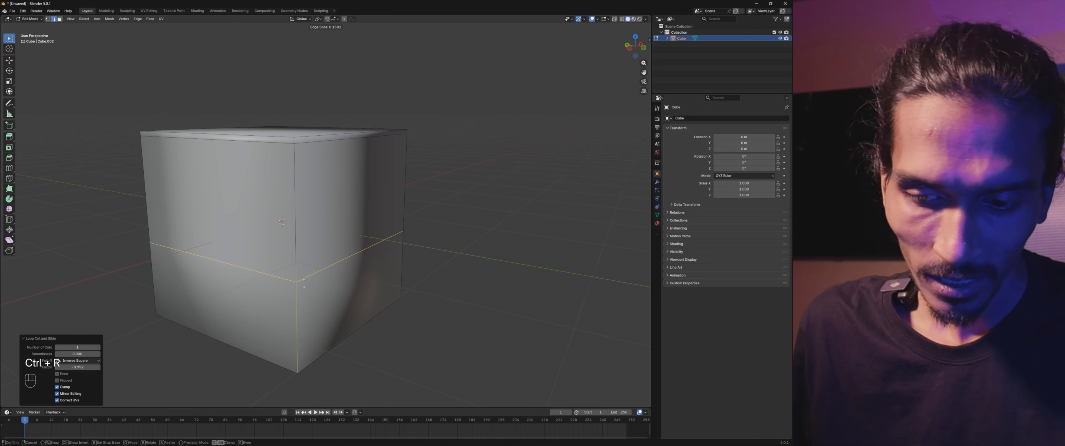
click(335, 374)
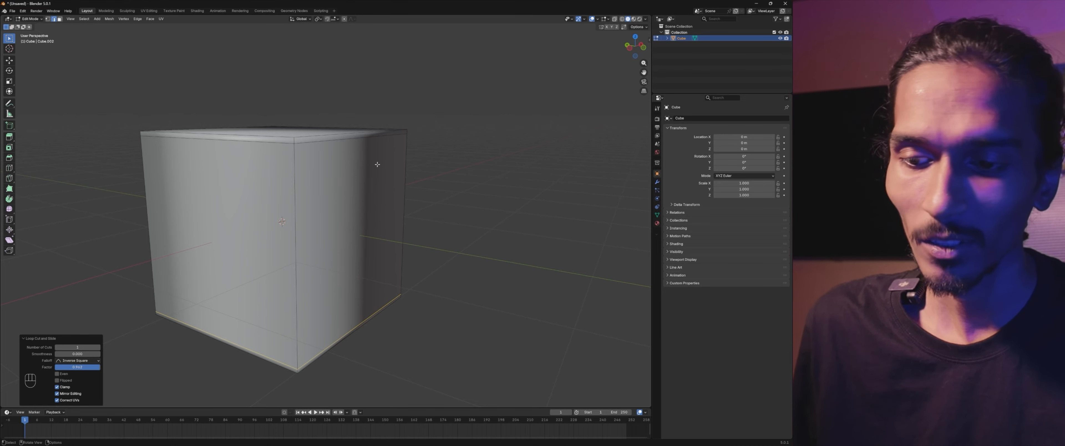
Step: Add a vertical loop cut across the cube's top and front face and slide it close to the nearest vertical corner edge
mouse_move(401, 265)
middle_down()
mouse_move(373, 257)
mouse_move(407, 277)
middle_up()
key(ctrl+r)
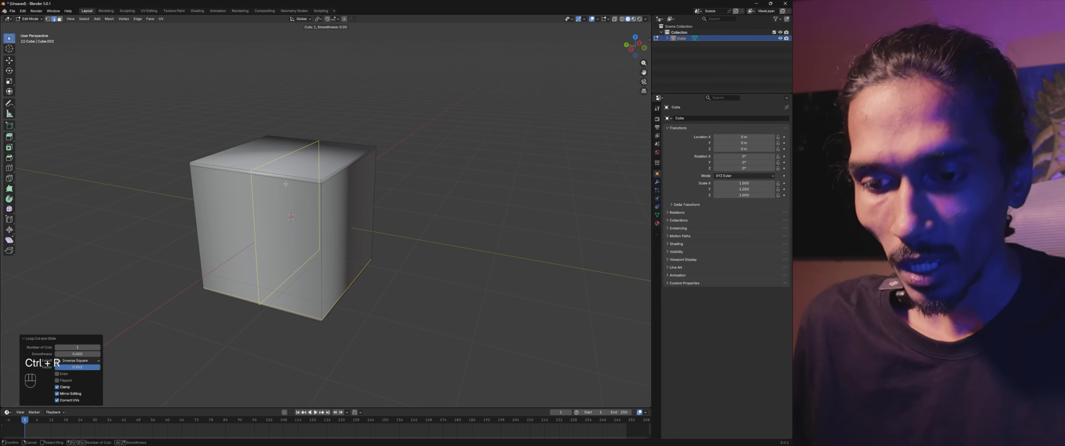
click(286, 183)
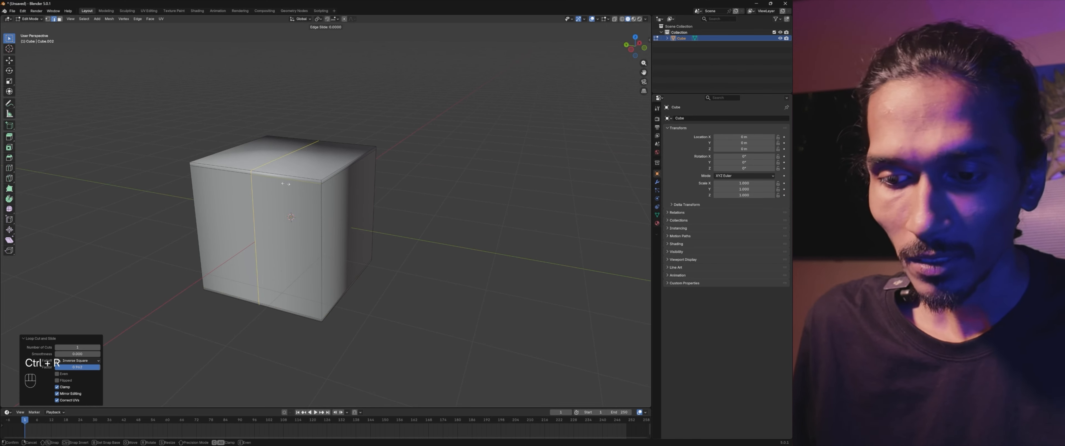
click(344, 219)
Step: Add a vertical loop cut on the adjacent side face and slide it close to the same corner edge
scroll(324, 216, up, 3)
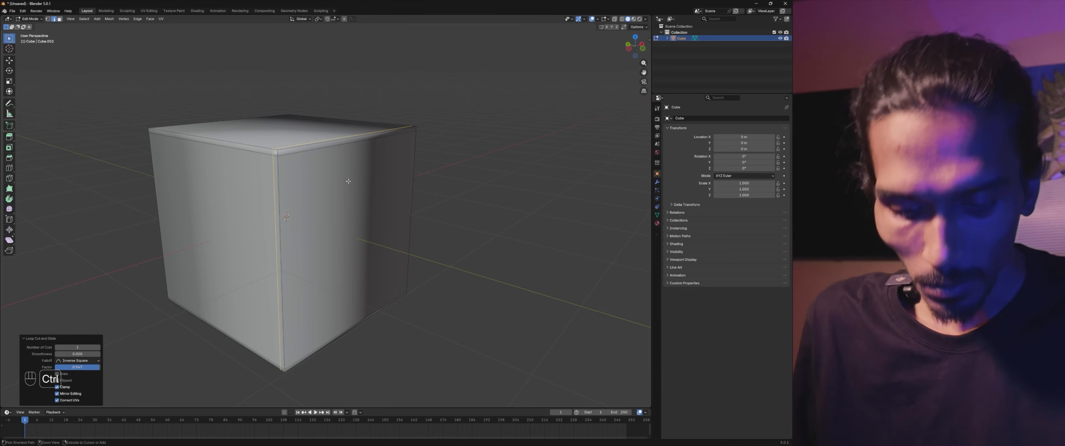
key(ctrl+r)
click(339, 153)
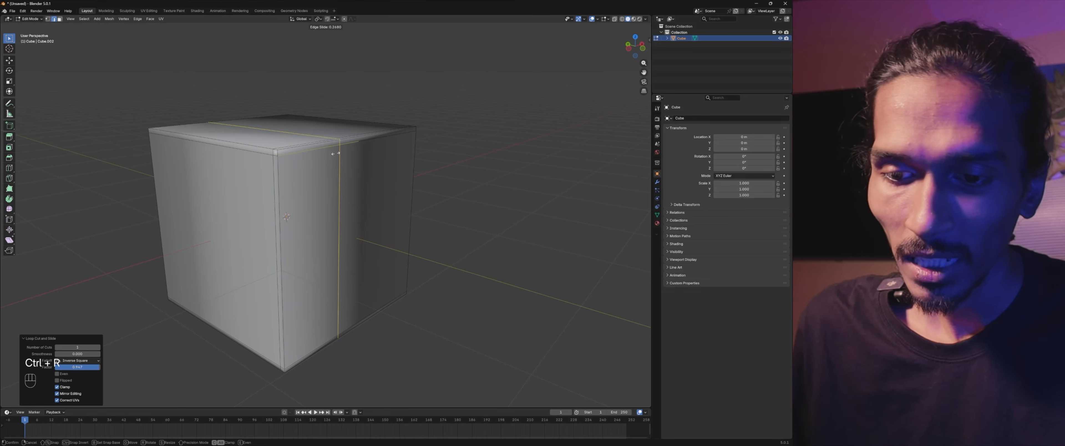
click(291, 174)
Step: On the face running along the X axis, add a vertical loop cut and slide it close to the side edge still lacking one
middle_drag(471, 226, 379, 169)
scroll(240, 204, down, 4)
scroll(290, 176, up, 2)
middle_drag(305, 203, 306, 231)
middle_drag(276, 203, 397, 226)
key(ctrl+r)
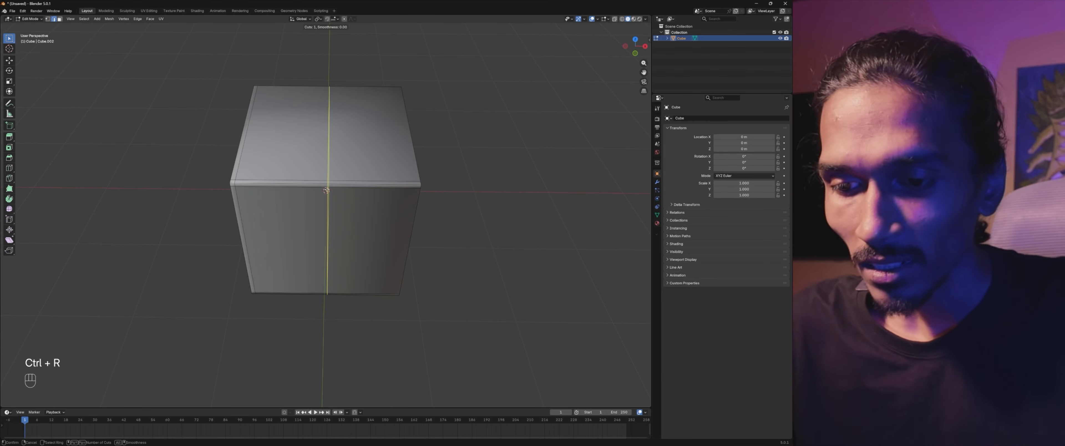
click(340, 191)
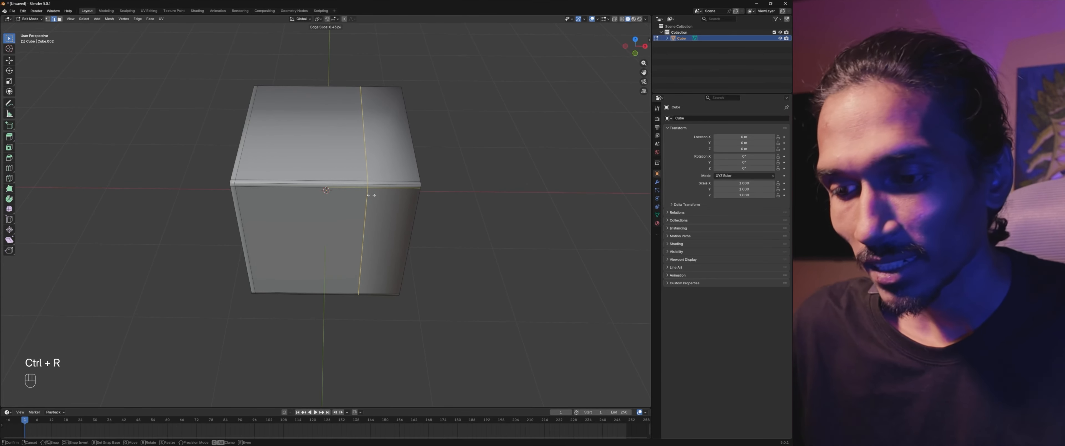
click(412, 203)
Step: Add the remaining vertical loop cut across the top and the neighbouring side, sliding it close to the last unsupported corner edge
middle_drag(411, 203, 259, 251)
key(ctrl+r)
click(289, 250)
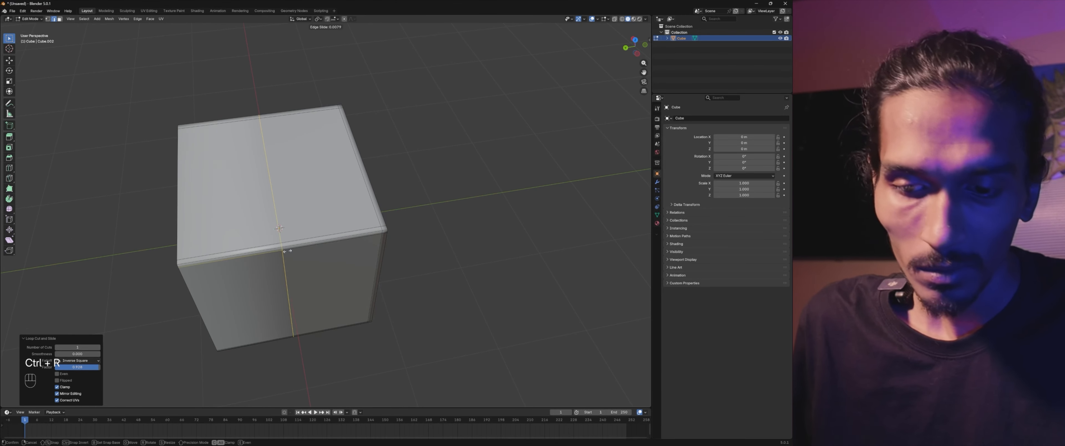
click(197, 288)
Step: Move the selected edge loop slightly along the Y axis, deselect it and inspect the tightened corner shading
middle_drag(198, 288, 394, 146)
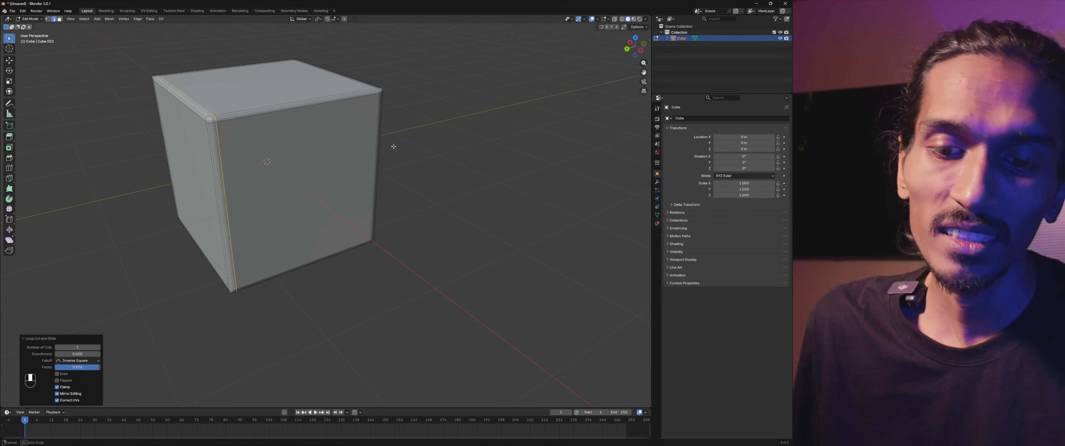
shift+middle_drag(329, 133, 388, 174)
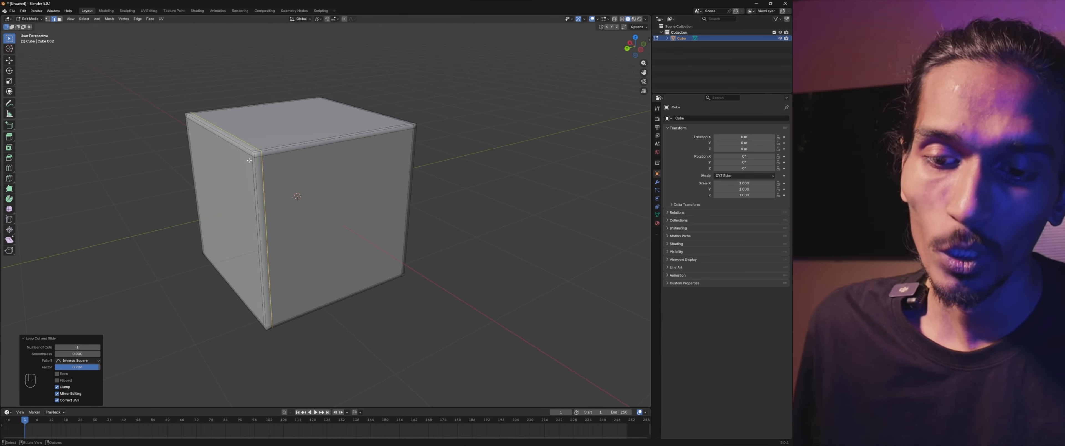
scroll(209, 121, up, 2)
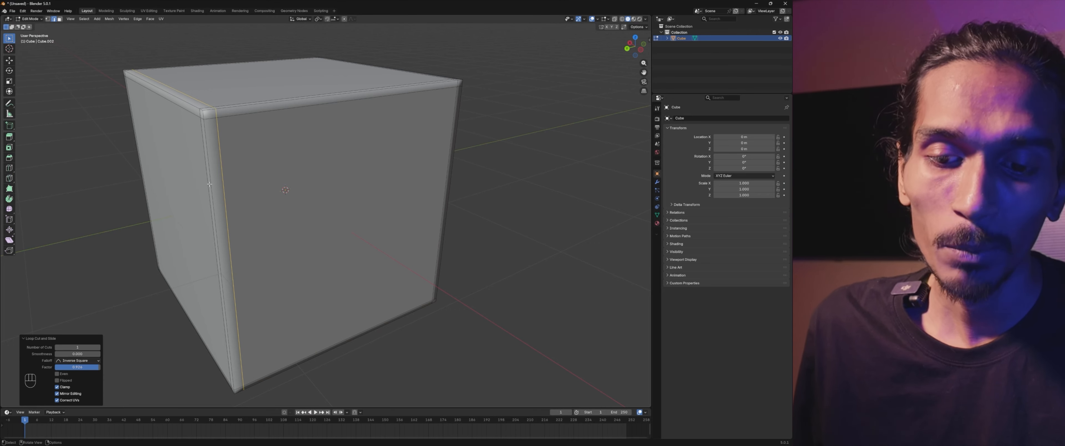
key(g)
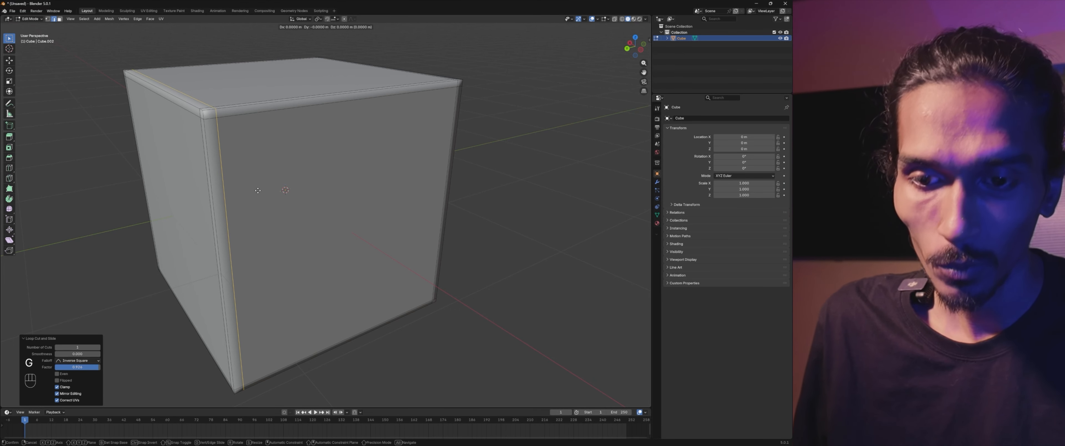
key(y)
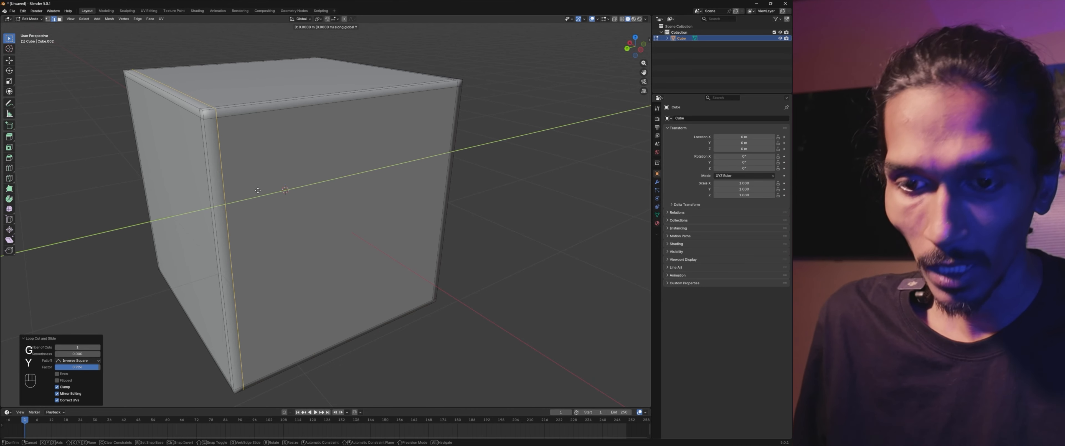
click(256, 191)
middle_drag(256, 191, 394, 206)
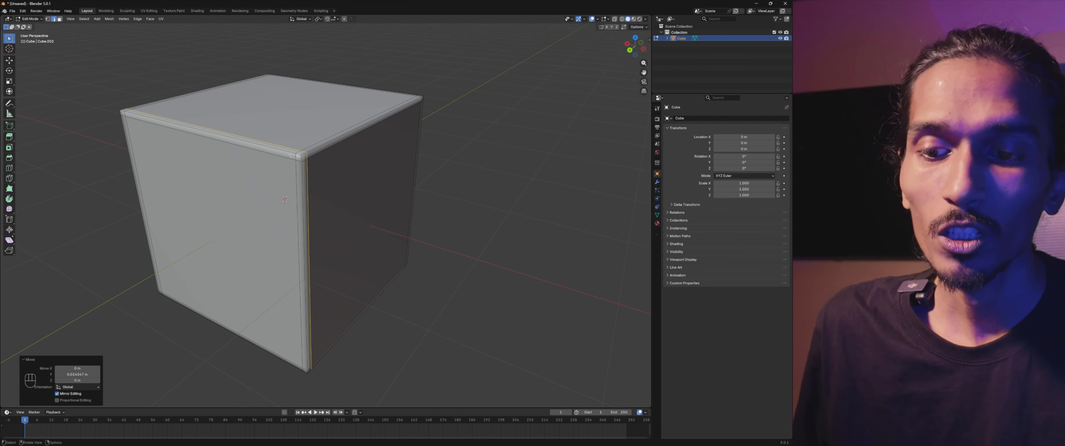
scroll(315, 171, up, 3)
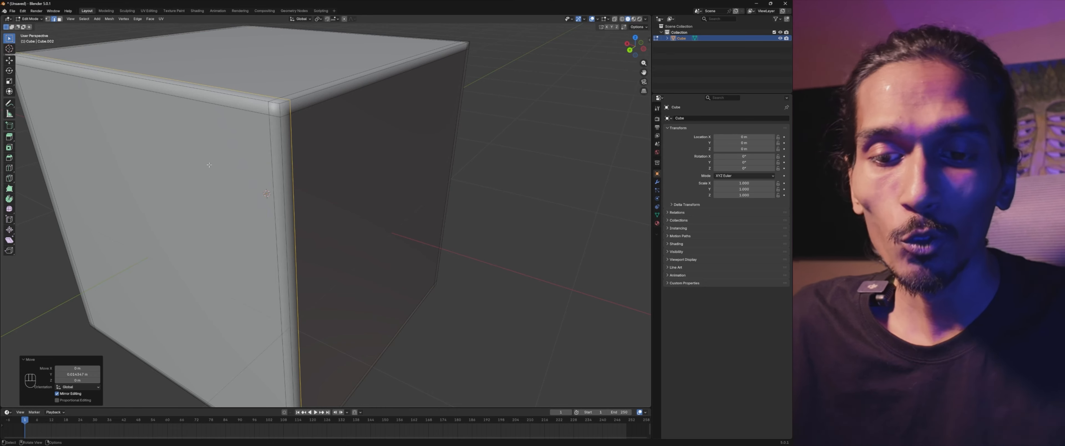
click(119, 180)
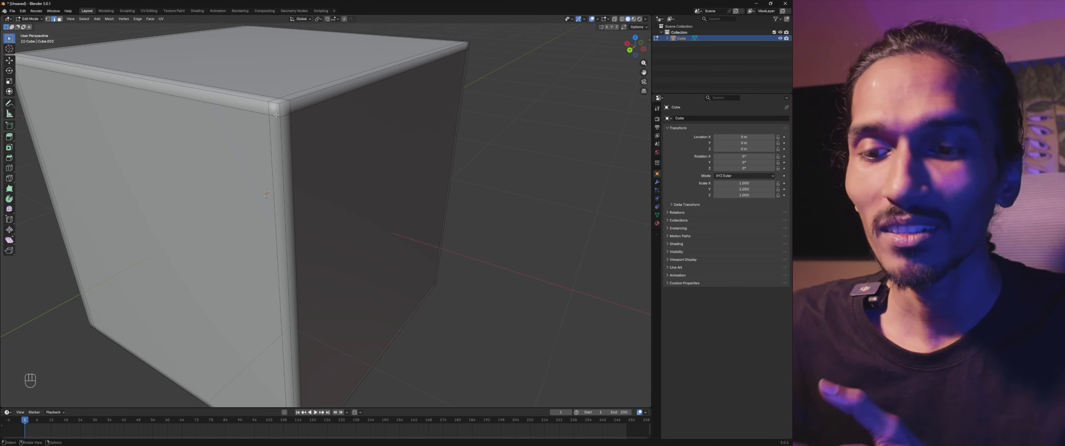
scroll(103, 83, down, 3)
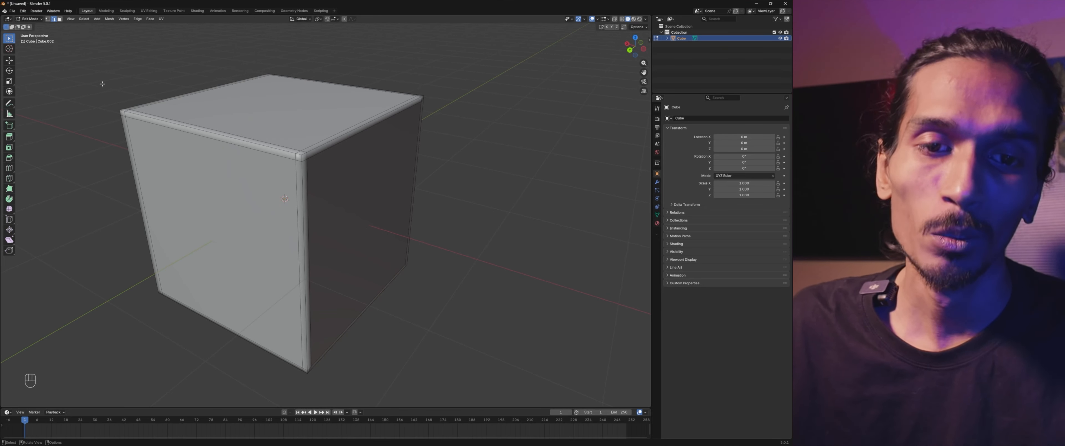
Step: Return to Object Mode and examine the smooth-shaded cube with its supporting loops from other sides
click(30, 19)
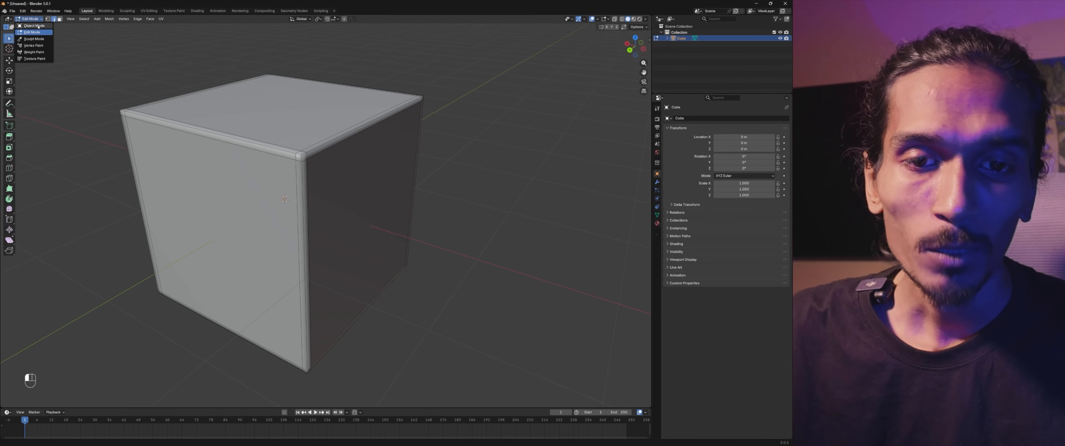
click(38, 27)
middle_drag(117, 192, 258, 187)
scroll(290, 214, down, 3)
middle_drag(290, 213, 331, 245)
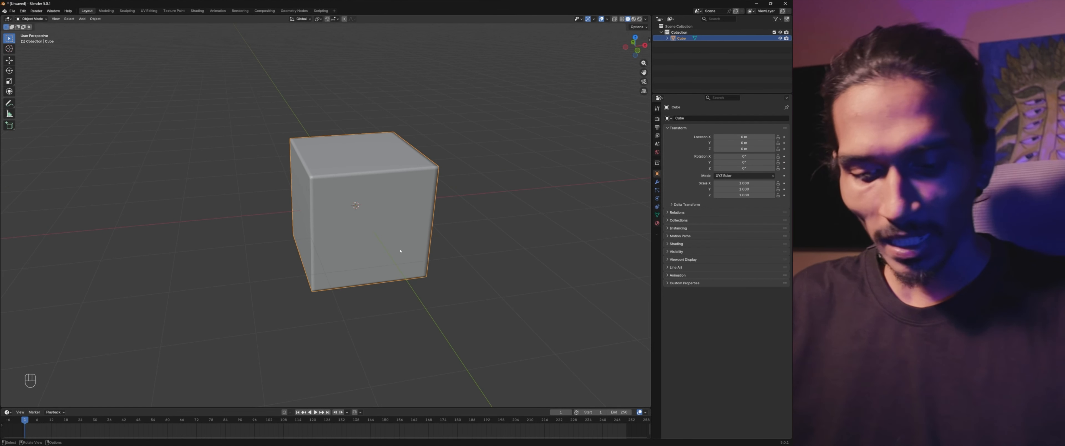
Step: Move the loop-cut cube along the X axis in the negative direction, clear of the world origin, and deselect it
key(g)
key(y)
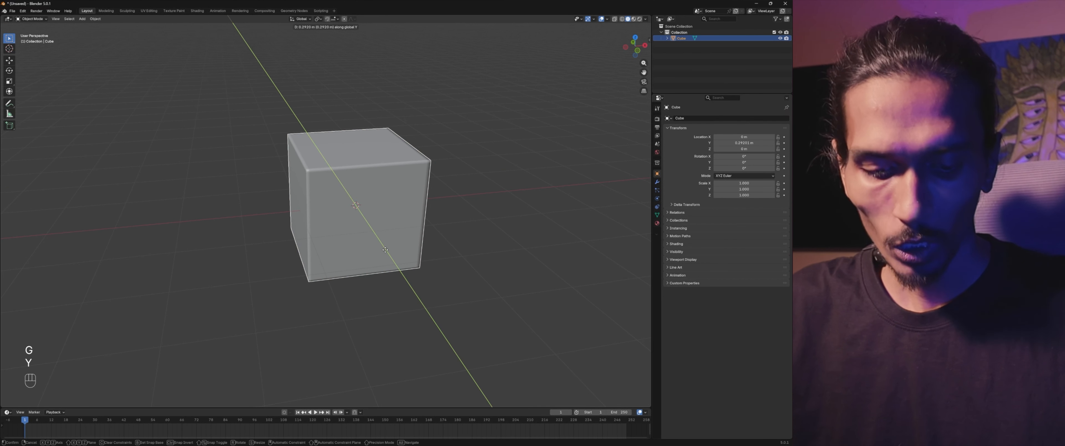
key(x)
click(326, 298)
click(326, 297)
Step: Add a new mesh cube at the world origin beside the loop-cut cube
key(shift+a)
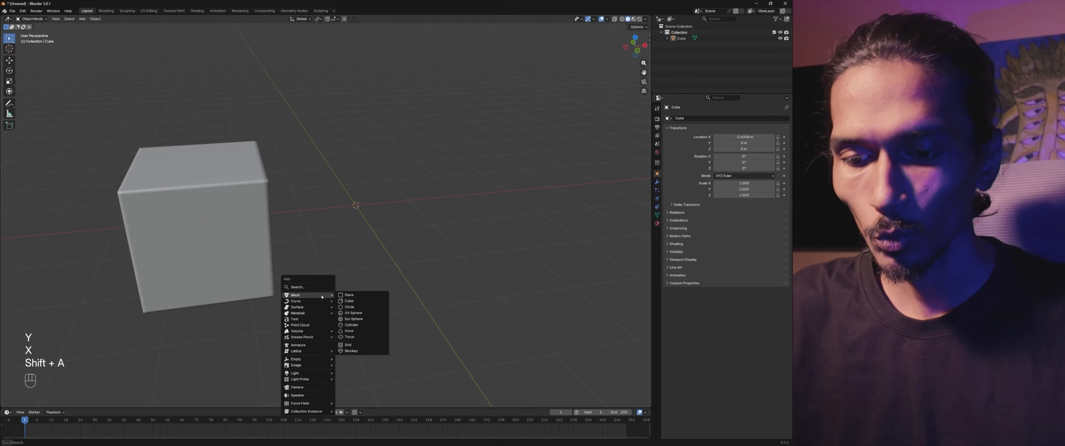
click(348, 300)
middle_drag(347, 290, 326, 204)
scroll(329, 209, up, 5)
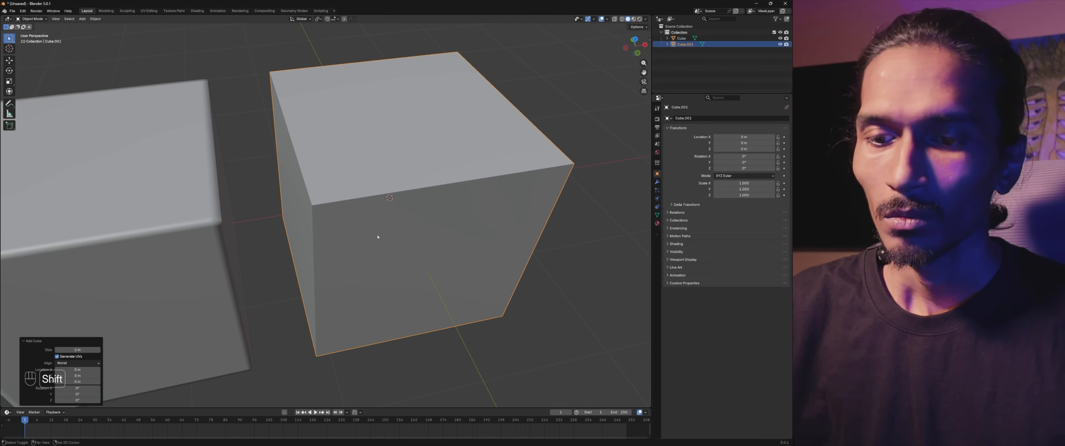
Step: Bevel all edges of the new cube in Edit Mode with a width of about 0.037 m and 4 segments
key(Tab)
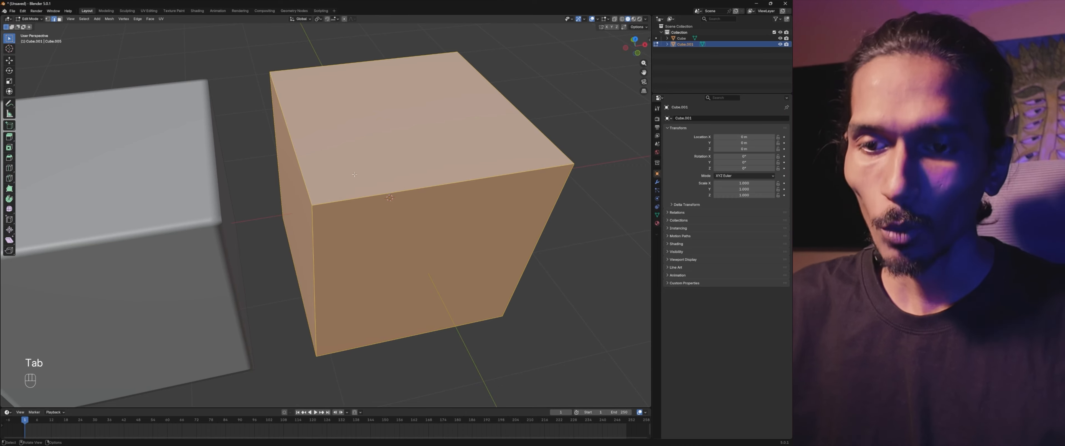
click(366, 190)
key(a)
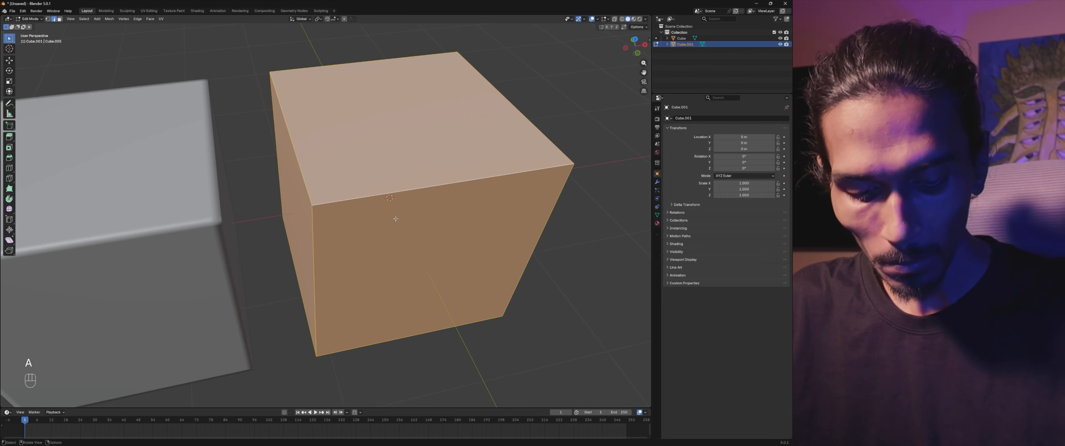
key(ctrl+b)
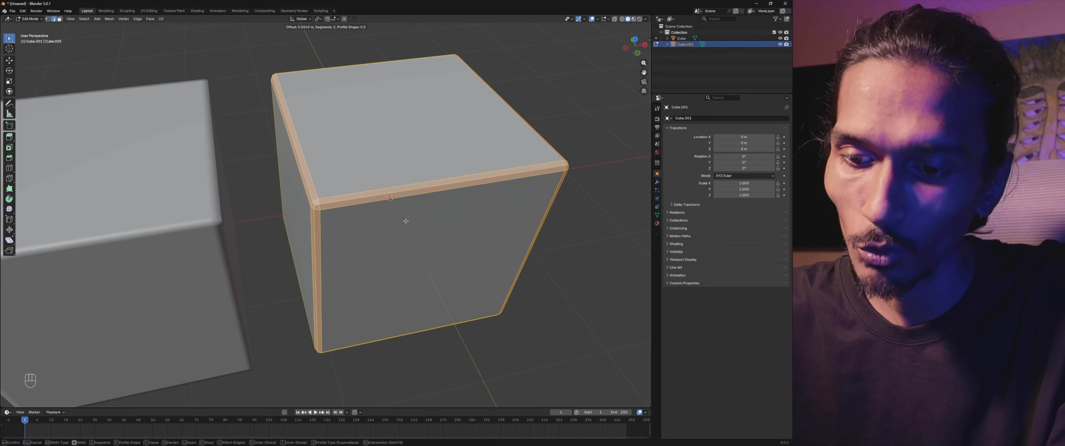
scroll(405, 221, up, 1)
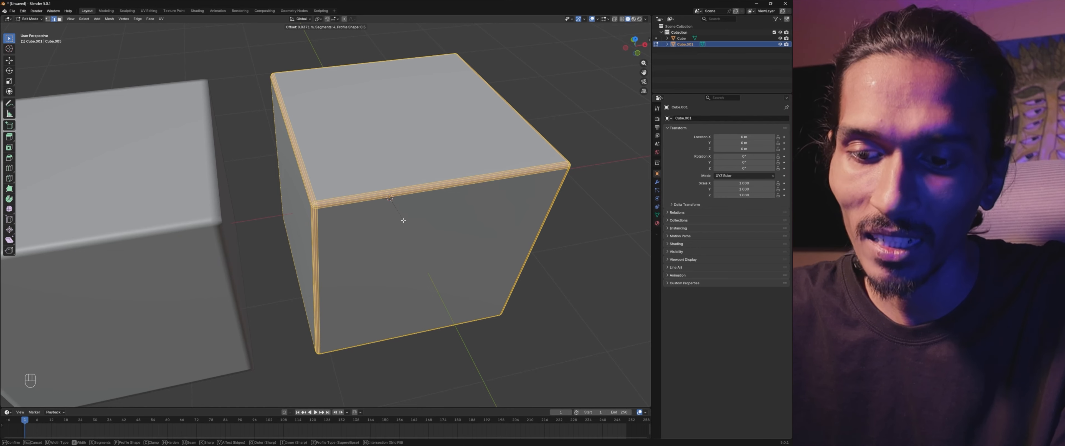
click(403, 221)
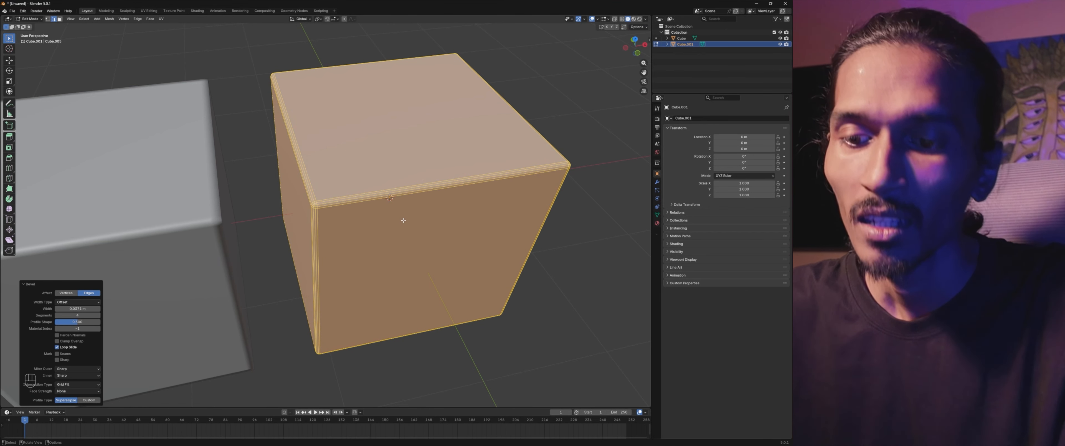
Step: Return to Object Mode and examine the new cube's bevelled edges up close and from another side
click(30, 19)
click(35, 25)
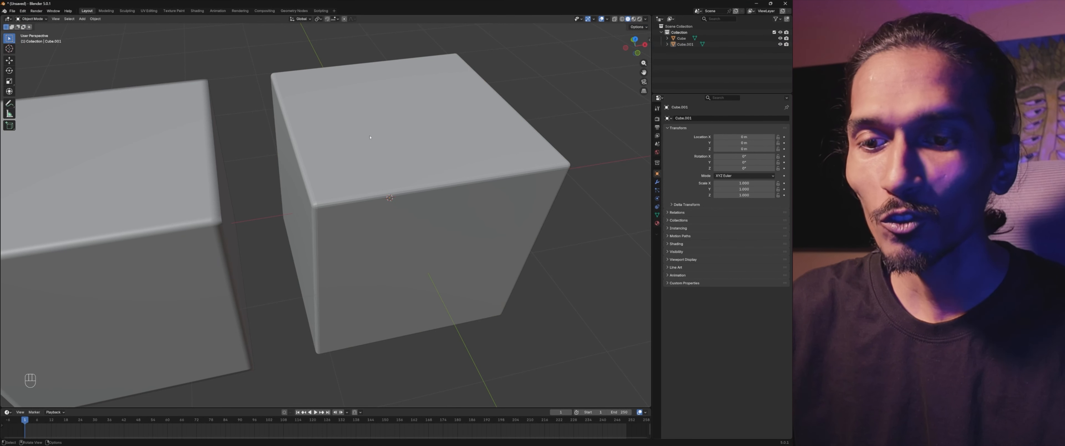
scroll(372, 189, up, 4)
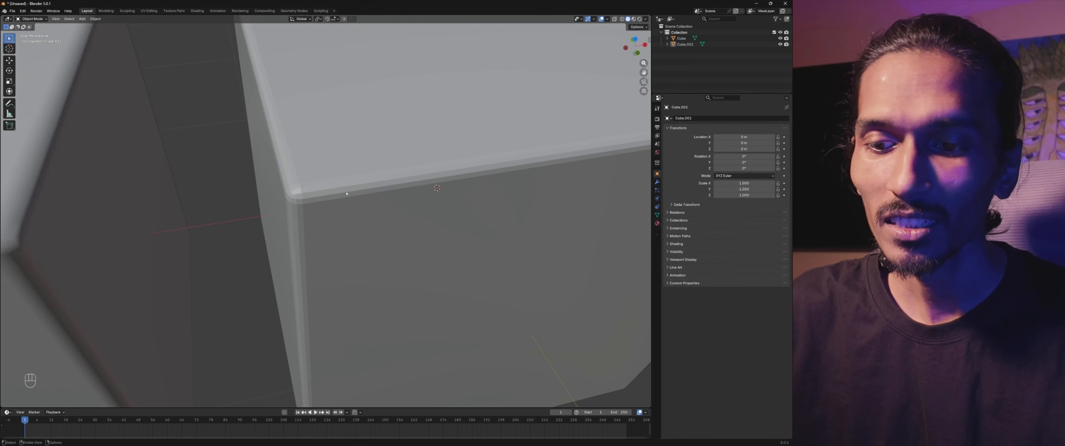
scroll(349, 190, down, 4)
middle_drag(349, 190, 451, 100)
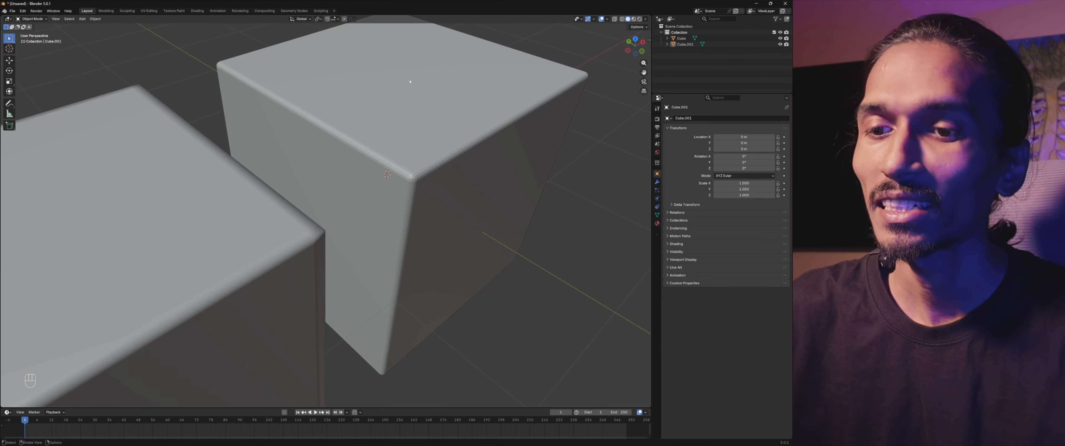
Step: Apply Shade Smooth to the bevelled cube, compare it with the loop-cut cube and deselect it
scroll(410, 82, down, 4)
click(396, 163)
right_click(397, 163)
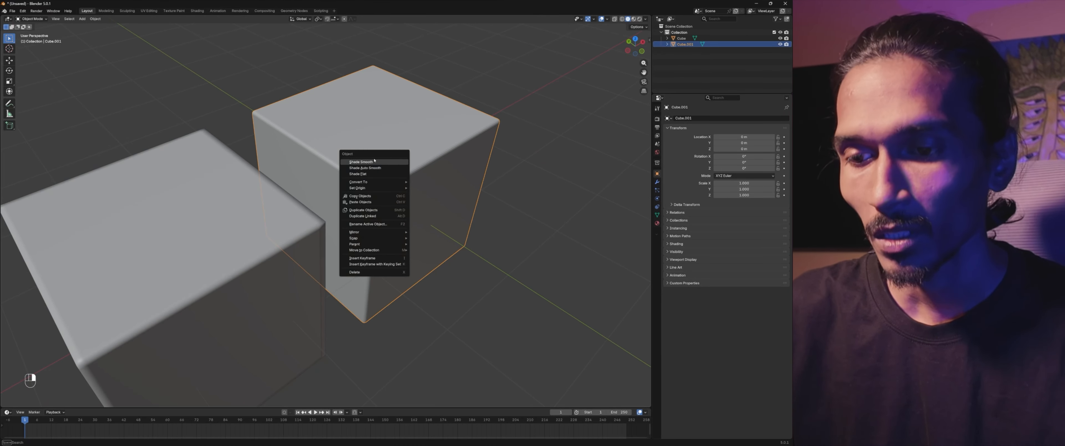
click(374, 162)
middle_drag(374, 162, 372, 223)
scroll(358, 214, down, 3)
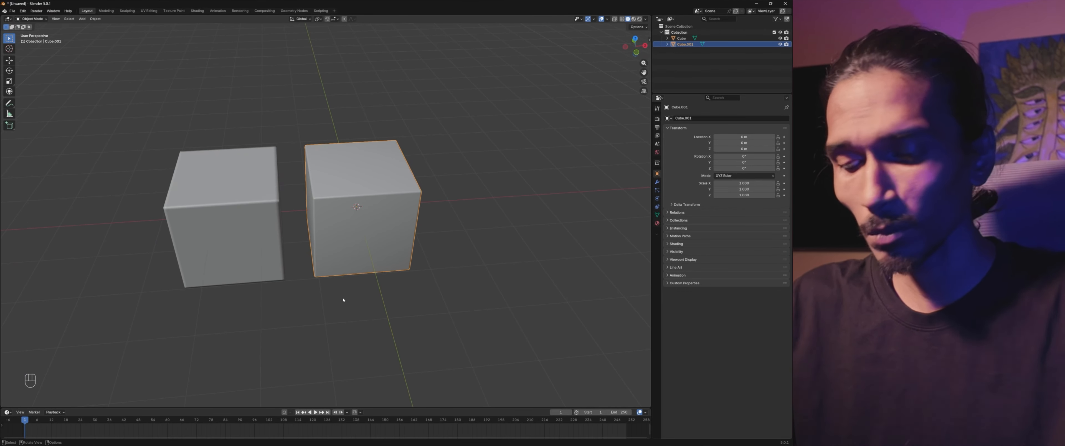
click(351, 301)
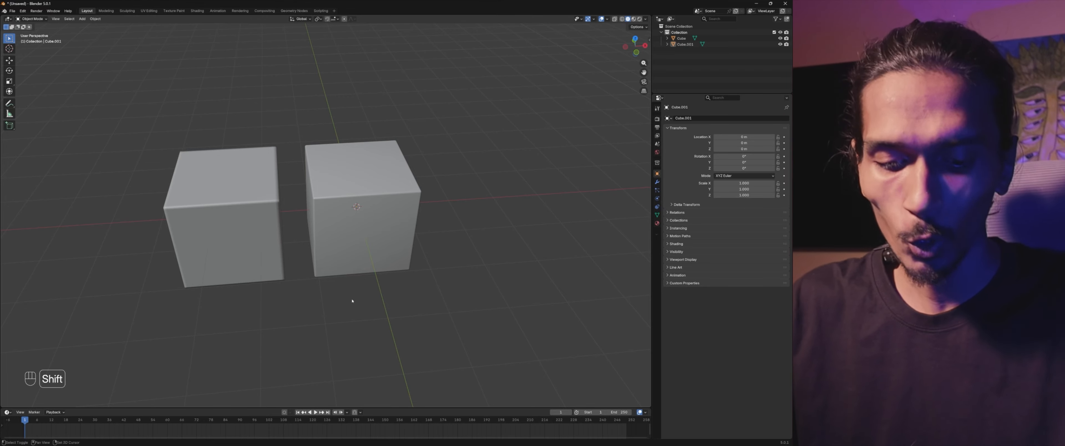
Step: Add a mesh cone at the world origin and raise it along the Z axis above the bevelled cube
key(shift+a)
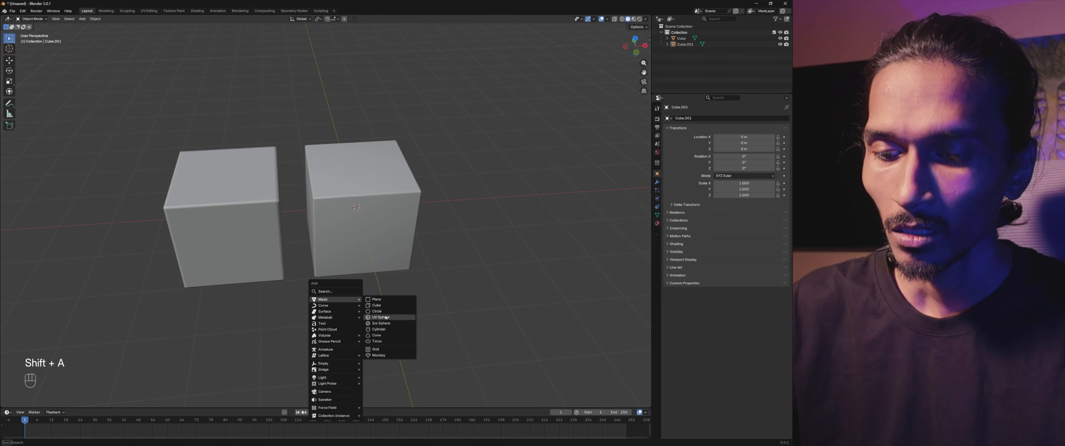
click(377, 335)
scroll(377, 308, down, 1)
scroll(374, 304, down, 1)
key(g)
key(z)
click(382, 125)
shift+middle_drag(382, 126, 381, 177)
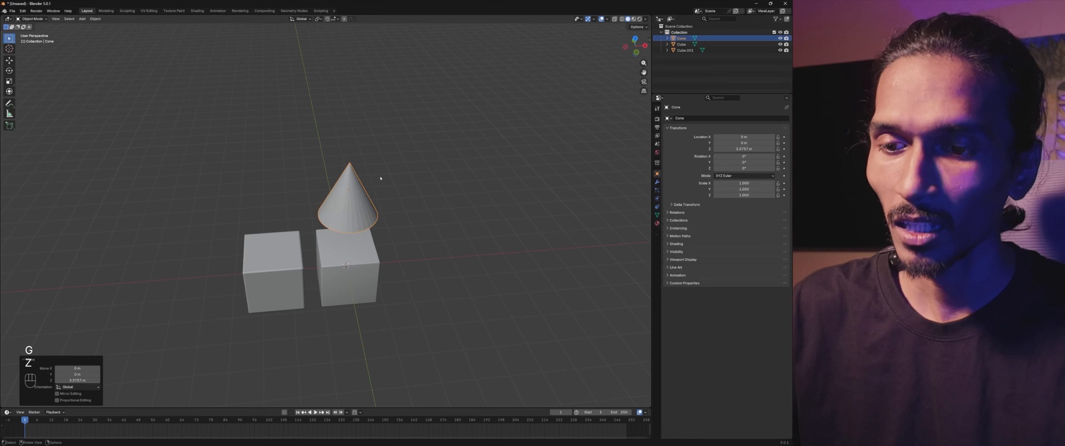
Step: Apply Shade Smooth to the cone and inspect its surface shading
scroll(381, 178, up, 6)
middle_drag(498, 235, 422, 240)
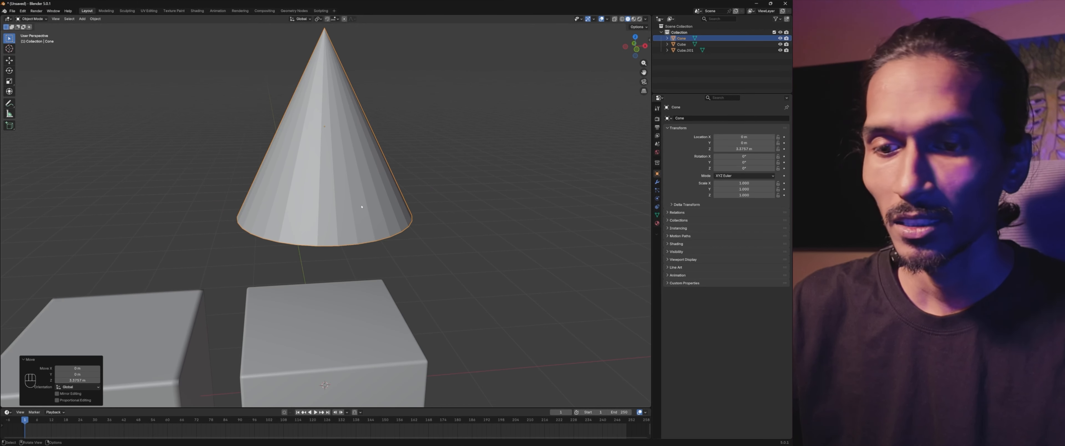
right_click(333, 204)
click(352, 206)
middle_drag(408, 212, 424, 214)
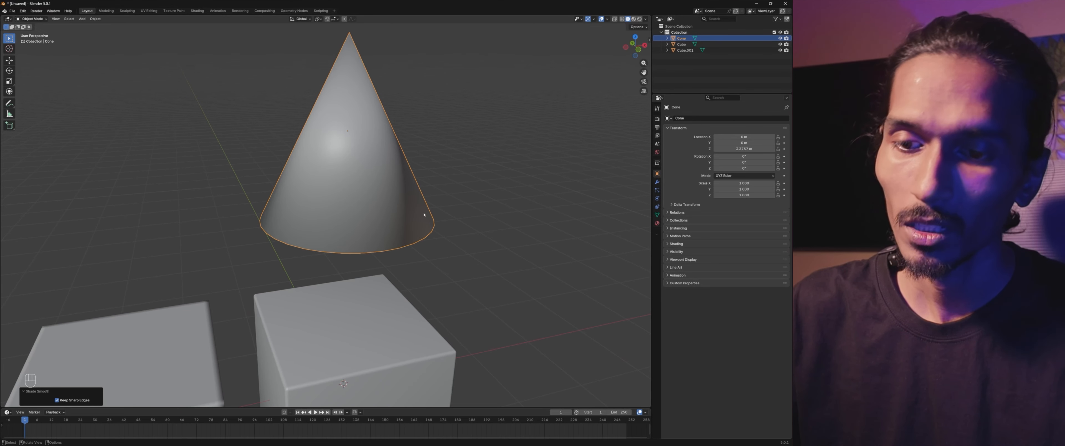
Step: Enter Edit Mode on the cone, clear the selection and select the edge loop around its base
key(Tab)
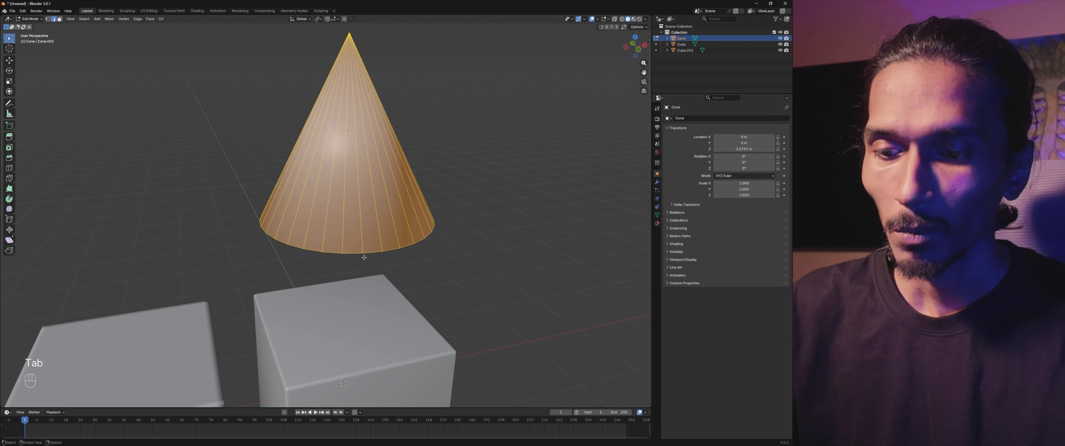
middle_drag(370, 254, 348, 196)
shift+middle_drag(344, 163, 359, 251)
scroll(365, 234, up, 1)
scroll(353, 269, up, 1)
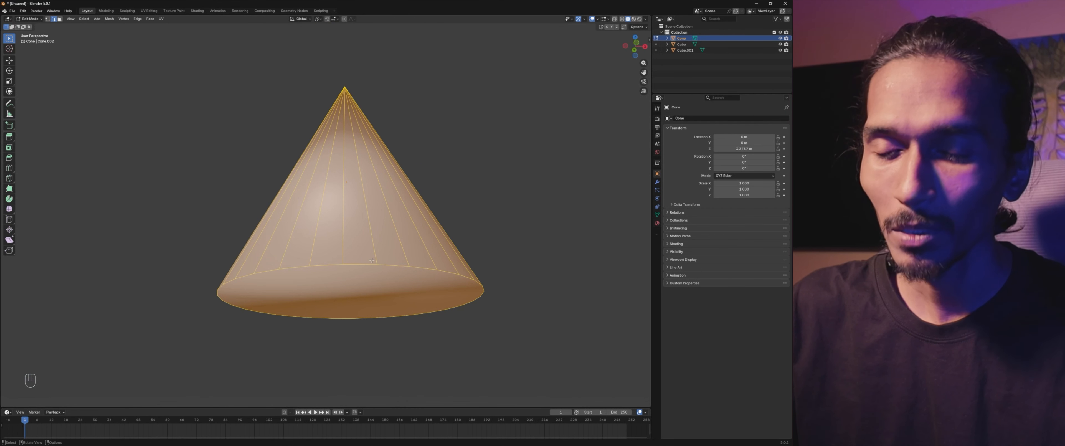
key(alt+a)
alt+click(385, 276)
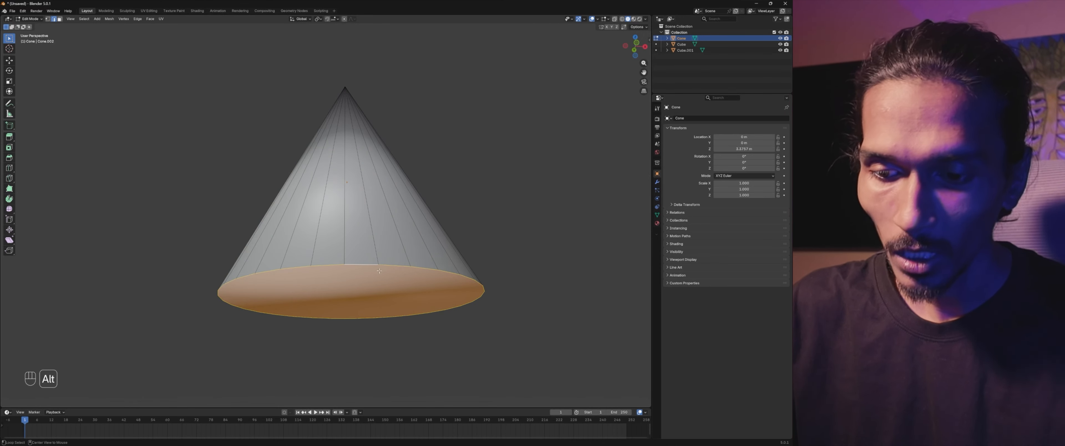
Step: Bevel the cone's base edge loop with a width of about 0.011 m and 3 segments
key(ctrl+b)
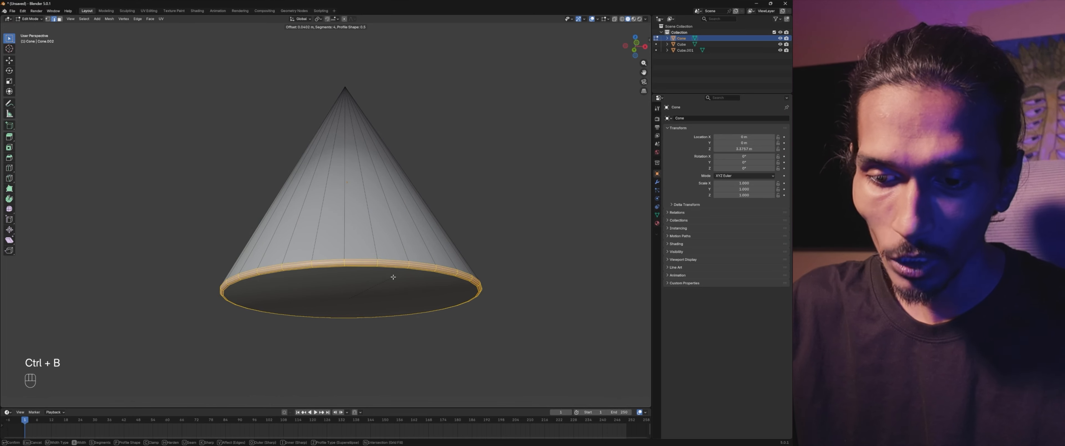
right_click(392, 277)
scroll(391, 277, up, 7)
scroll(388, 281, down, 2)
middle_drag(387, 290, 385, 273)
scroll(385, 273, down, 5)
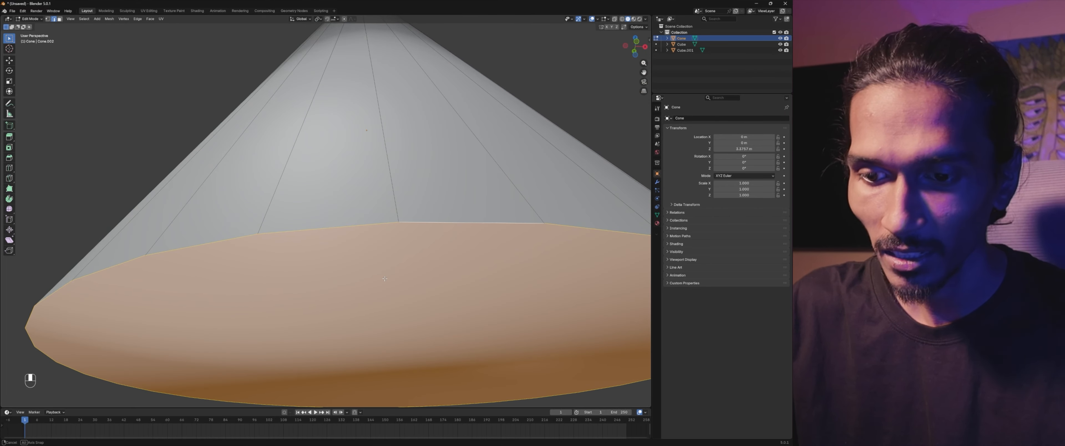
key(ctrl+b)
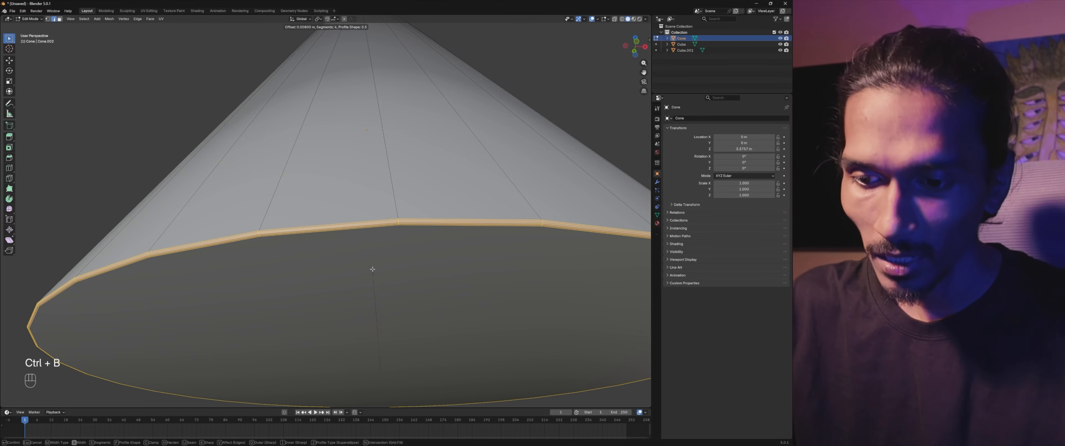
scroll(372, 266, down, 1)
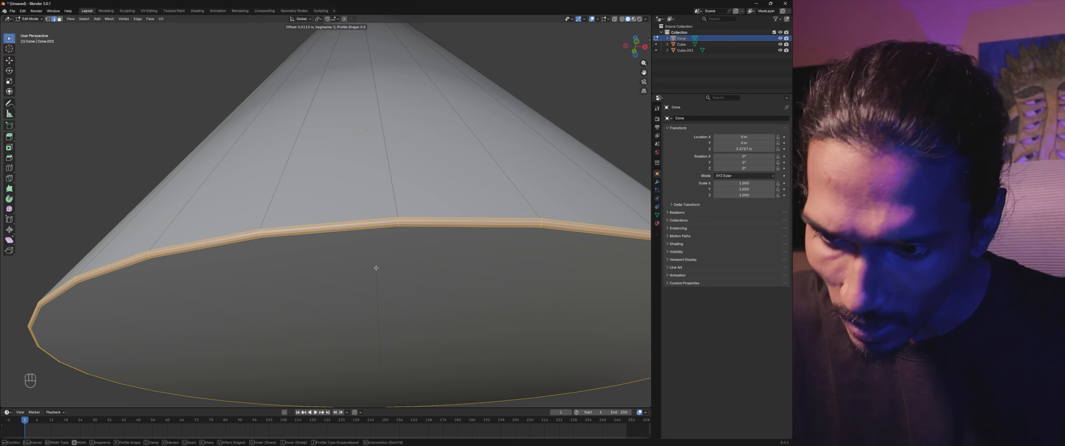
click(376, 268)
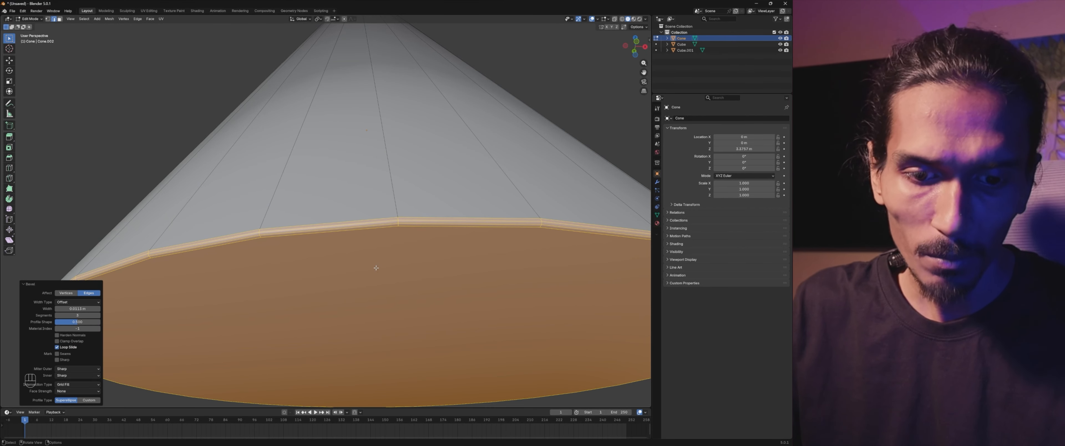
Step: Return to Object Mode, inspect the bevelled cone's smooth shading and deselect it
scroll(380, 265, down, 6)
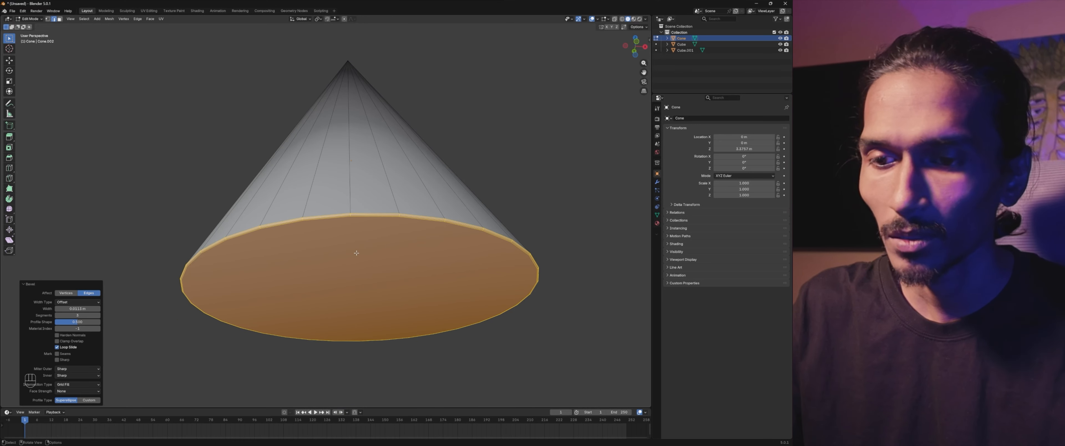
middle_drag(380, 265, 378, 299)
scroll(379, 299, down, 2)
click(38, 19)
click(34, 25)
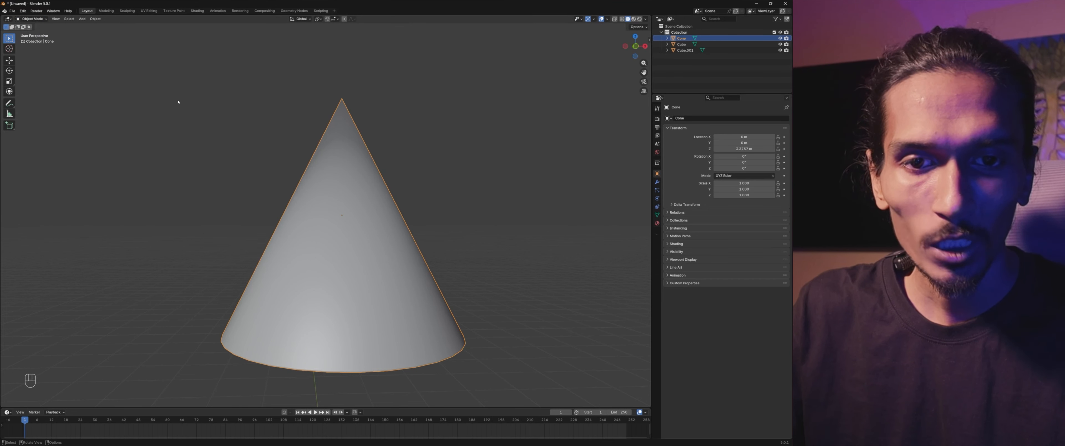
click(269, 180)
middle_drag(269, 180, 245, 250)
scroll(361, 260, down, 1)
scroll(385, 307, down, 2)
scroll(385, 307, up, 1)
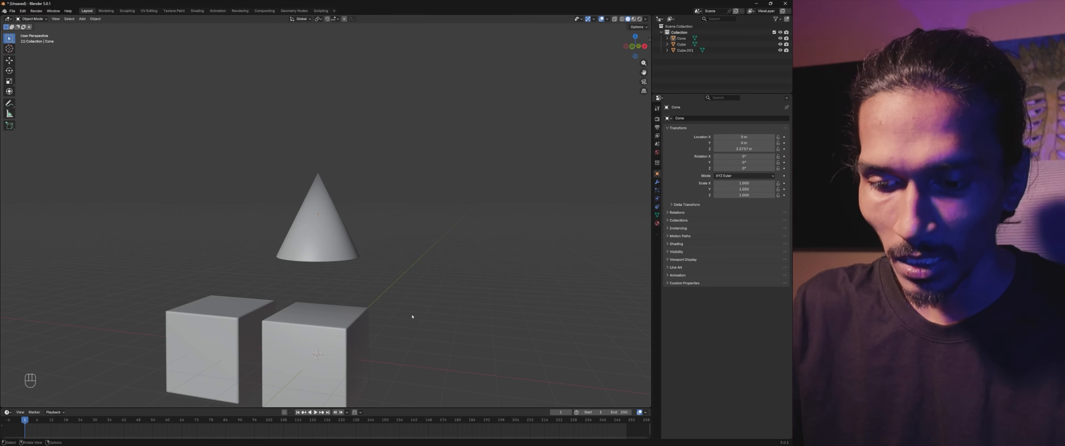
Step: Add a second mesh cone and move it along the Z and X axes to sit beside the bevelled cone
key(shift+a)
mouse_move(393, 317)
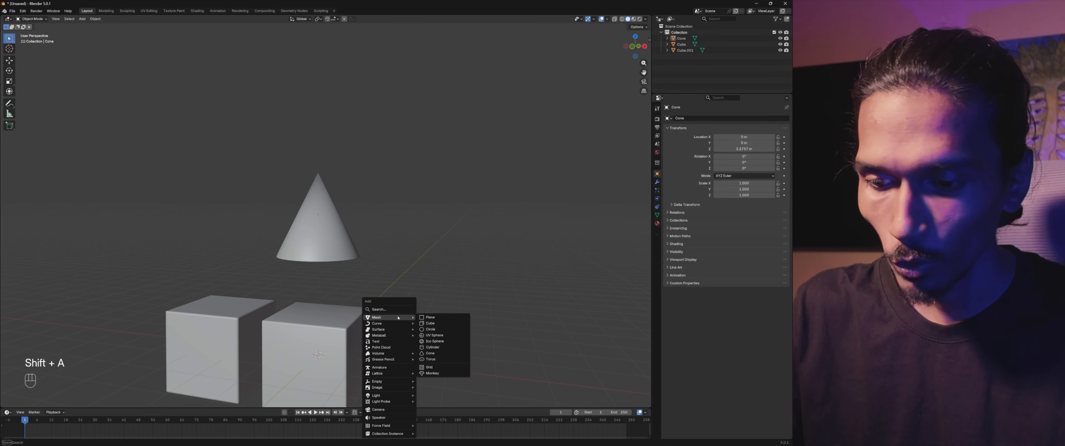
click(430, 353)
key(g)
key(x)
key(z)
click(403, 208)
key(g)
key(x)
click(418, 249)
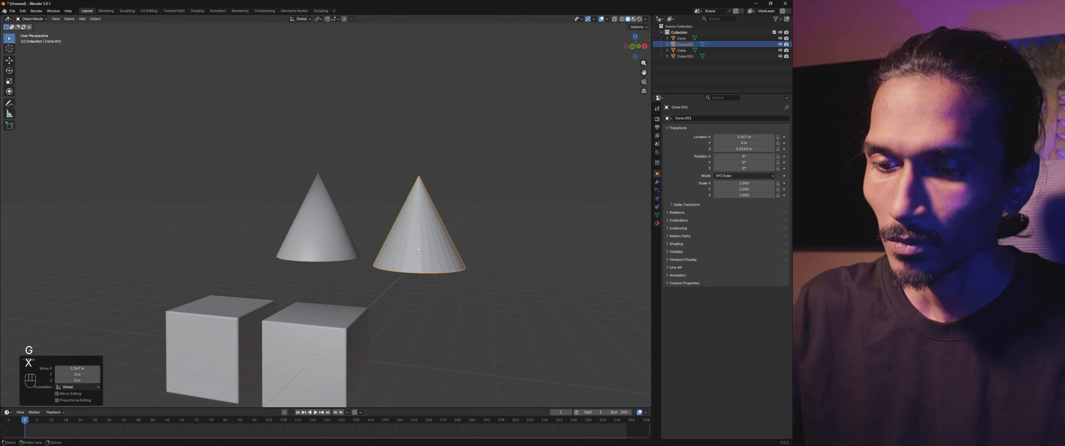
Step: Apply Shade Smooth to the second cone and compare its shading with the bevelled cone from the side and below
right_click(418, 249)
click(416, 250)
middle_drag(416, 251, 399, 251)
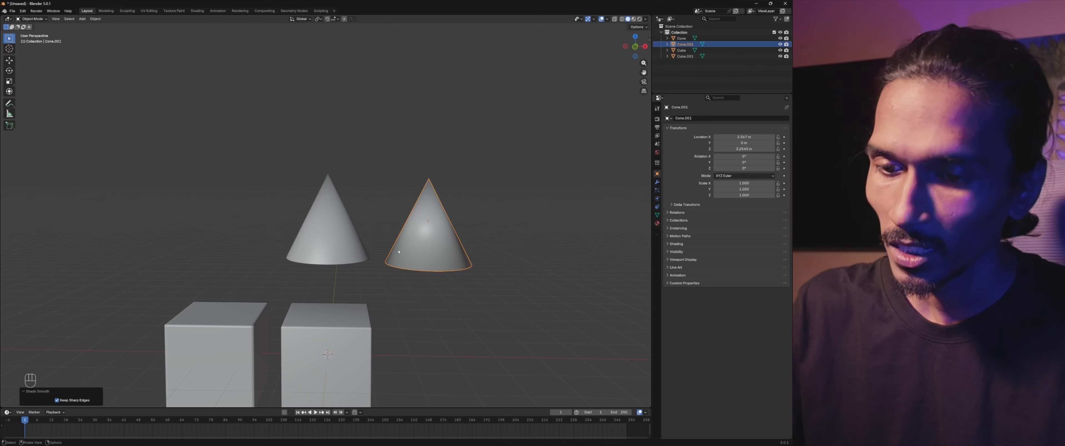
scroll(399, 251, up, 4)
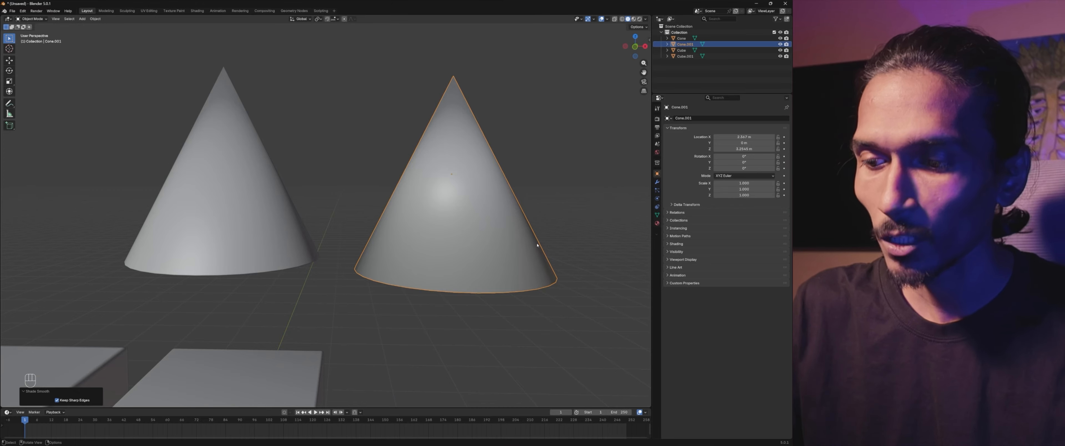
middle_drag(209, 242, 326, 253)
middle_drag(309, 216, 374, 265)
mouse_move(384, 264)
middle_down()
mouse_move(392, 248)
mouse_move(392, 257)
middle_up()
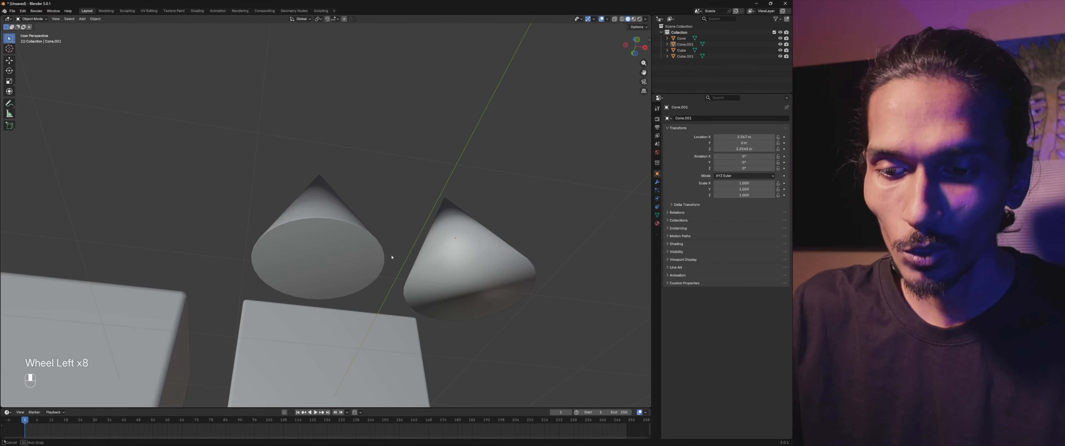
Step: Enter Edit Mode on the bevelled cone, select its flat base face in face selection mode and examine the bevelled rim
scroll(391, 257, up, 4)
click(338, 288)
key(Tab)
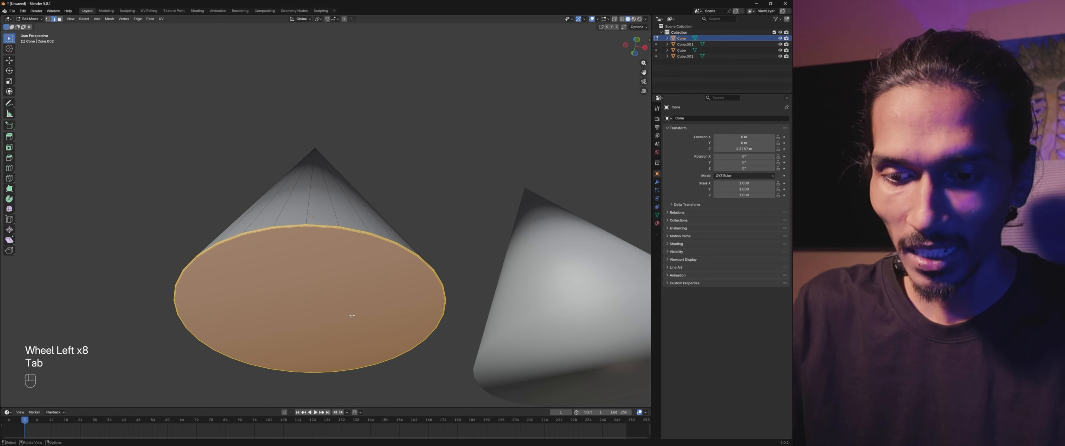
middle_drag(338, 286, 350, 303)
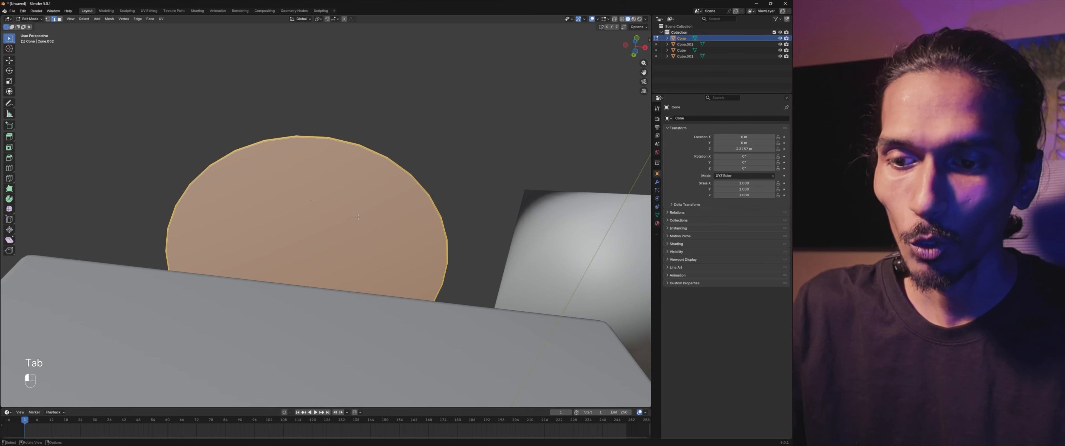
drag(358, 217, 402, 219)
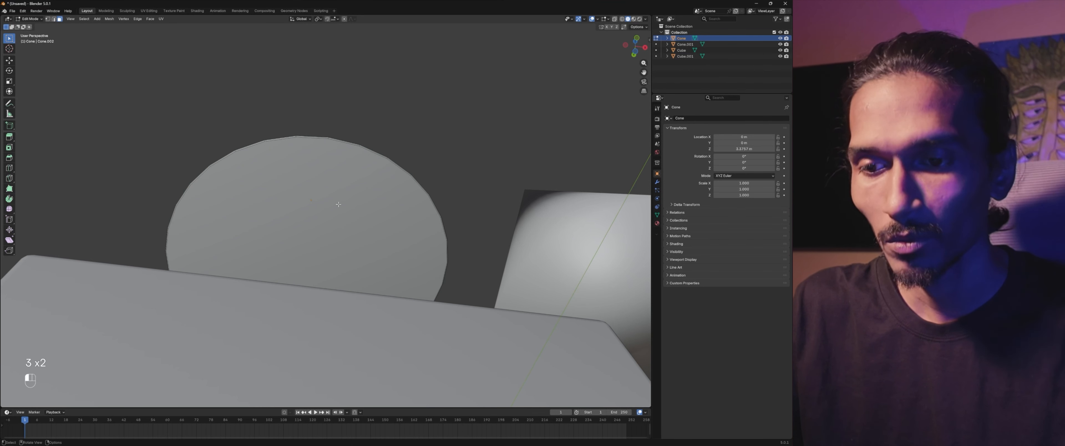
click(338, 205)
middle_drag(338, 205, 388, 240)
scroll(393, 238, up, 8)
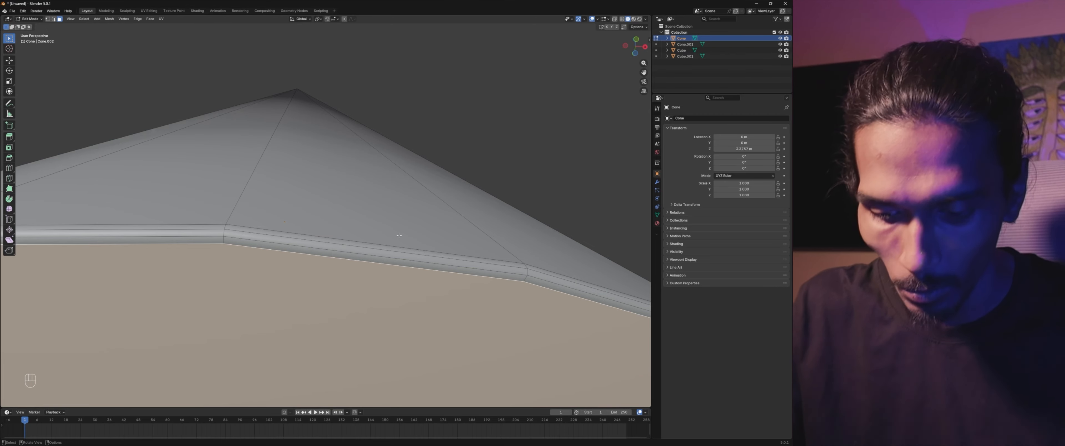
Step: Inset the bevelled cone's flat base face by a thin margin just inside the rim
key(i)
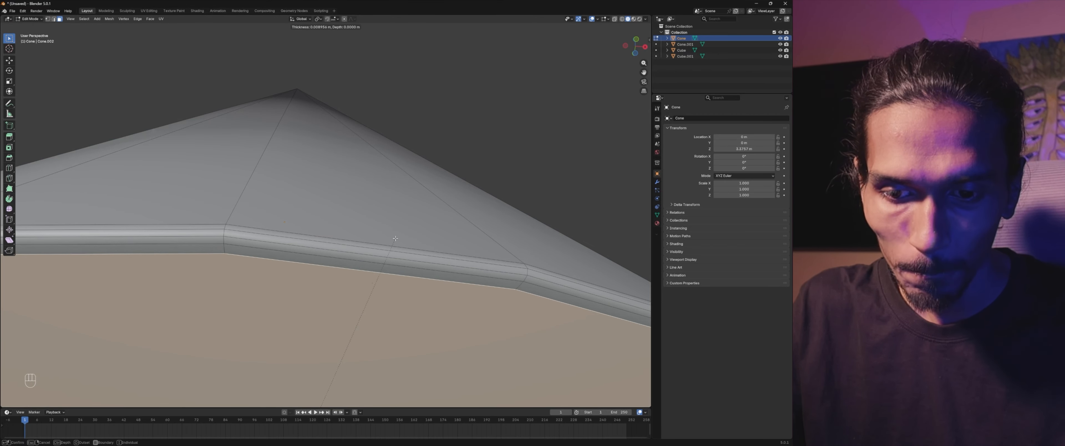
click(395, 239)
scroll(235, 186, down, 6)
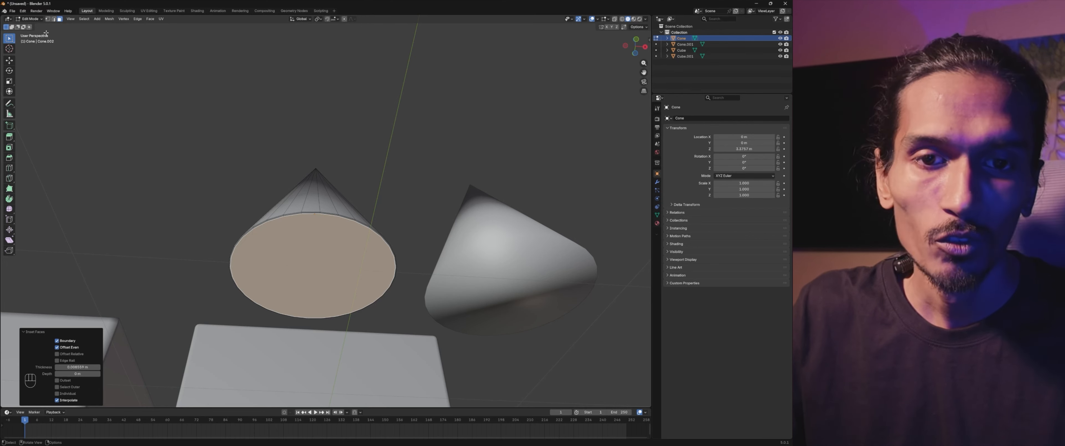
Step: Return to Object Mode, deselect the bevelled cone and compare both cones' smooth shading from below and the side
click(34, 21)
click(35, 26)
click(229, 175)
mouse_move(356, 230)
middle_down()
mouse_move(343, 220)
mouse_move(346, 233)
middle_up()
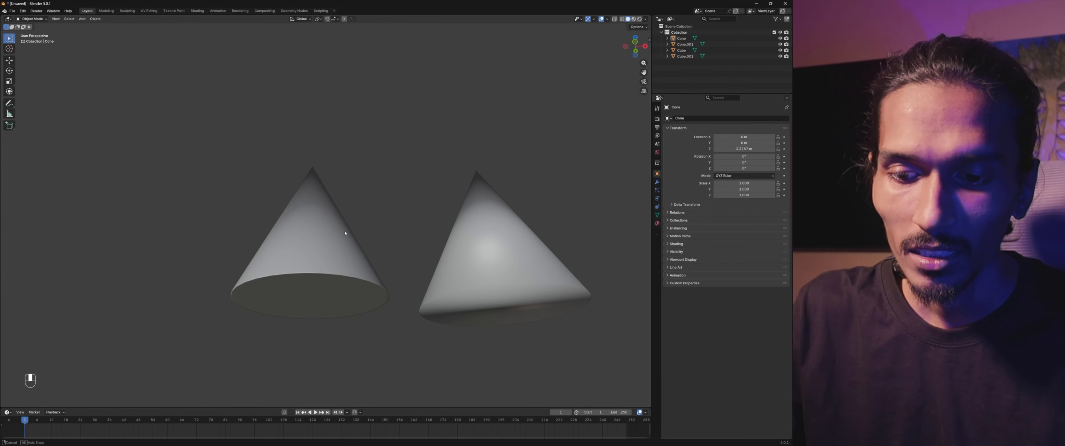
middle_drag(556, 307, 535, 312)
scroll(320, 210, up, 3)
middle_drag(320, 209, 365, 215)
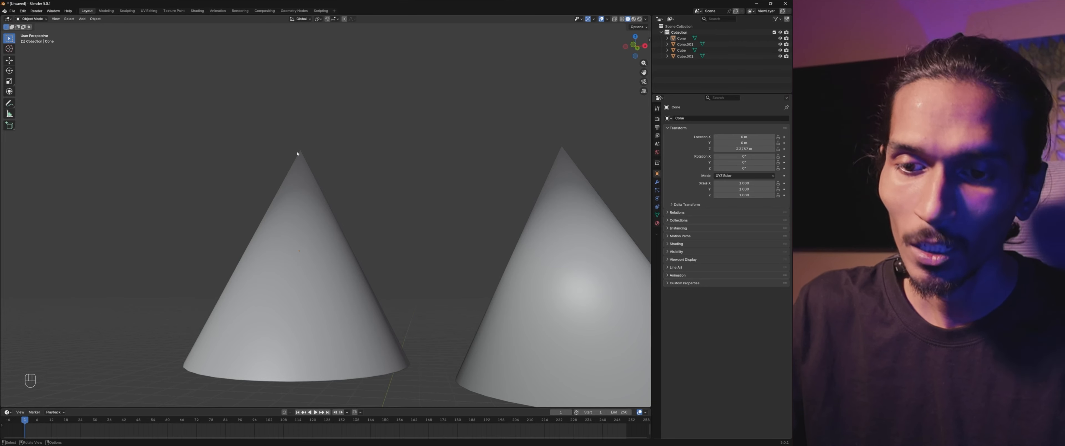
Step: Select the bevelled cone and enter Edit Mode on it
drag(281, 286, 99, 88)
click(34, 19)
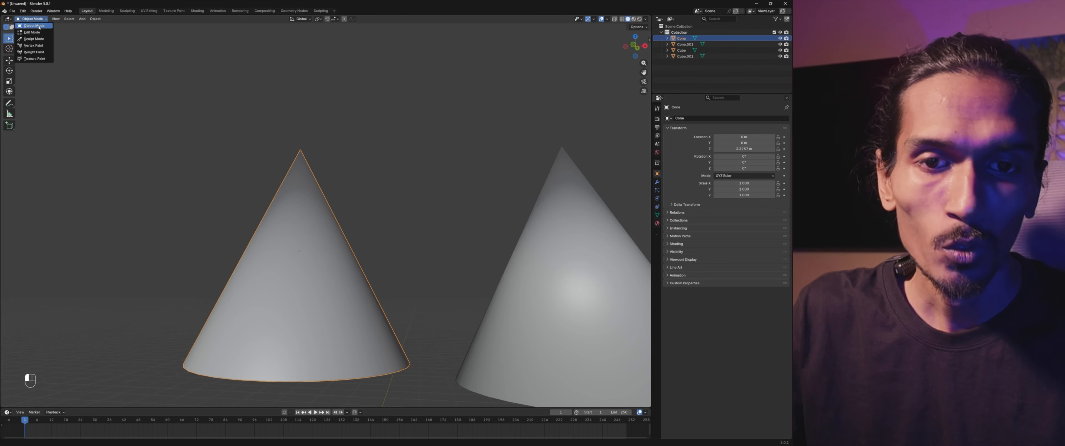
click(31, 31)
drag(261, 127, 352, 184)
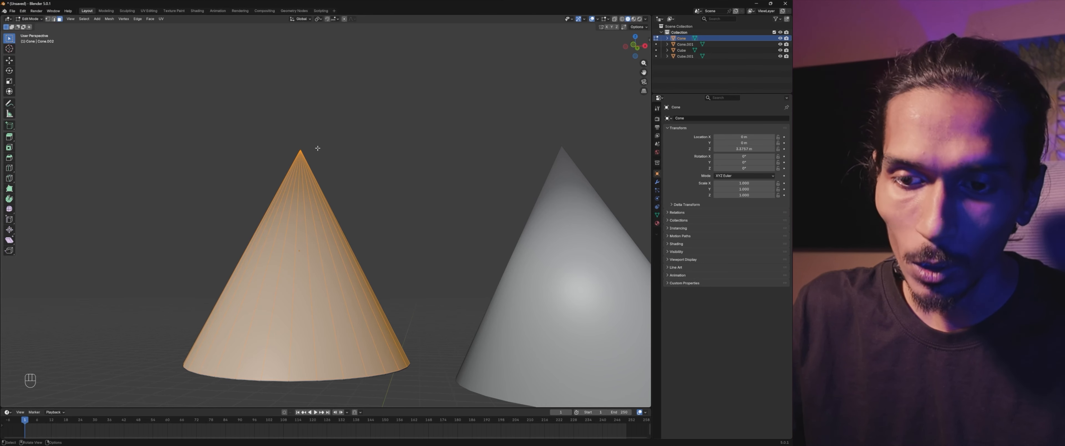
middle_drag(406, 318, 403, 303)
middle_drag(357, 196, 359, 231)
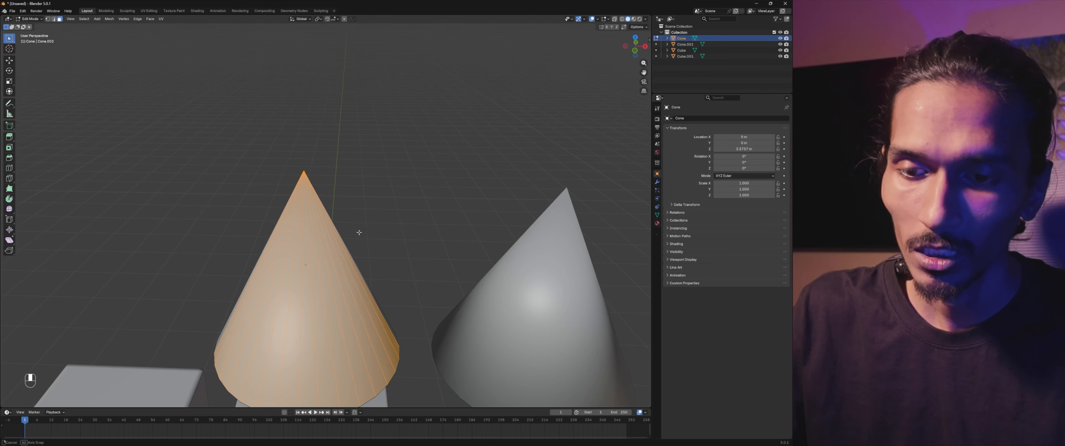
click(281, 153)
drag(267, 146, 322, 182)
key(ctrl+b)
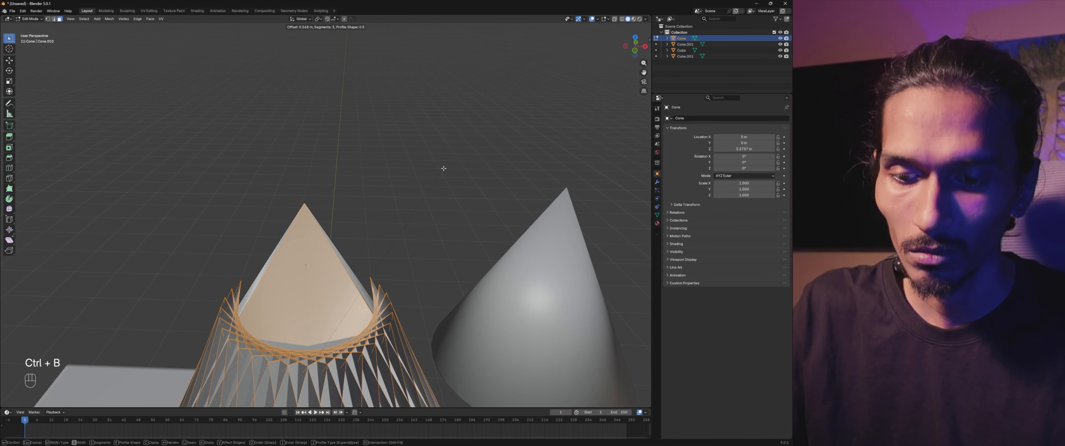
key(Escape)
click(362, 161)
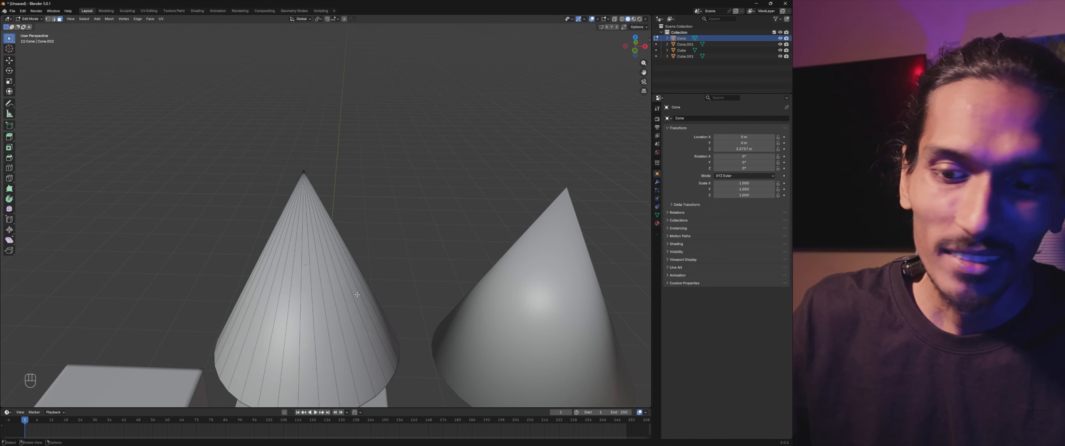
drag(269, 153, 337, 203)
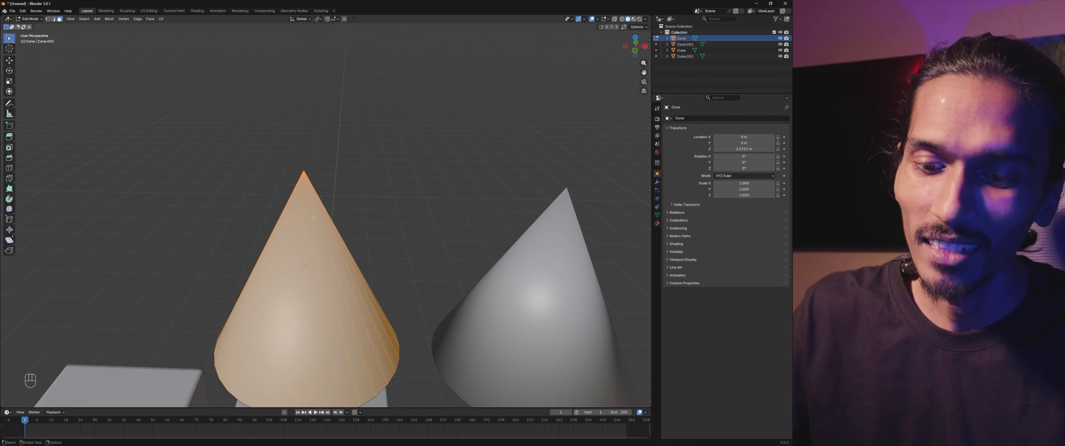
click(370, 206)
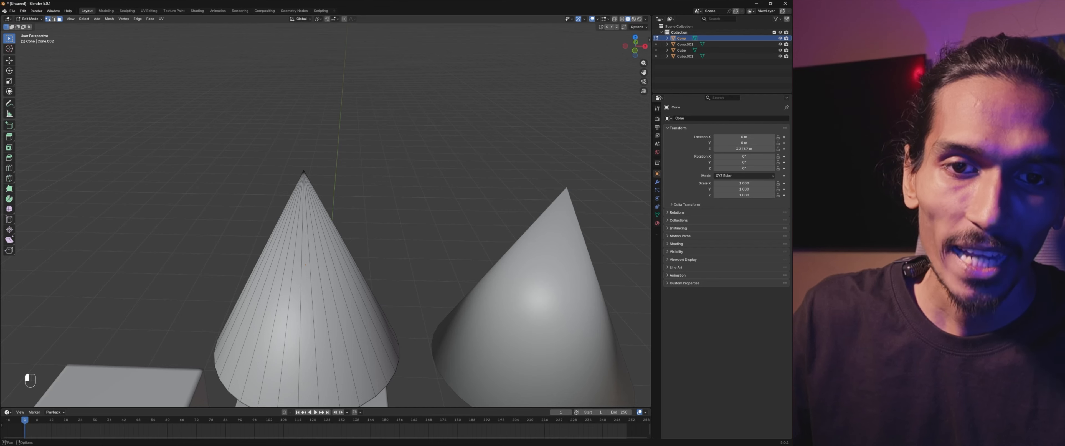
Step: Try a vertex bevel on the cone's tip, testing more segments before reducing it to a single segment
drag(277, 141, 334, 177)
middle_drag(362, 166, 390, 152)
key(ctrl+b)
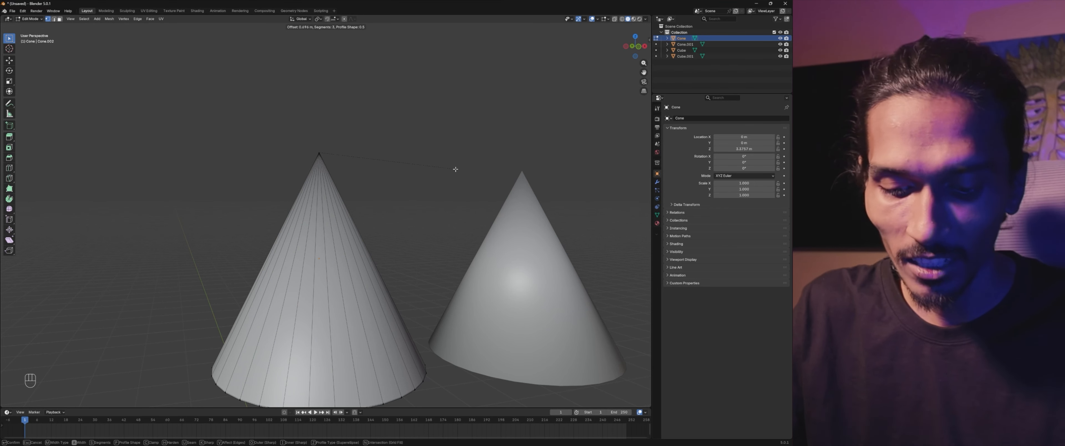
key(v)
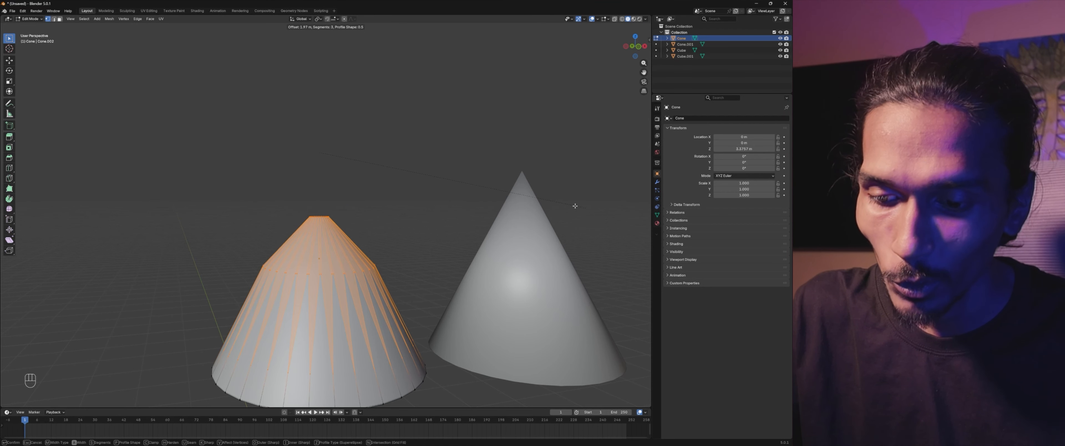
scroll(447, 184, up, 9)
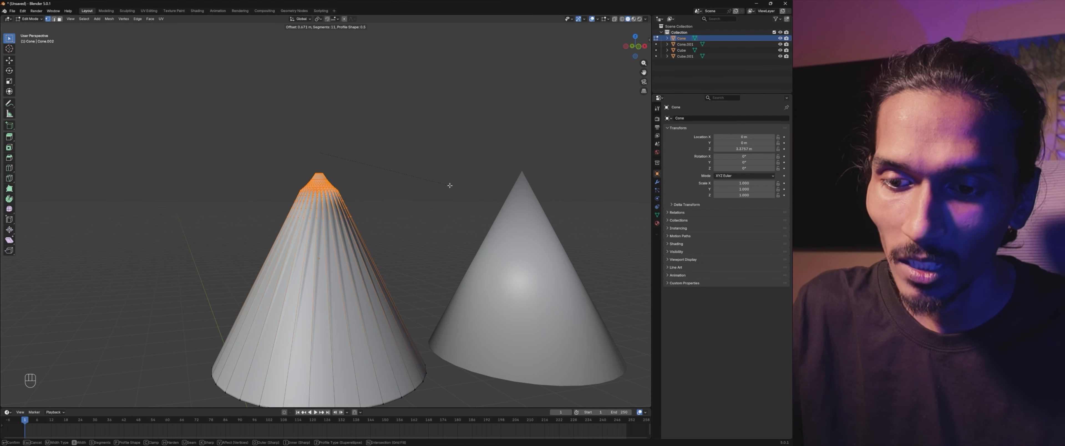
scroll(450, 186, down, 7)
scroll(450, 185, down, 2)
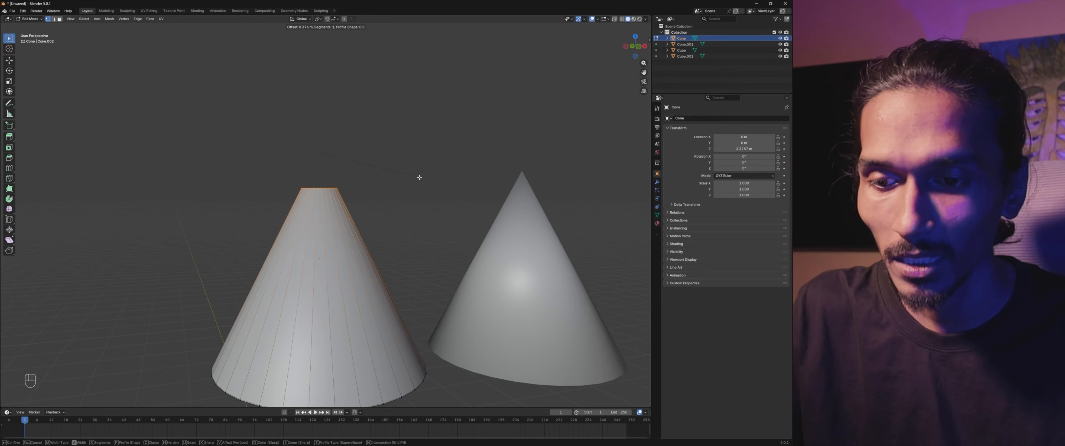
click(434, 177)
Step: Examine the wide flattened tip from above and undo the vertex bevel
middle_drag(392, 191, 305, 129)
scroll(374, 234, up, 2)
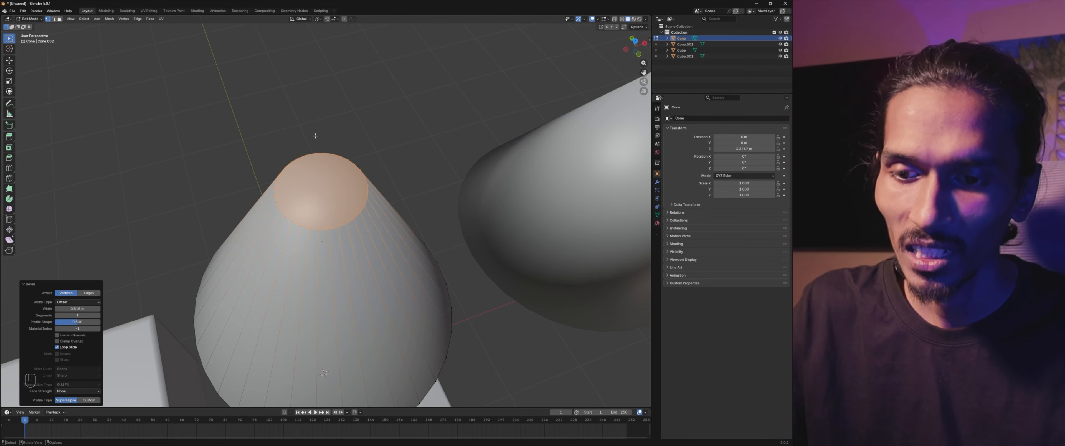
scroll(370, 216, down, 5)
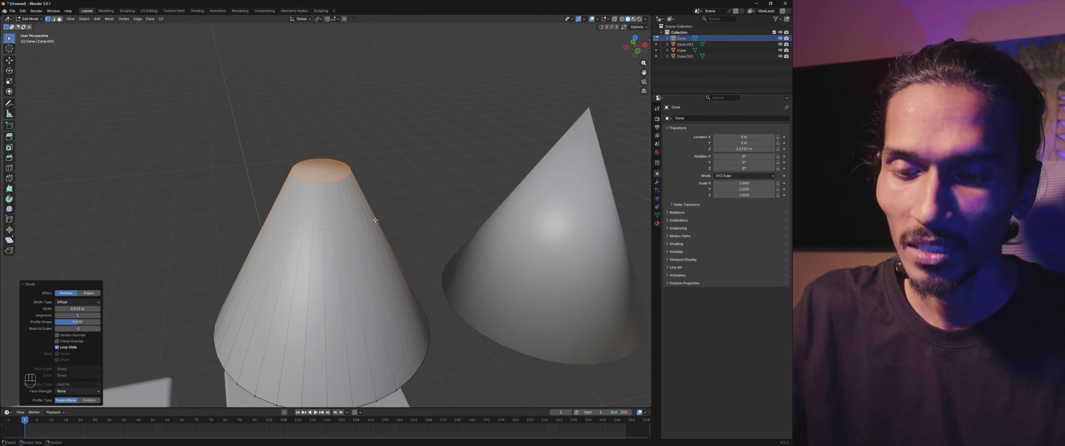
key(ctrl+z)
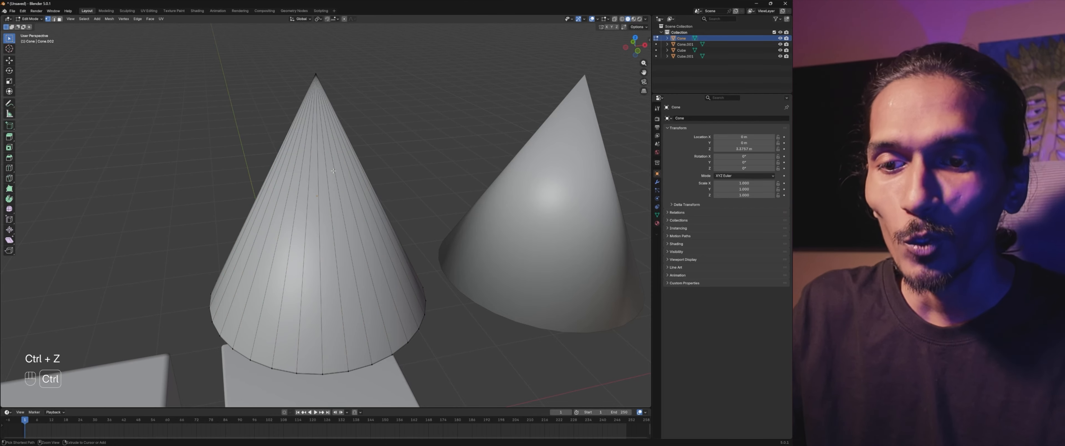
Step: Select the cone's tip vertex and apply a small vertex bevel with one segment, making a narrow flat top
key(ctrl+r)
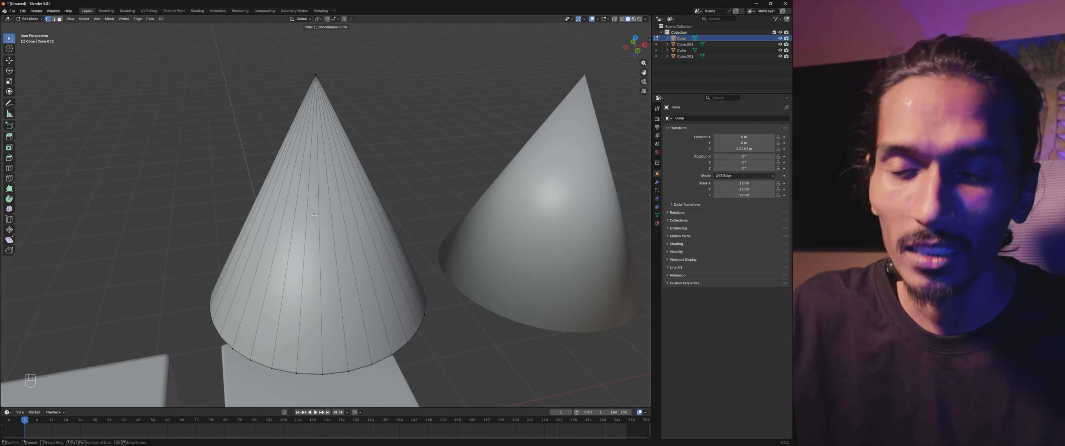
key(Escape)
drag(289, 58, 334, 86)
key(ctrl+b)
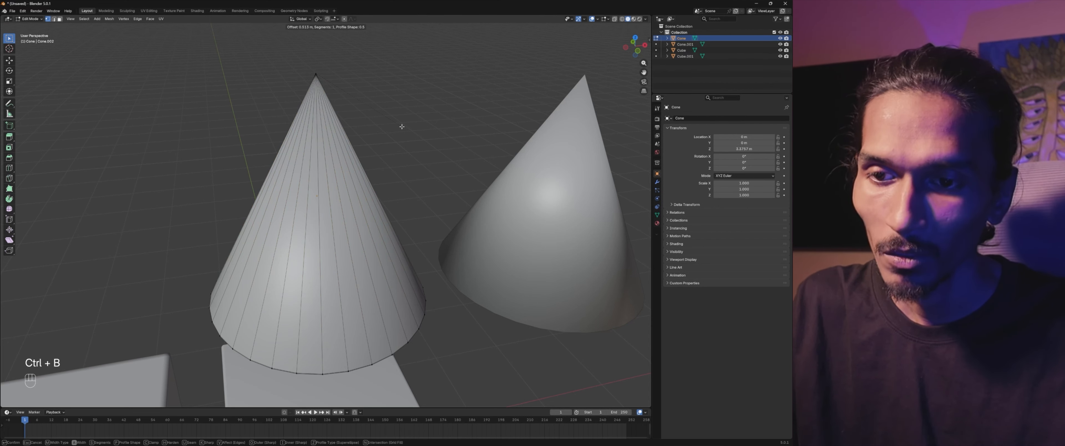
key(v)
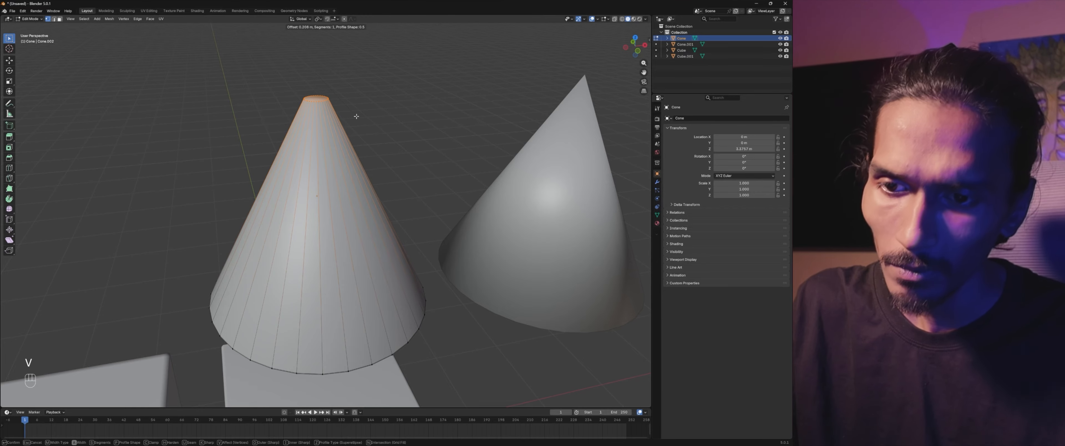
click(344, 107)
scroll(347, 105, up, 4)
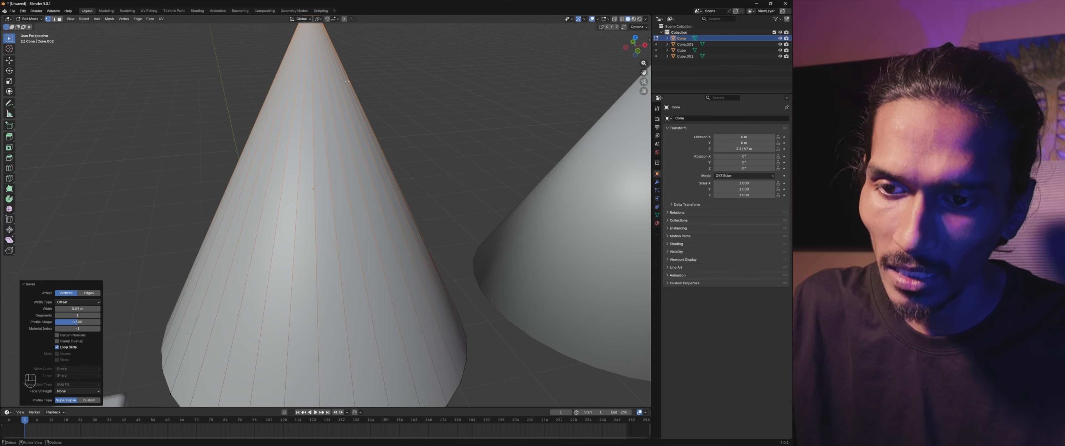
scroll(352, 103, down, 1)
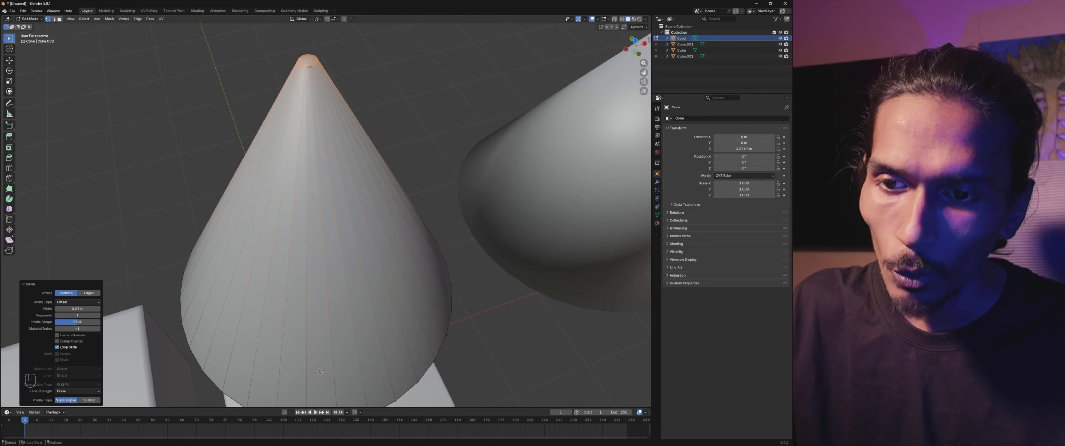
Step: Select one long side face of the cone in face selection mode and examine its run from tip to base
click(297, 199)
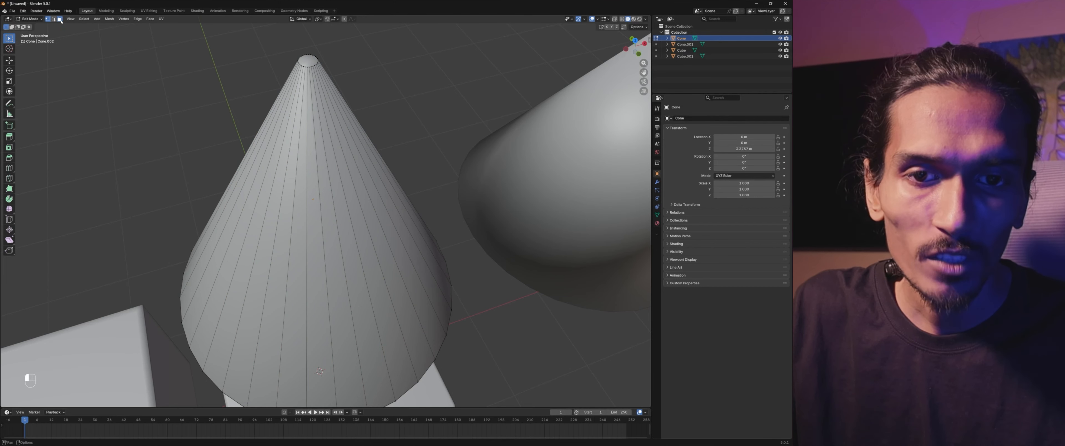
click(315, 205)
shift+middle_drag(383, 198, 366, 120)
scroll(332, 346, down, 1)
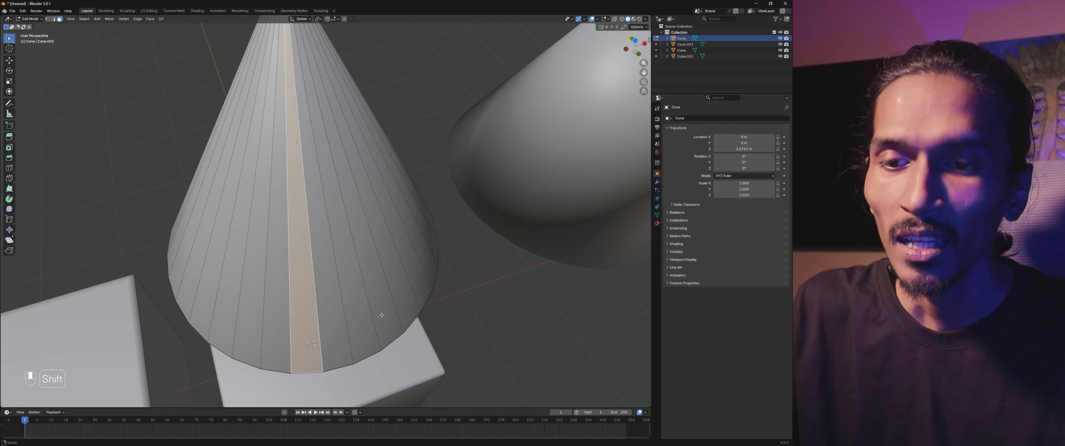
scroll(343, 244, down, 2)
shift+middle_drag(353, 210, 317, 265)
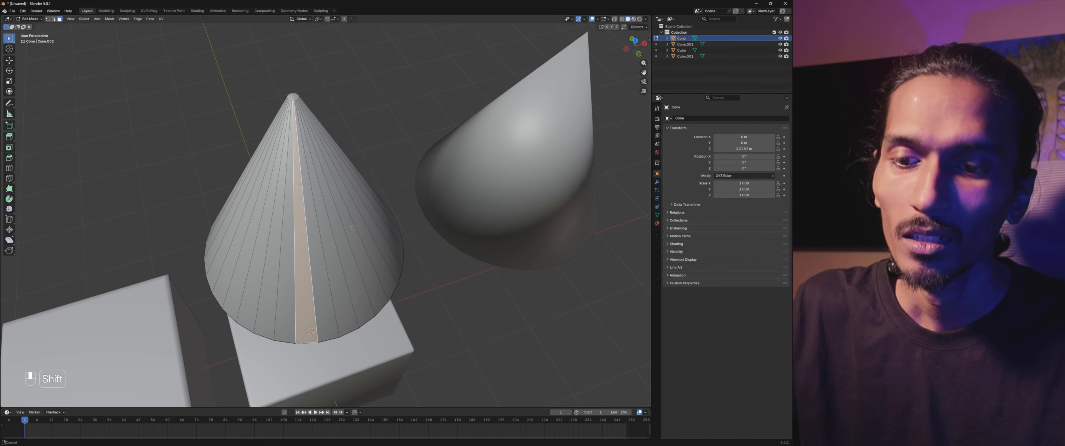
Step: Add a single loop cut around the cone's side and slide it close to the flattened tip, factor about -0.97
key(ctrl+r)
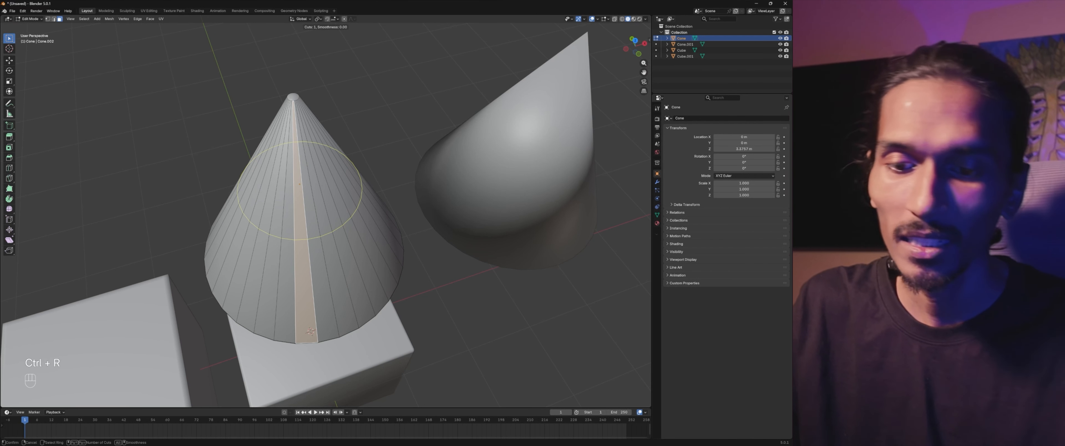
click(317, 264)
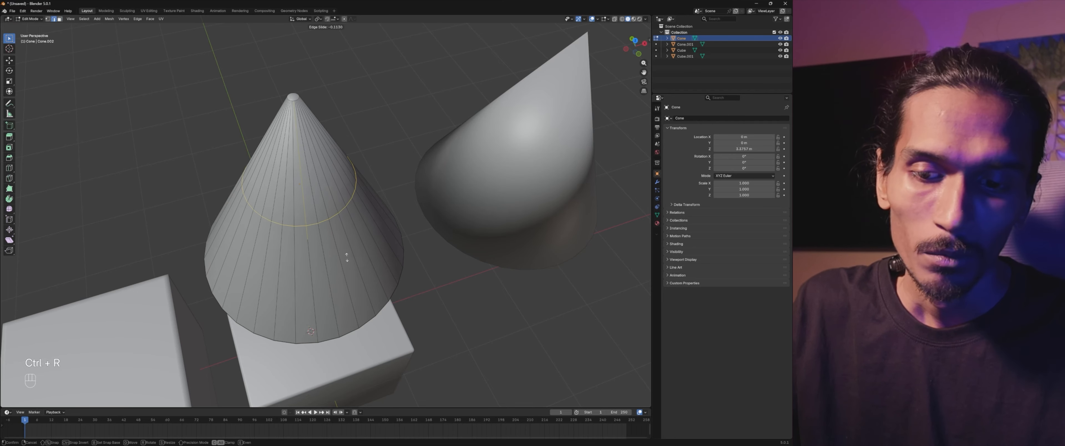
click(313, 147)
scroll(381, 237, up, 6)
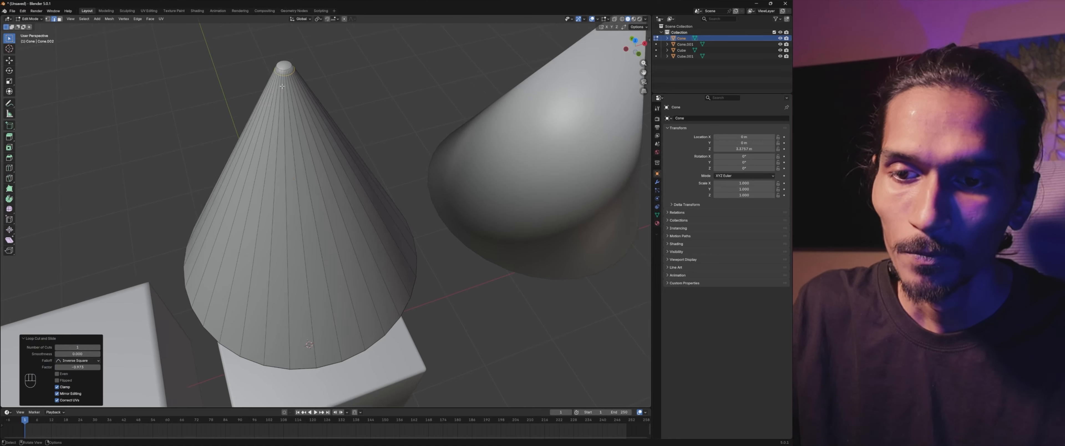
scroll(384, 227, up, 2)
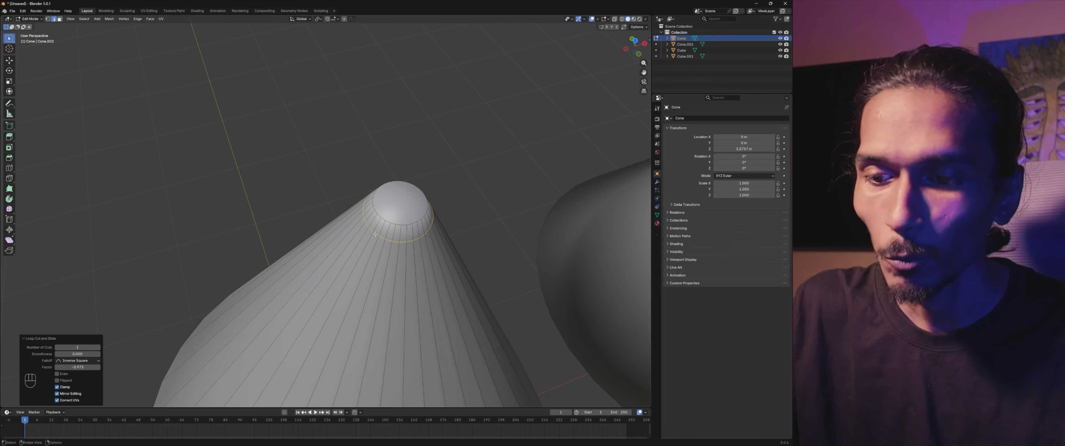
key(g)
key(g)
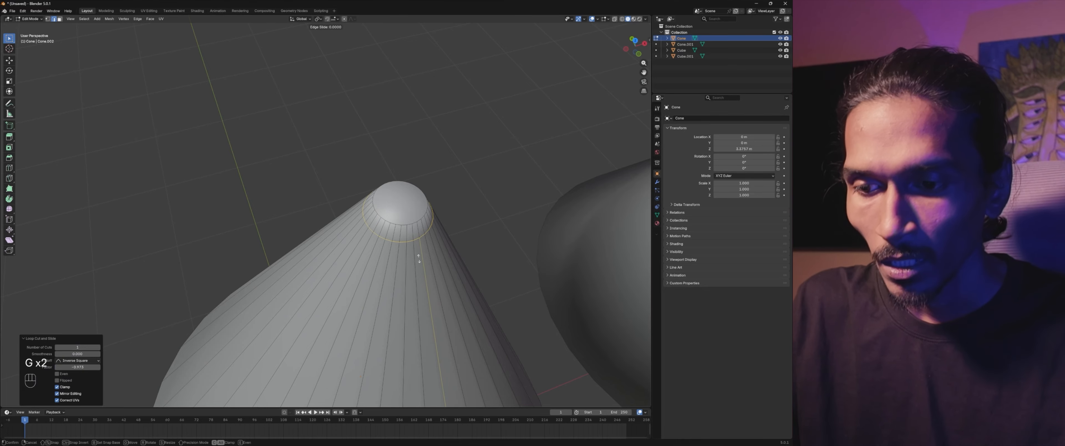
click(420, 251)
scroll(414, 250, down, 4)
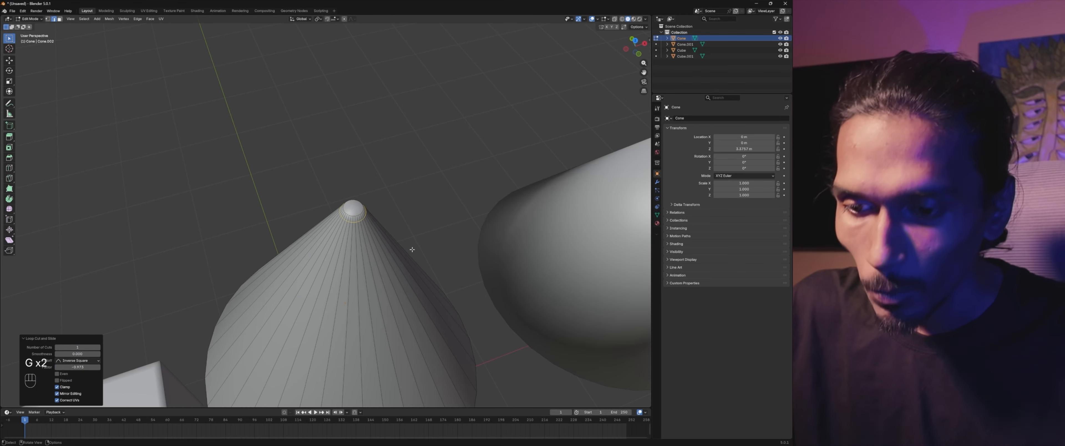
Step: Edge-slide the selected loop a short distance down the cone, away from the flattened tip
key(g)
key(g)
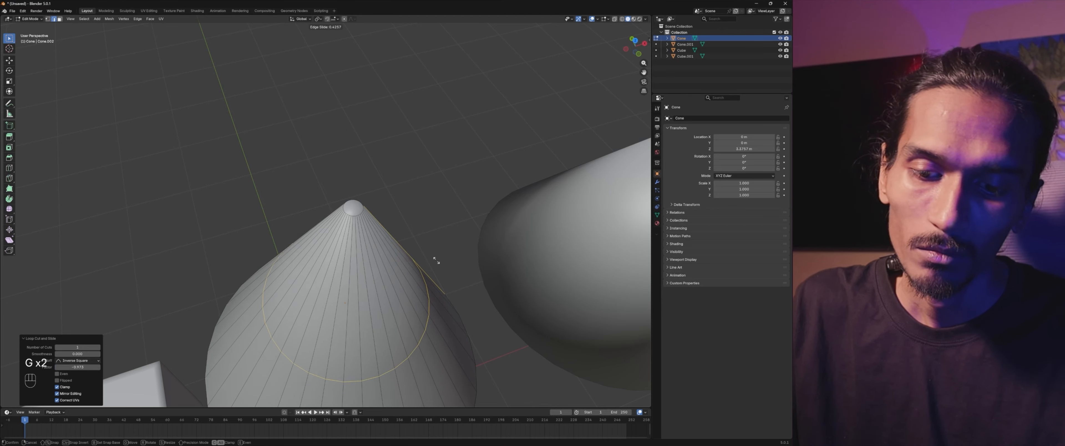
click(428, 247)
middle_drag(431, 247, 390, 261)
middle_drag(331, 176, 355, 198)
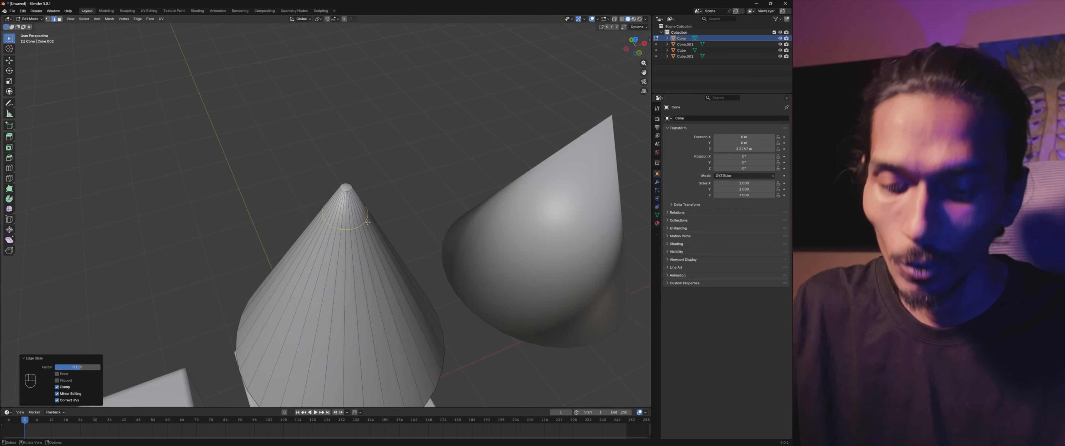
Step: Edge-slide the selected loop back up the cone, closer to the flattened tip, with a factor of about -0.8
key(g)
key(g)
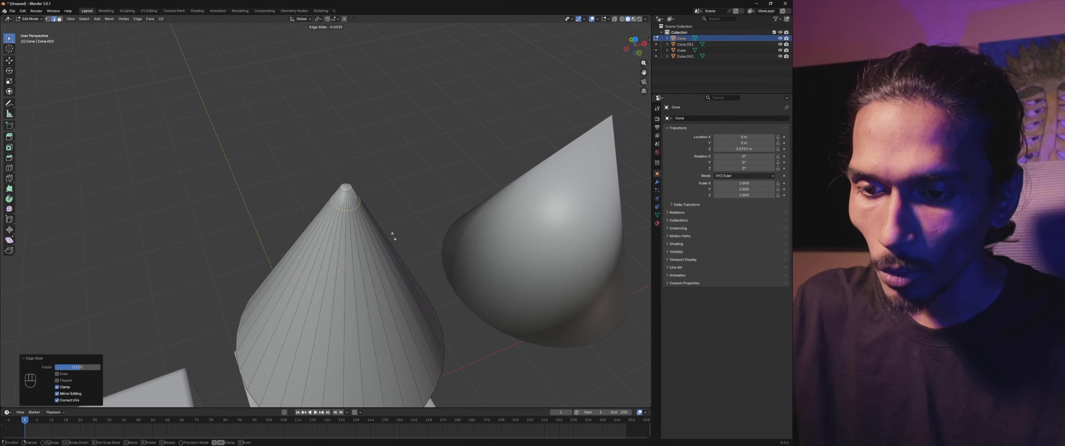
click(381, 226)
Step: Select the small flat face capping the cone's tip and inset it by about 0.012 m
scroll(381, 227, up, 4)
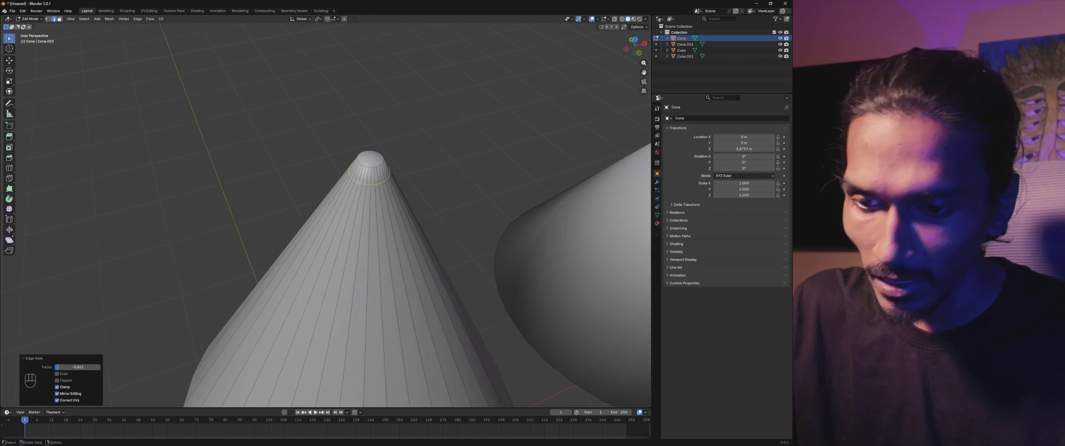
shift+middle_drag(463, 159, 324, 202)
scroll(324, 202, up, 2)
click(317, 220)
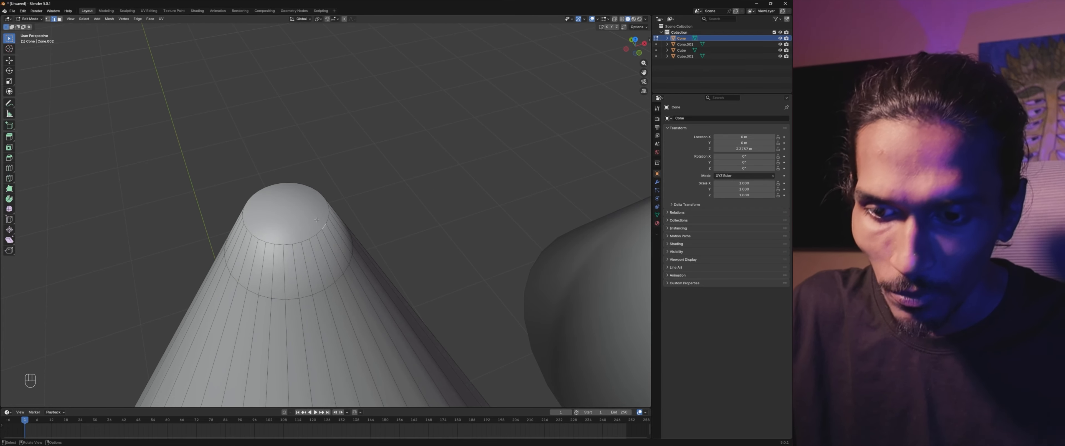
click(303, 217)
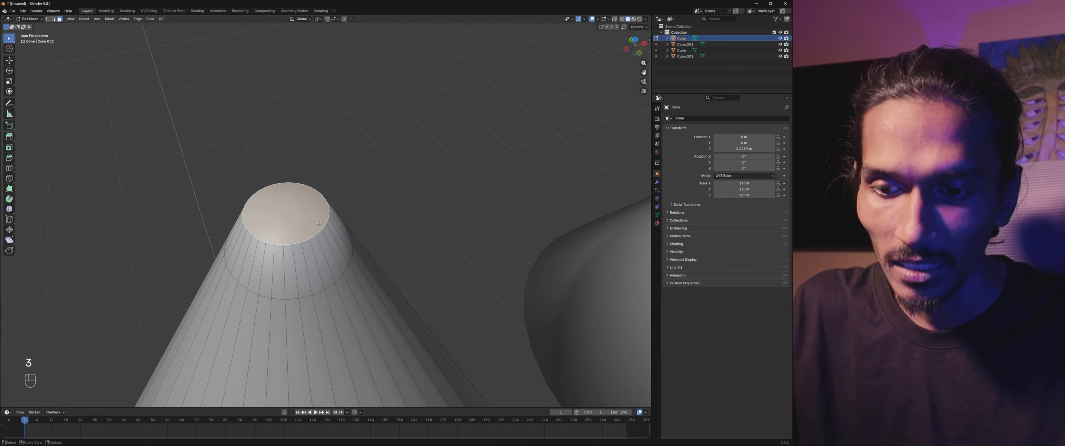
key(i)
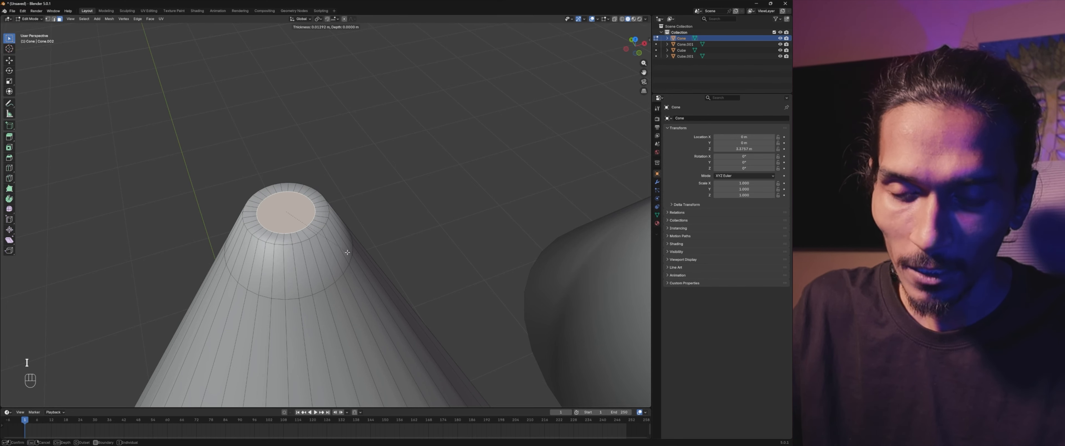
click(349, 252)
Step: Raise the inset tip face slightly along the Z axis to round the cone's top
key(g)
key(z)
key(shift)
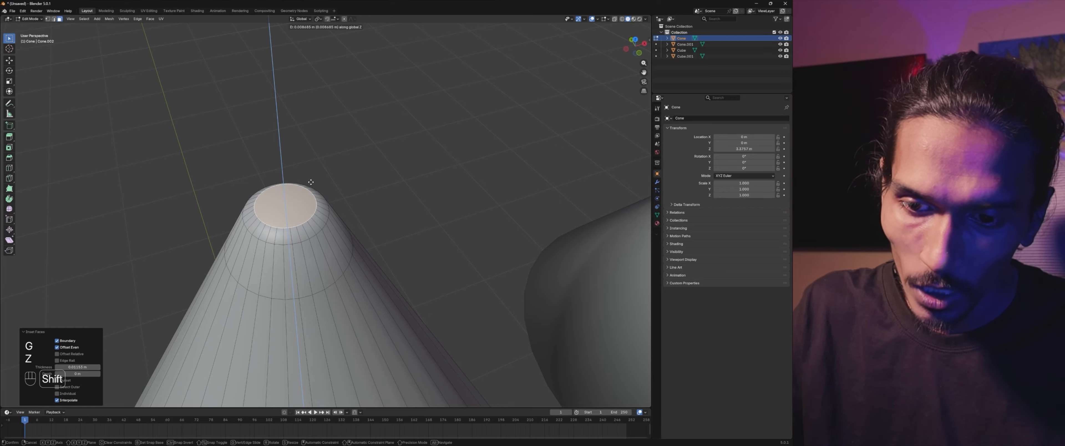
click(305, 144)
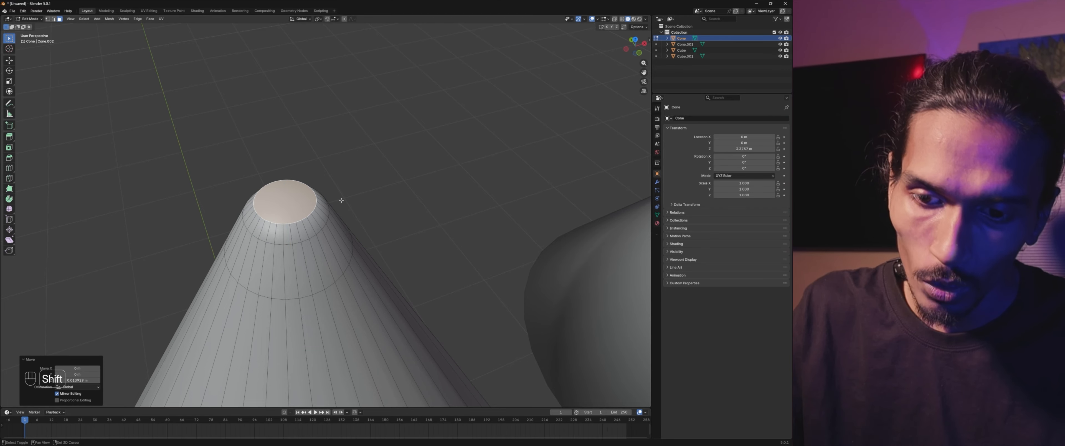
Step: Return to Object Mode and inspect the cone's tip and long sides under smooth shading
click(40, 20)
click(38, 27)
mouse_move(218, 115)
middle_down()
mouse_move(318, 178)
mouse_move(406, 205)
mouse_move(397, 199)
middle_up()
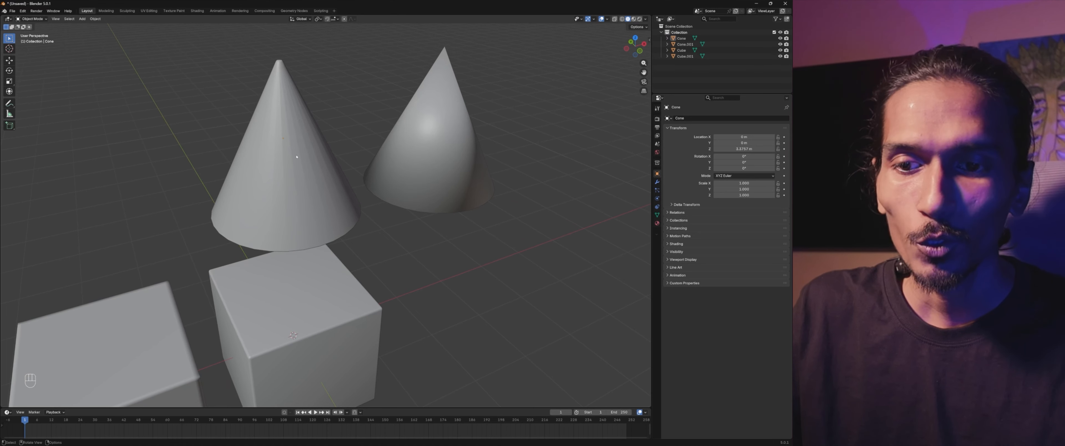
scroll(296, 123, up, 4)
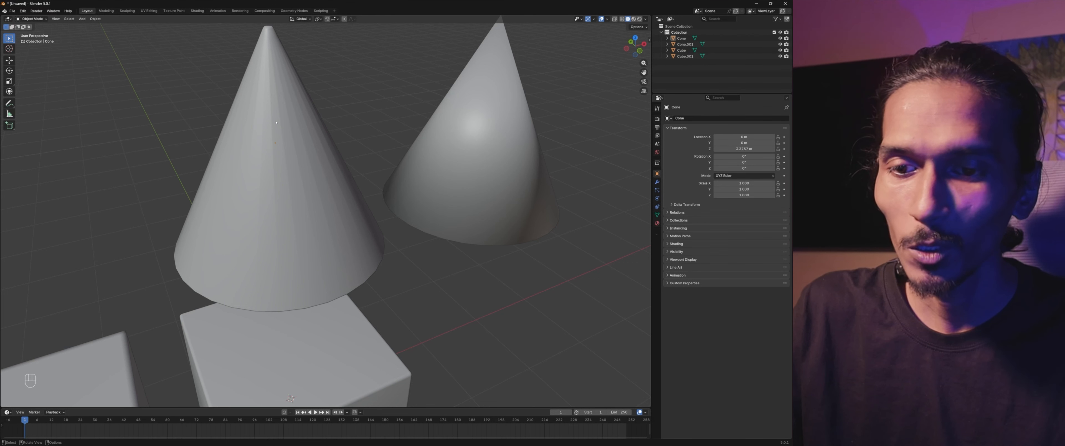
middle_drag(275, 144, 273, 118)
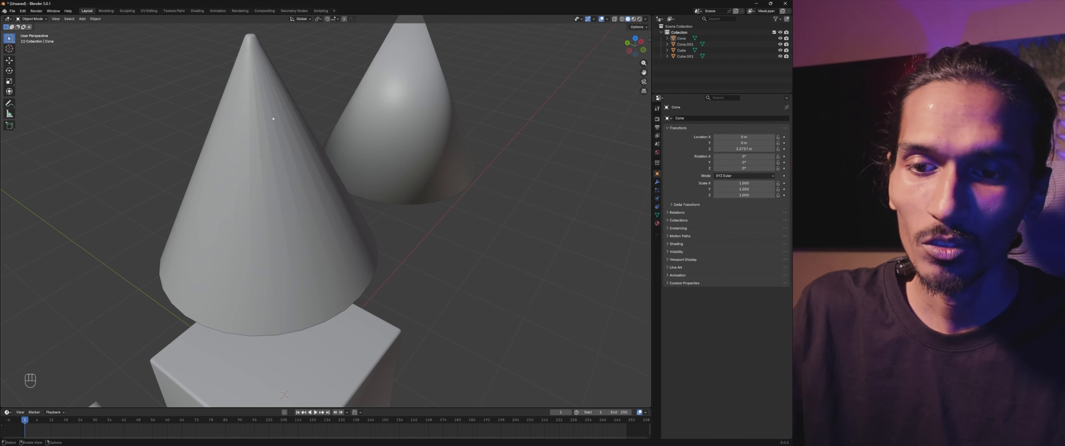
Step: Switch the supported cone to flat shading and back to smooth shading to compare its facets
click(277, 196)
right_click(277, 196)
click(263, 204)
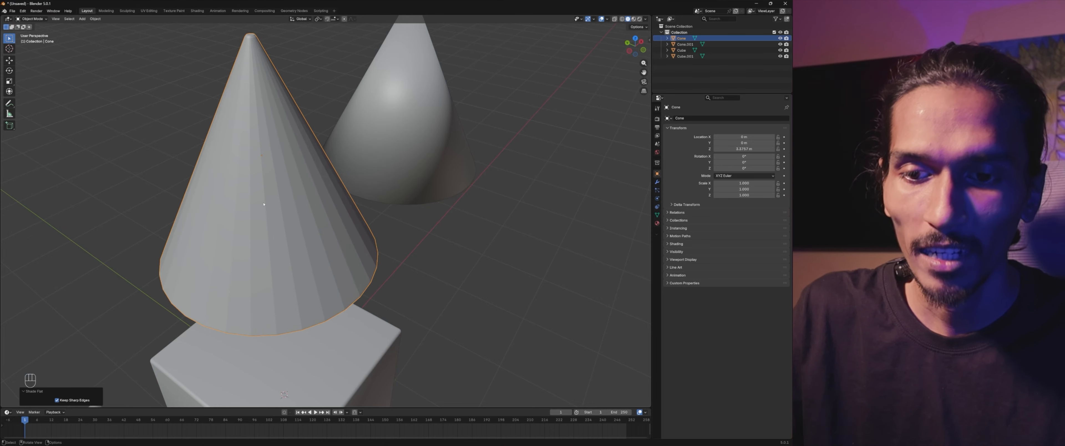
right_click(257, 198)
click(257, 188)
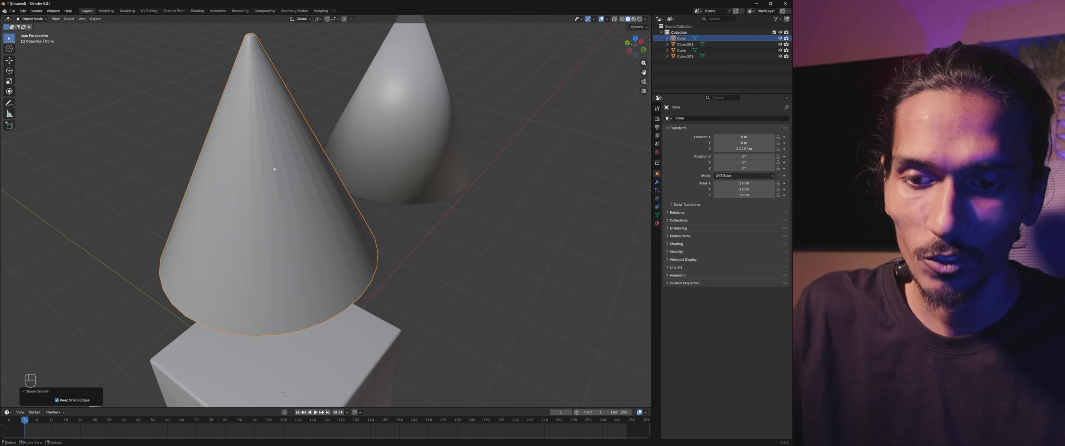
Step: Check the long side faces in the cone's wireframe and compare its shading with the unsupported cone
middle_drag(273, 167, 300, 166)
key(Tab)
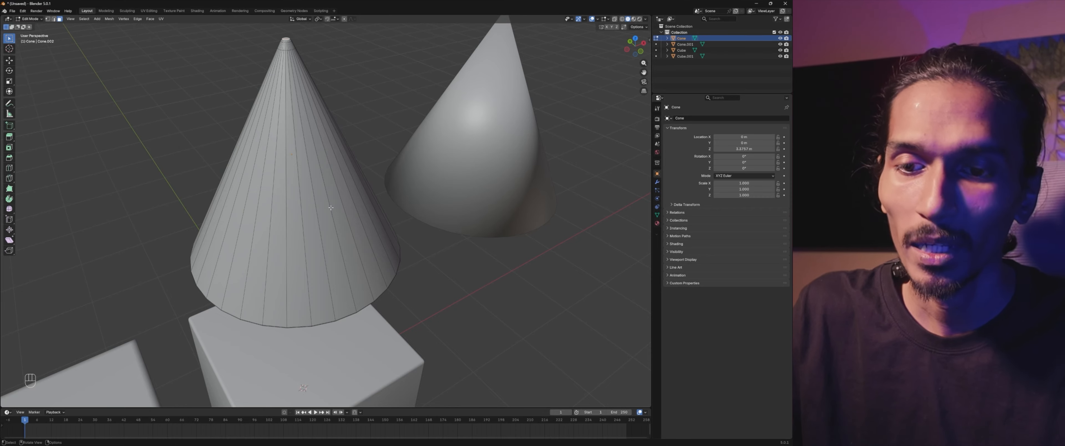
key(Tab)
click(435, 269)
middle_drag(440, 269, 421, 255)
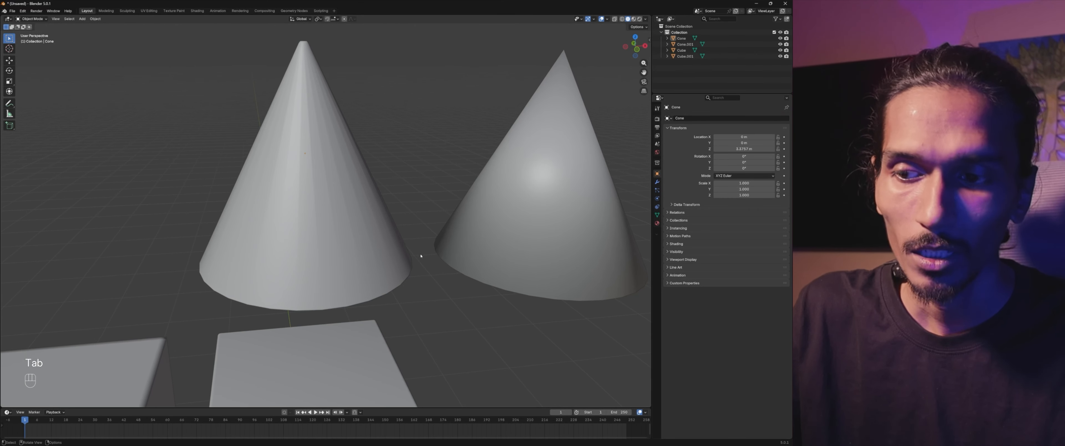
Step: Add 11 evenly spaced loop cuts around the supported cone's side without sliding them
click(321, 208)
key(Tab)
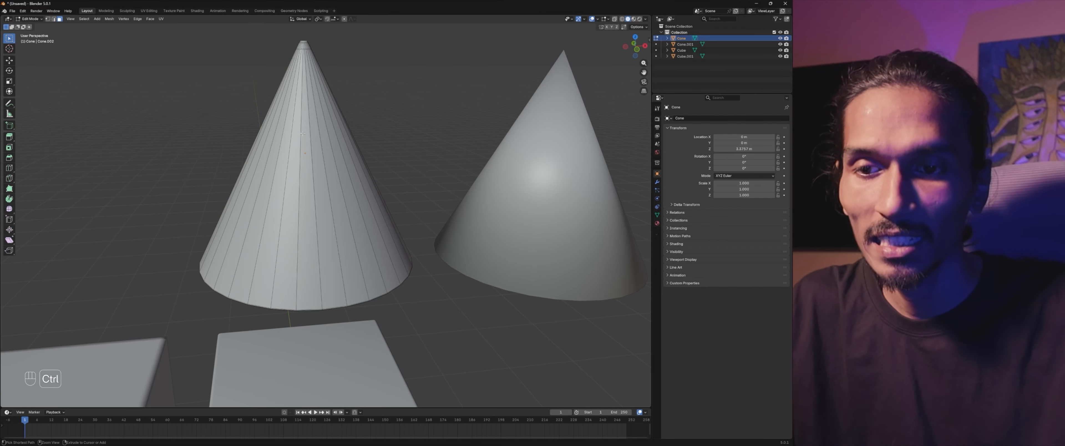
key(ctrl+r)
scroll(308, 135, up, 3)
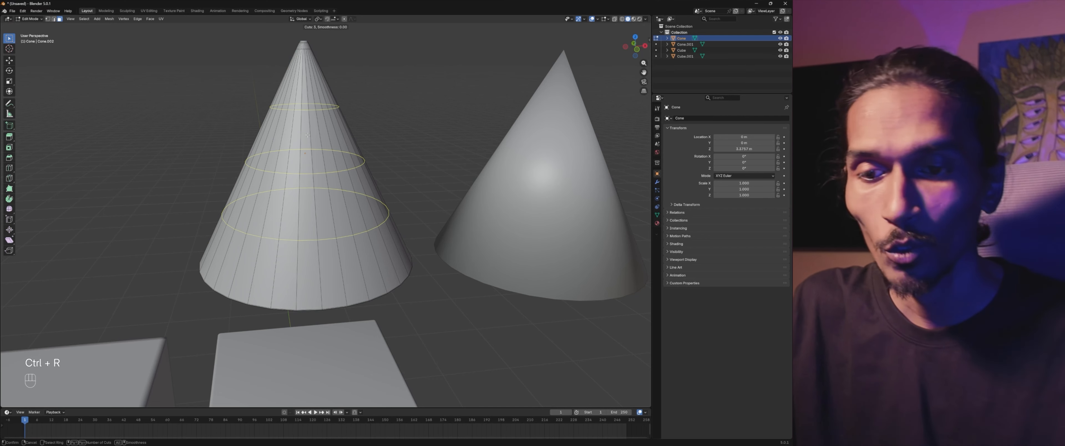
scroll(308, 135, up, 2)
scroll(308, 135, up, 2)
scroll(308, 135, up, 3)
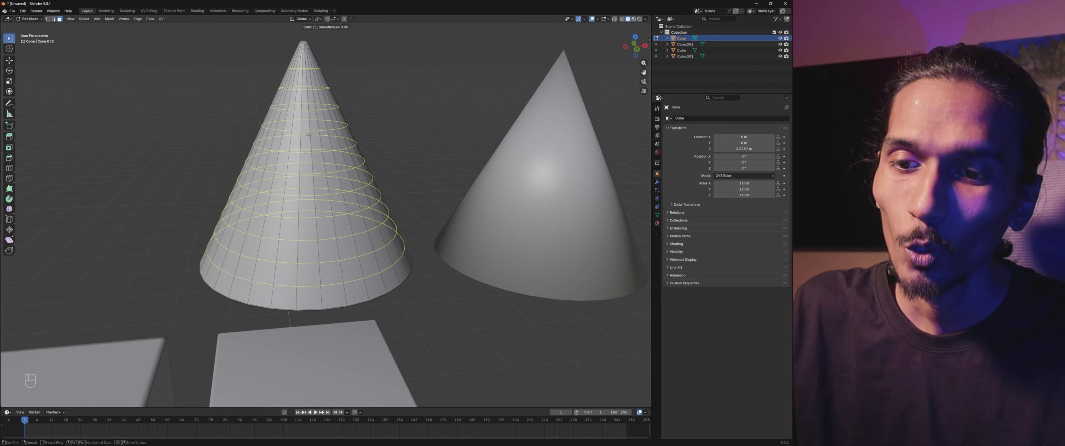
click(308, 135)
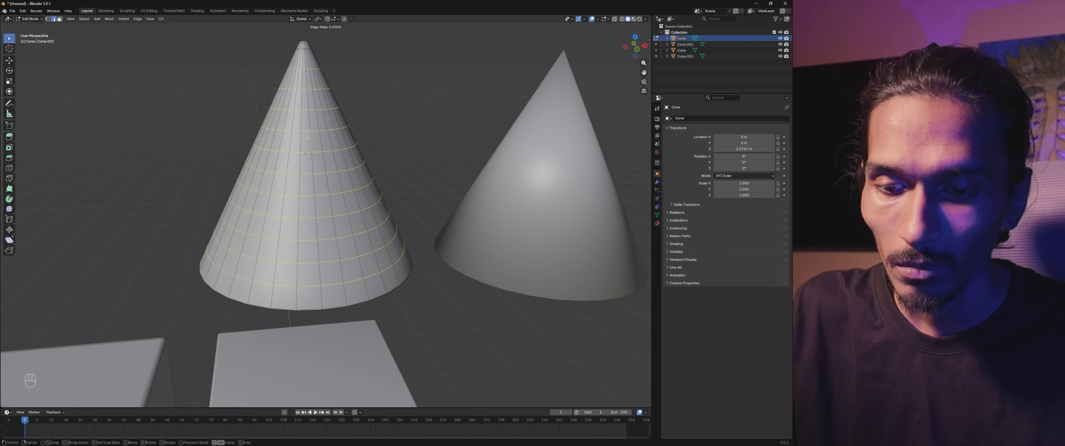
right_click(308, 135)
Step: Deselect the new loops, return to Object Mode and compare the two cones' smooth shading
middle_drag(392, 165, 398, 165)
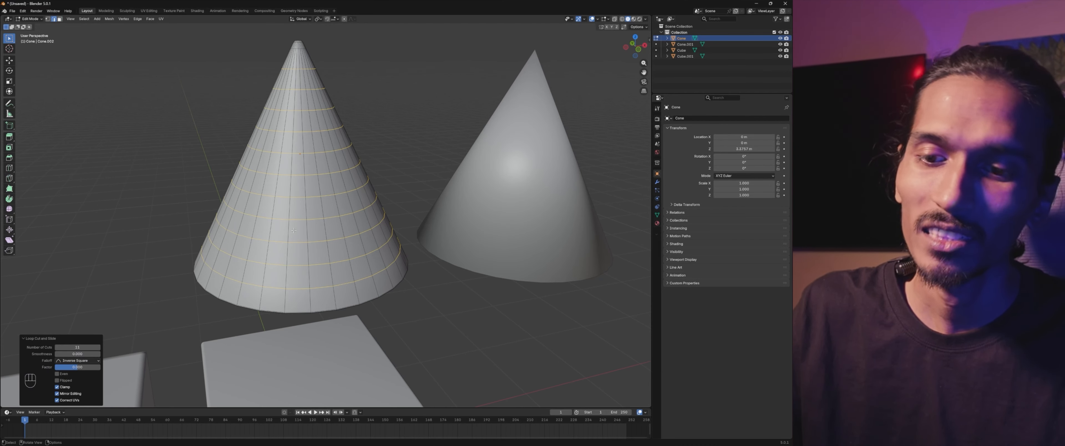
click(131, 131)
middle_drag(130, 131, 164, 139)
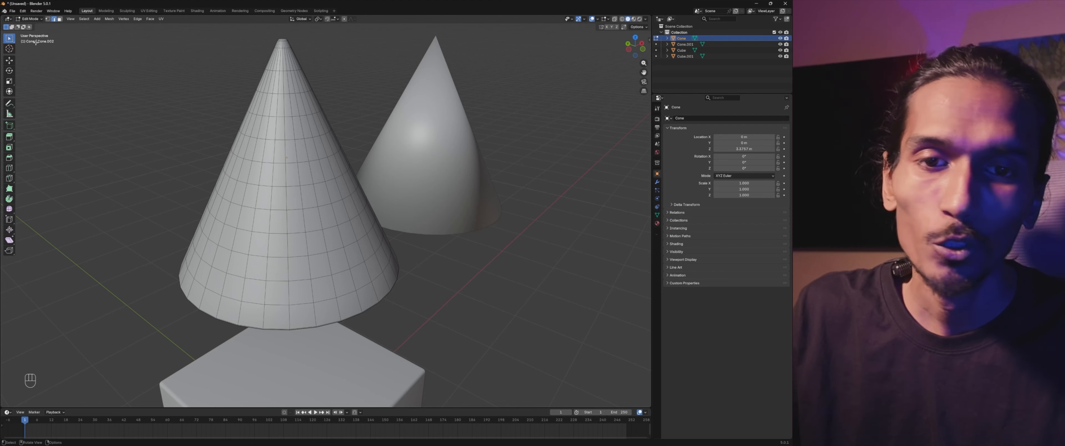
click(36, 19)
click(43, 26)
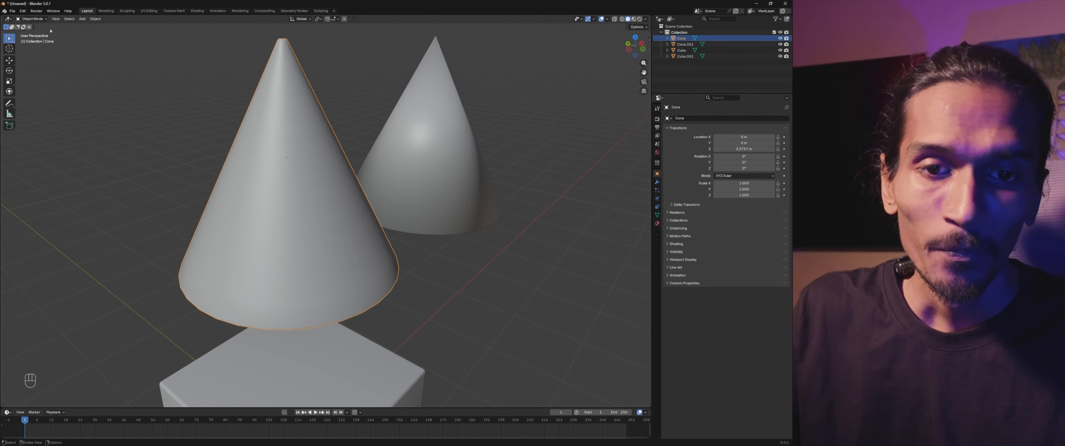
middle_drag(183, 105, 313, 160)
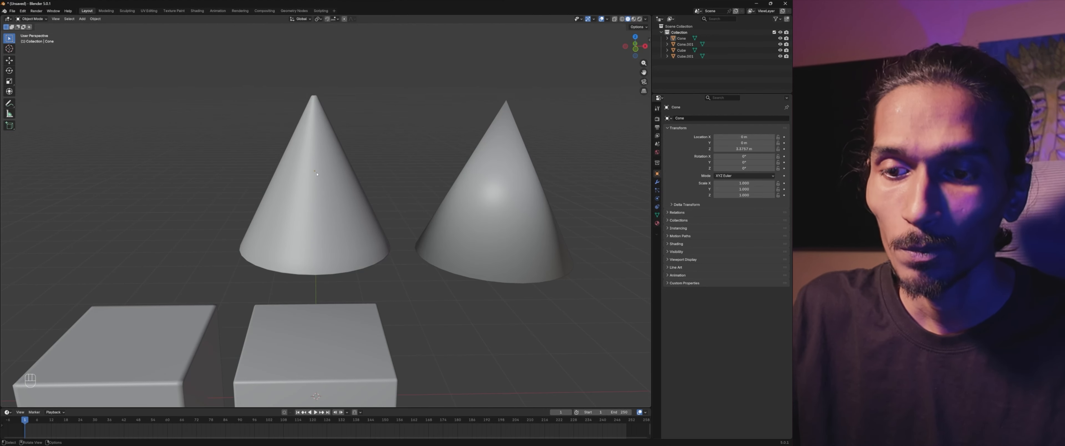
middle_drag(352, 205, 320, 228)
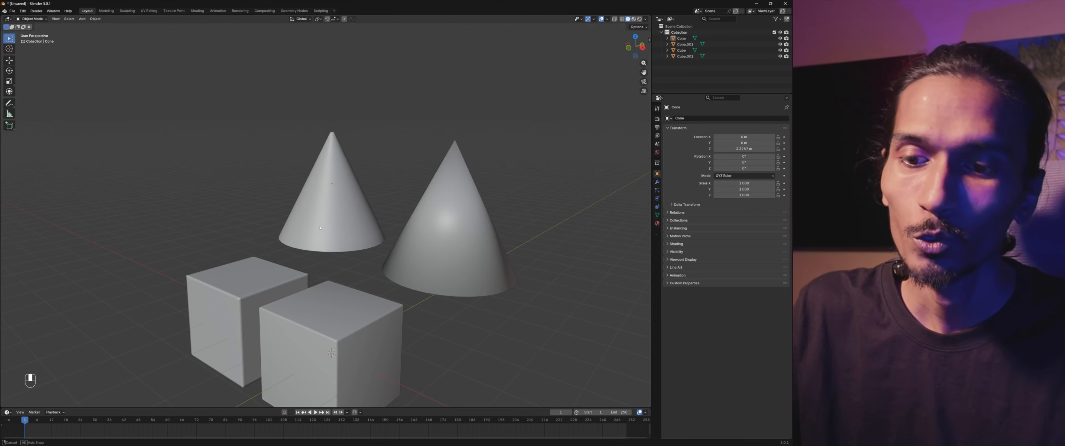
Step: Add a UV sphere and place it above the cubes, on the supported cone's side opposite the unsupported cone
middle_drag(302, 172, 455, 135)
scroll(352, 186, up, 4)
scroll(357, 184, down, 3)
middle_drag(436, 202, 433, 187)
shift+middle_drag(422, 216, 475, 195)
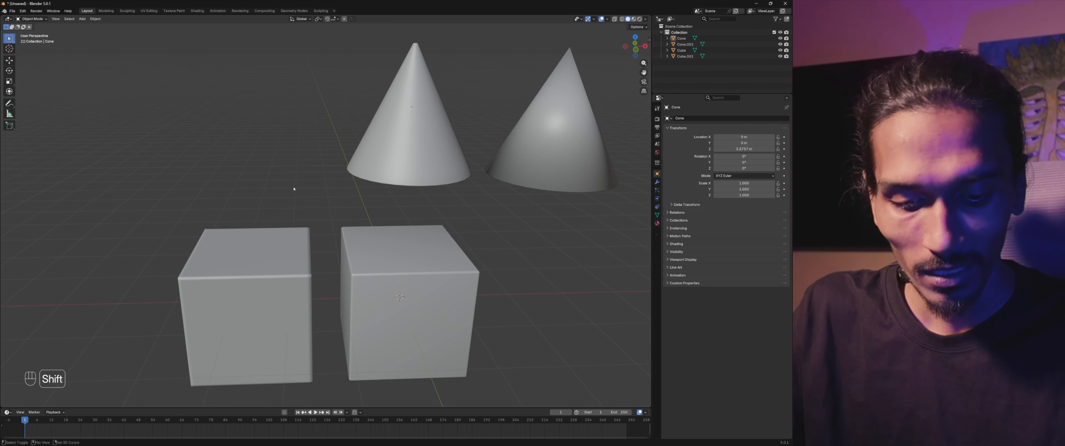
key(shift+a)
mouse_move(293, 190)
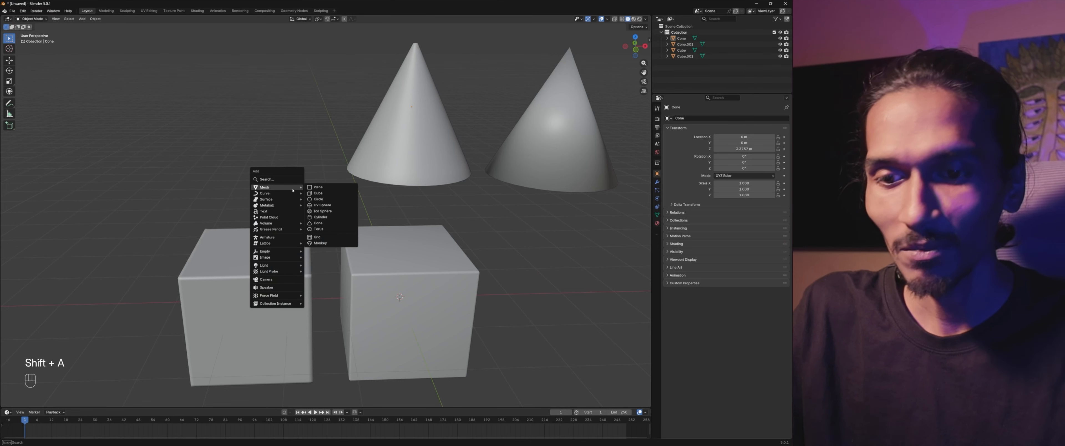
click(328, 205)
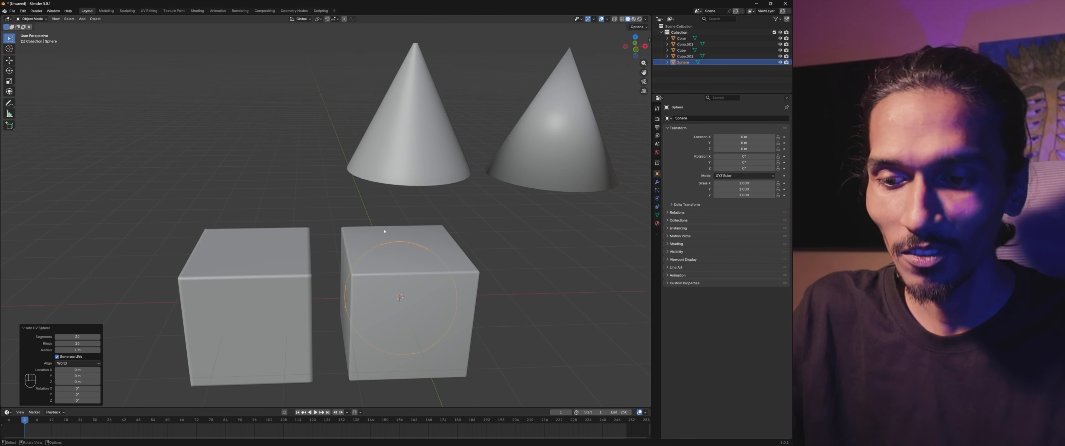
key(g)
click(279, 86)
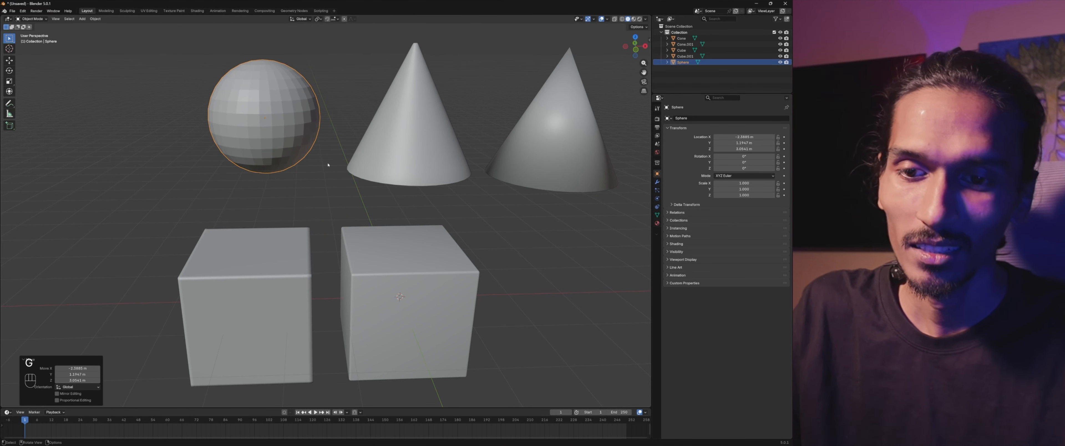
Step: Apply smooth shading to the new sphere and frame it together with the cones
right_click(262, 118)
click(257, 116)
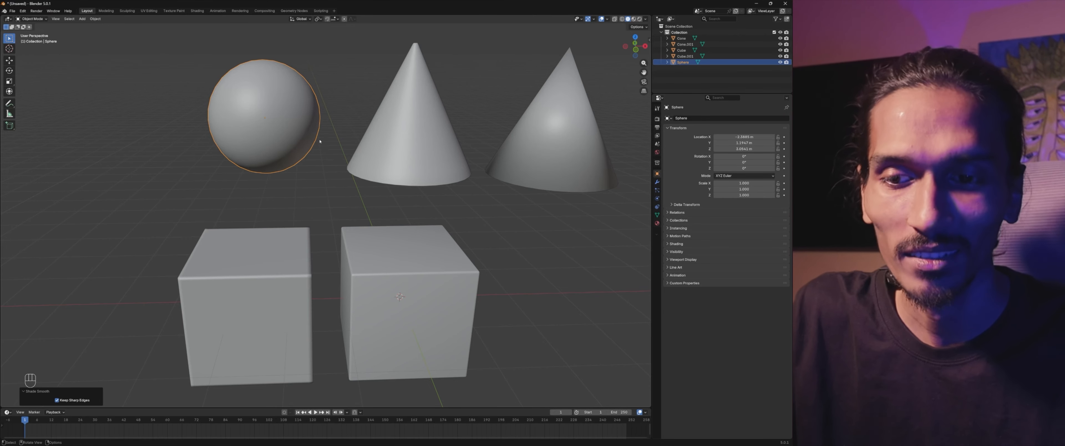
scroll(319, 141, up, 4)
shift+middle_drag(319, 141, 306, 245)
scroll(305, 214, down, 2)
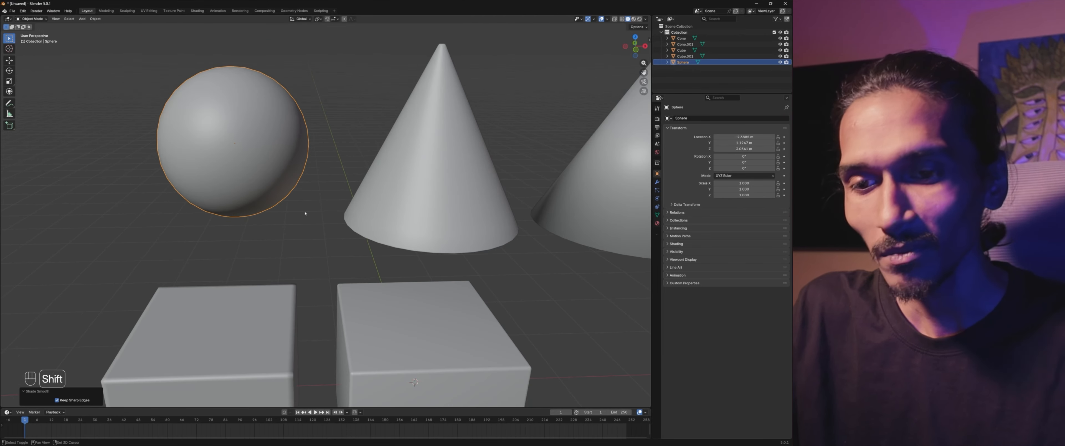
shift+middle_drag(306, 214, 245, 222)
Step: Select the supported cone, briefly check its mesh in Edit Mode and compare it with the sphere and unsupported cone
click(221, 207)
click(368, 203)
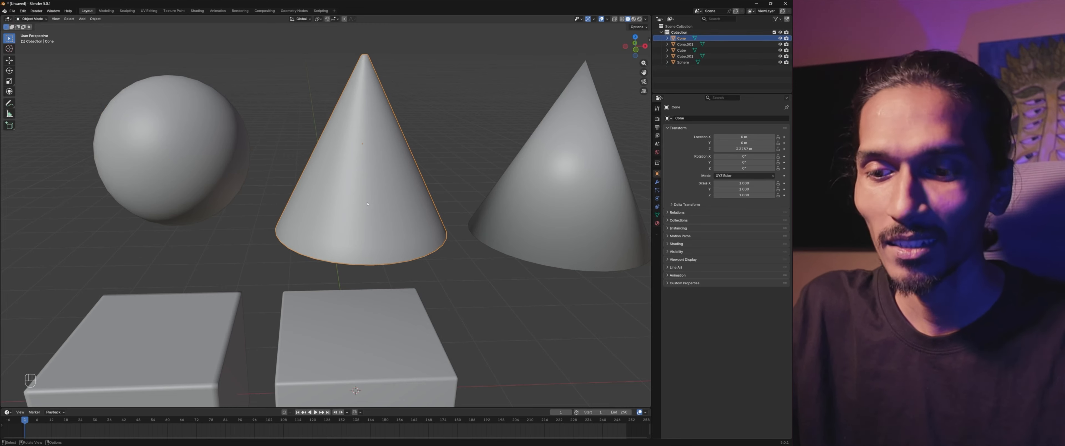
key(Tab)
key(Tab)
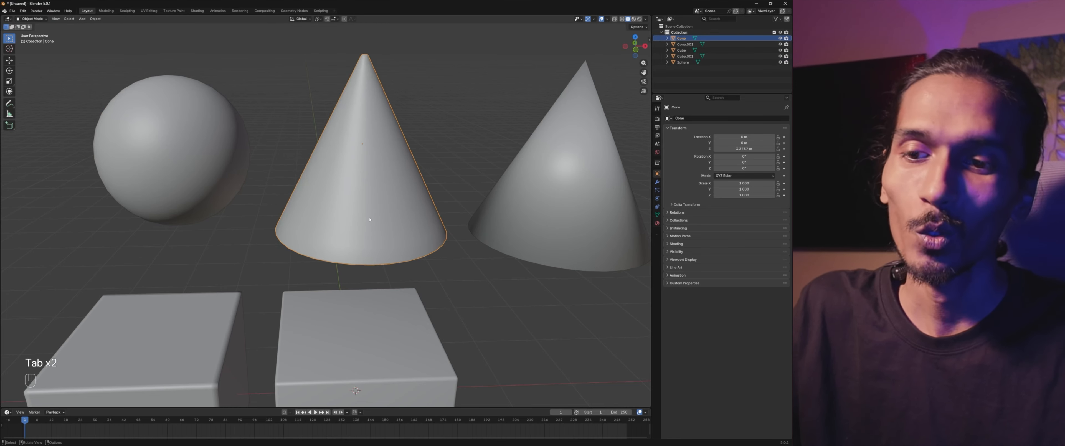
shift+middle_drag(432, 148, 347, 172)
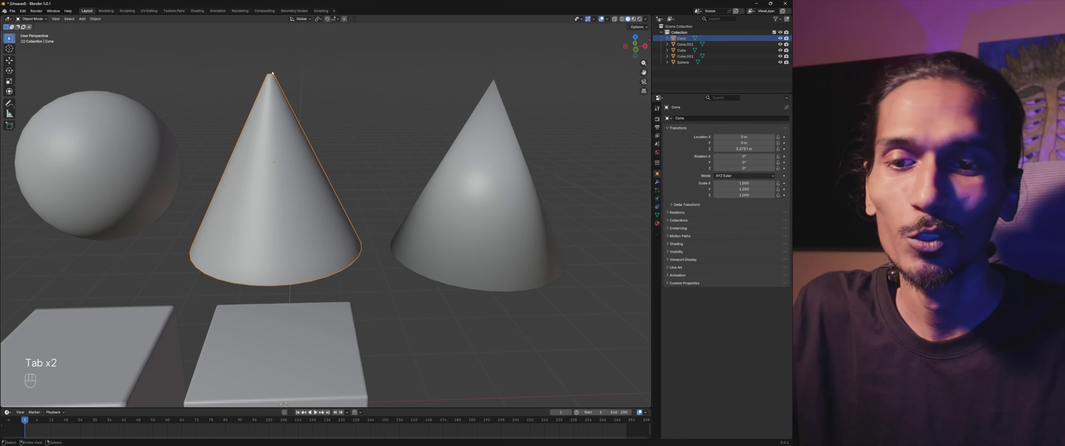
scroll(273, 75, up, 2)
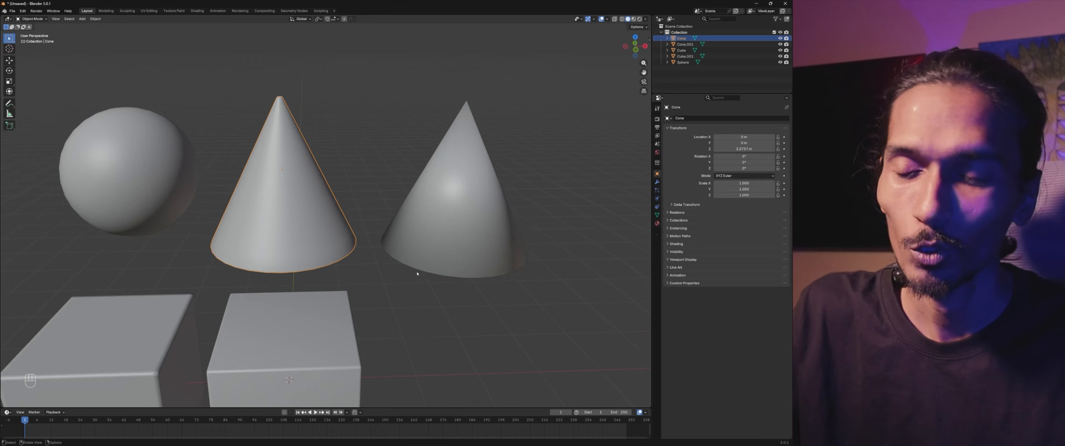
Step: Open the recent ice cream project file, episode 4 - icecream.blend
click(12, 11)
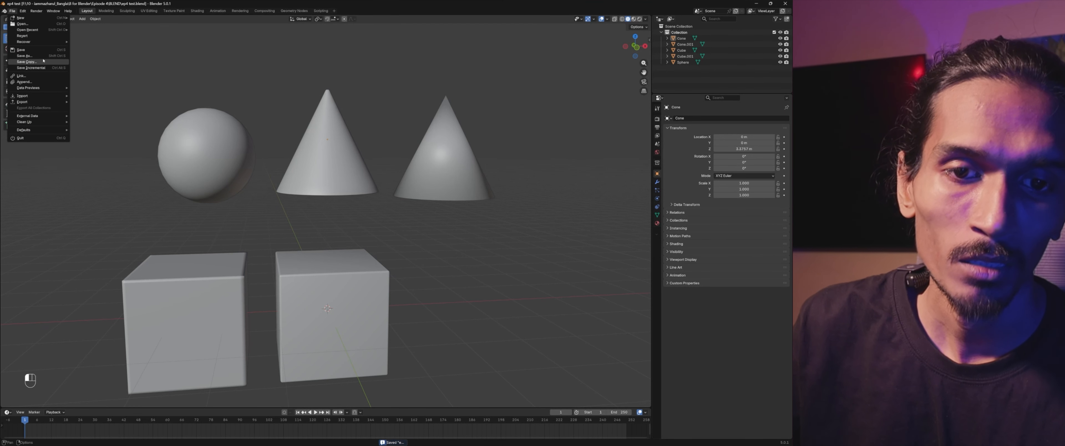
mouse_move(40, 31)
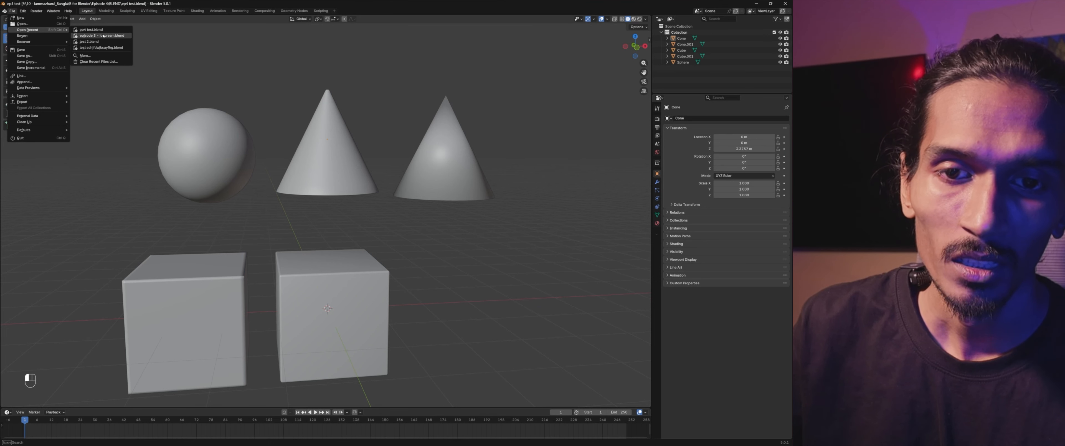
click(104, 38)
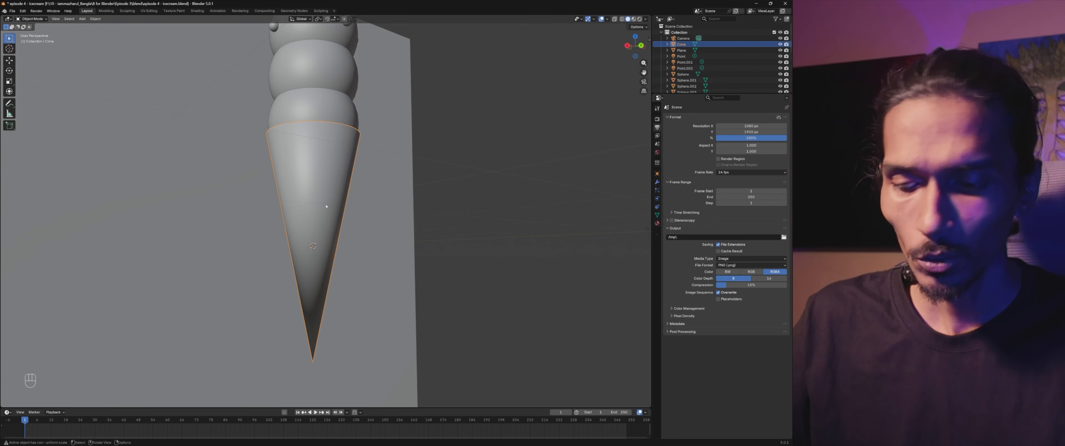
Step: In Edit Mode, select the edge loop around the cone's upper rim and give it a narrow bevel with an extra segment
key(Tab)
scroll(318, 123, up, 2)
shift+middle_drag(318, 123, 327, 257)
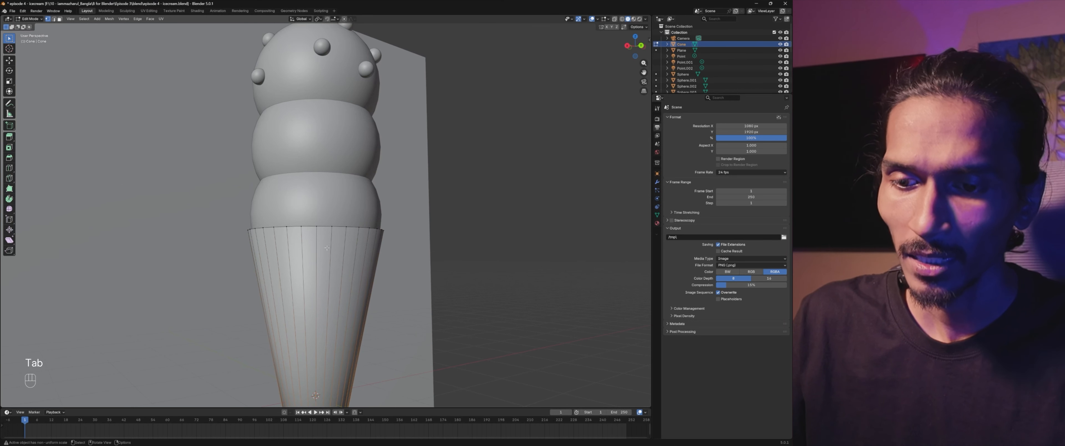
alt+click(323, 225)
ctrl+middle_drag(324, 224, 327, 250)
key(ctrl+b)
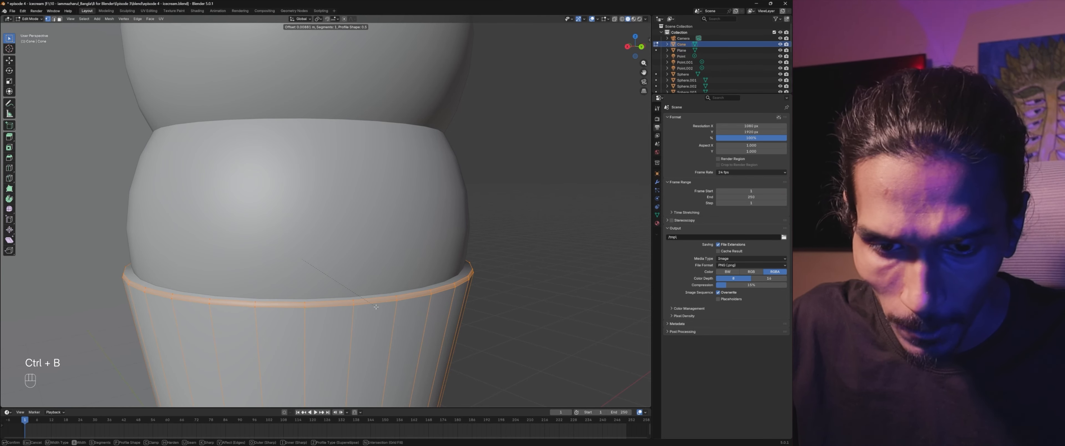
scroll(376, 306, up, 1)
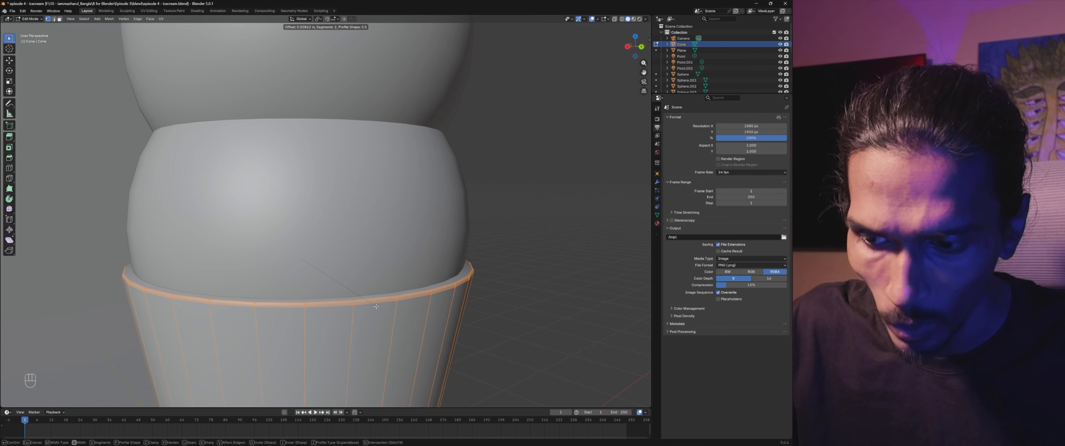
click(396, 298)
Step: Return to Object Mode and check the cone's shading with the whole ice cream in view
scroll(398, 294, down, 7)
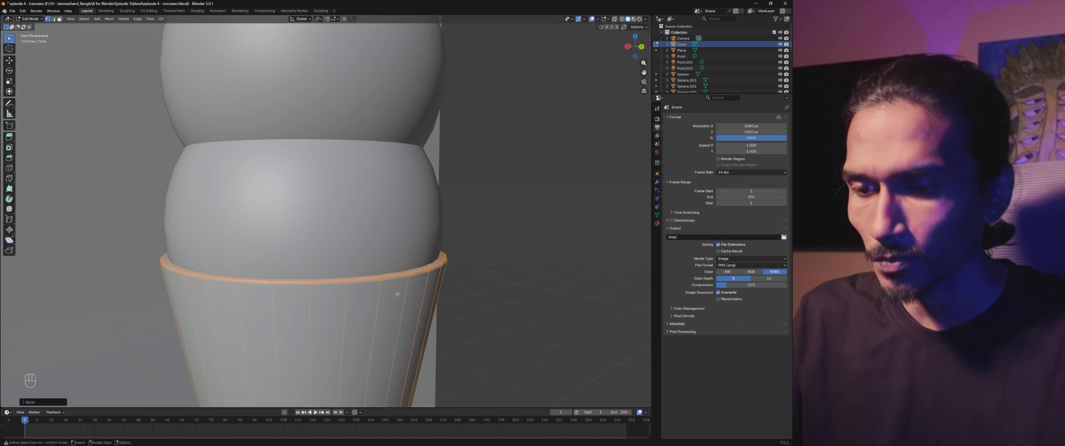
middle_drag(326, 286, 351, 215)
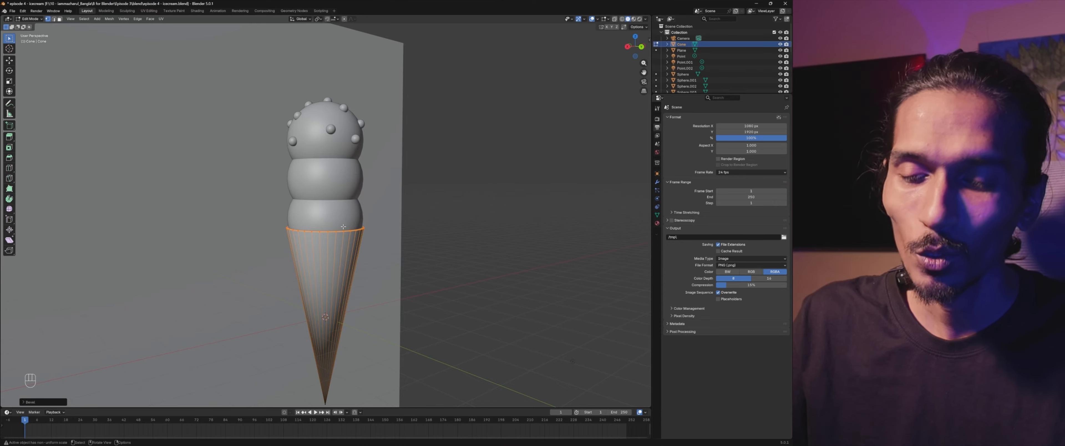
click(31, 18)
click(31, 25)
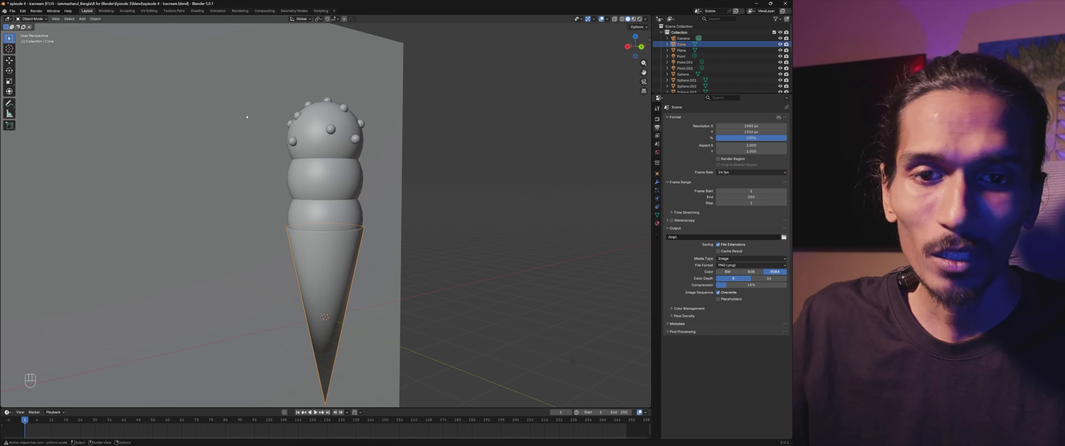
Step: Try hiding the two lower scoops above the cone, and undo the hiding
click(334, 212)
shift+click(329, 179)
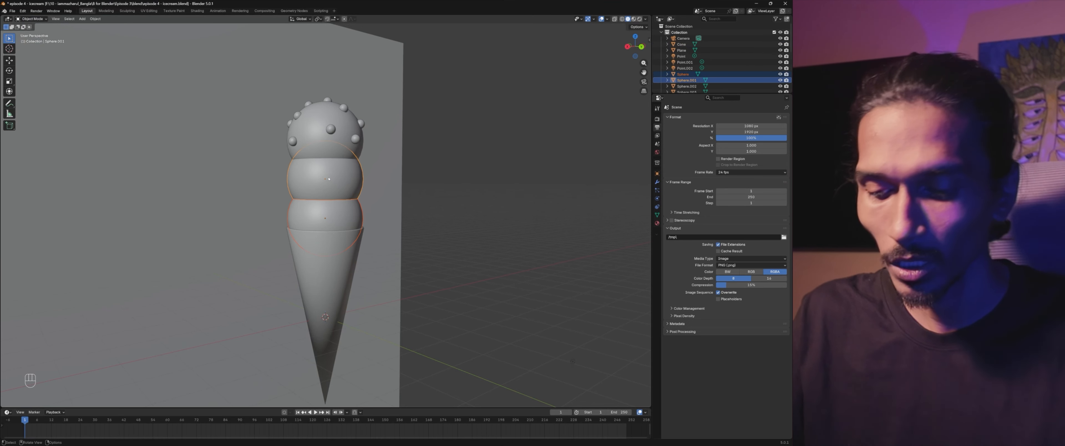
key(h)
middle_drag(330, 178, 344, 240)
key(ctrl+z)
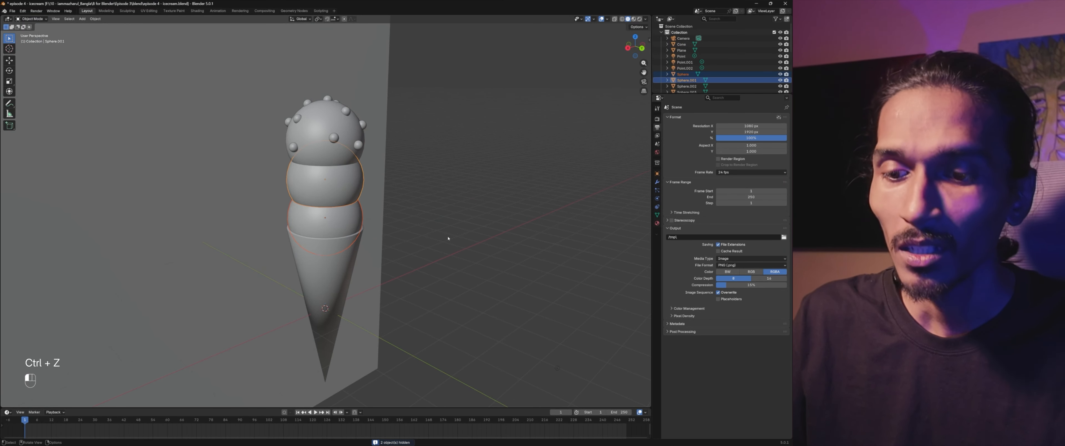
Step: Select the ice cream cone and isolate it in Local View
click(344, 273)
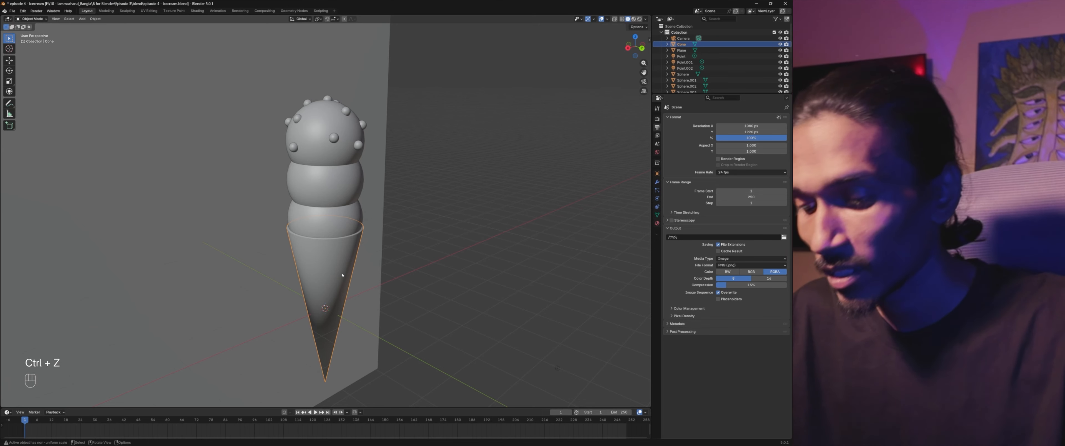
key(KP_Divide)
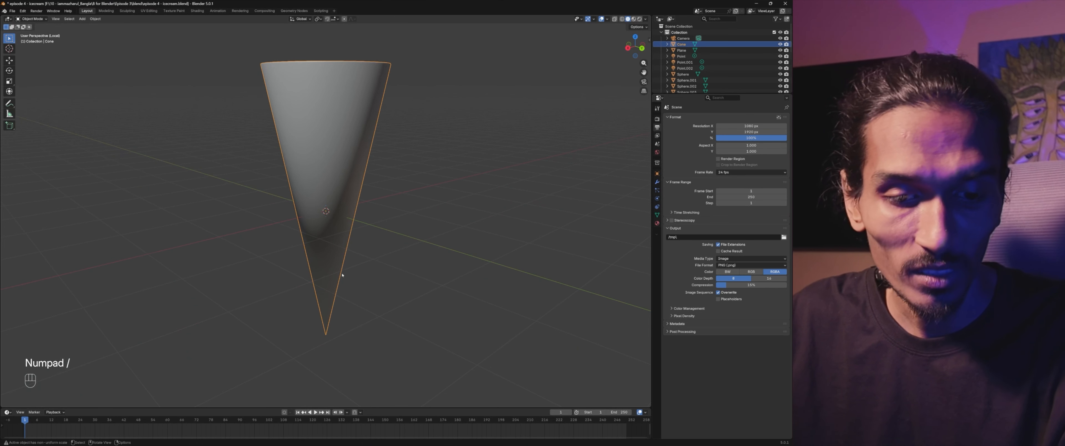
middle_drag(374, 207, 380, 201)
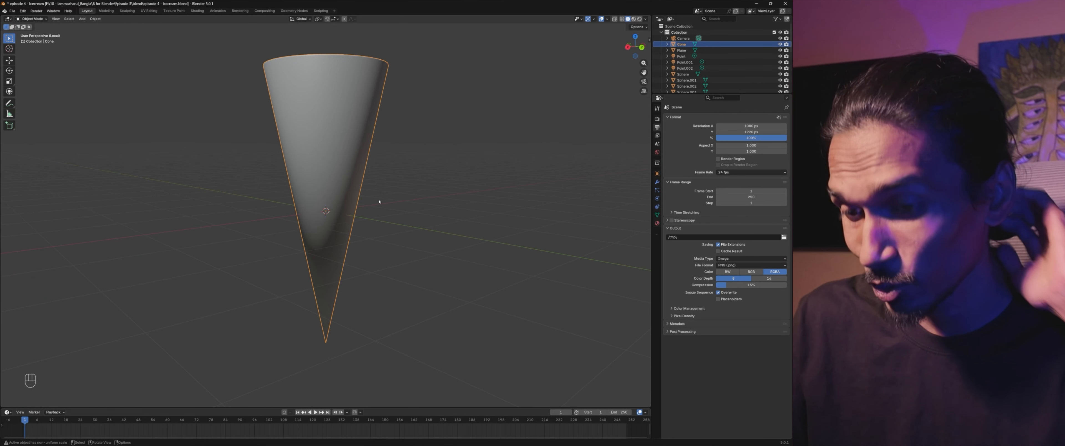
Step: Toggle Local View off and on to demonstrate switching between the full ice cream and the isolated cone
click(55, 19)
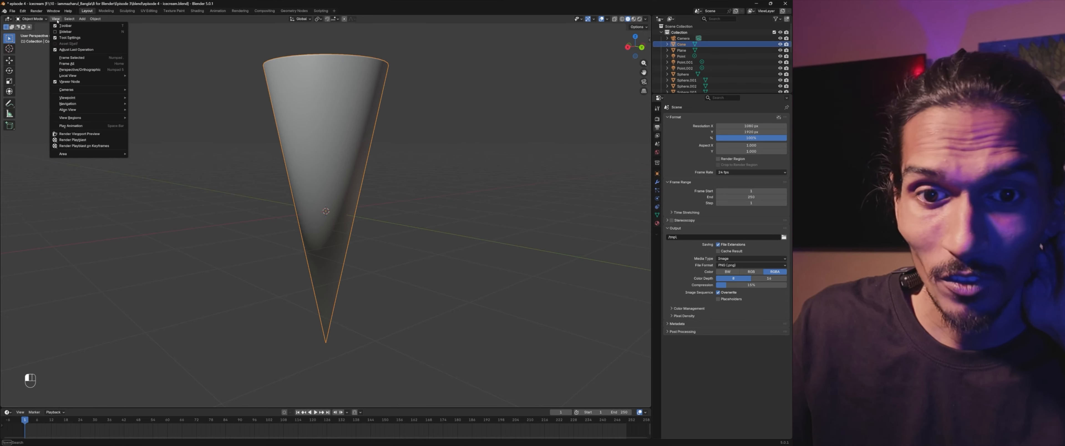
mouse_move(78, 77)
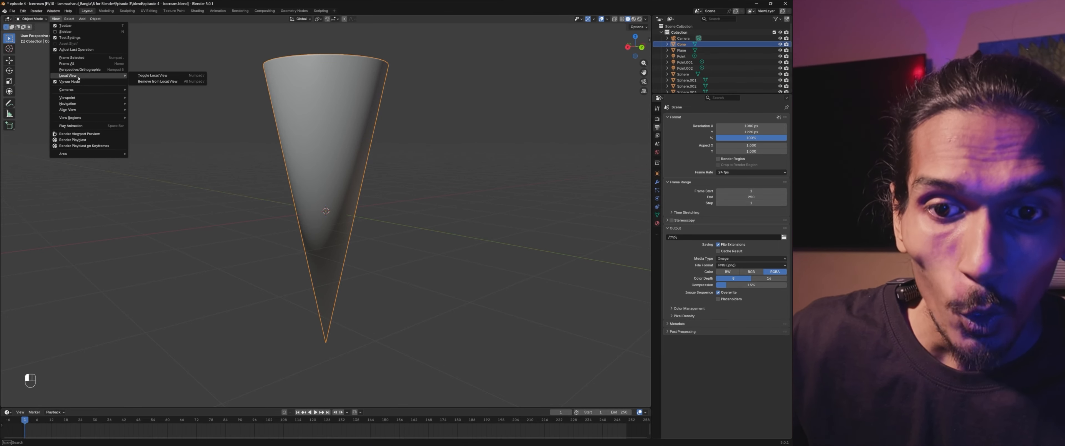
click(154, 76)
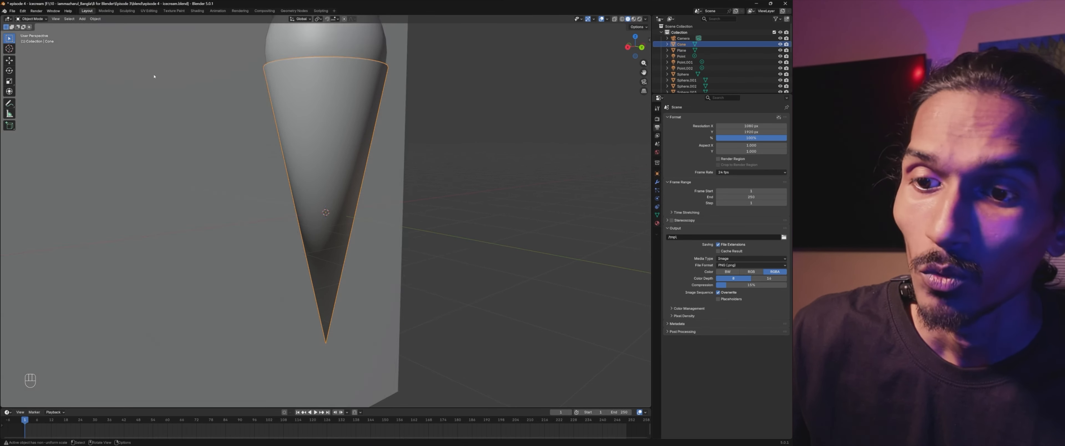
middle_drag(310, 199, 323, 200)
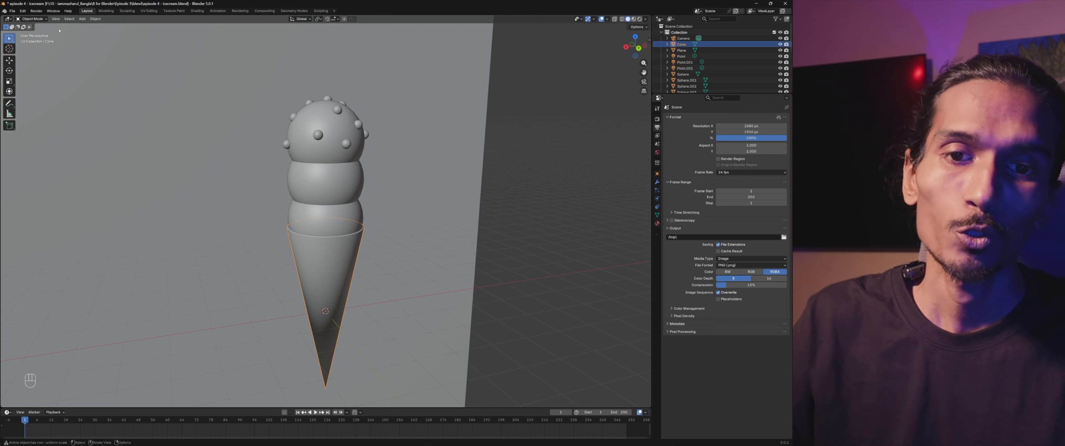
click(55, 19)
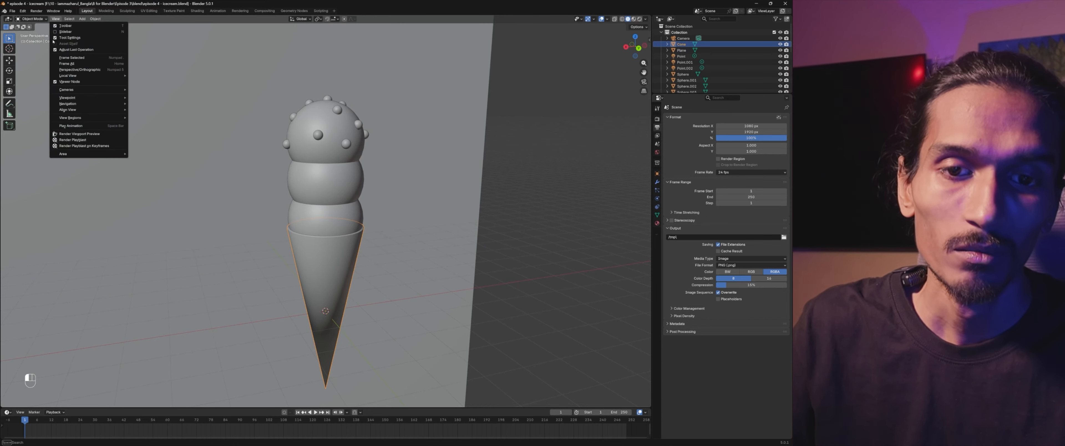
mouse_move(103, 76)
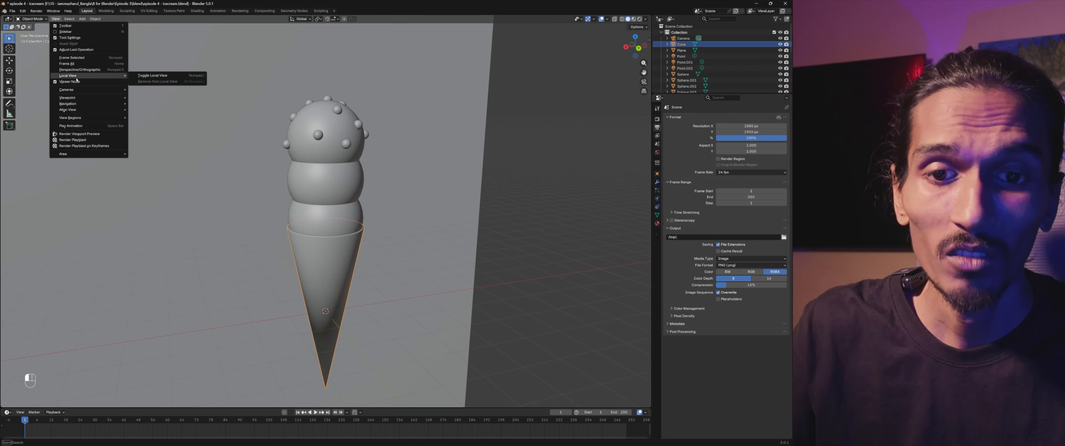
click(148, 75)
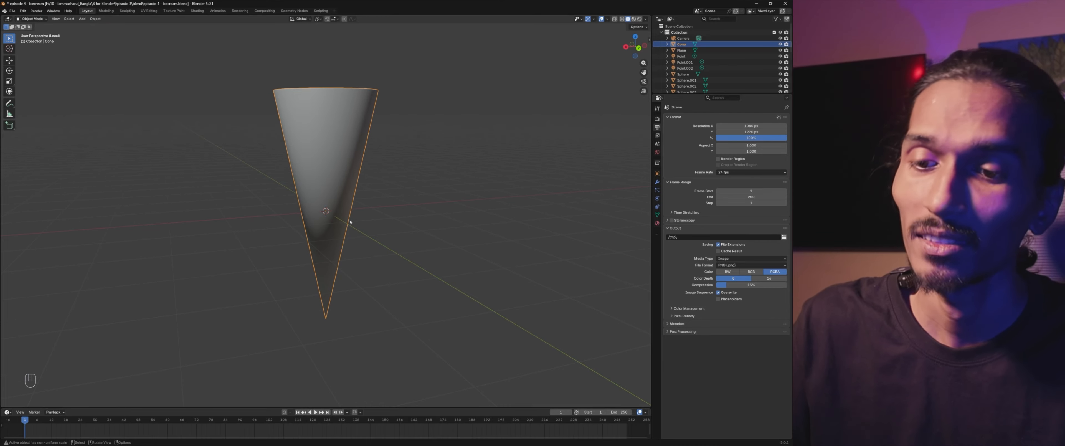
scroll(327, 186, down, 2)
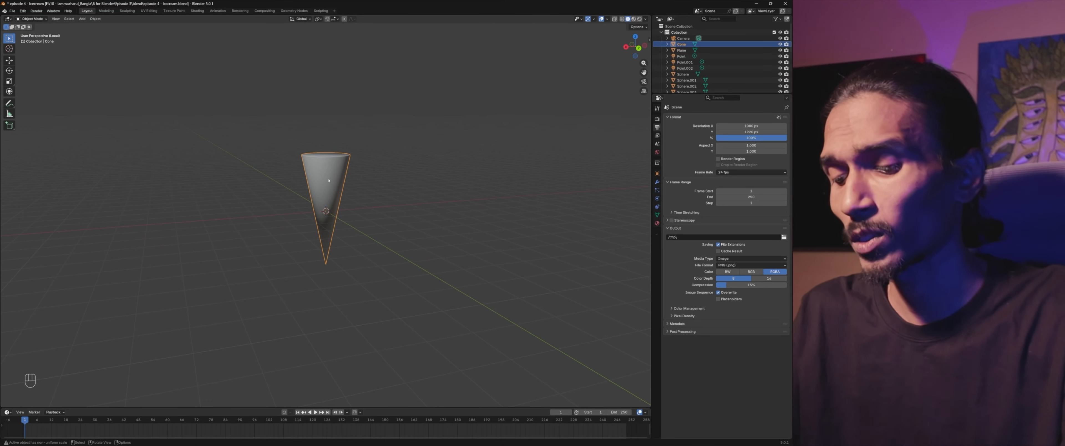
key(KP_Divide)
middle_drag(331, 181, 314, 221)
key(KP_Divide)
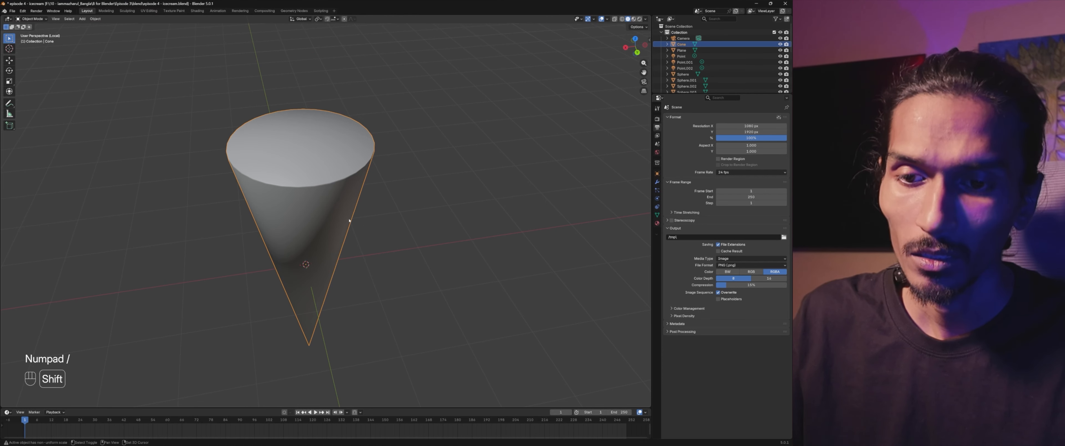
Step: In Edit Mode, select the cone's flat top face and inset it slightly to add a supporting edge inside the rim
scroll(326, 204, up, 6)
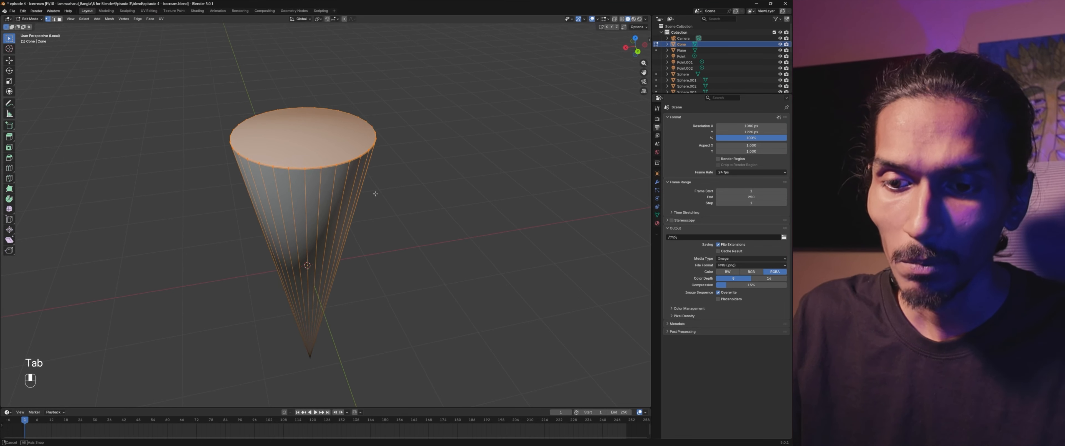
shift+middle_drag(326, 143, 342, 248)
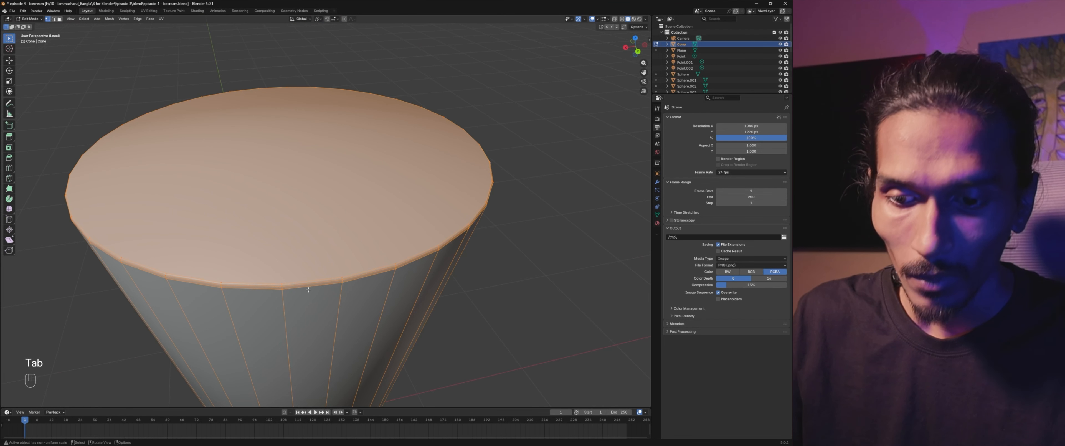
click(325, 266)
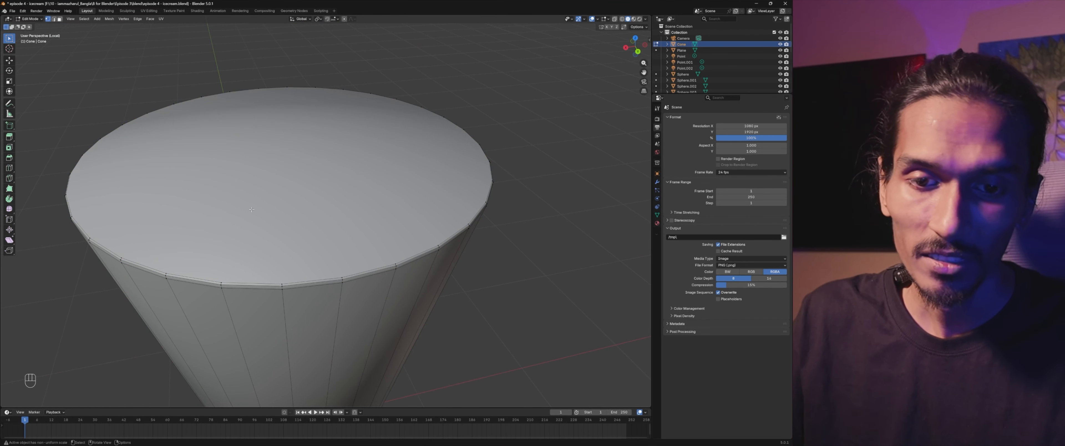
key(3)
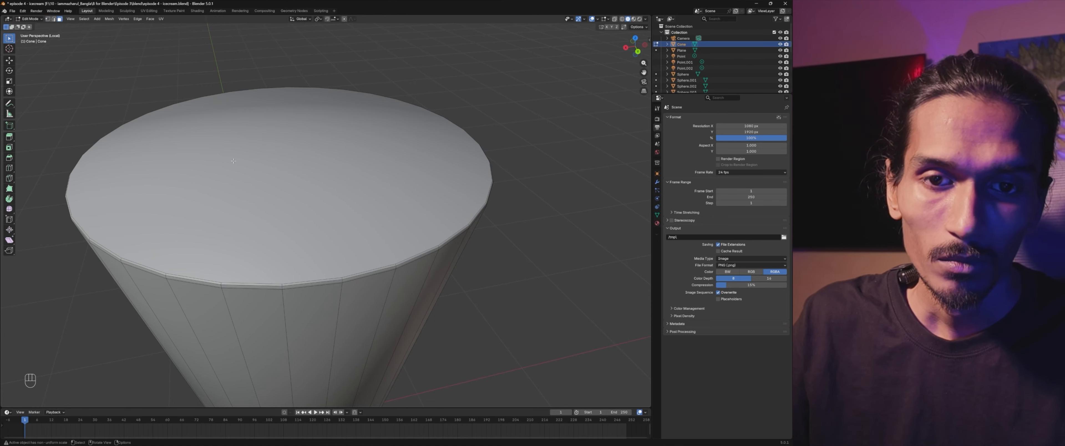
click(440, 237)
key(i)
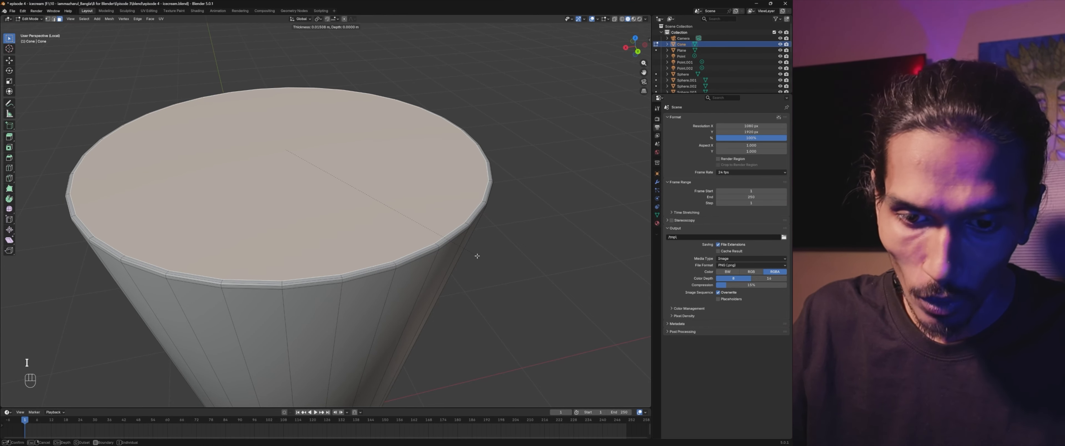
click(478, 256)
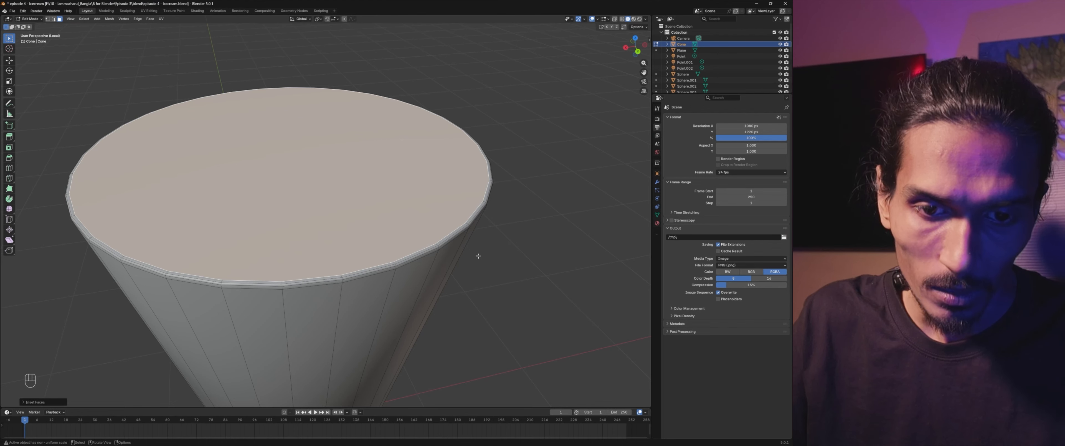
Step: Select the cone's pointed tip vertex and apply a single-segment vertex bevel to cut it into a small flat end
scroll(275, 148, down, 3)
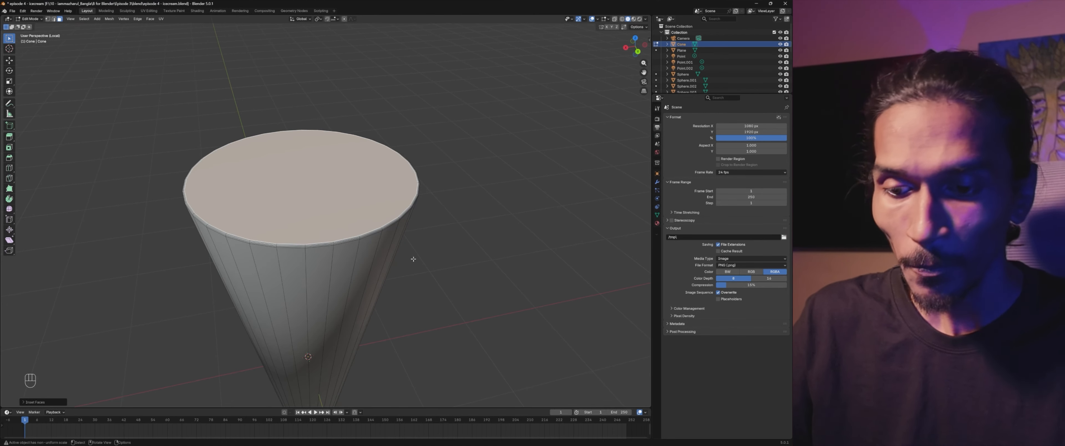
shift+middle_drag(414, 260, 373, 131)
drag(311, 374, 248, 345)
middle_drag(300, 347, 303, 310)
click(184, 260)
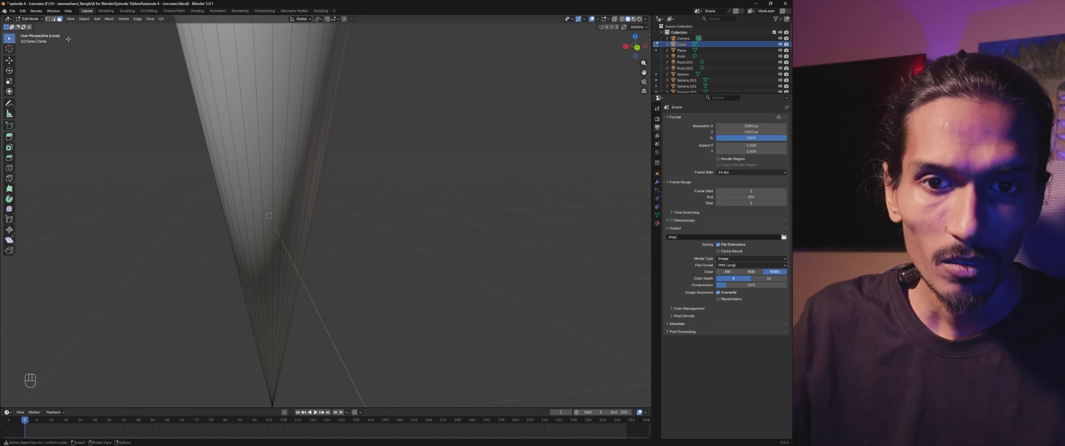
shift+middle_drag(269, 278, 288, 172)
drag(243, 271, 335, 336)
scroll(320, 317, down, 1)
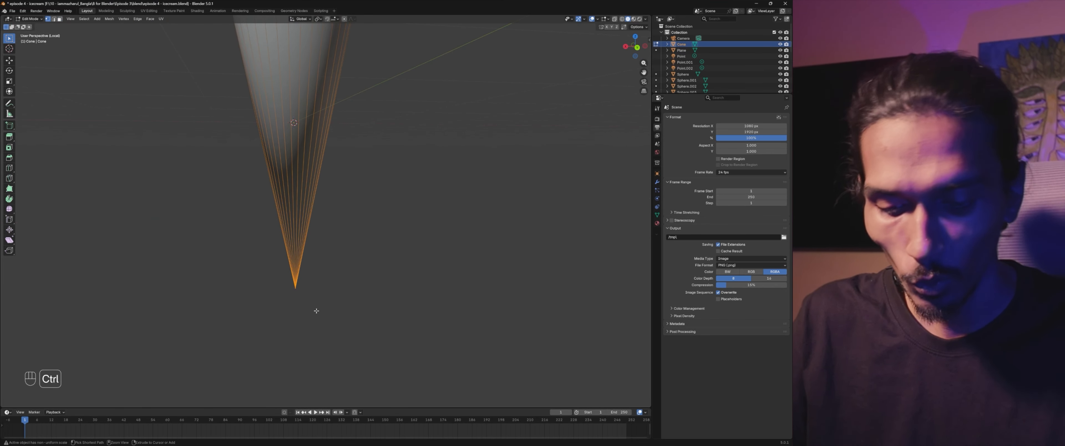
key(ctrl+b)
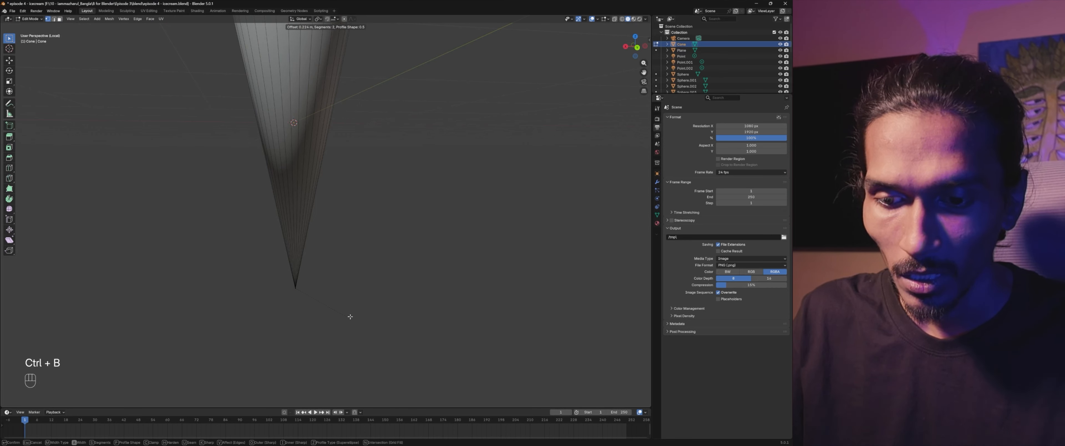
key(v)
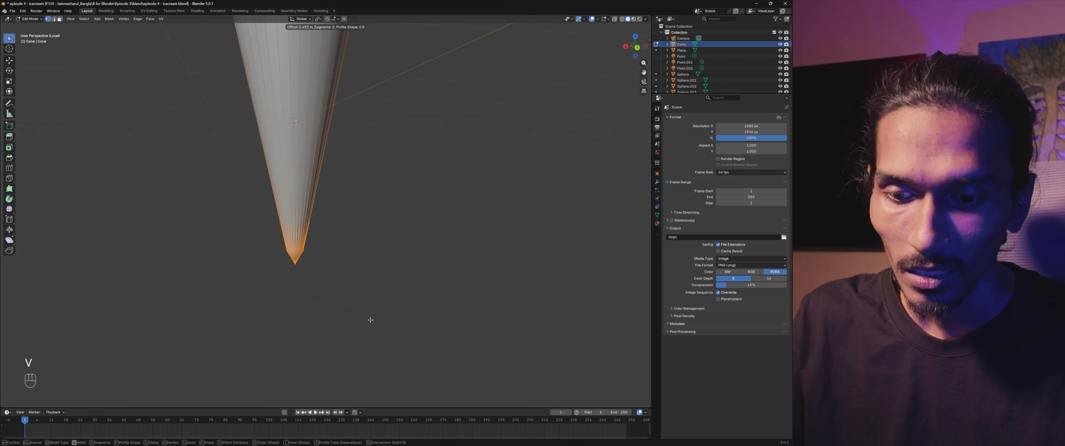
scroll(371, 320, down, 1)
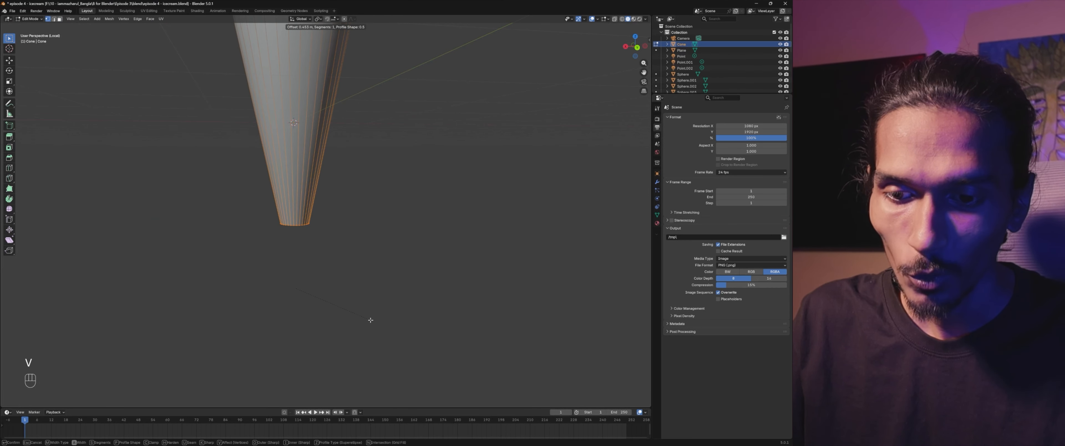
click(358, 313)
Step: Bevel the rim of the cone's flattened tip to round it off
middle_drag(349, 280, 313, 212)
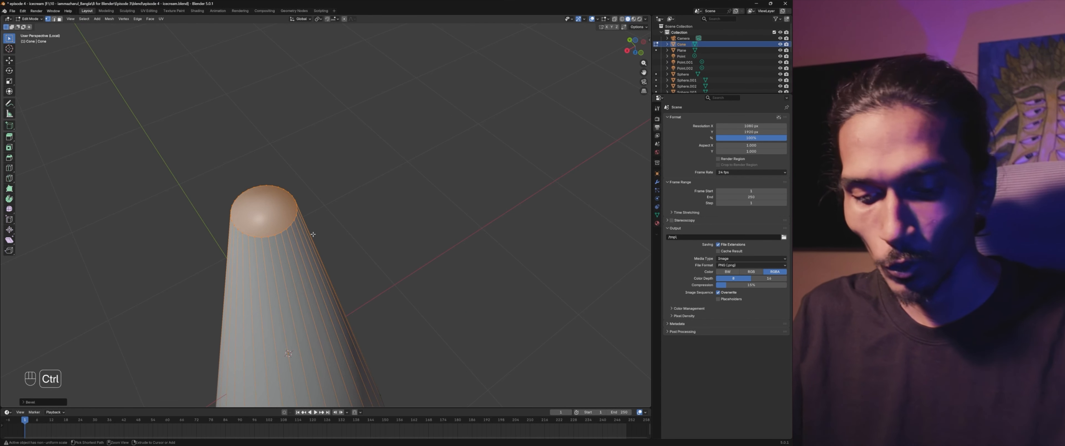
key(ctrl+b)
scroll(327, 238, up, 1)
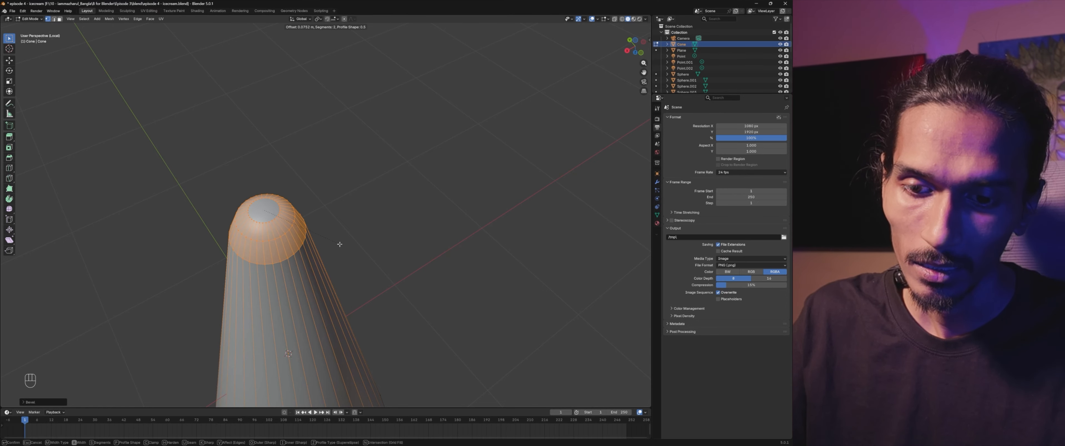
click(339, 244)
Step: Add 15 evenly spaced horizontal loop cuts along the cone's side
middle_drag(335, 241, 335, 204)
scroll(376, 305, down, 1)
key(ctrl+r)
scroll(317, 249, up, 3)
scroll(316, 249, up, 9)
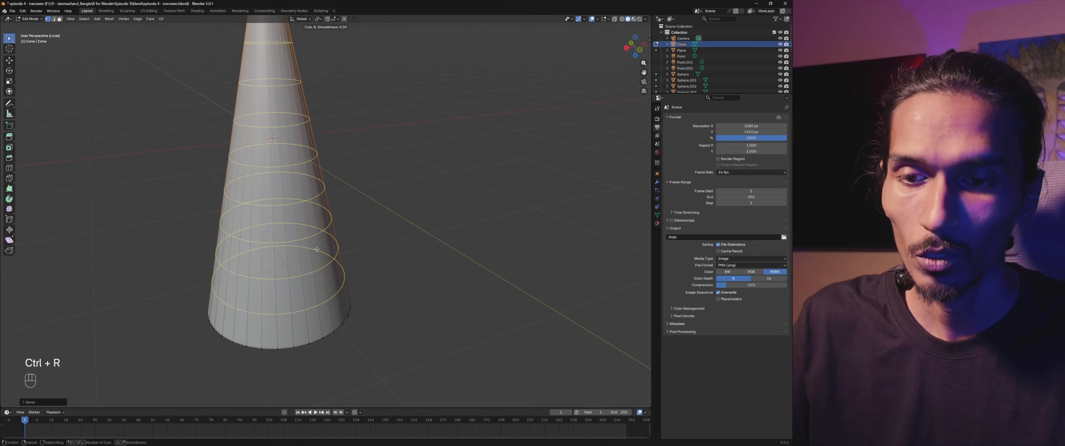
scroll(317, 249, up, 2)
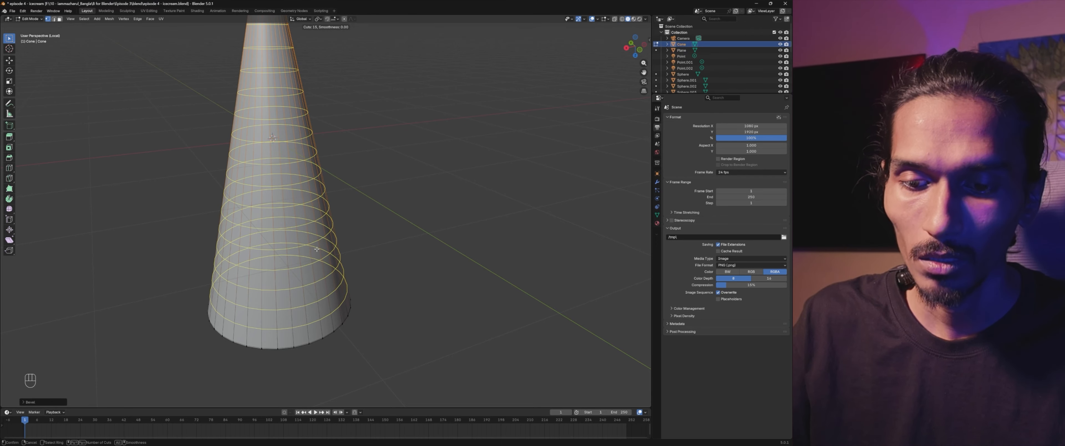
click(317, 249)
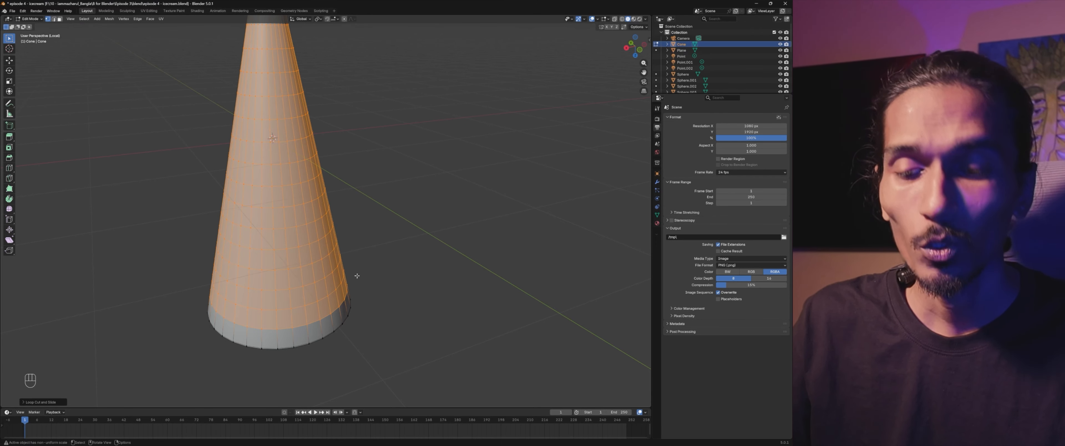
Step: Return the cone to Object Mode and deselect it to inspect its shading
scroll(405, 233, down, 3)
middle_drag(197, 193, 436, 218)
click(118, 98)
middle_drag(178, 148, 160, 139)
click(36, 20)
click(41, 25)
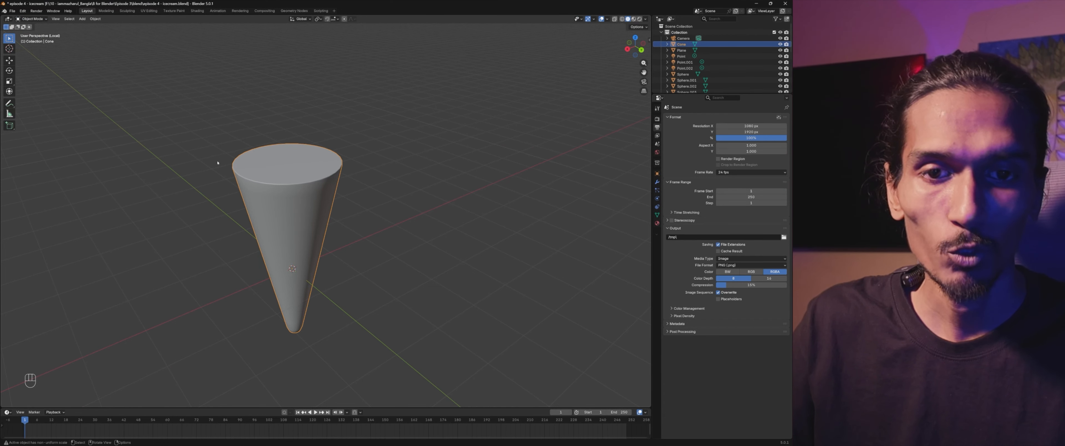
click(345, 214)
middle_drag(345, 214, 305, 229)
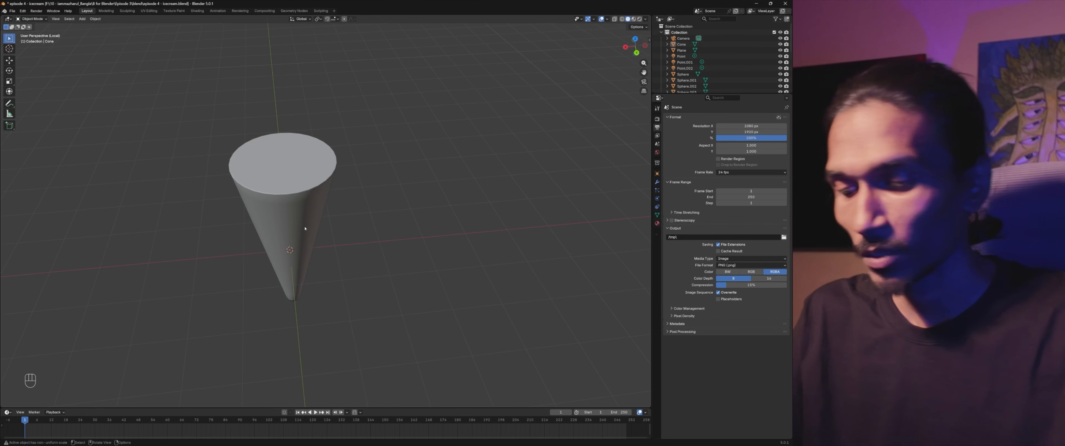
Step: Exit Local View to bring back the full ice cream and view the cone beneath the scoops
key(KP_Divide)
scroll(325, 234, down, 3)
middle_drag(371, 264, 351, 231)
scroll(324, 198, up, 4)
scroll(325, 198, up, 2)
scroll(314, 163, up, 4)
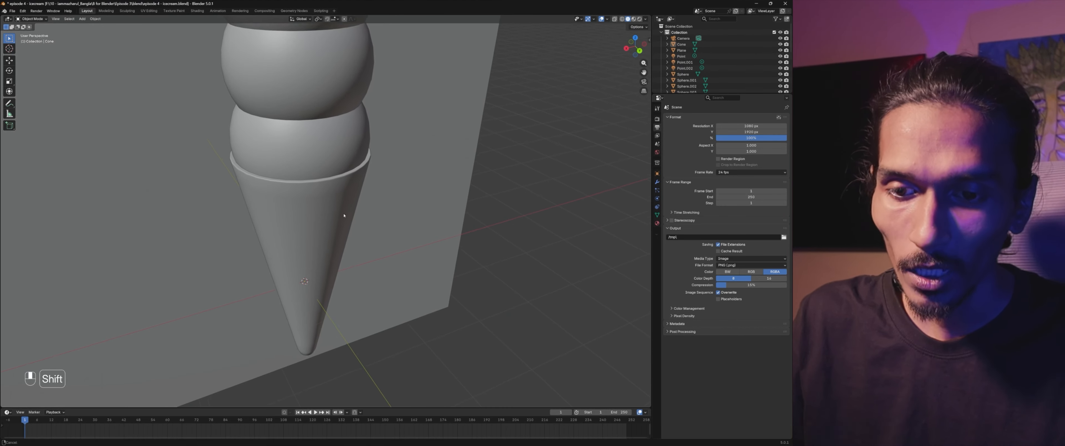
Step: In Edit Mode, add a supporting loop cut just below the cone's rim, and return to Object Mode
click(329, 242)
key(Tab)
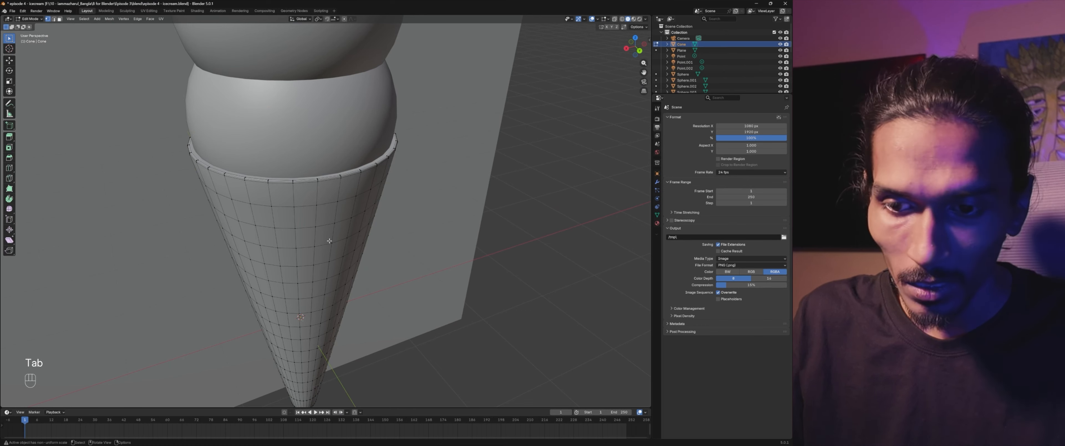
scroll(311, 207, up, 2)
key(ctrl+r)
click(278, 187)
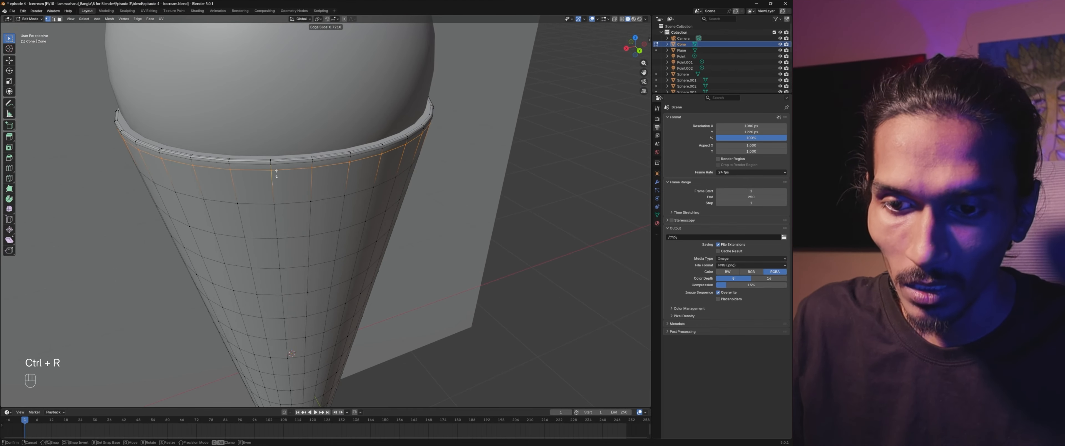
click(272, 172)
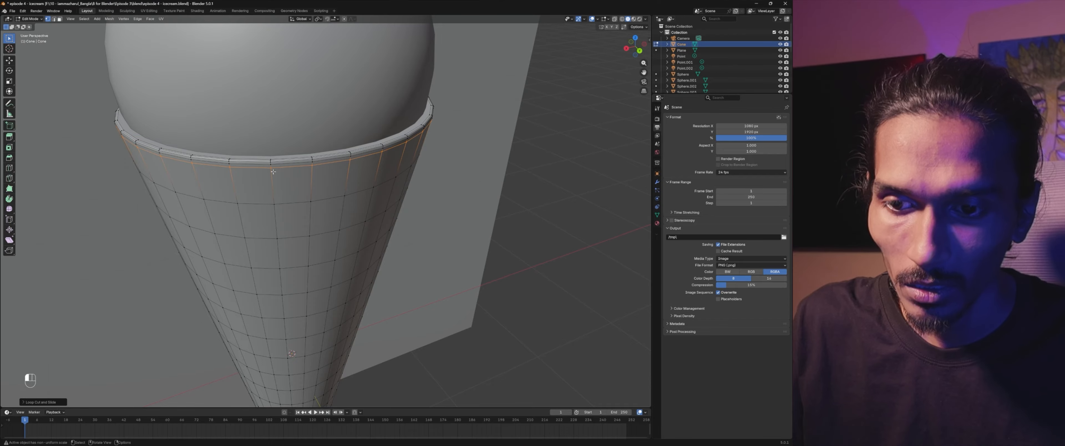
key(Tab)
Step: Switch the viewport to Rendered shading and look at the ice cream through the camera
scroll(338, 190, down, 3)
mouse_move(338, 191)
middle_down()
mouse_move(362, 232)
mouse_move(350, 250)
mouse_move(384, 254)
middle_up()
scroll(350, 250, down, 3)
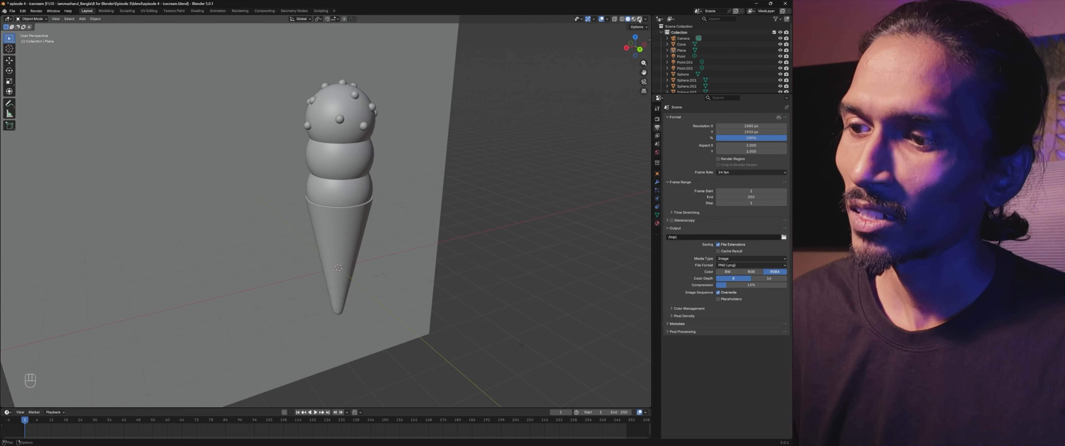
click(639, 20)
middle_drag(540, 200, 487, 205)
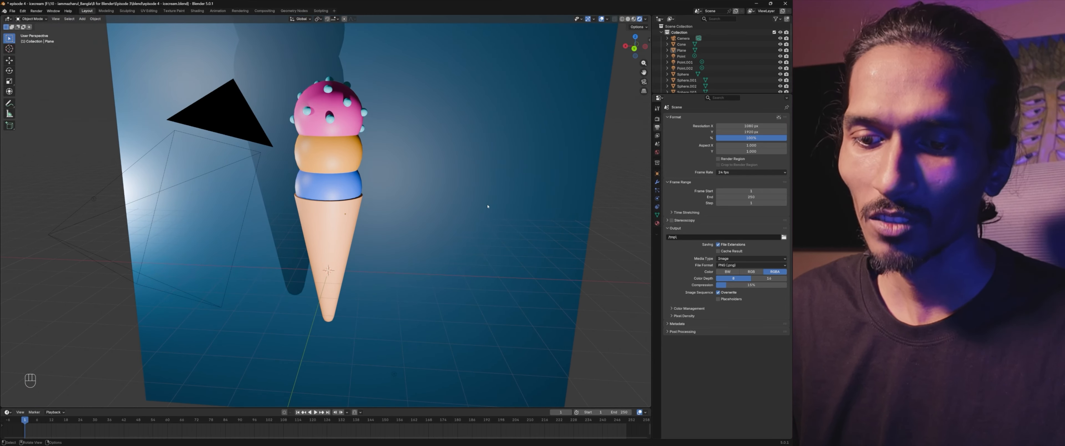
scroll(488, 205, down, 4)
click(643, 82)
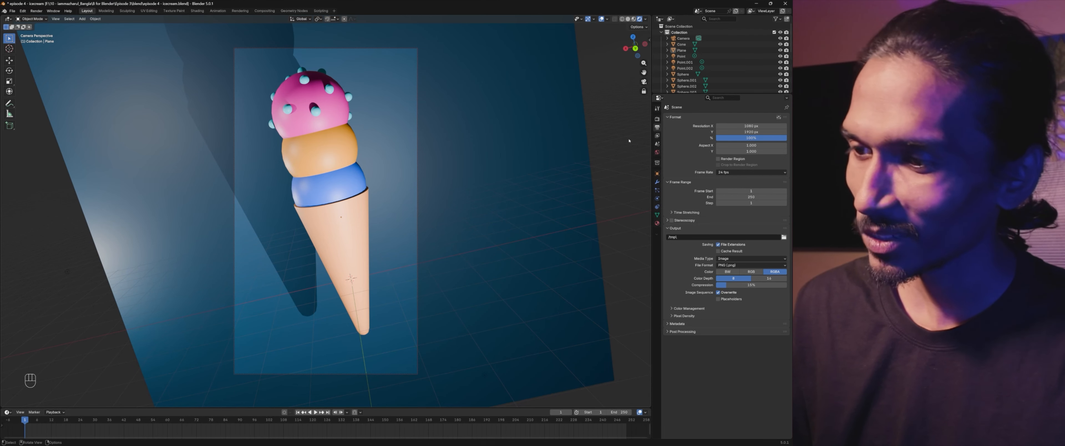
Step: Leave the camera view, select the point light in front of the ice cream, and move it farther away from the cone
click(644, 82)
middle_drag(455, 238, 420, 245)
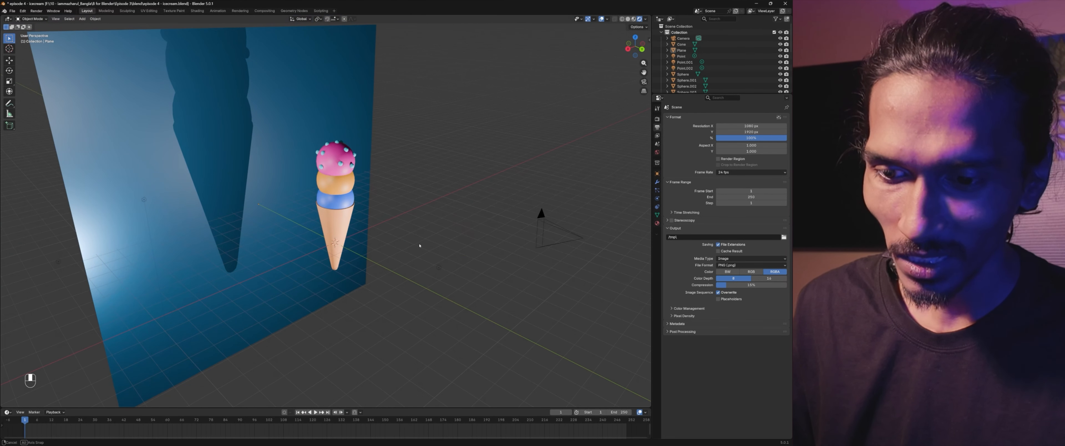
click(440, 268)
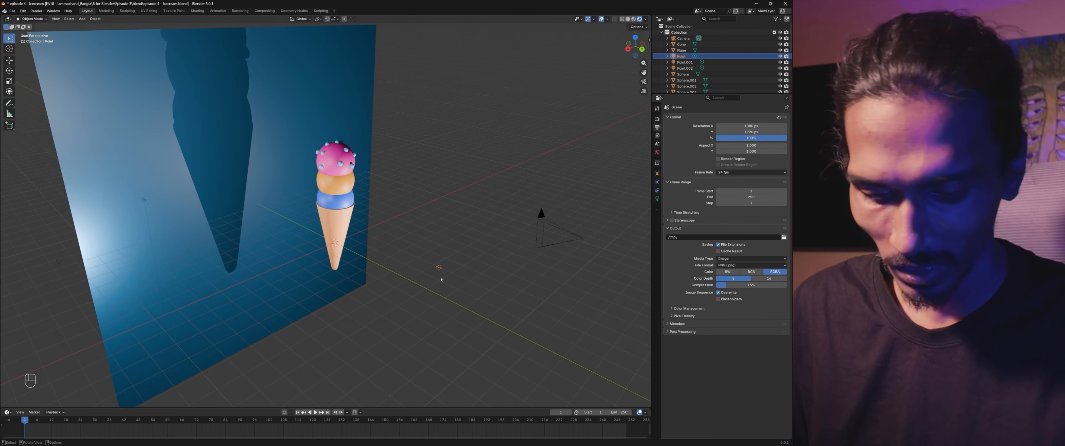
key(g)
click(560, 159)
middle_drag(542, 219, 469, 195)
middle_drag(492, 265, 454, 266)
key(g)
click(538, 248)
Step: Return to the camera view and deselect the light to check the rendered ice cream
middle_drag(367, 241, 408, 239)
click(643, 82)
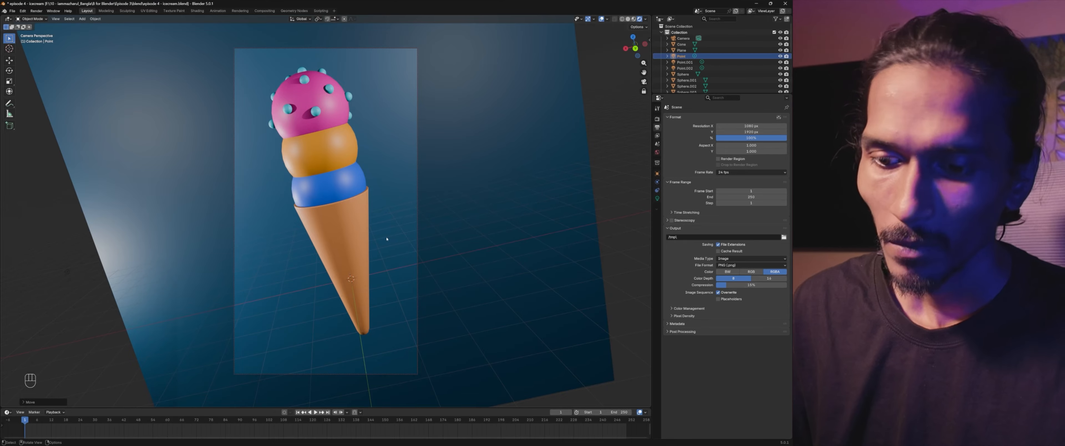
key(alt+a)
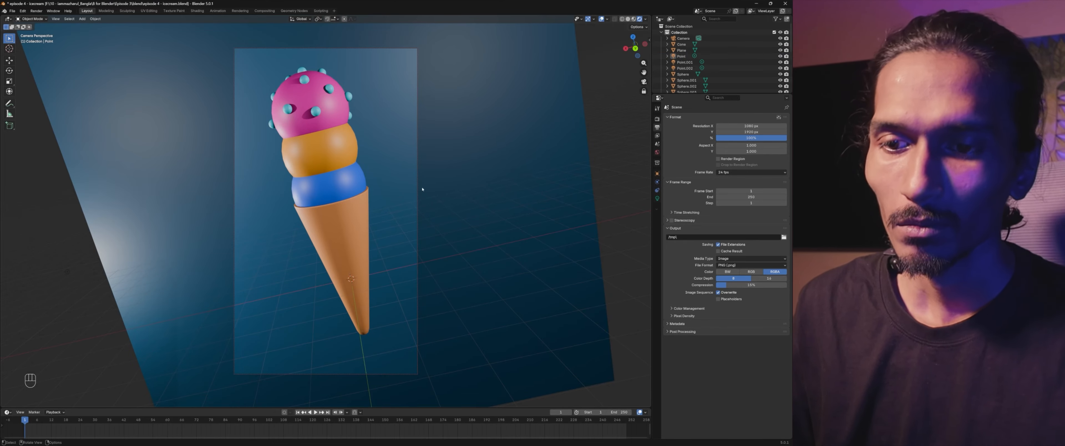
ctrl+middle_drag(401, 177, 404, 190)
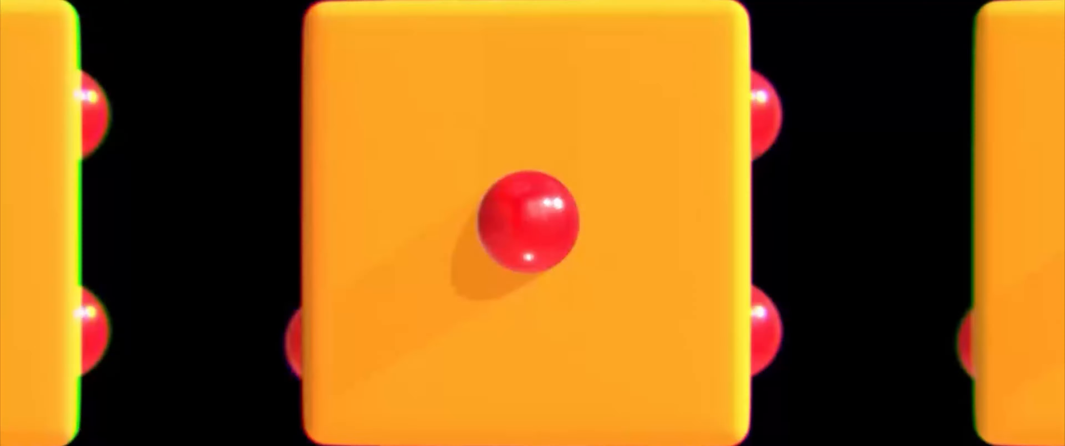